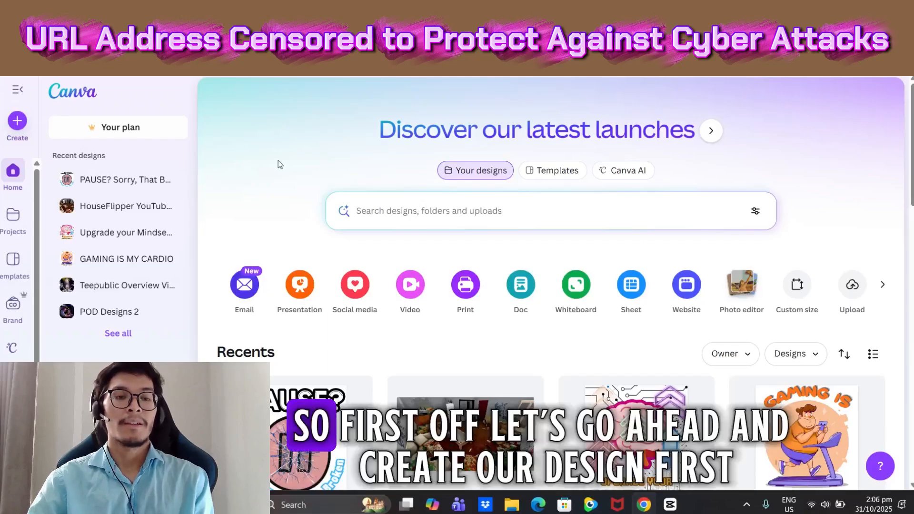
# Create a new blank T-shirt design at 14 × 18 in and open the elements library
pyautogui.click(16, 125)
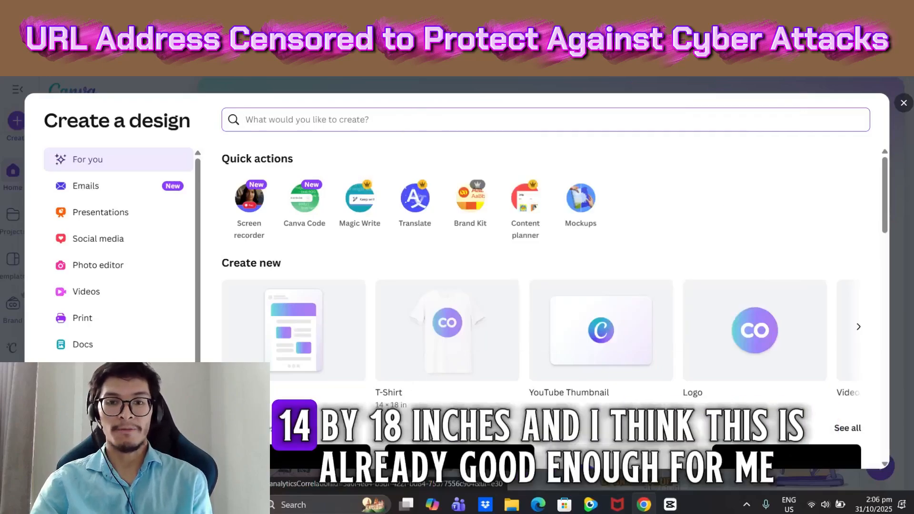
pyautogui.click(444, 341)
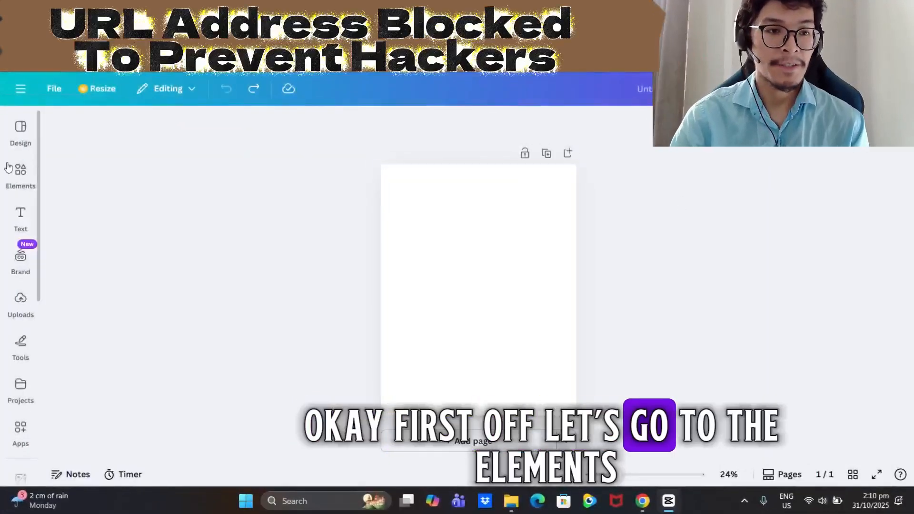
pyautogui.click(10, 171)
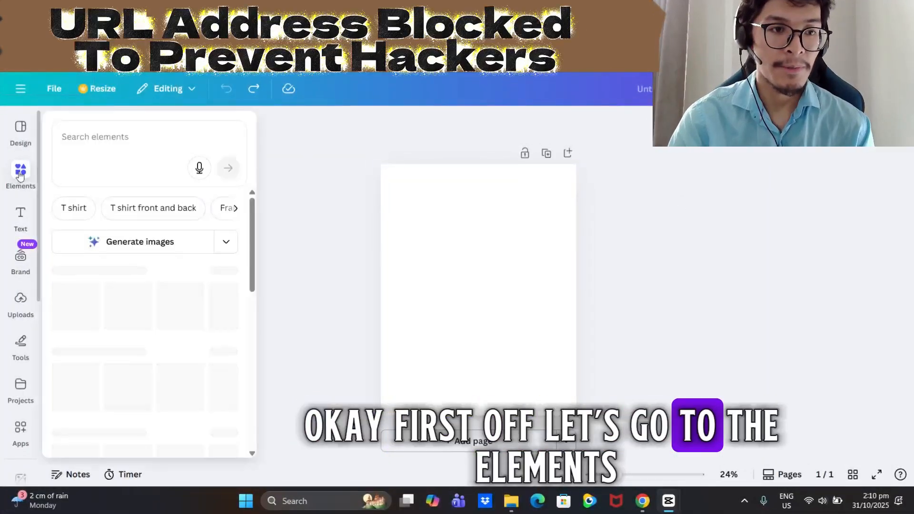
pyautogui.click(14, 177)
pyautogui.click(14, 179)
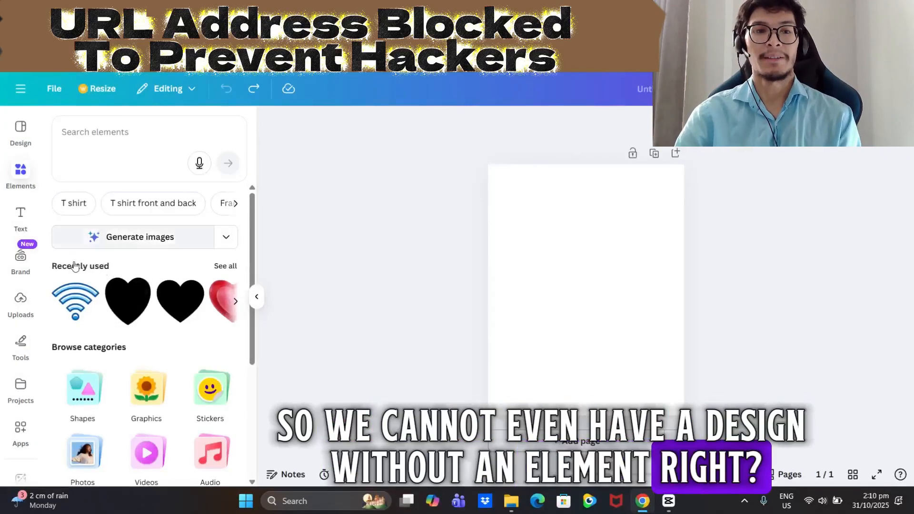
# Add a heading near the top edge of the page that reads "GG Means"
pyautogui.click(27, 216)
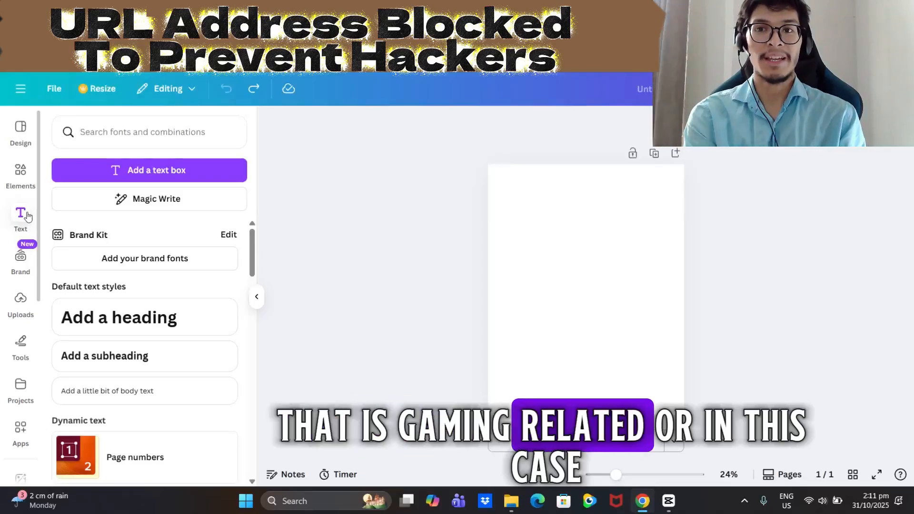
pyautogui.click(137, 316)
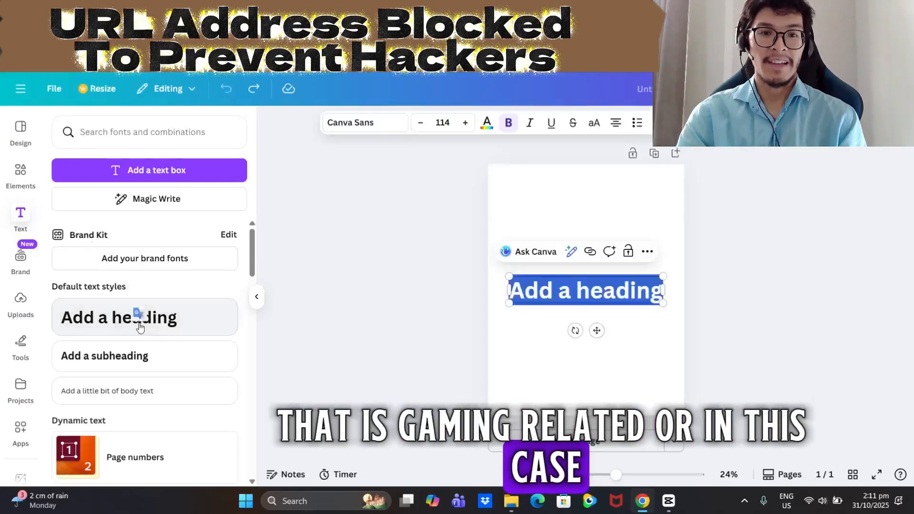
pyautogui.moveTo(597, 330); pyautogui.dragTo(597, 243)
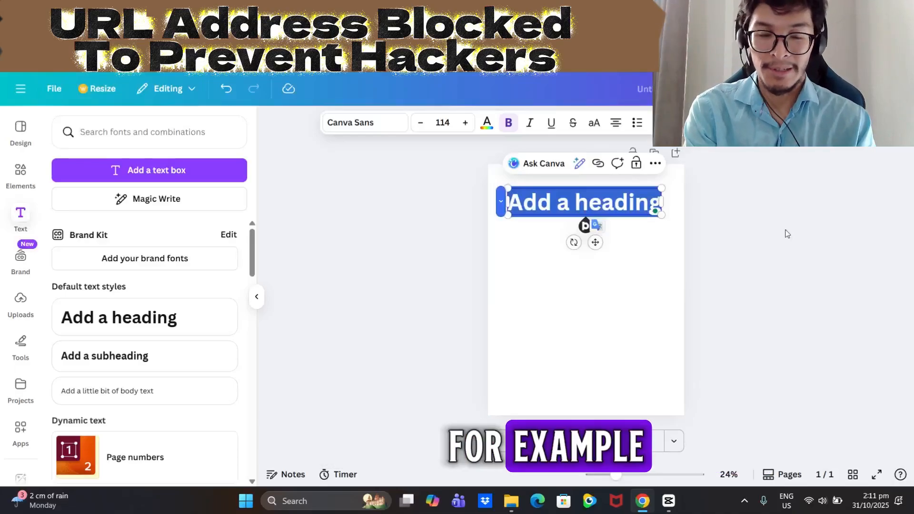
pyautogui.press('capslock')
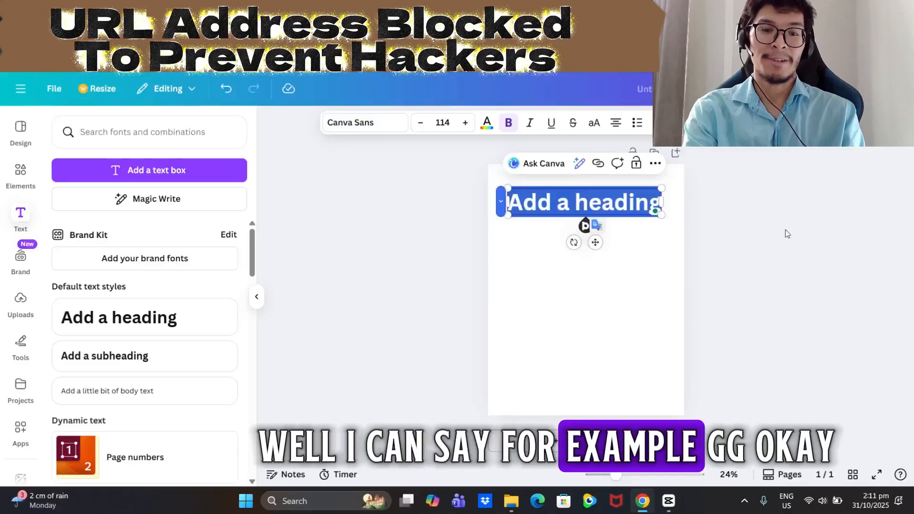
pyautogui.write('GG')
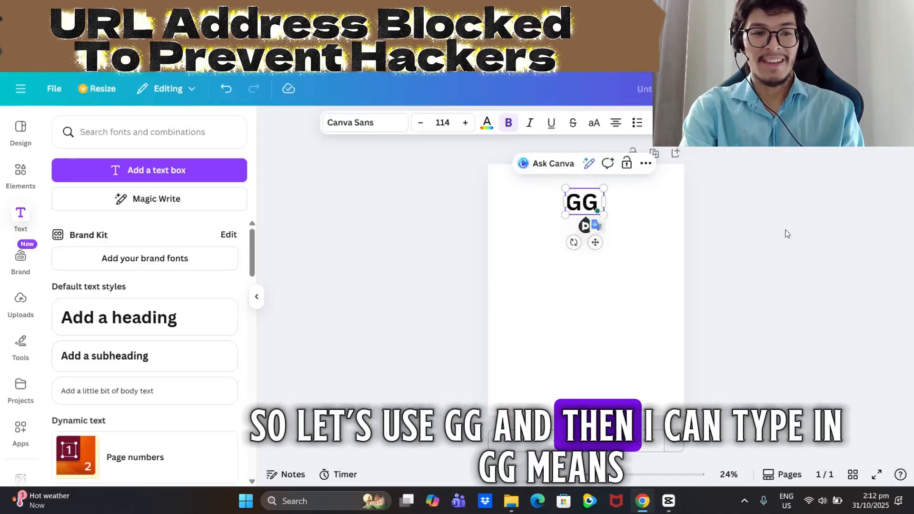
pyautogui.write('Means')
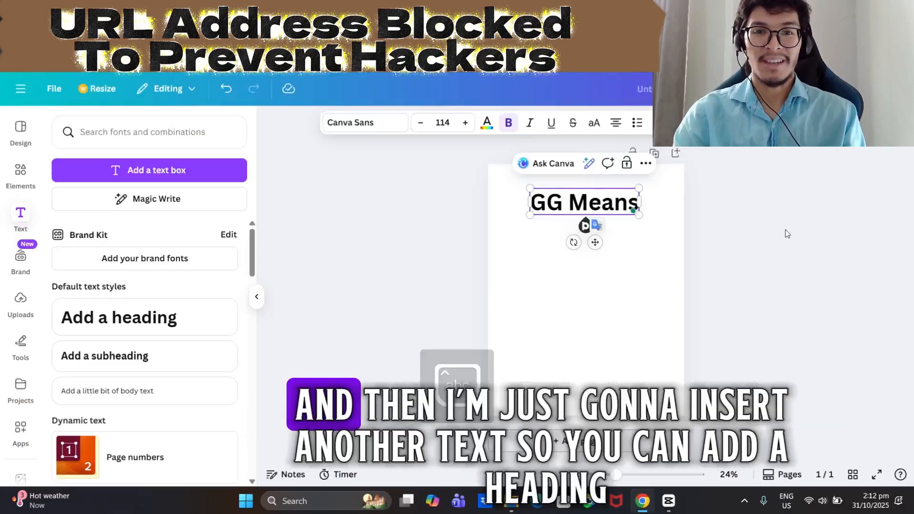
pyautogui.click(787, 233)
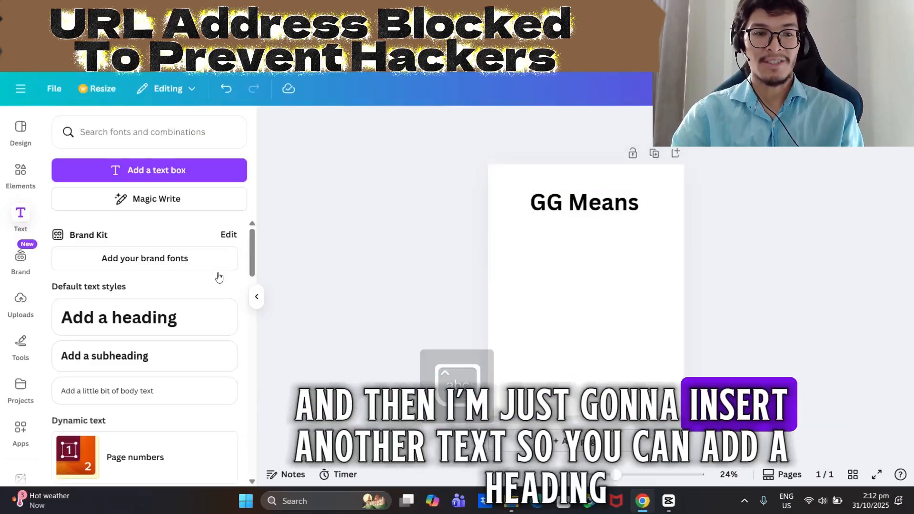
# Add a second heading near the bottom edge of the page that reads "GREAT GAMER"
pyautogui.click(154, 318)
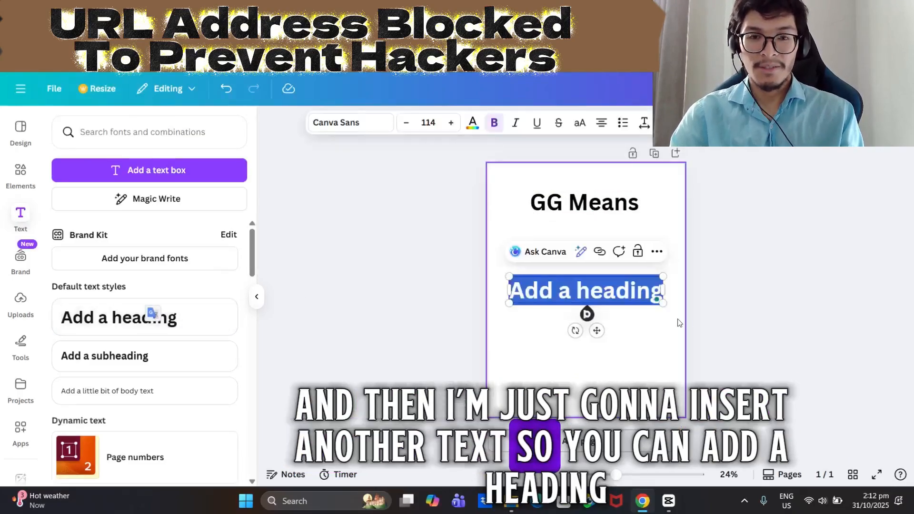
pyautogui.moveTo(597, 332); pyautogui.dragTo(593, 420)
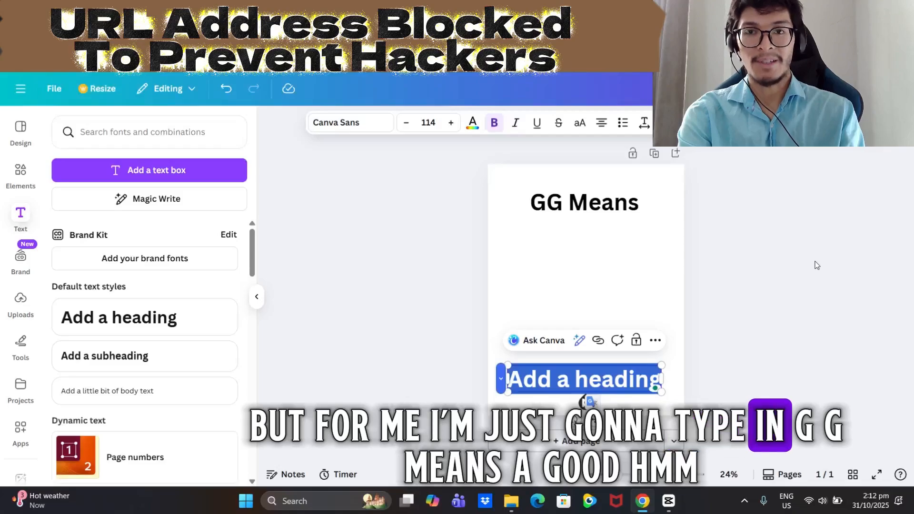
pyautogui.write('GO')
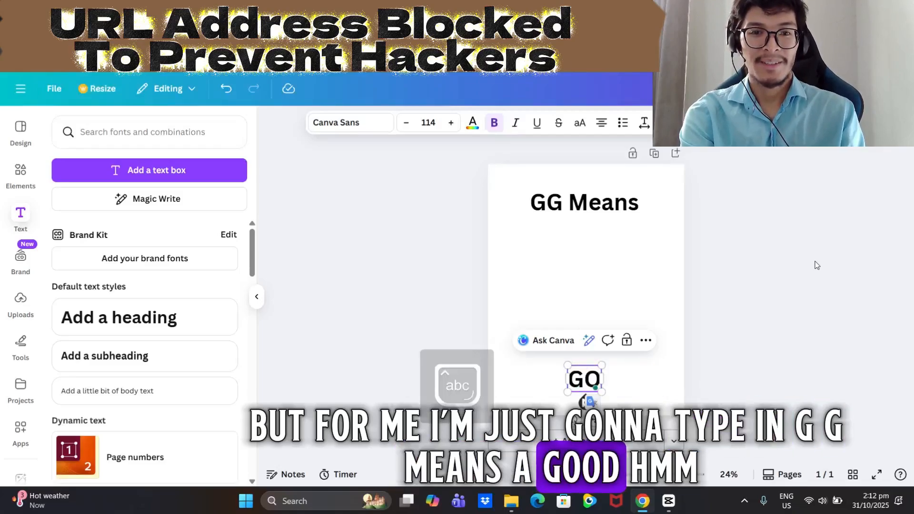
pyautogui.press('capslock')
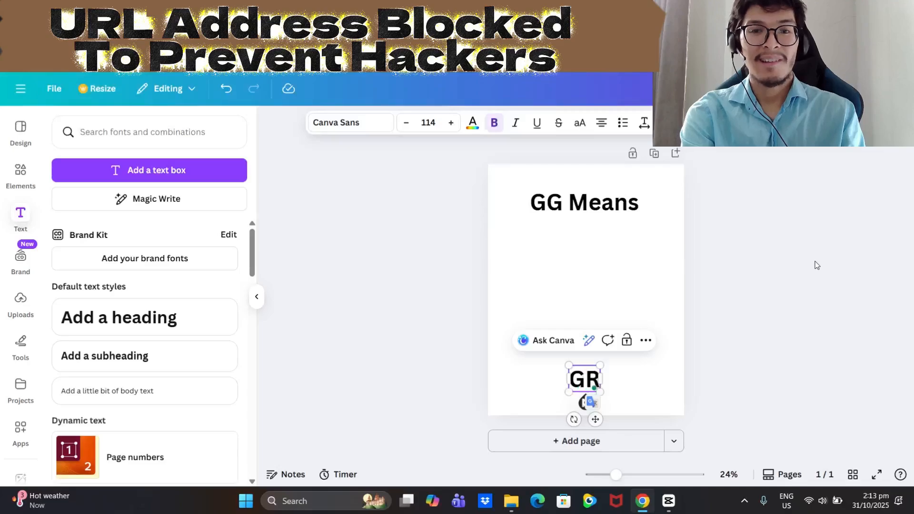
pyautogui.press('capslock')
pyautogui.press('capslock')
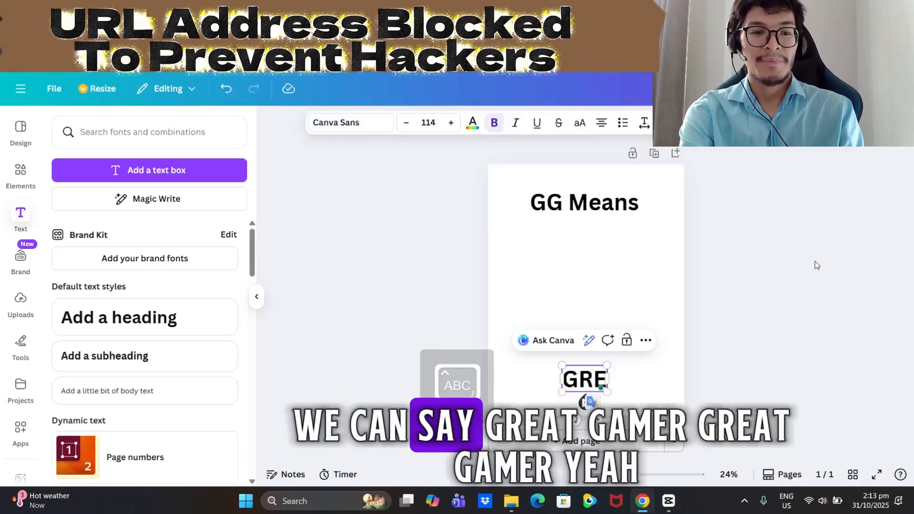
pyautogui.write('.')
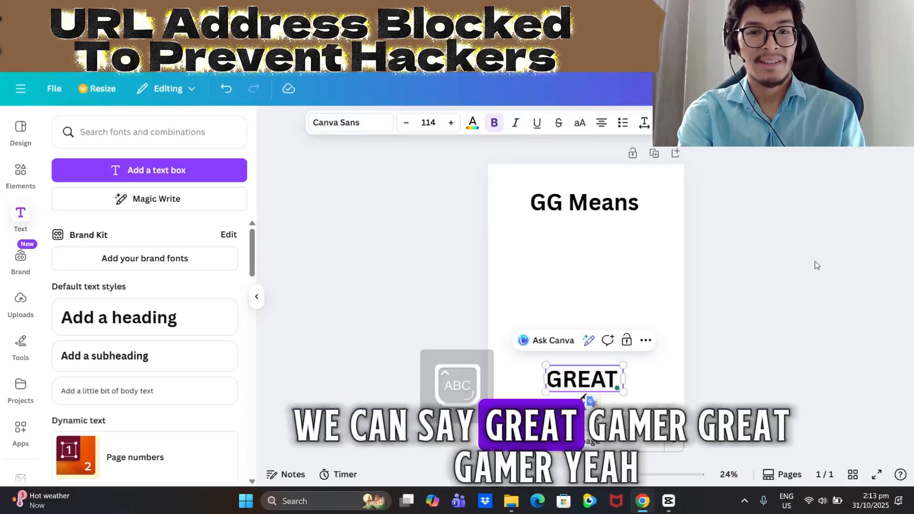
pyautogui.write(' GAMER')
pyautogui.press('capslock')
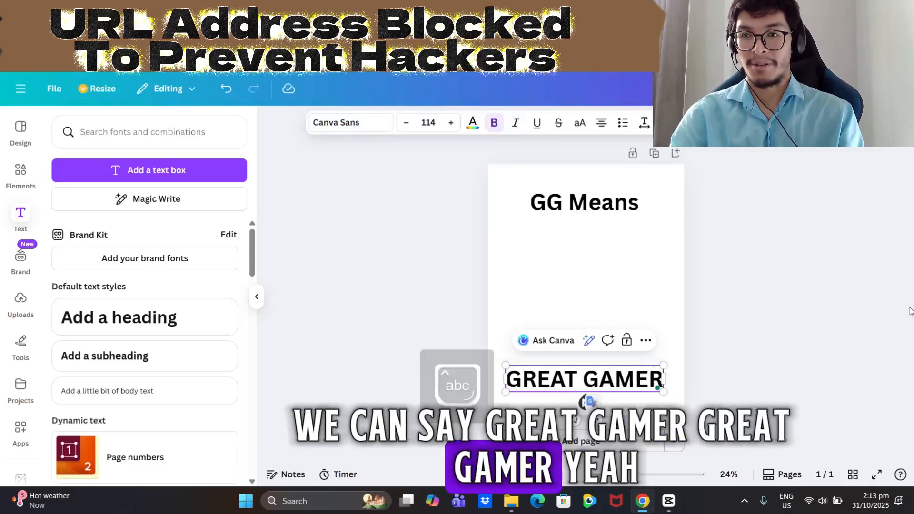
pyautogui.click(765, 294)
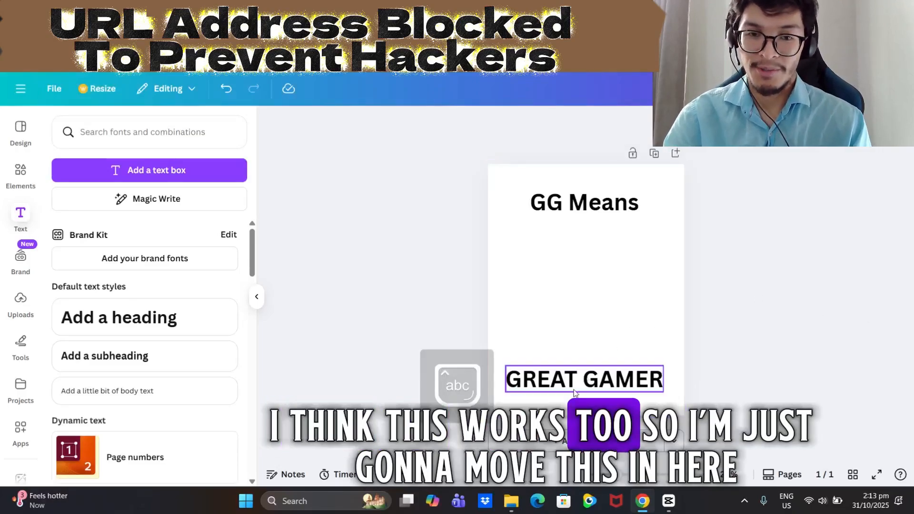
# Move the "GREAT GAMER" heading slightly down and the "GG Means" heading slightly up to widen the space between them
pyautogui.moveTo(574, 393); pyautogui.dragTo(584, 386)
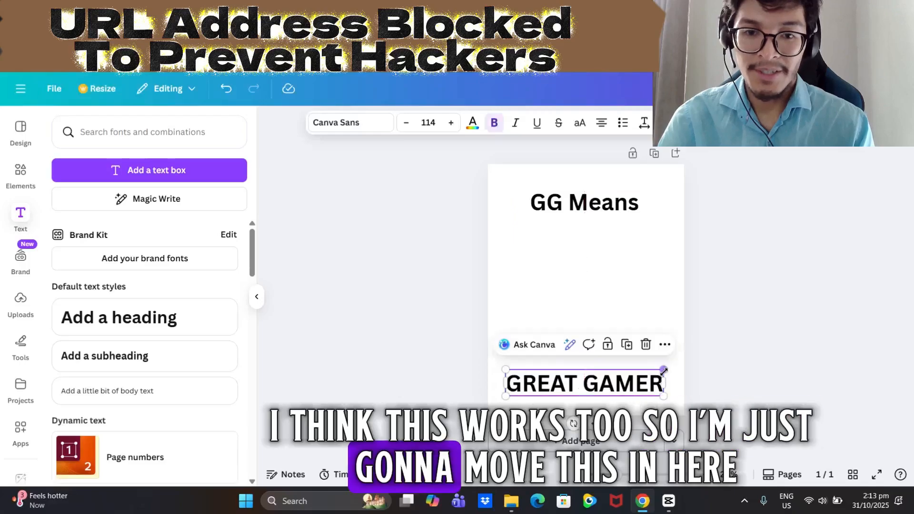
pyautogui.click(622, 238)
pyautogui.click(600, 213)
pyautogui.moveTo(600, 213); pyautogui.dragTo(601, 208)
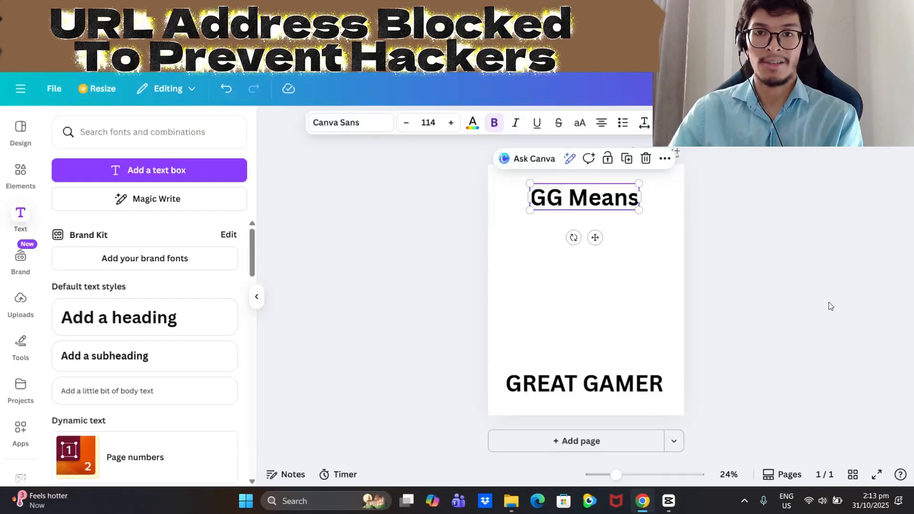
pyautogui.press('Escape')
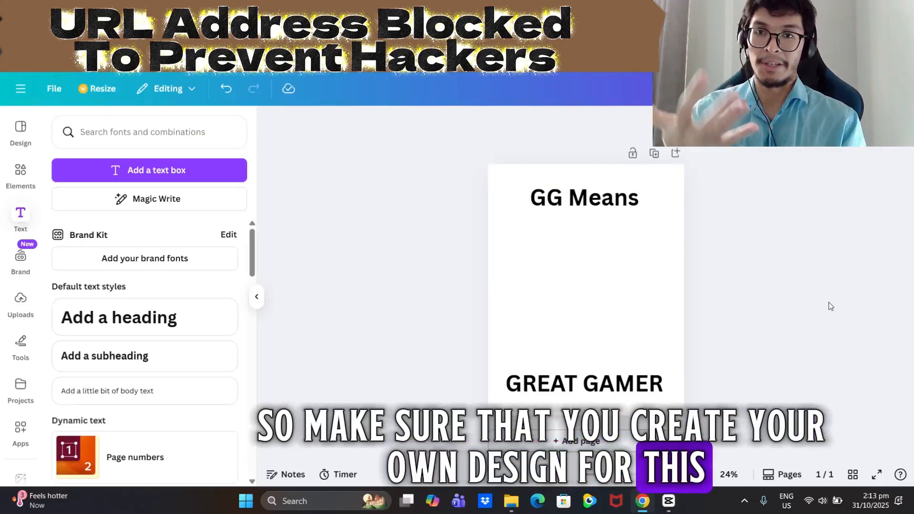
# Change the font of the "GG Means" heading to the uploaded font Modern Warfare
pyautogui.click(571, 197)
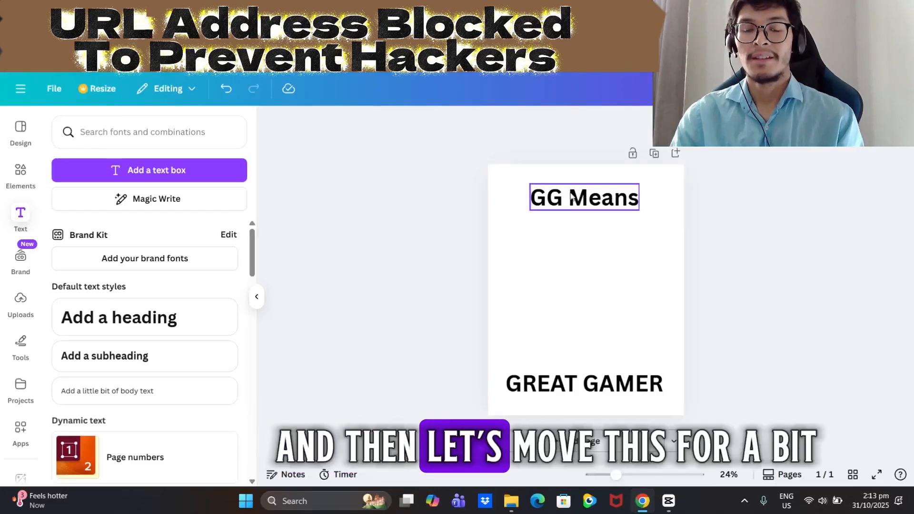
pyautogui.moveTo(571, 197); pyautogui.dragTo(571, 196)
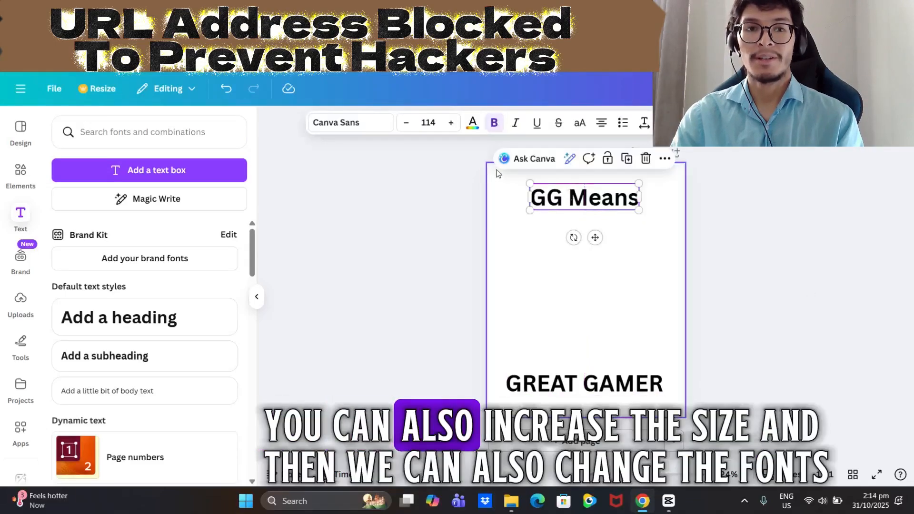
pyautogui.click(350, 124)
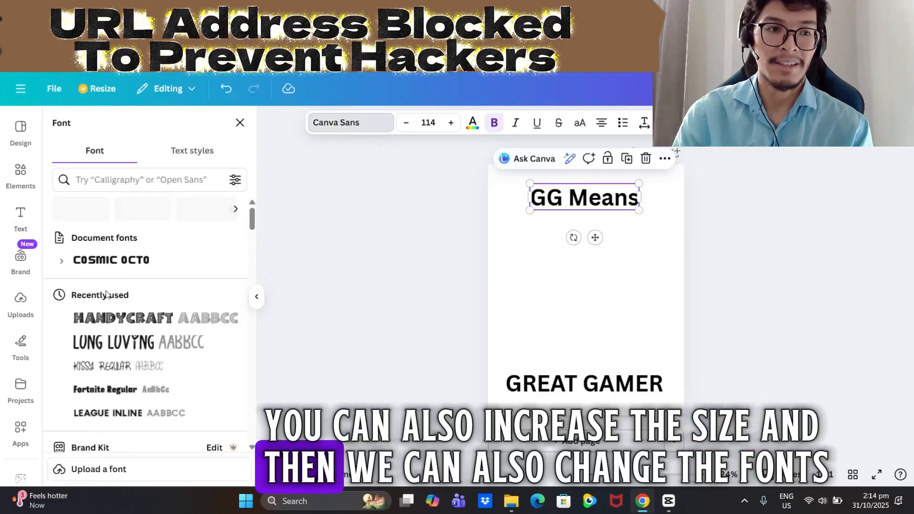
pyautogui.scroll(-6, 127, 309)
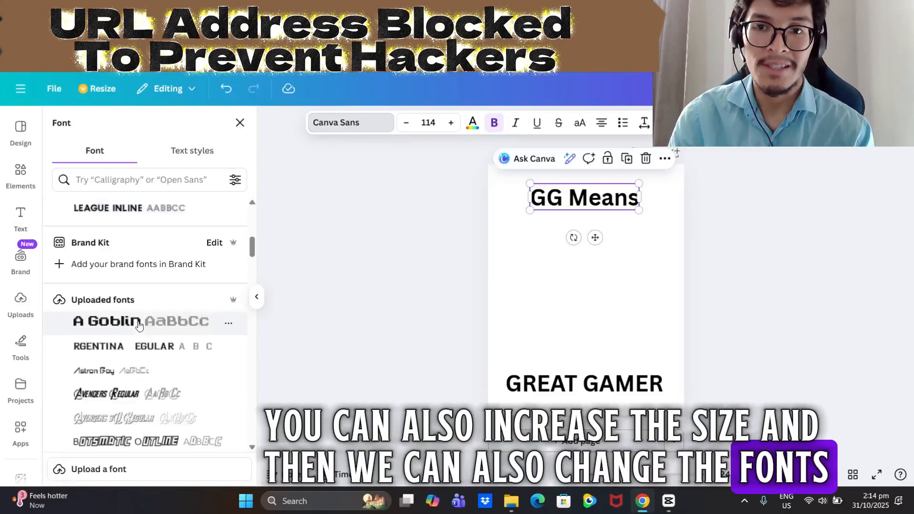
pyautogui.scroll(-7, 162, 323)
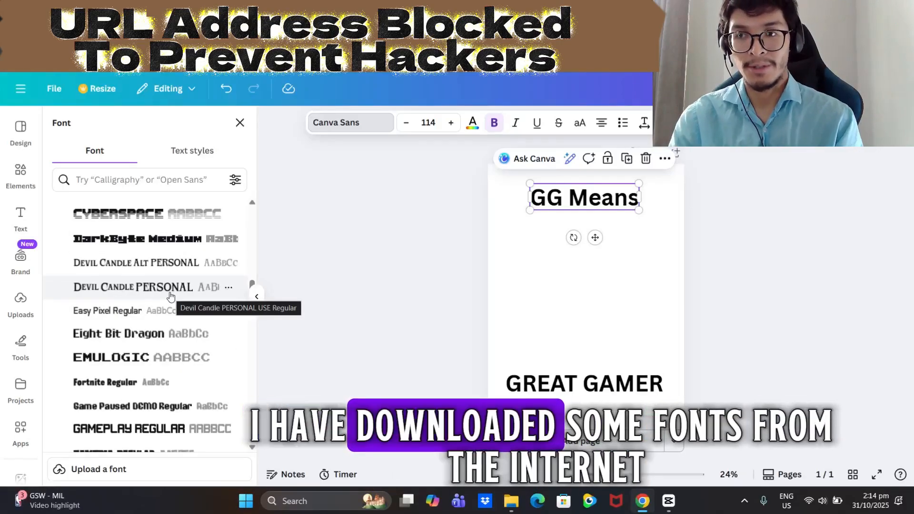
pyautogui.scroll(-3, 120, 328)
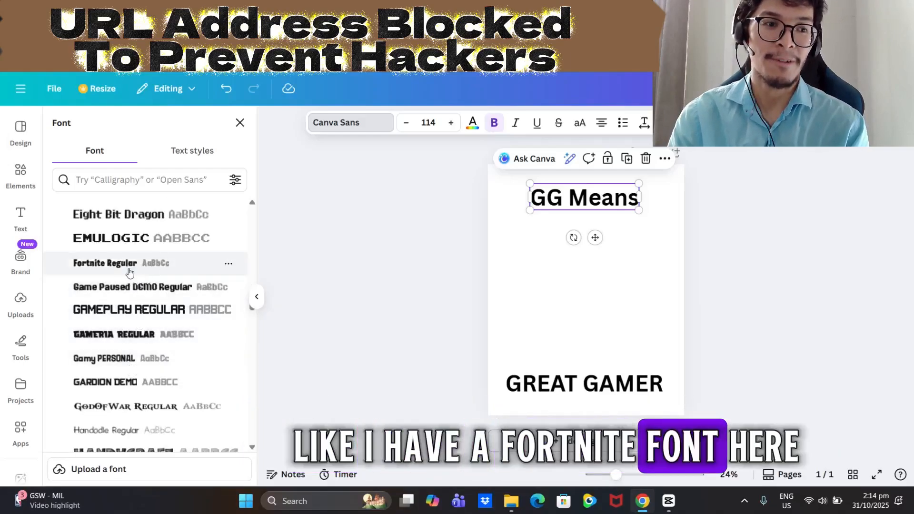
pyautogui.scroll(-2, 128, 276)
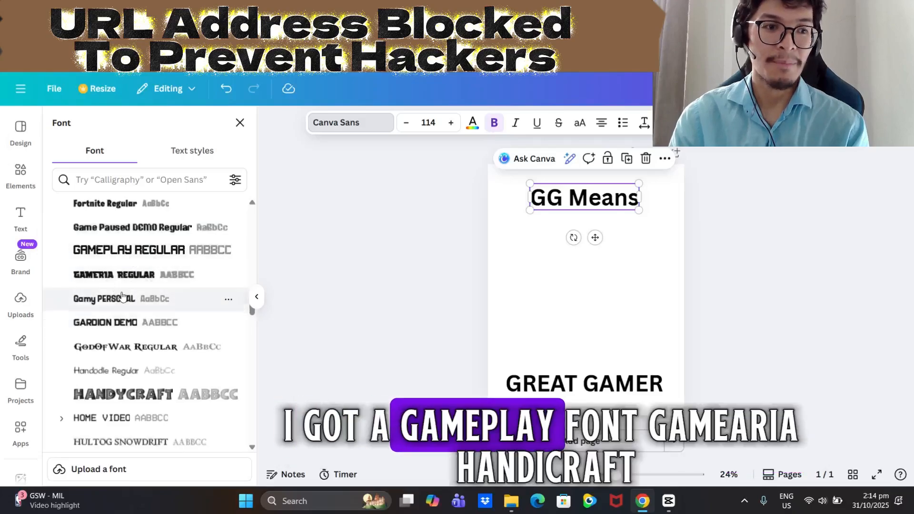
pyautogui.scroll(-3, 122, 296)
pyautogui.scroll(-2, 177, 333)
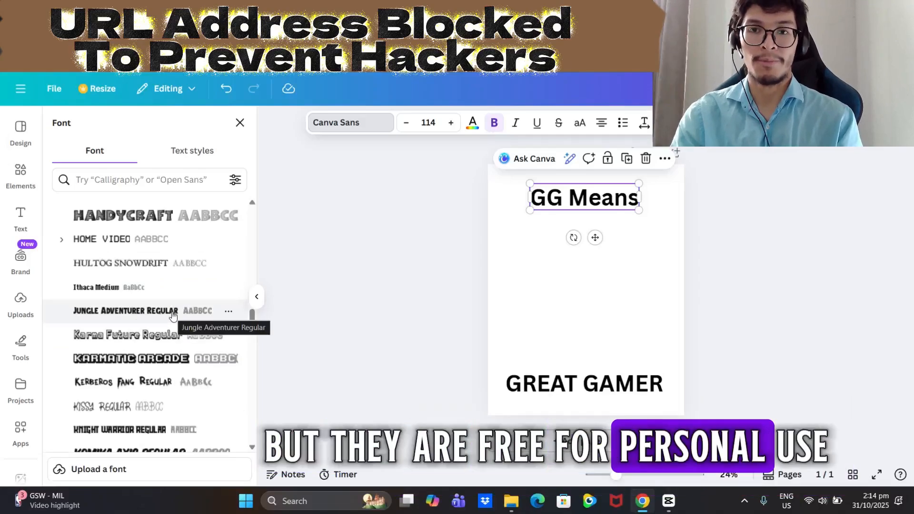
pyautogui.scroll(-3, 128, 310)
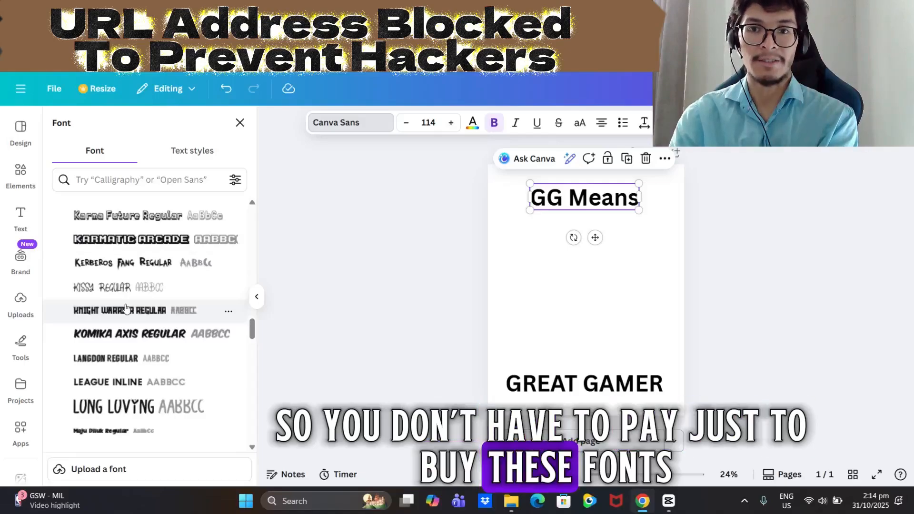
pyautogui.scroll(-3, 136, 334)
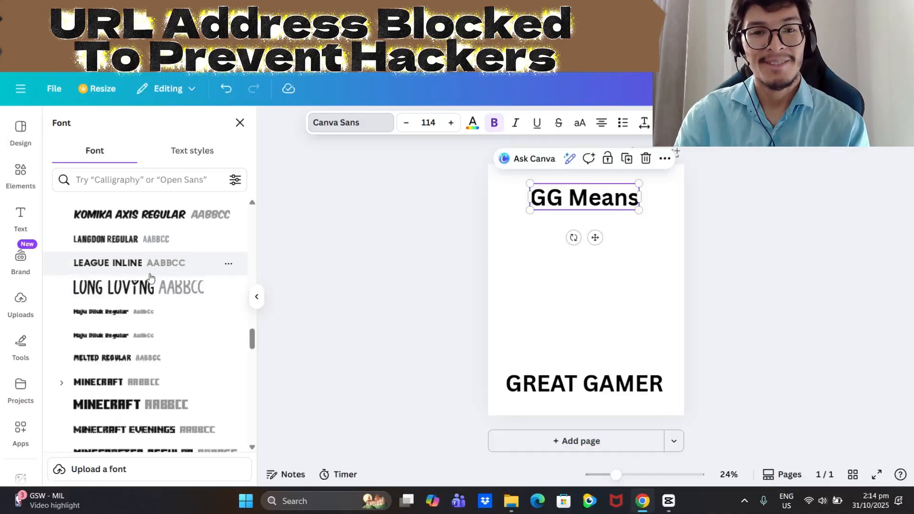
pyautogui.scroll(-2, 148, 276)
pyautogui.scroll(-2, 120, 363)
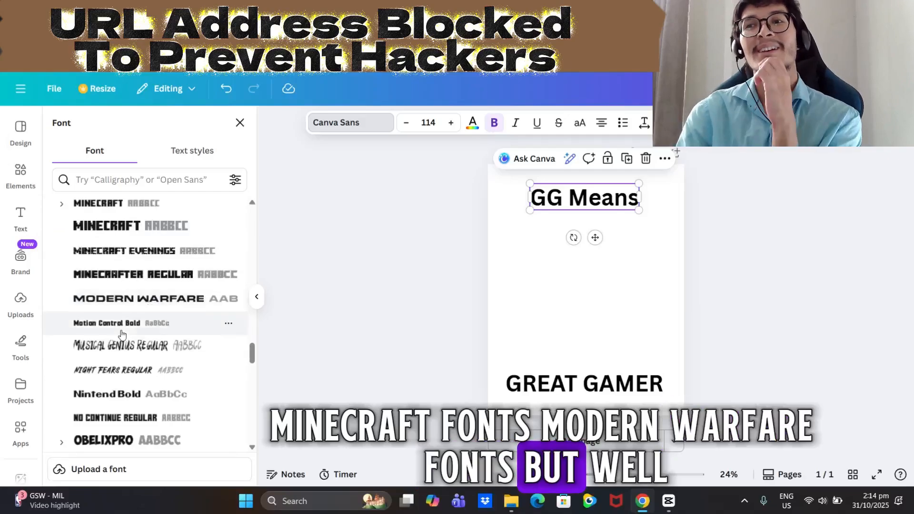
pyautogui.click(102, 307)
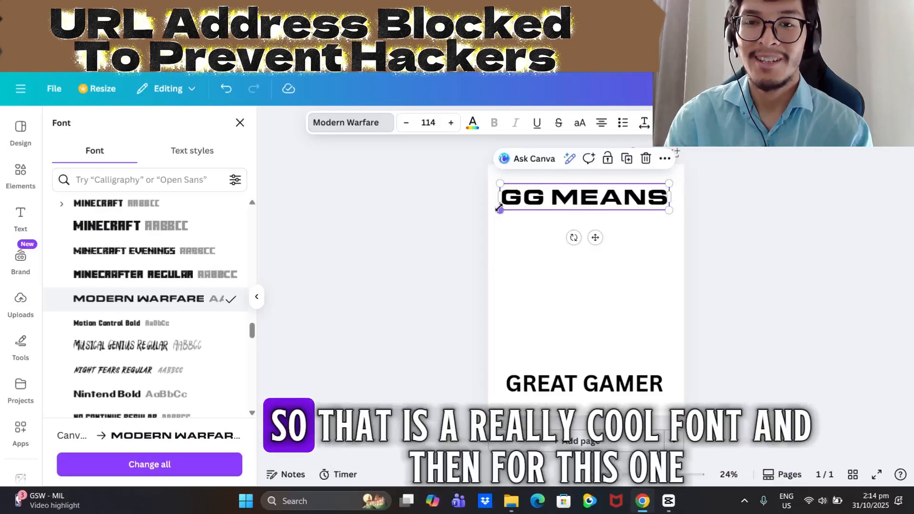
# Enlarge the "GG Means" heading to nearly the full page width and centre it horizontally
pyautogui.moveTo(500, 210); pyautogui.dragTo(491, 212)
pyautogui.moveTo(559, 198); pyautogui.dragTo(565, 198)
# Try the uploaded font ObelixPro on the "GG Means" heading
pyautogui.click(584, 384)
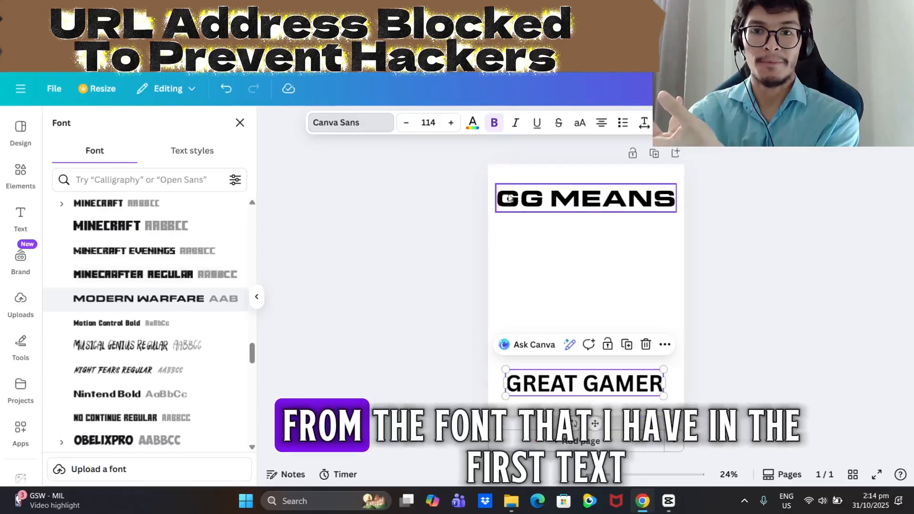
pyautogui.click(580, 203)
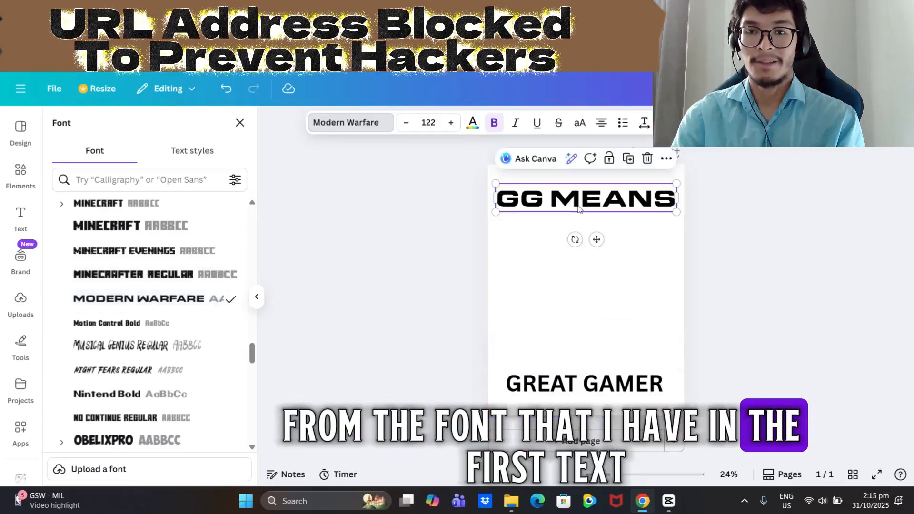
pyautogui.moveTo(579, 202); pyautogui.dragTo(579, 202)
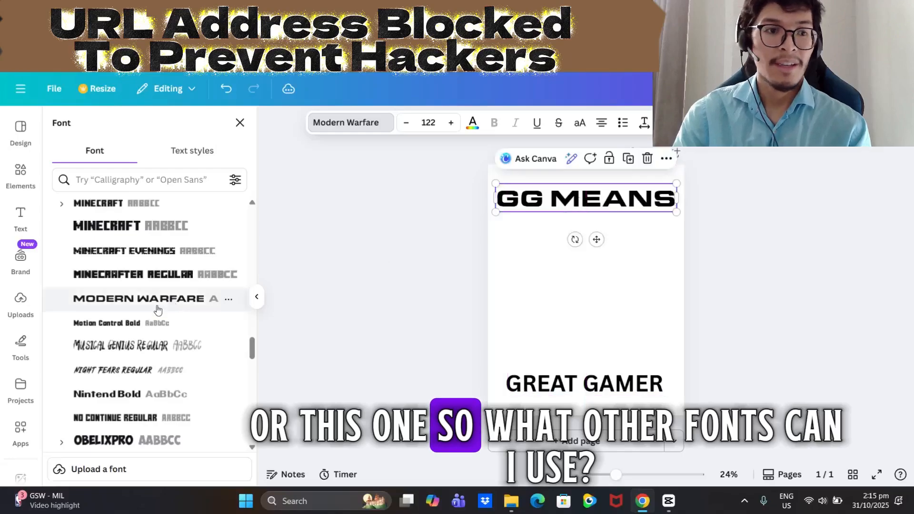
pyautogui.scroll(-4, 155, 310)
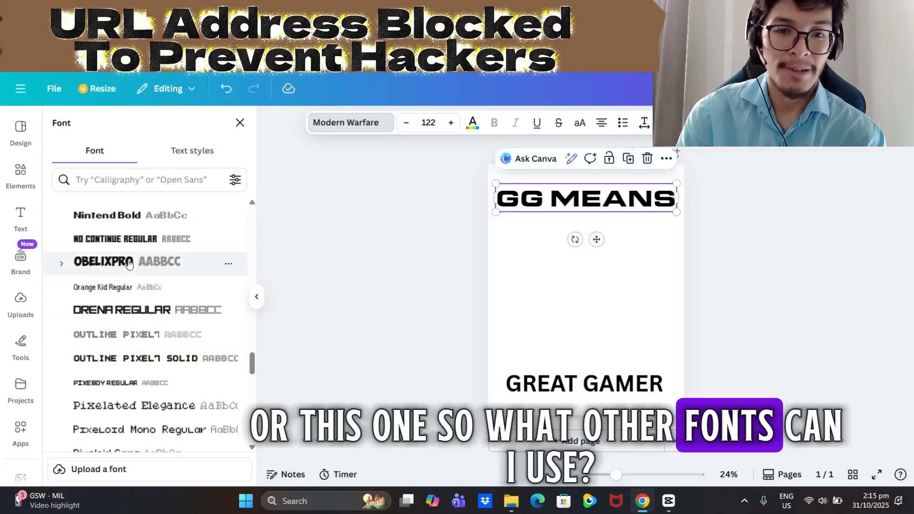
pyautogui.scroll(-3, 127, 265)
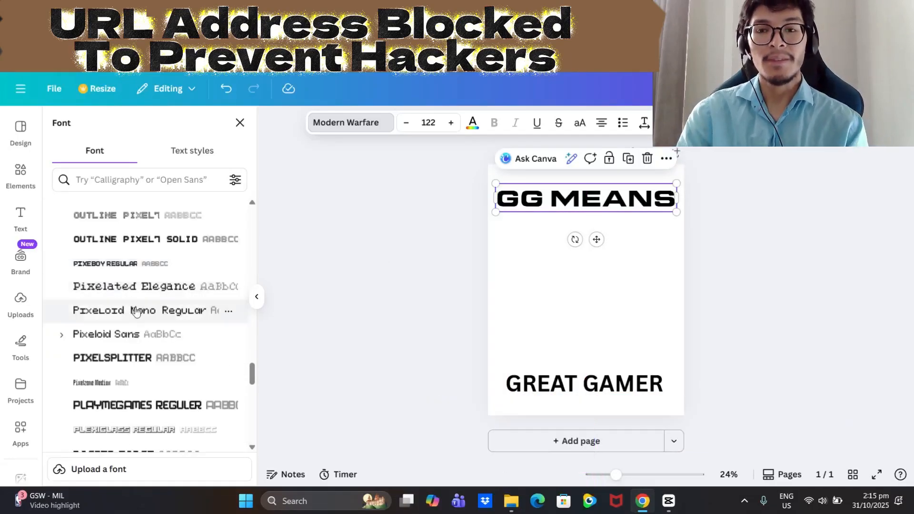
pyautogui.scroll(-4, 136, 312)
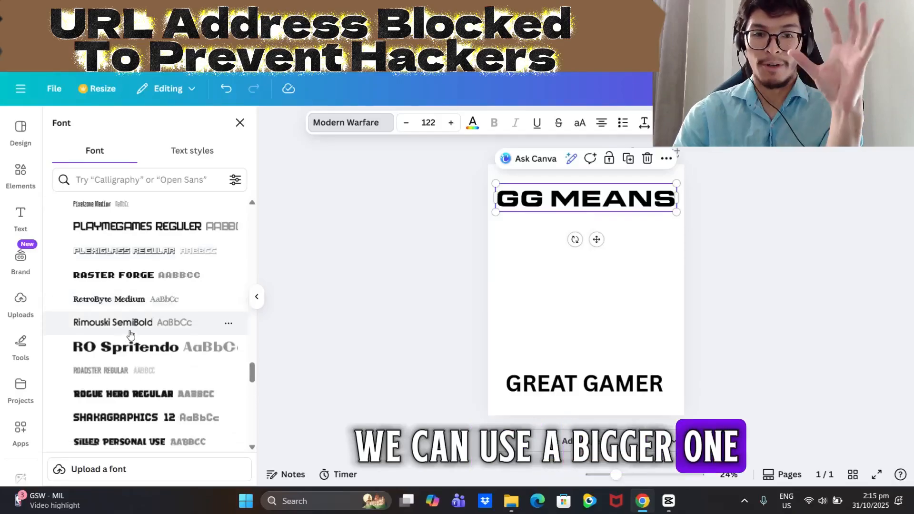
pyautogui.scroll(-6, 130, 335)
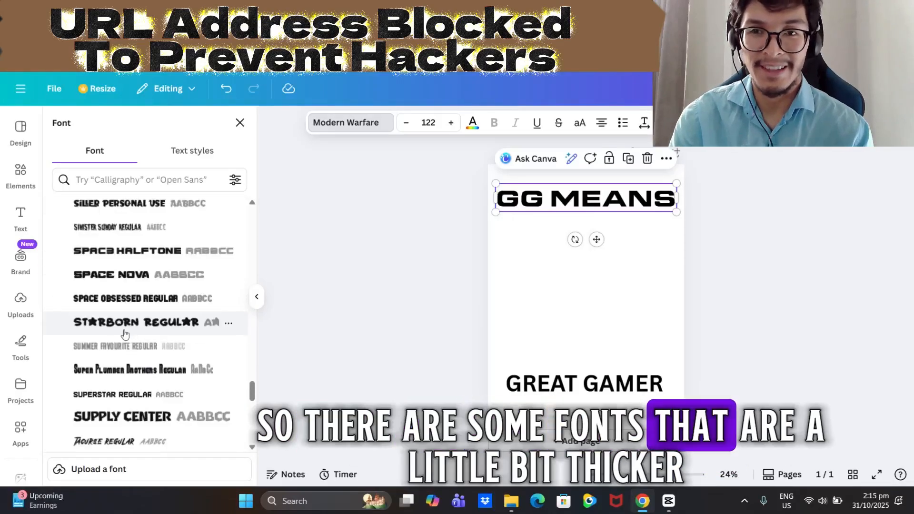
pyautogui.scroll(8, 129, 329)
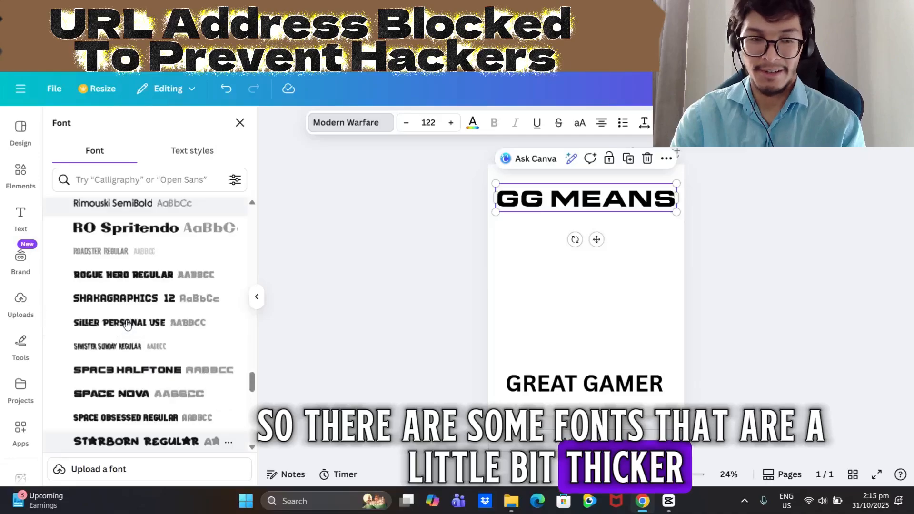
pyautogui.scroll(4, 132, 328)
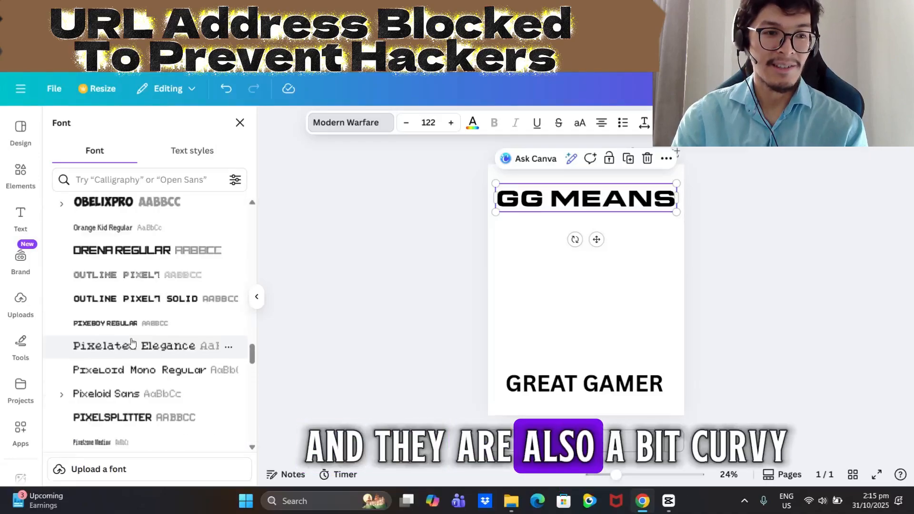
pyautogui.scroll(2, 129, 291)
pyautogui.click(126, 270)
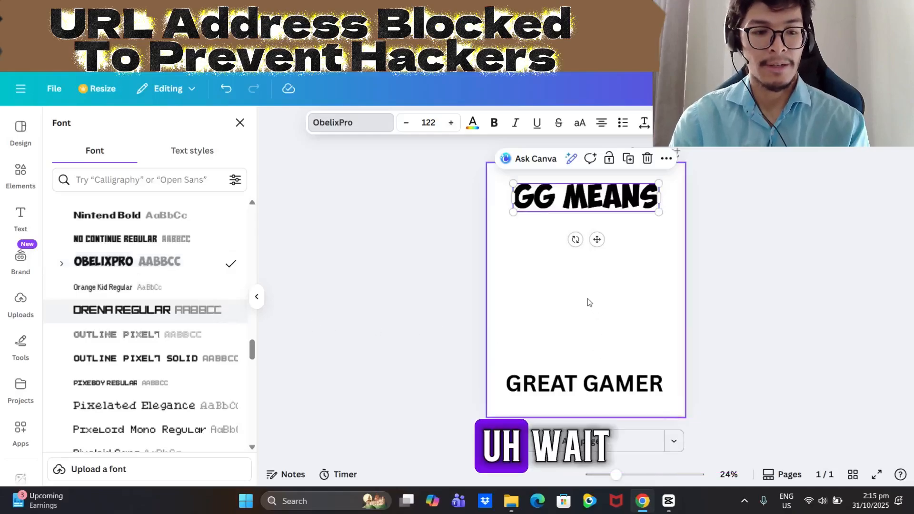
# Change the font of the "GREAT GAMER" heading to ObelixPro and move the heading up so both lines fit on the page
pyautogui.click(584, 384)
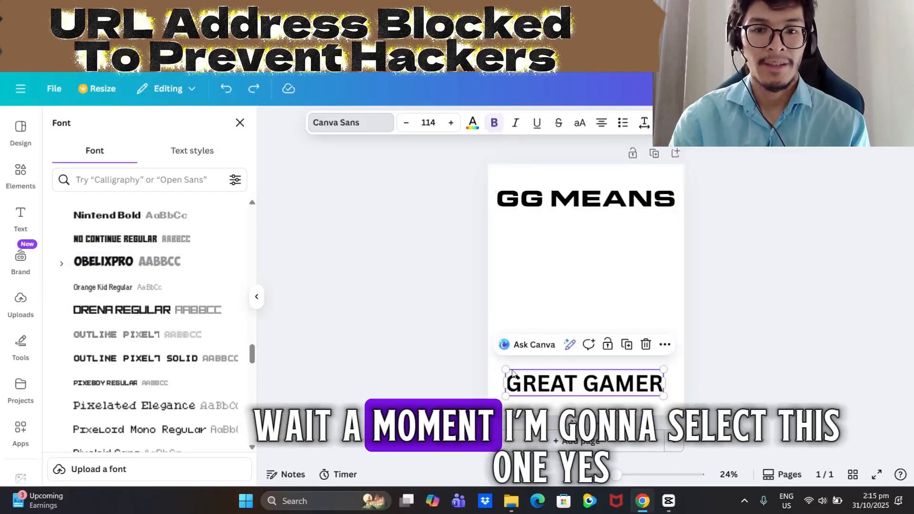
pyautogui.click(132, 265)
pyautogui.moveTo(587, 405); pyautogui.dragTo(581, 375)
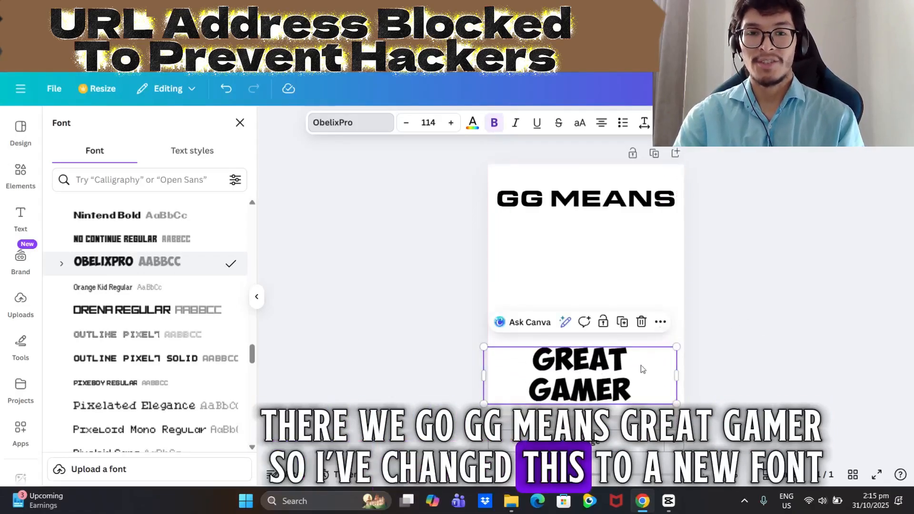
pyautogui.click(62, 264)
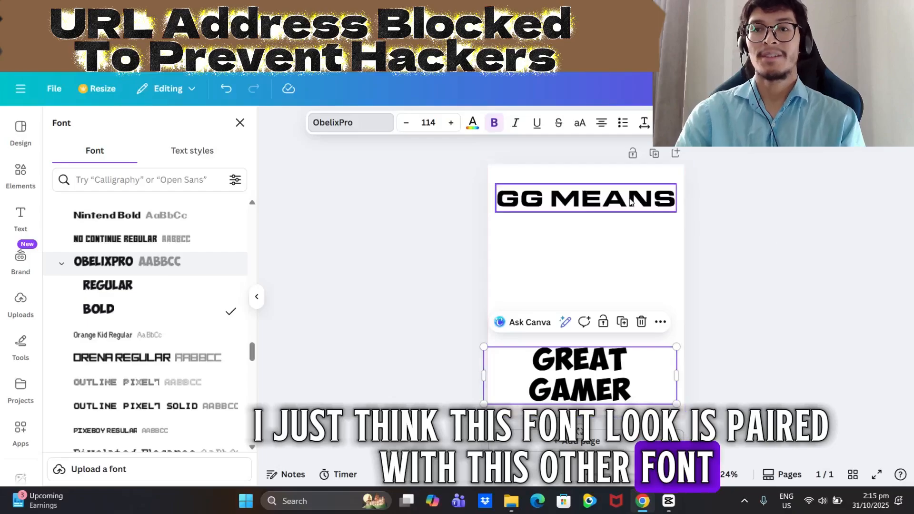
pyautogui.press('Escape')
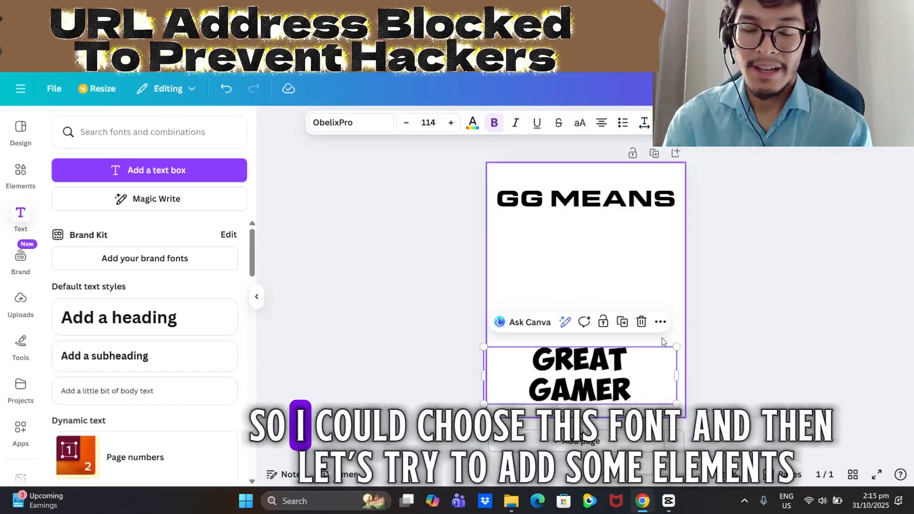
# Move the "GG Means" heading slightly up towards the page's upper edge
pyautogui.click(721, 325)
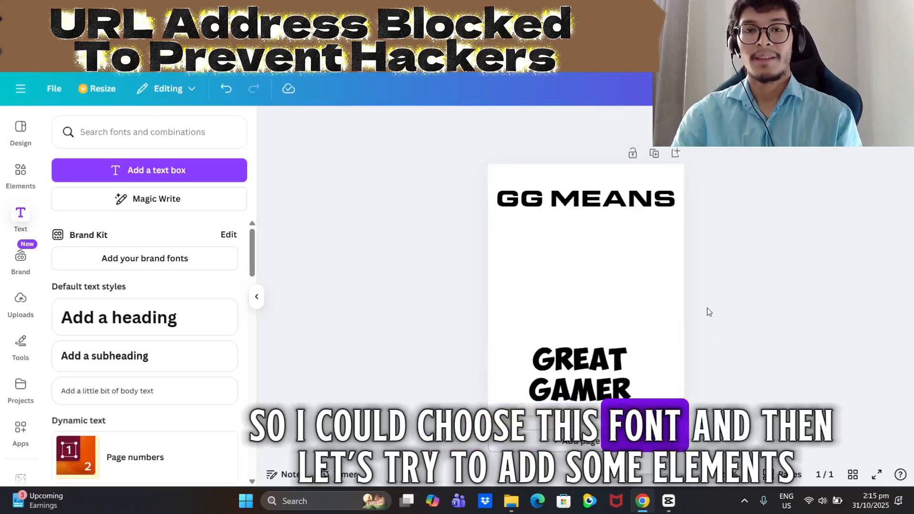
pyautogui.moveTo(613, 201); pyautogui.dragTo(613, 193)
pyautogui.click(727, 218)
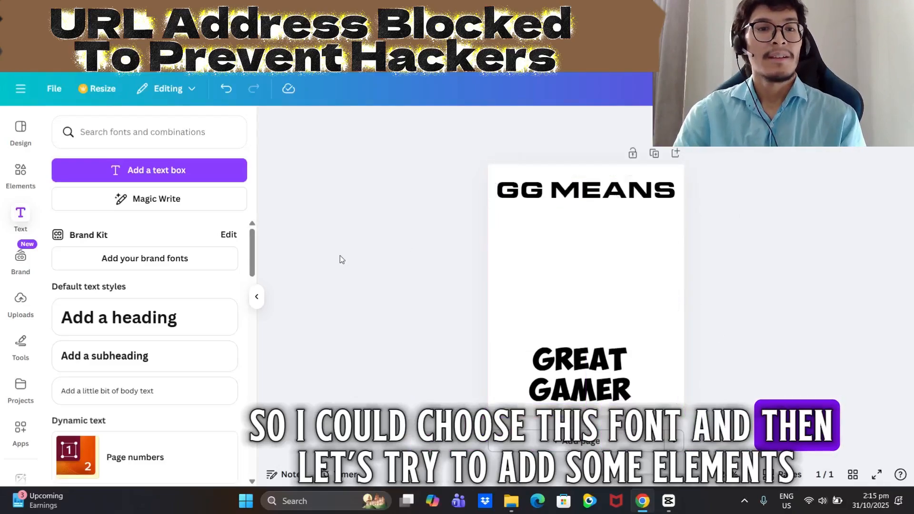
# Open Magic Media, look at its 3D generation option and return to image generation
pyautogui.click(15, 179)
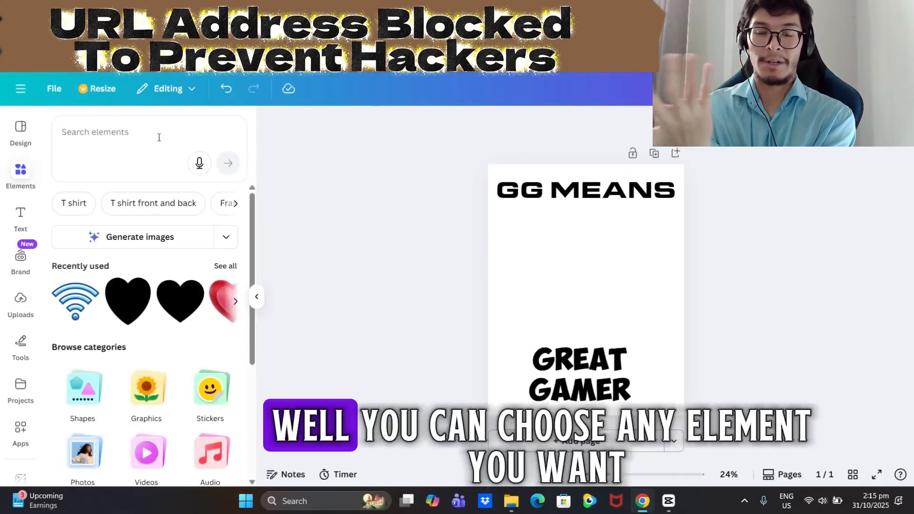
pyautogui.click(159, 137)
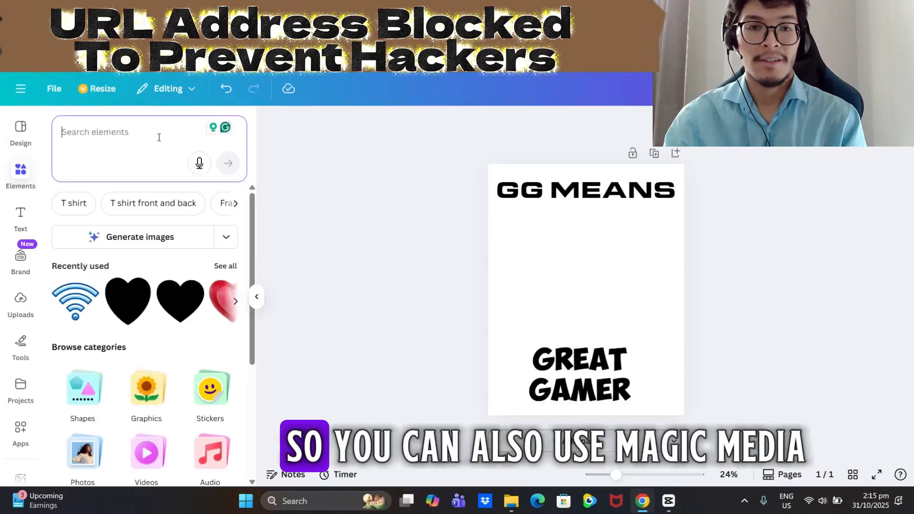
pyautogui.scroll(-5, 16, 256)
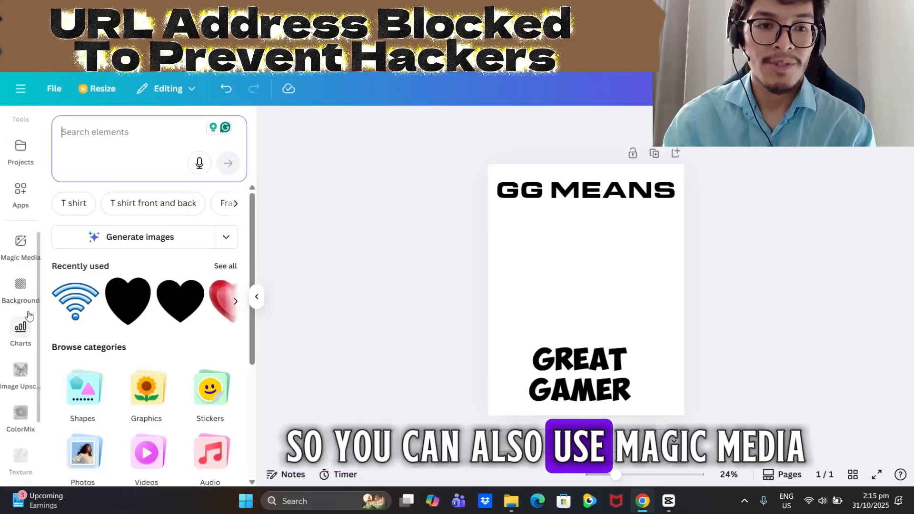
pyautogui.click(18, 253)
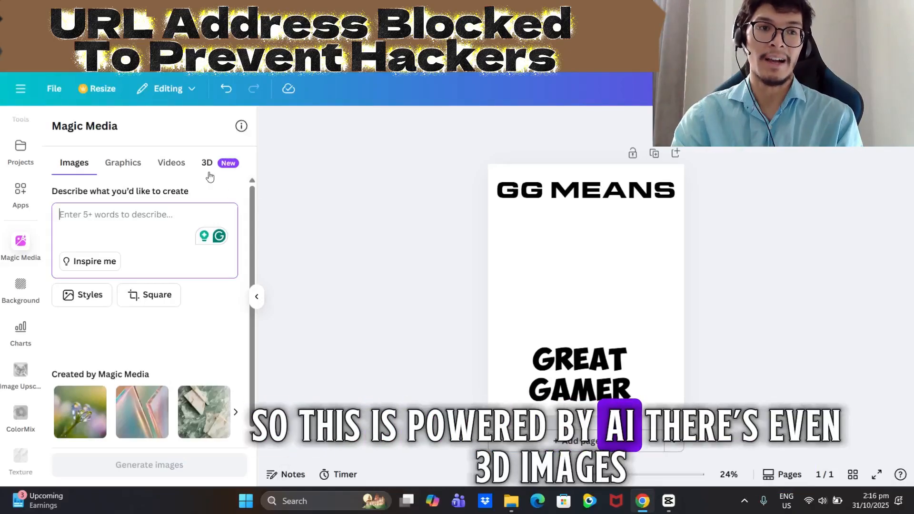
pyautogui.click(211, 173)
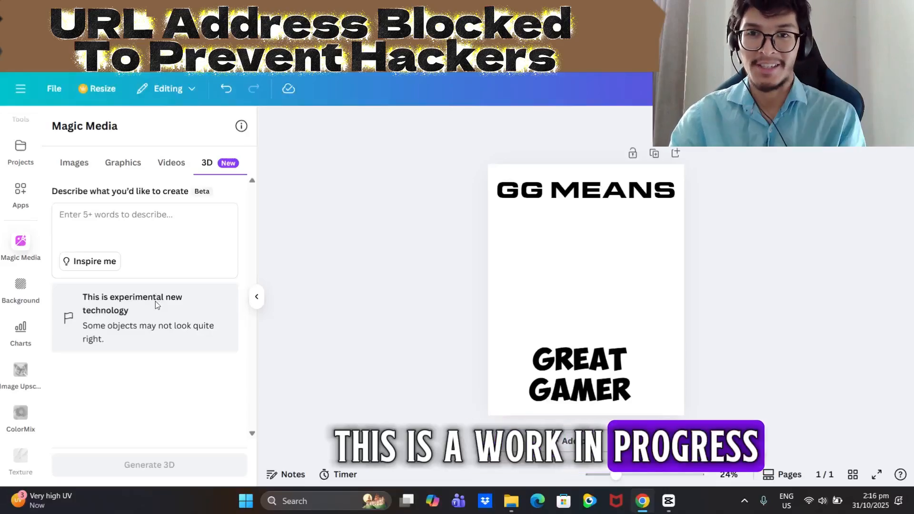
pyautogui.click(73, 164)
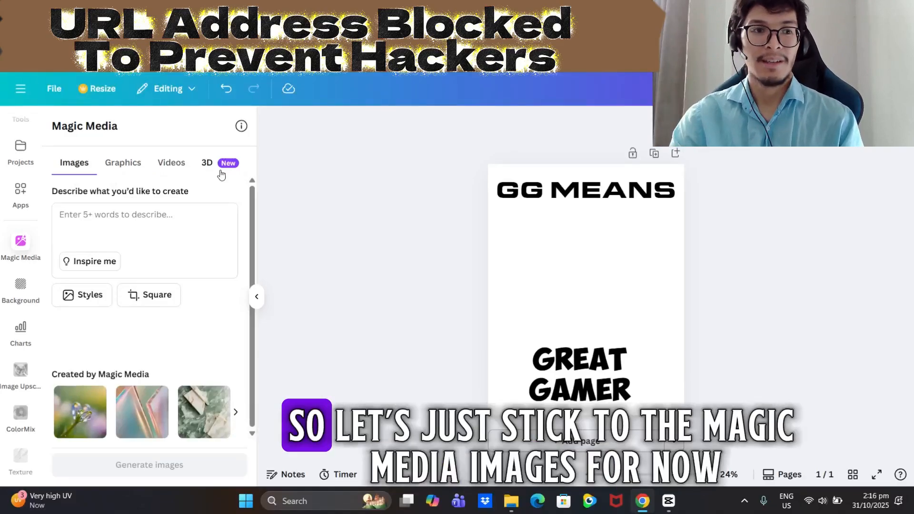
# Begin the image description with "2D animated image"
pyautogui.click(131, 212)
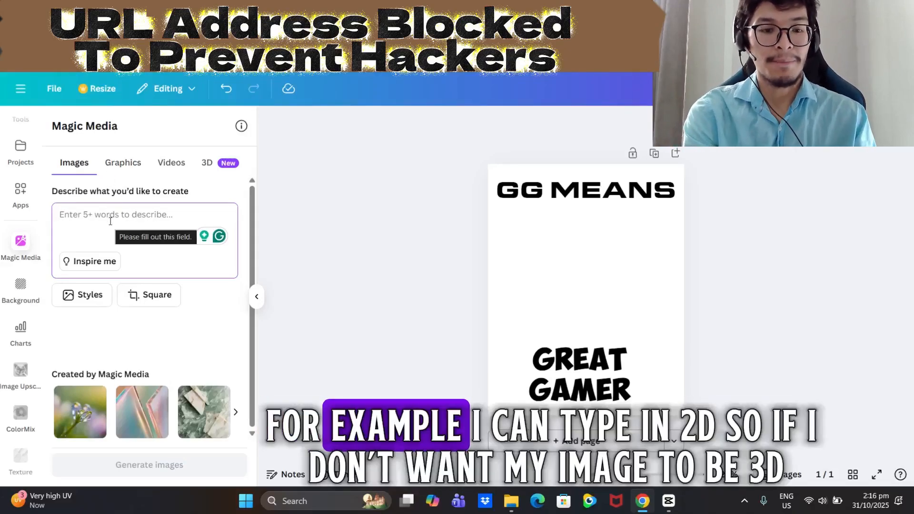
pyautogui.write('2D Animat')
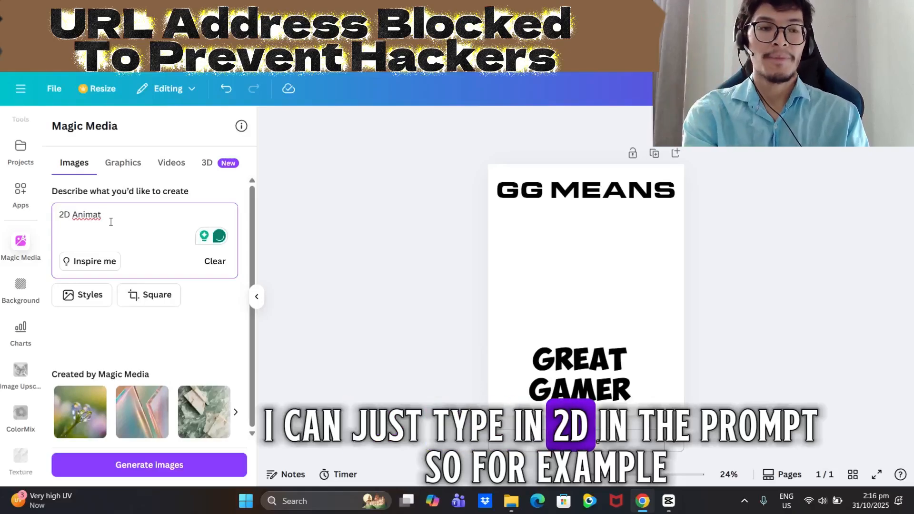
pyautogui.press('BackSpace')
pyautogui.press('BackSpace')
pyautogui.press('BackSpace')
pyautogui.press('BackSpace')
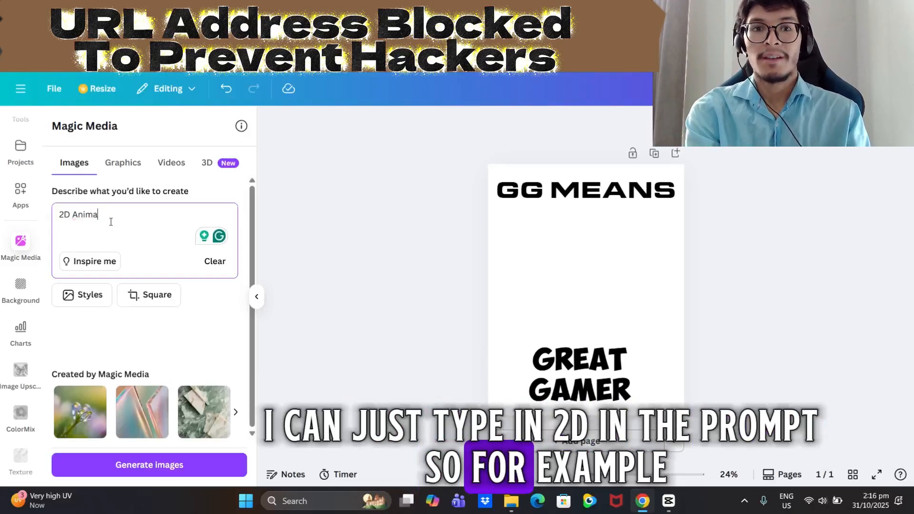
pyautogui.press('BackSpace')
pyautogui.press('BackSpace')
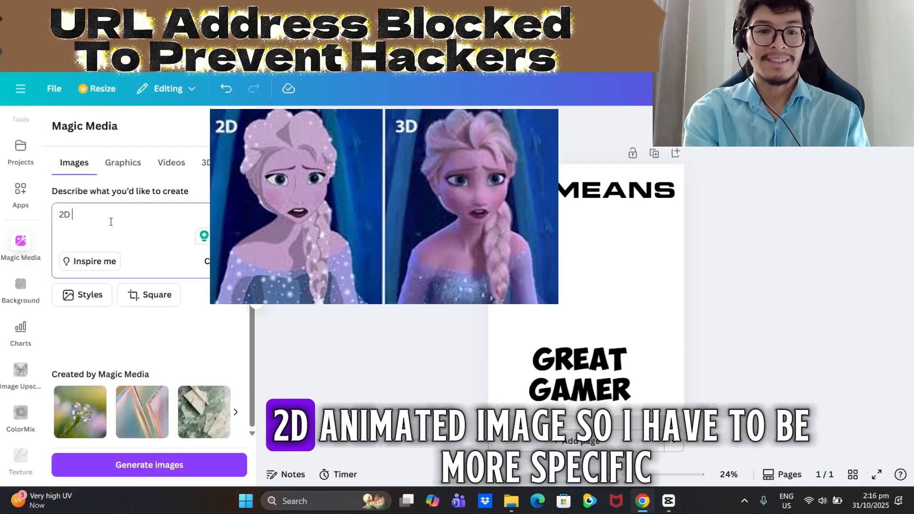
pyautogui.write('animated image')
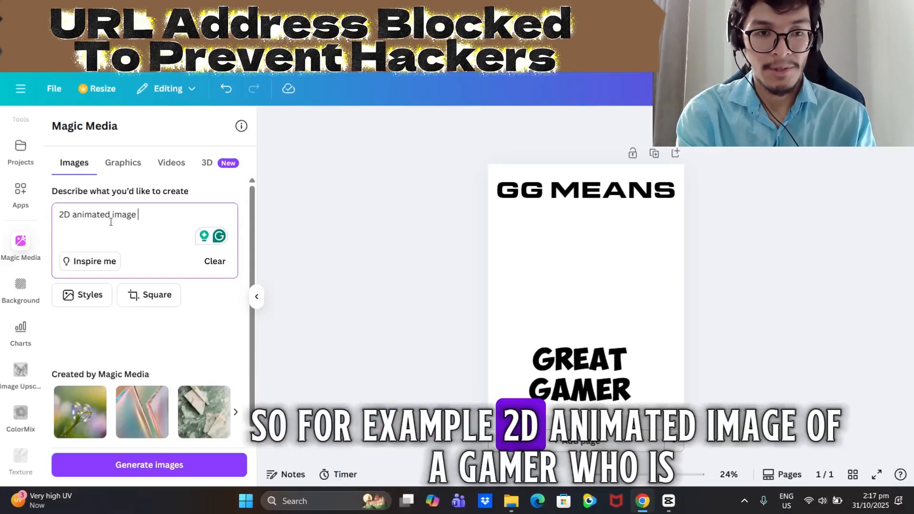
# Extend the image description with "of a gamer who is feeling so excited and cheerful."
pyautogui.write('of ')
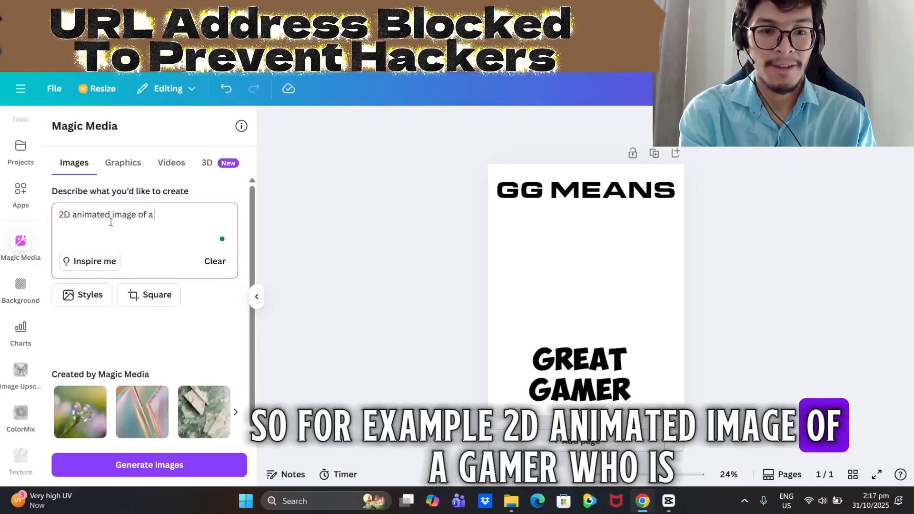
pyautogui.write('a gamer wh')
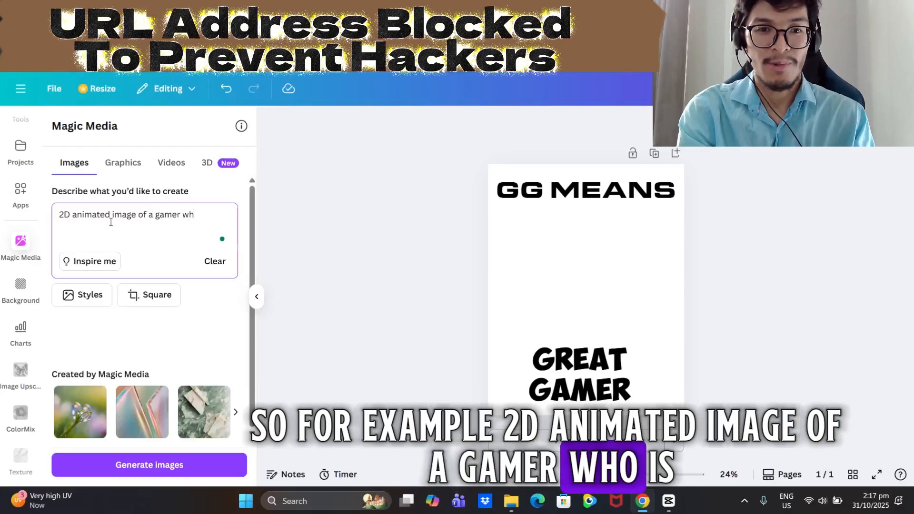
pyautogui.write('o is fee')
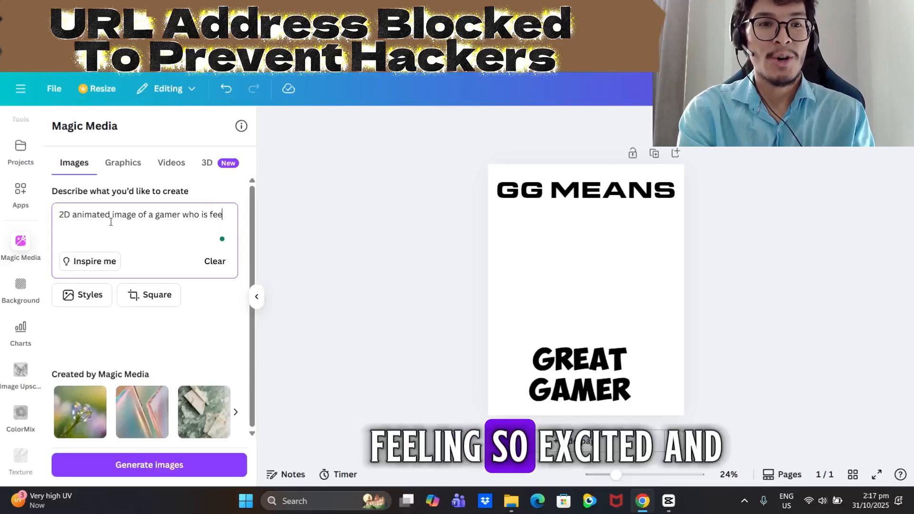
pyautogui.write('ling so excited and')
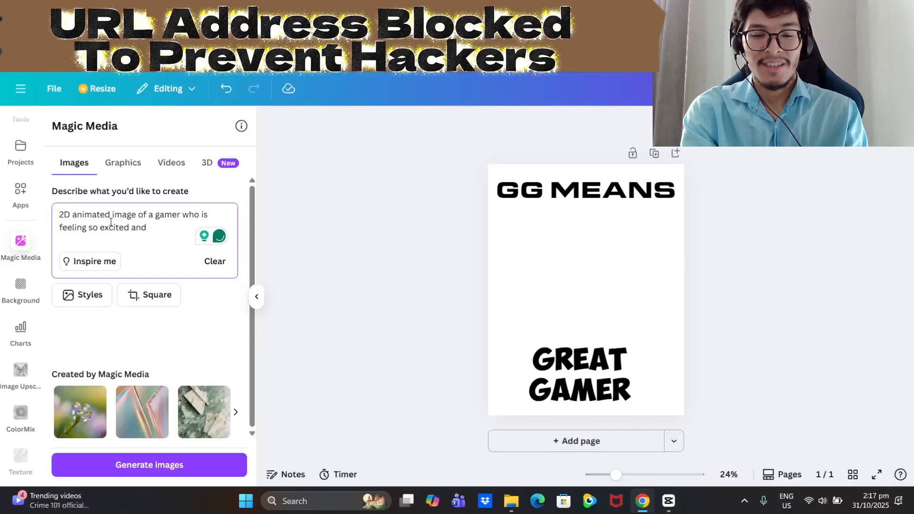
pyautogui.write(' cheerfu')
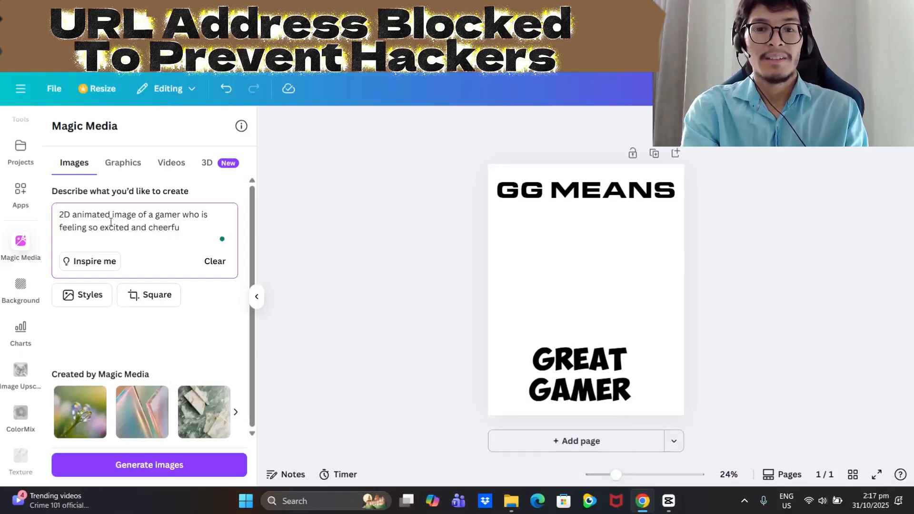
pyautogui.write('l.')
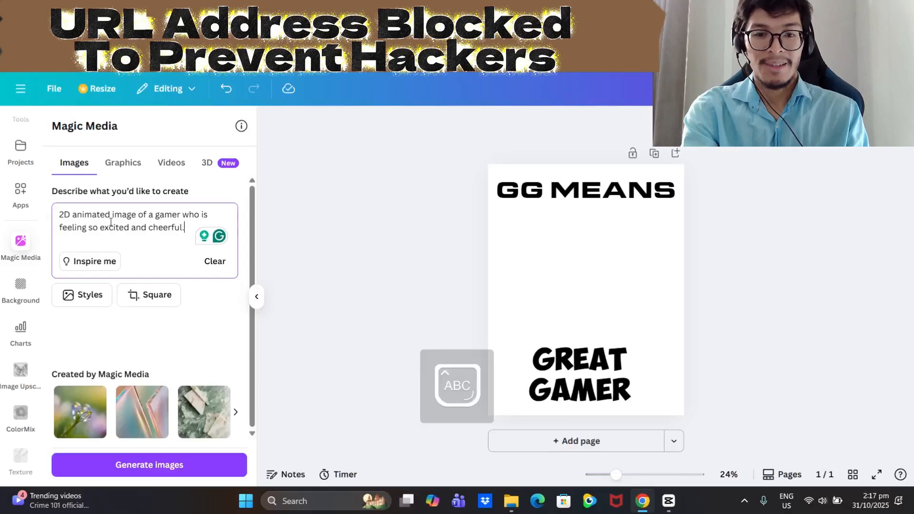
# Continue the image description with "The gamer is playing in his bedroom and he is so happy"
pyautogui.write('The gamer is')
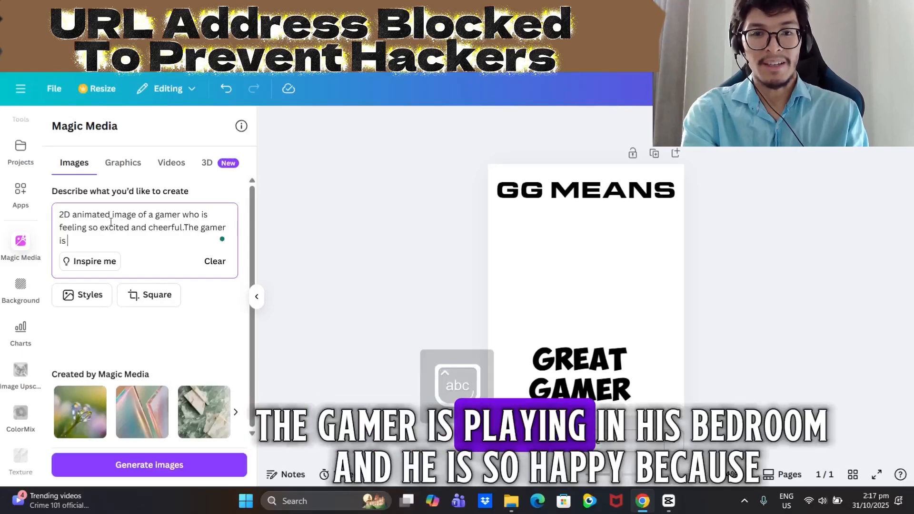
pyautogui.write(' playing ')
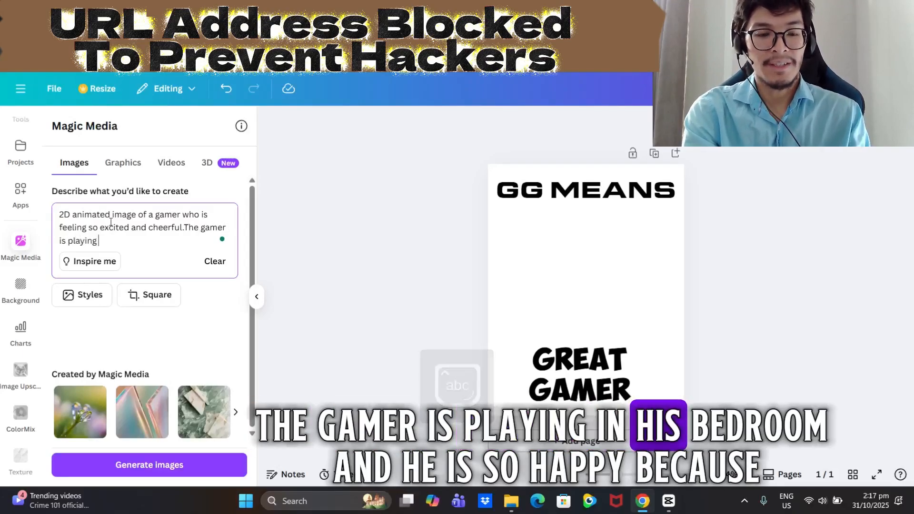
pyautogui.write('in his bedroom ')
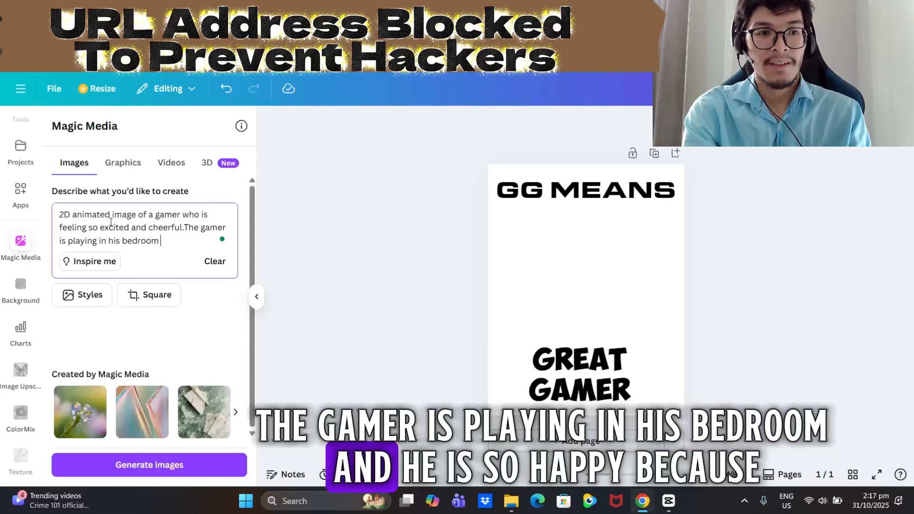
pyautogui.write('and he is so happy')
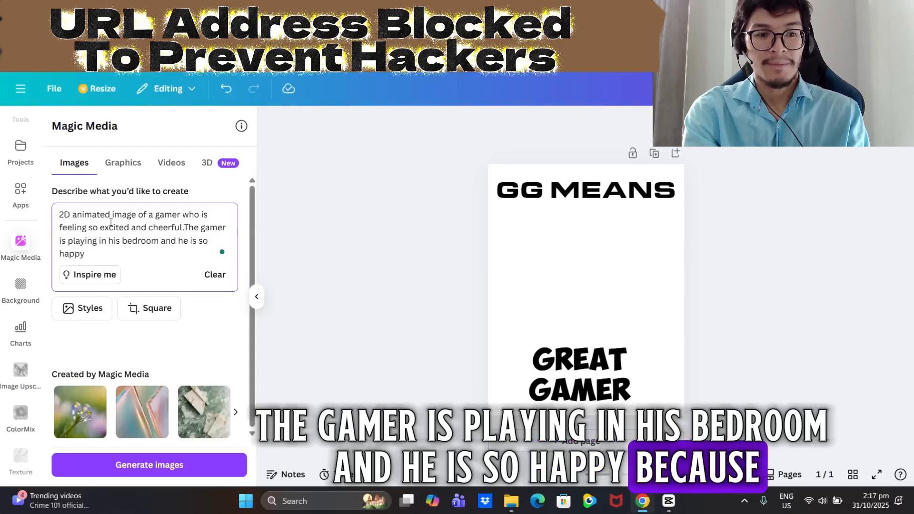
# Finish the description with "because he won another match in the game.", separate its two sentences with a space and generate the images
pyautogui.write(' because he')
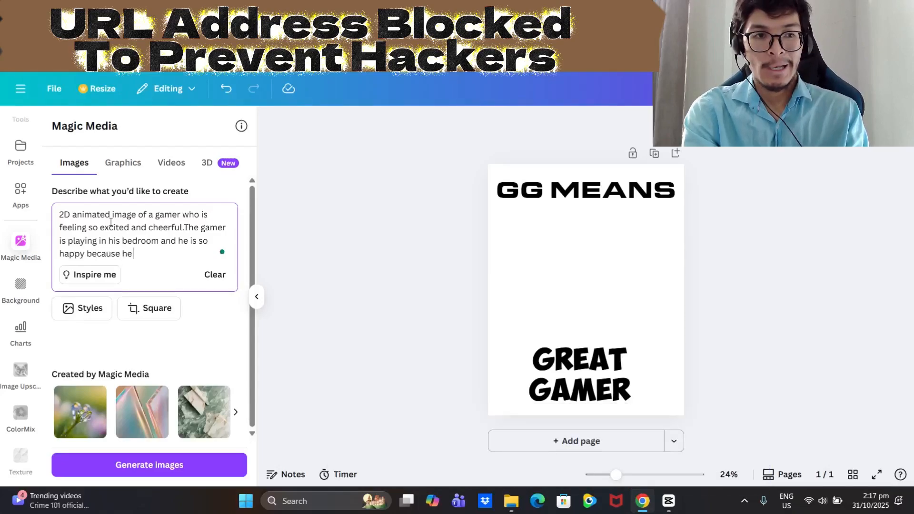
pyautogui.write(' won')
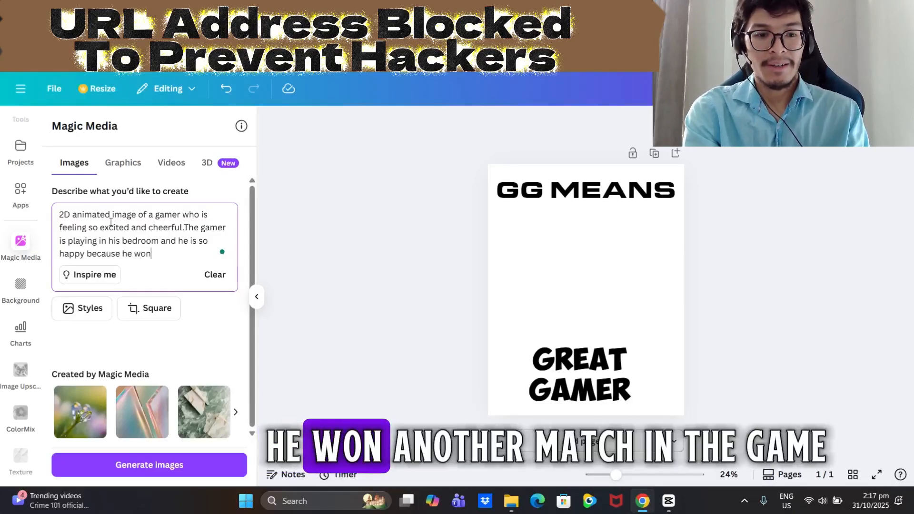
pyautogui.write(' another ma')
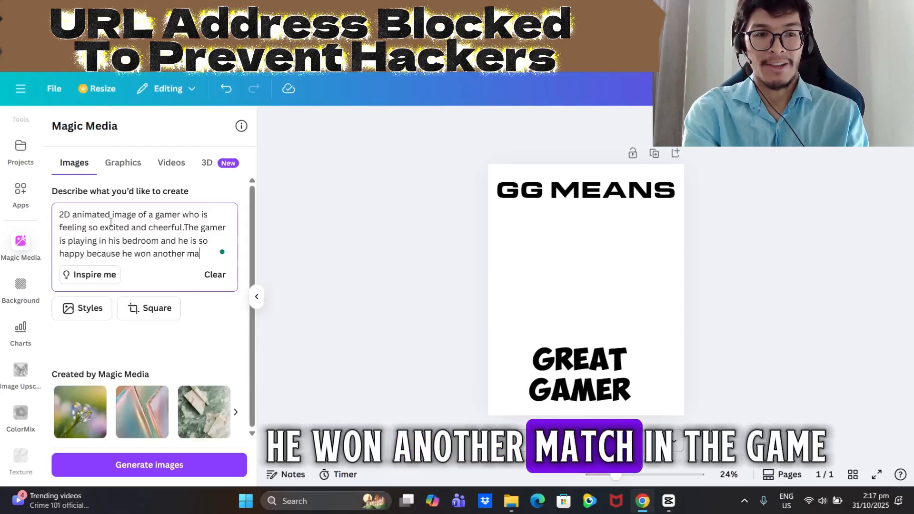
pyautogui.write('tch in the game.')
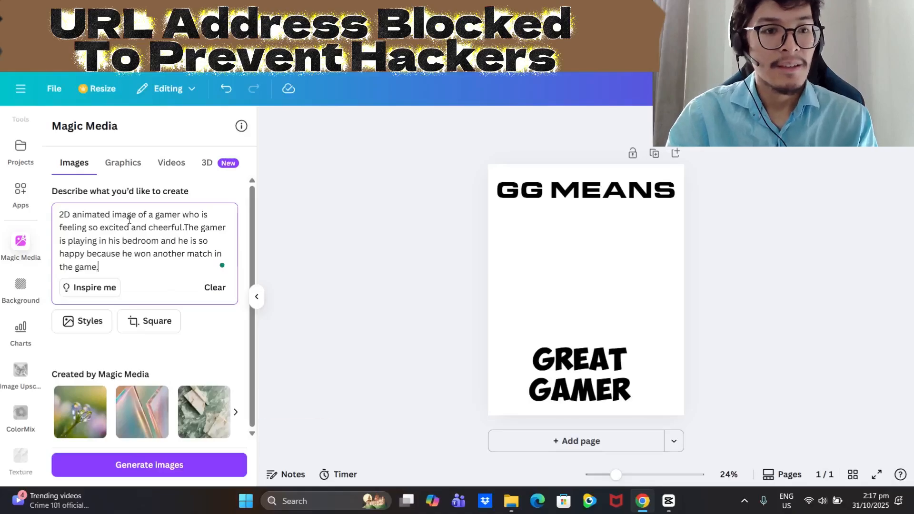
pyautogui.click(186, 227)
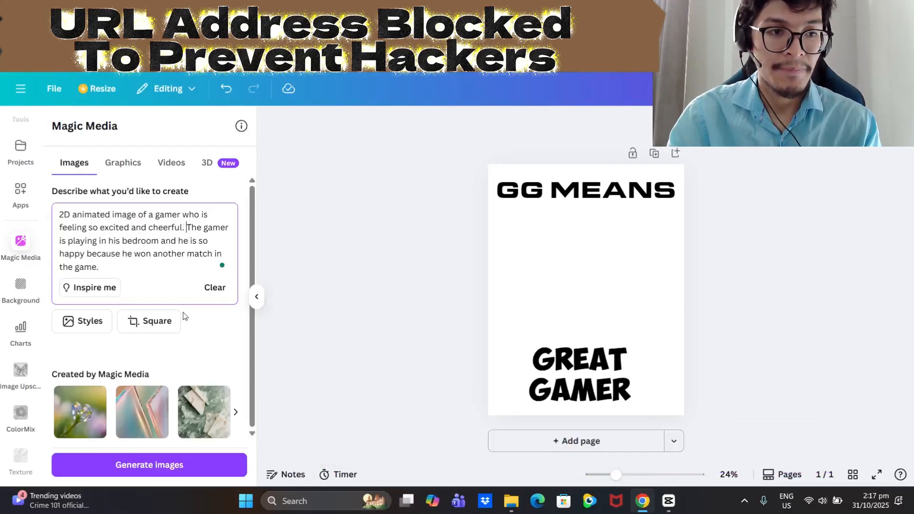
pyautogui.click(142, 467)
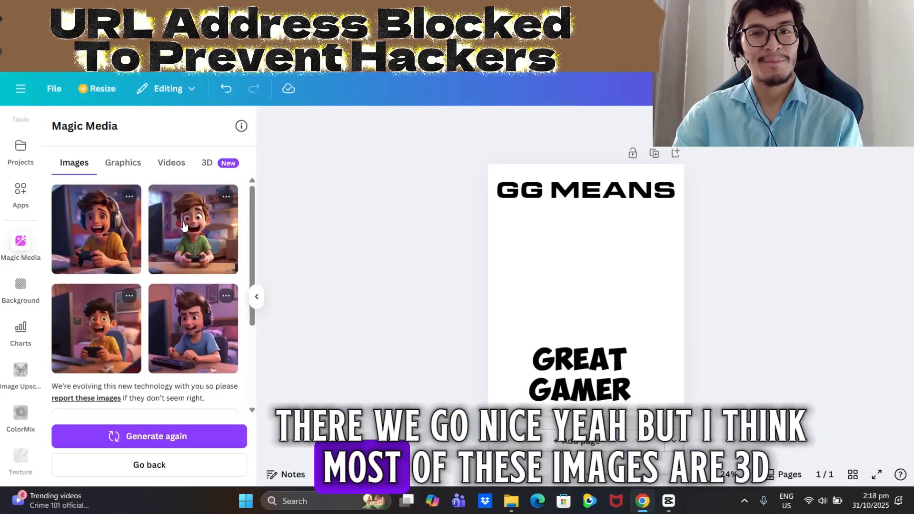
# Place the generated image of the boy in the green shirt, enlarge it to nearly the page width and remove its background
pyautogui.click(165, 233)
pyautogui.moveTo(580, 301); pyautogui.dragTo(563, 271)
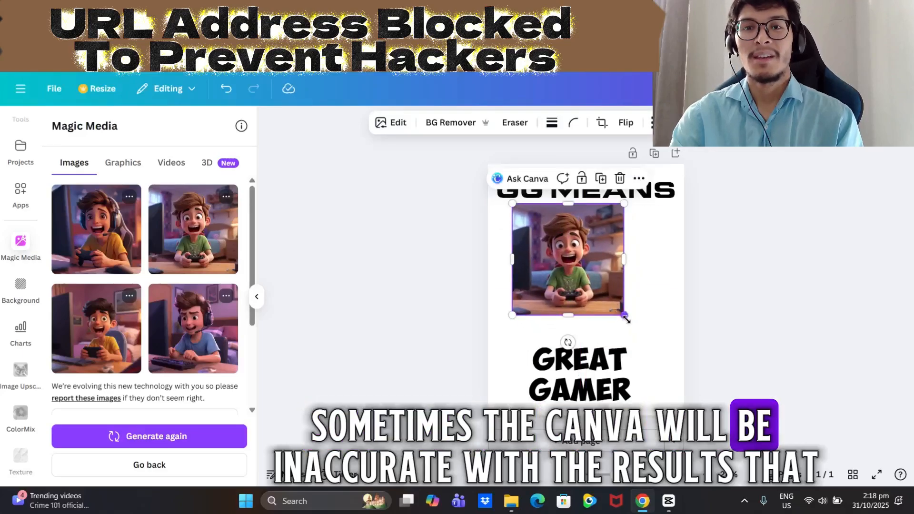
pyautogui.moveTo(625, 313); pyautogui.dragTo(667, 334)
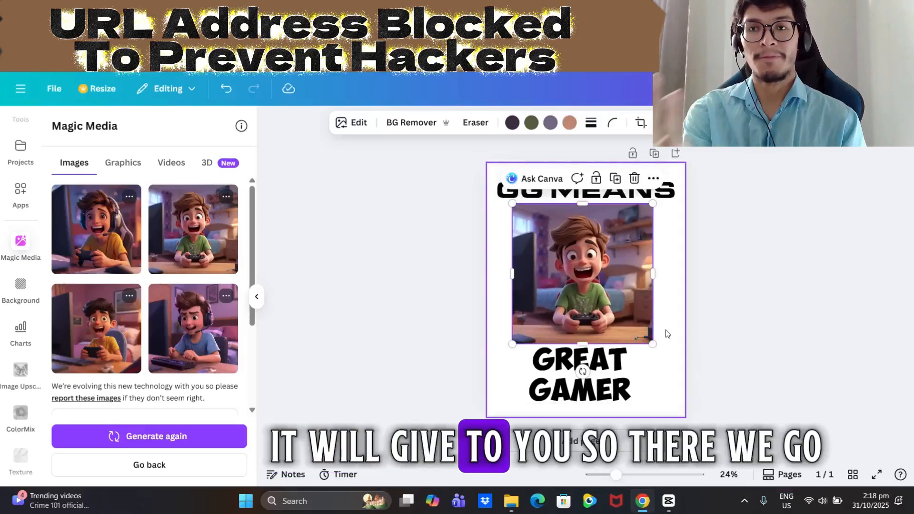
pyautogui.moveTo(651, 316); pyautogui.dragTo(690, 388)
pyautogui.moveTo(644, 336); pyautogui.dragTo(618, 298)
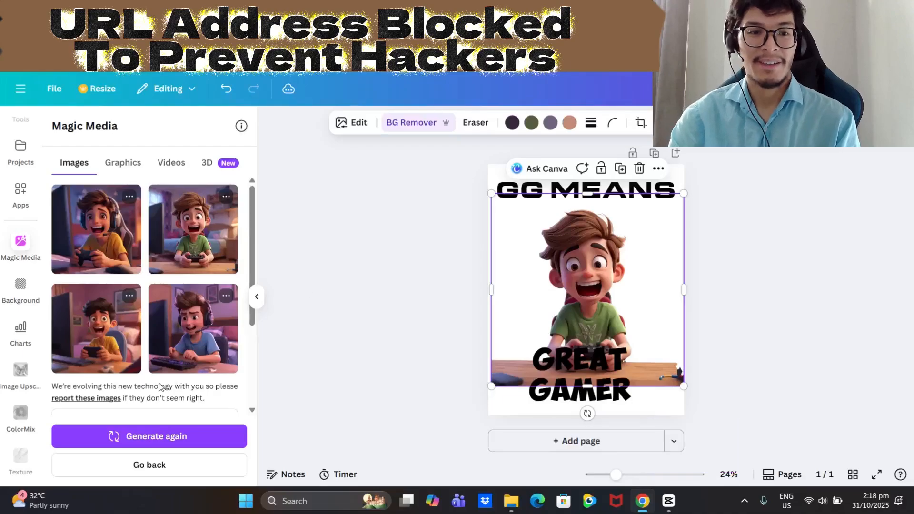
# Generate another set of images from the same description
pyautogui.scroll(-3, 161, 387)
pyautogui.click(150, 437)
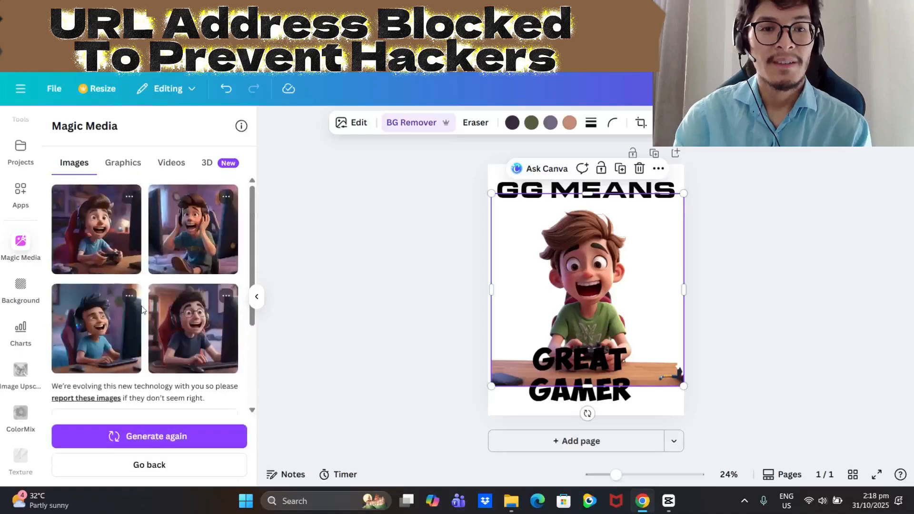
# Replace "animated" with "pixelated" in the image description and generate a new set of images
pyautogui.scroll(-3, 136, 328)
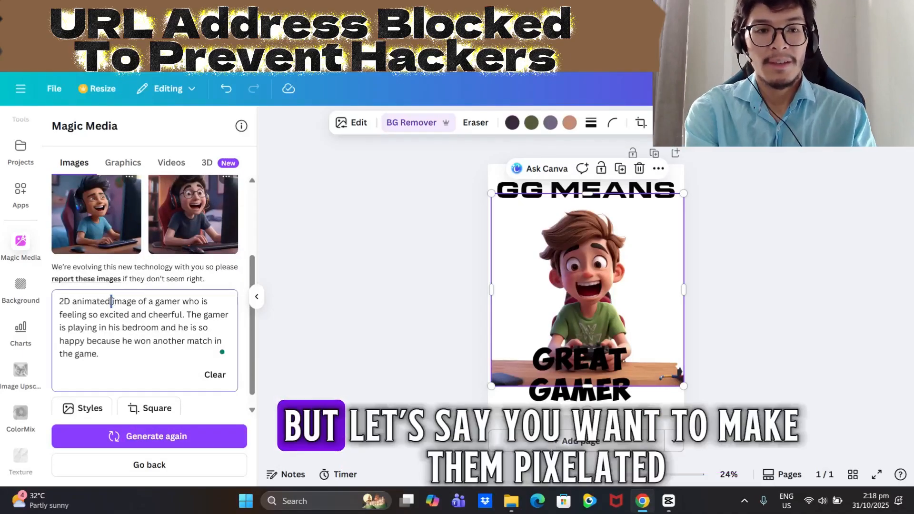
pyautogui.press('BackSpace')
pyautogui.press('BackSpace')
pyautogui.press('BackSpace')
pyautogui.press('BackSpace')
pyautogui.press('BackSpace')
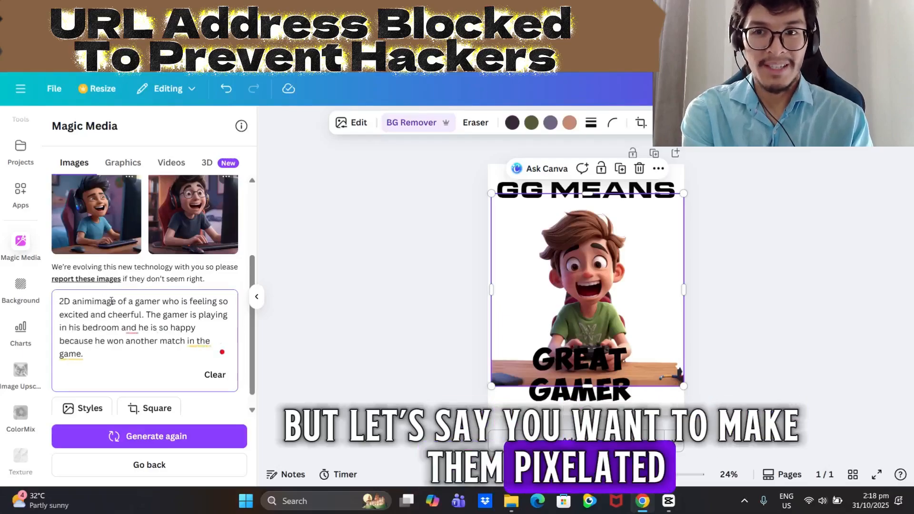
pyautogui.press('BackSpace')
pyautogui.write('pixel')
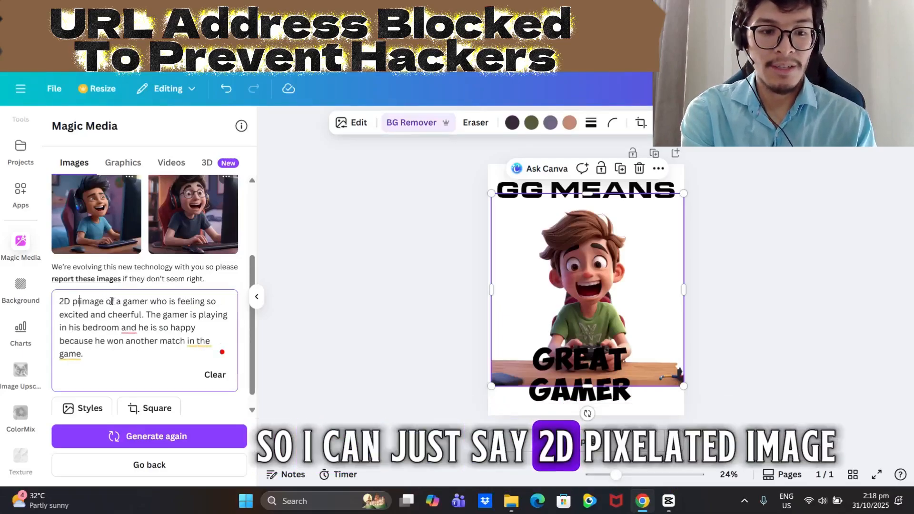
pyautogui.write('ated')
pyautogui.press('Return')
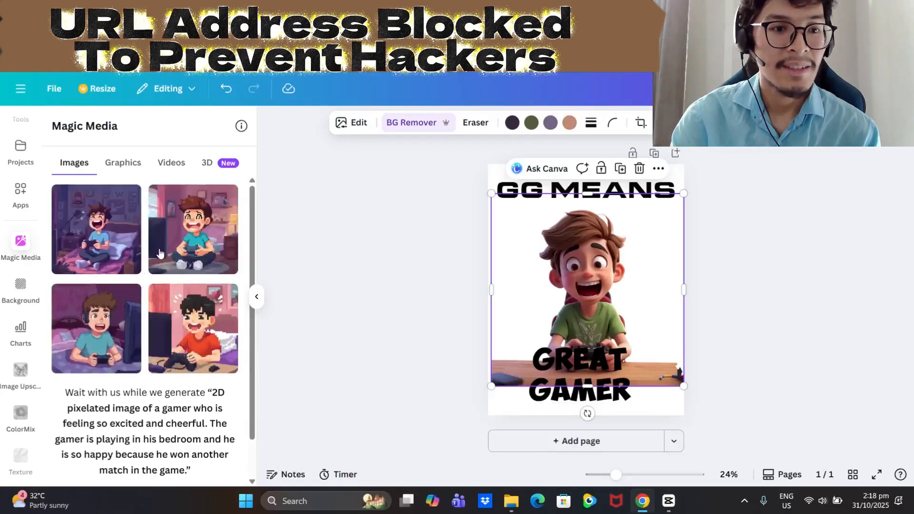
# Delete the green-shirted boy from the page, try the pixel image of the red-shirted gamer and delete that too
pyautogui.click(640, 170)
pyautogui.click(194, 341)
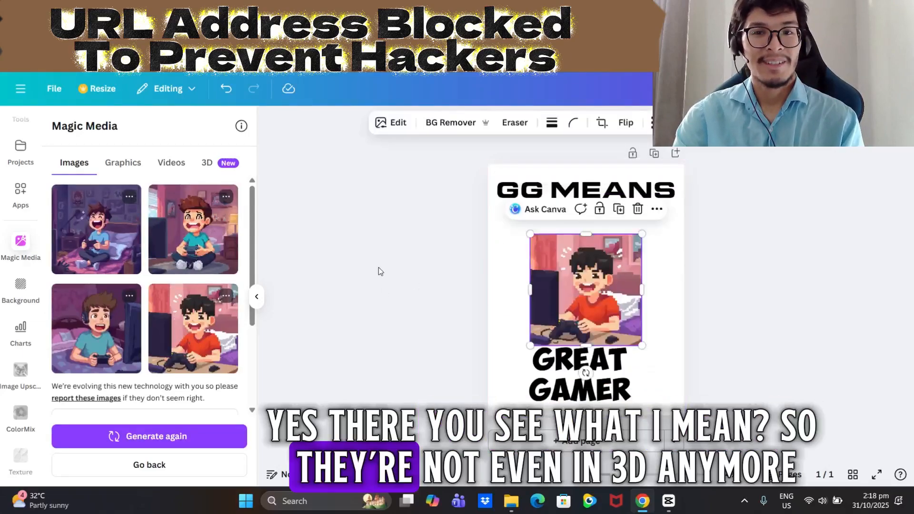
pyautogui.moveTo(610, 282); pyautogui.dragTo(588, 286)
pyautogui.press('Delete')
pyautogui.click(527, 203)
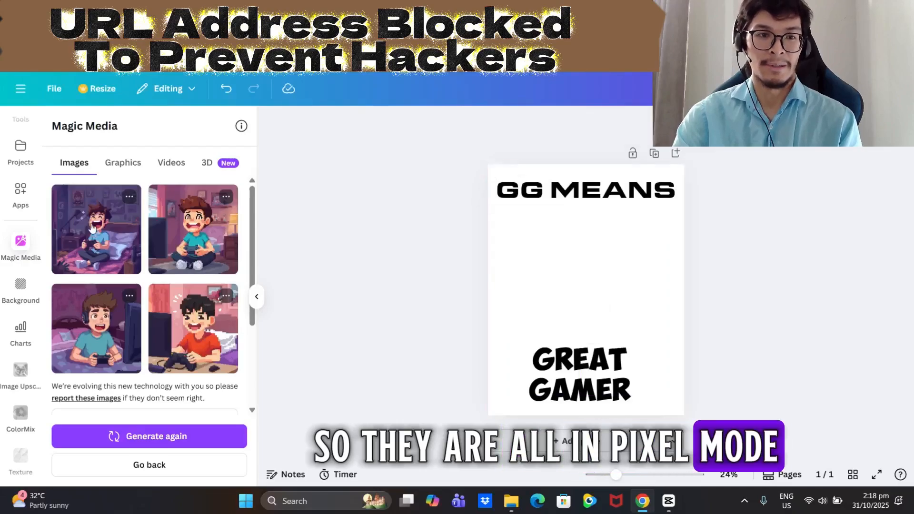
# Add the pixel image of the laughing gamer in the blue shirt and enlarge it to cover the page's full width
pyautogui.click(130, 224)
pyautogui.moveTo(585, 319); pyautogui.dragTo(550, 252)
pyautogui.moveTo(601, 277); pyautogui.dragTo(700, 376)
pyautogui.moveTo(585, 248); pyautogui.dragTo(585, 260)
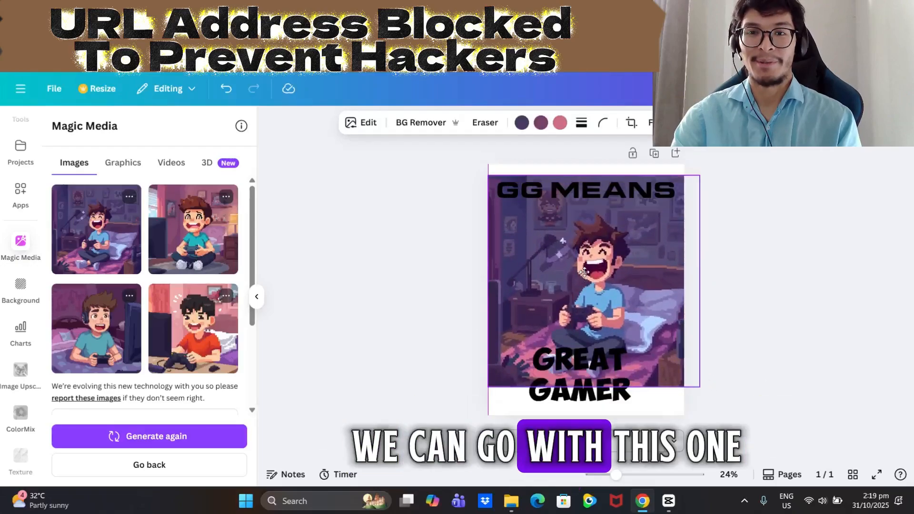
# Remove the pixel gamer image's background, then enlarge the figure and centre it beneath the "GG Means" heading
pyautogui.click(422, 111)
pyautogui.click(586, 281)
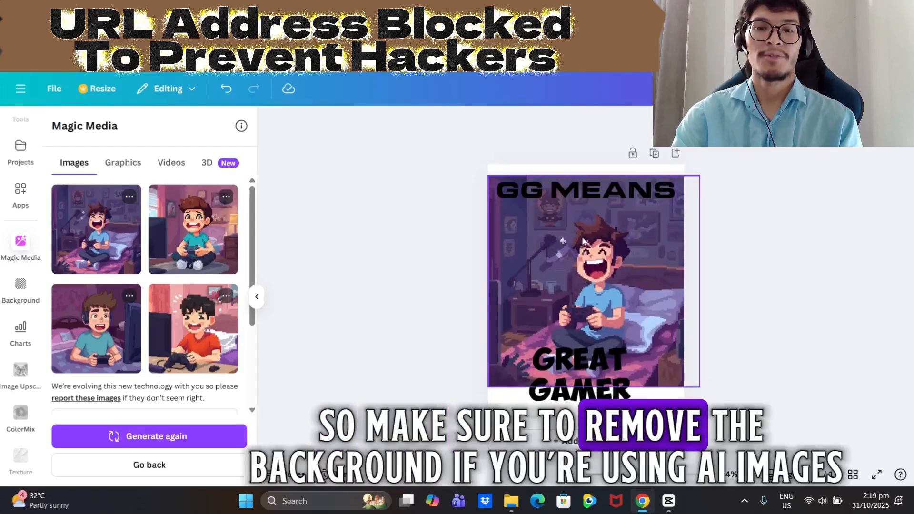
pyautogui.click(421, 123)
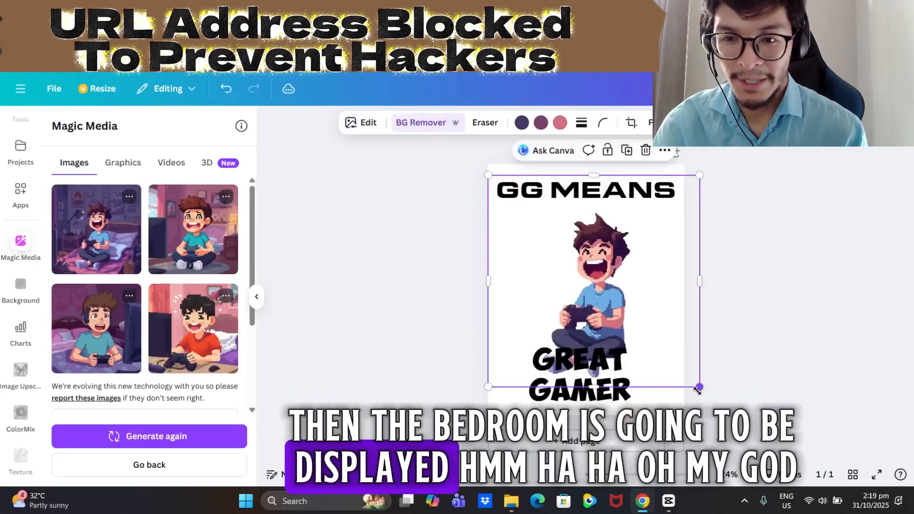
pyautogui.moveTo(700, 387); pyautogui.dragTo(742, 429)
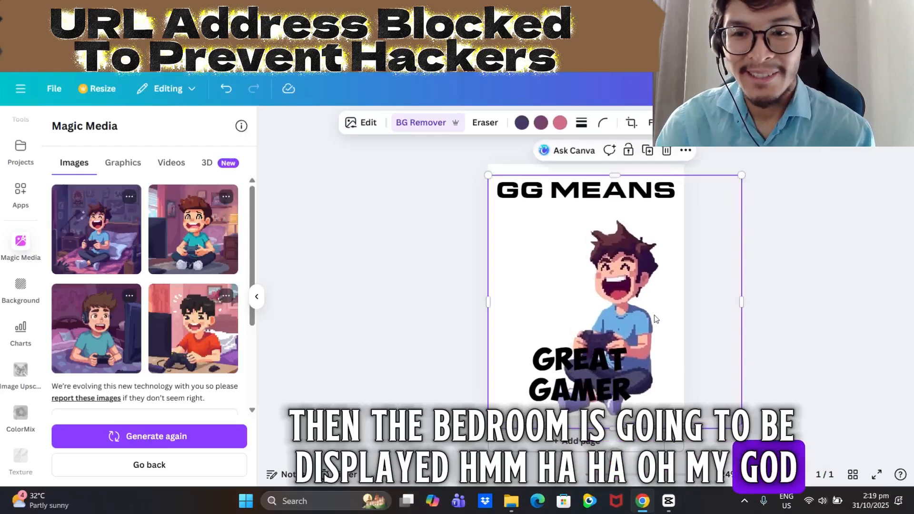
pyautogui.moveTo(651, 315); pyautogui.dragTo(627, 302)
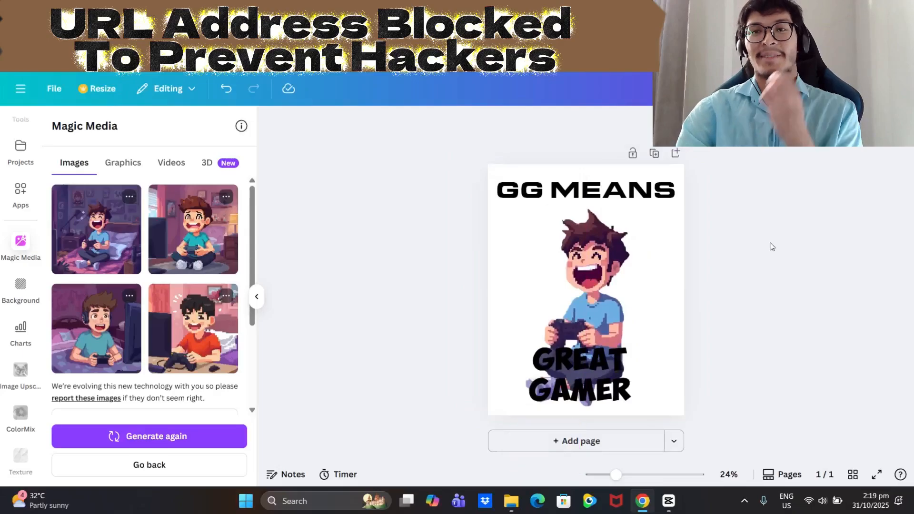
# Search the elements for "heart", add a heart shape and shrink it to sit over one of the gamer's eyes
pyautogui.scroll(5, 16, 187)
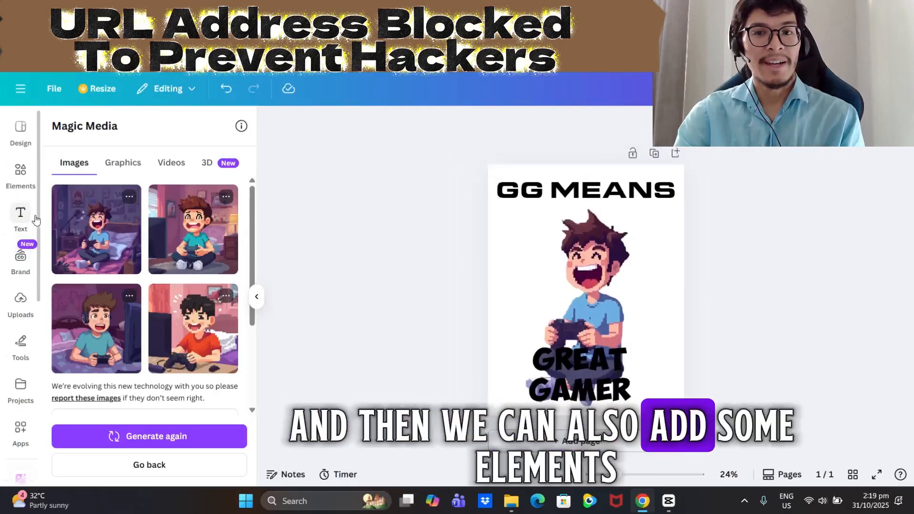
pyautogui.click(18, 176)
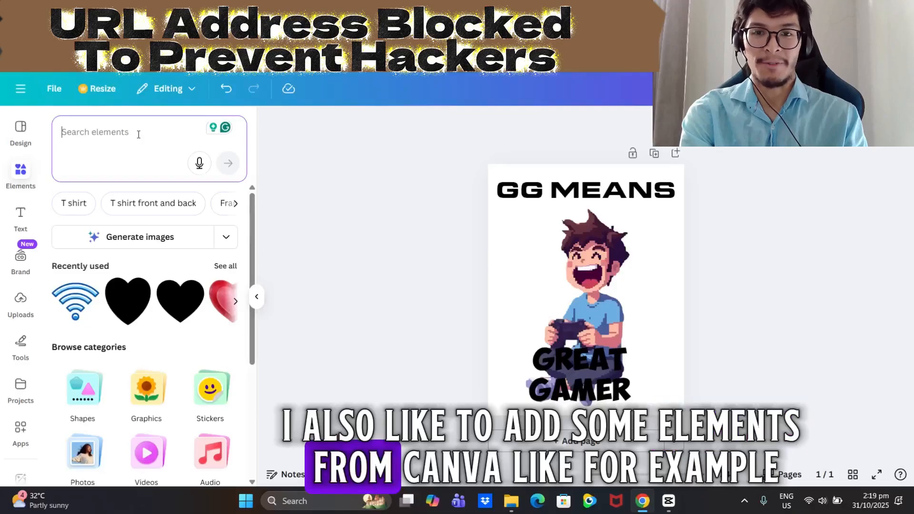
pyautogui.write('heart')
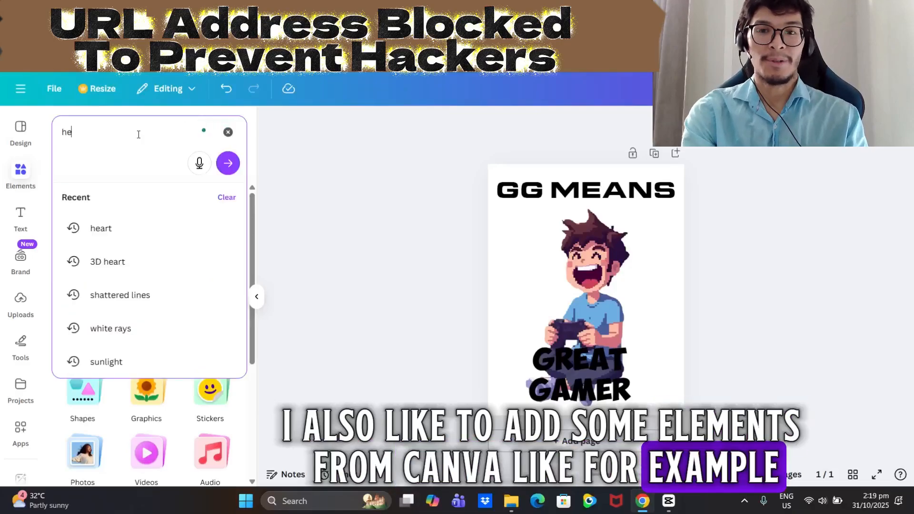
pyautogui.press('Return')
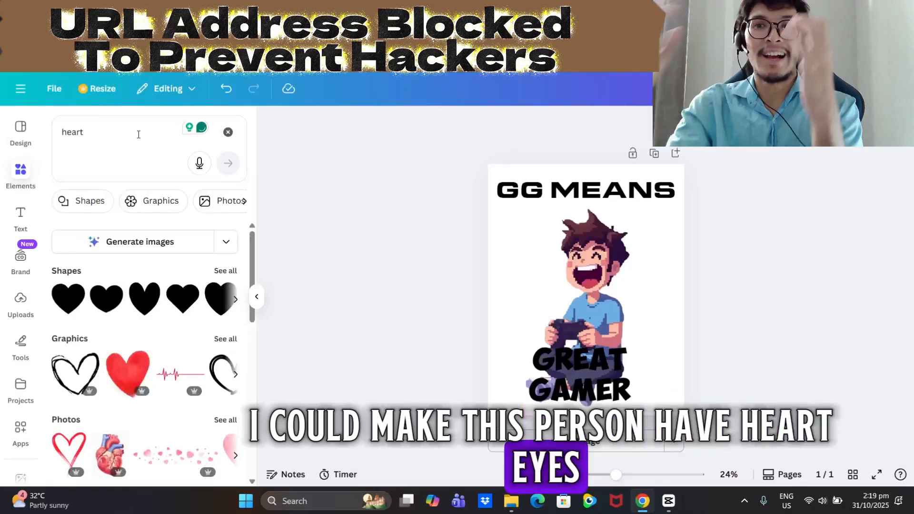
pyautogui.click(225, 272)
pyautogui.click(219, 279)
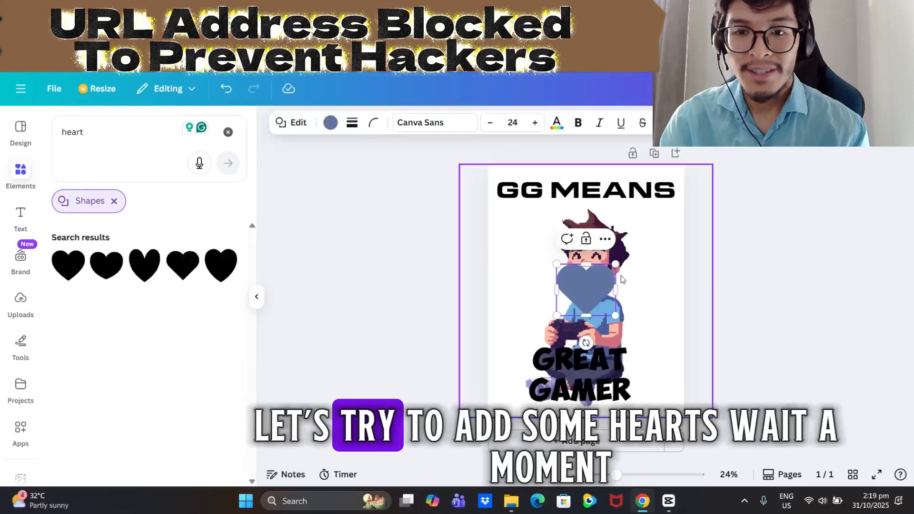
pyautogui.moveTo(587, 298); pyautogui.dragTo(584, 296)
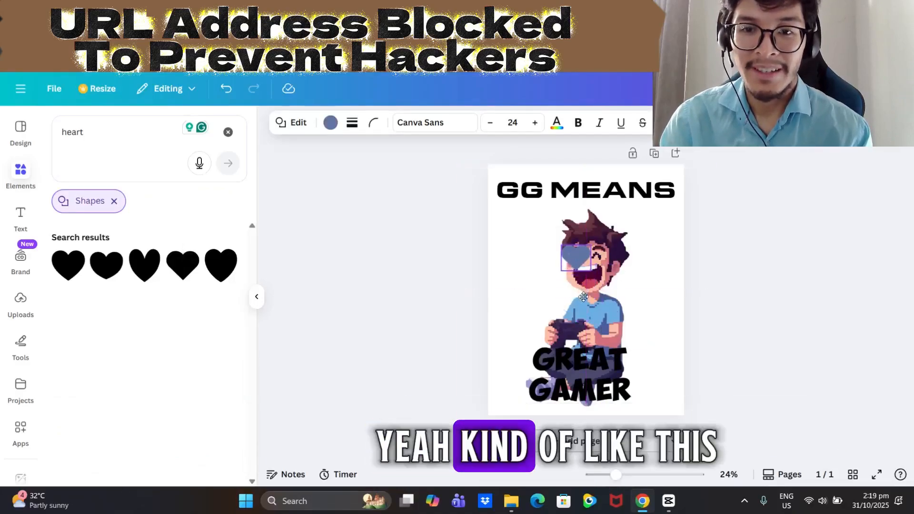
# Search the shapes for "pixel heart" and place a second heart shape over the gamer's other eye
pyautogui.click(62, 132)
pyautogui.write('pixe')
pyautogui.write('l')
pyautogui.press('Return')
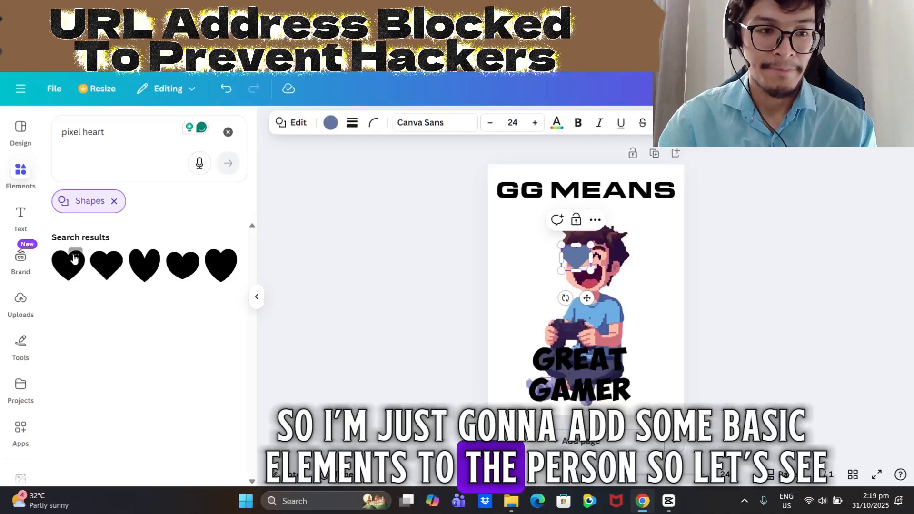
pyautogui.click(102, 276)
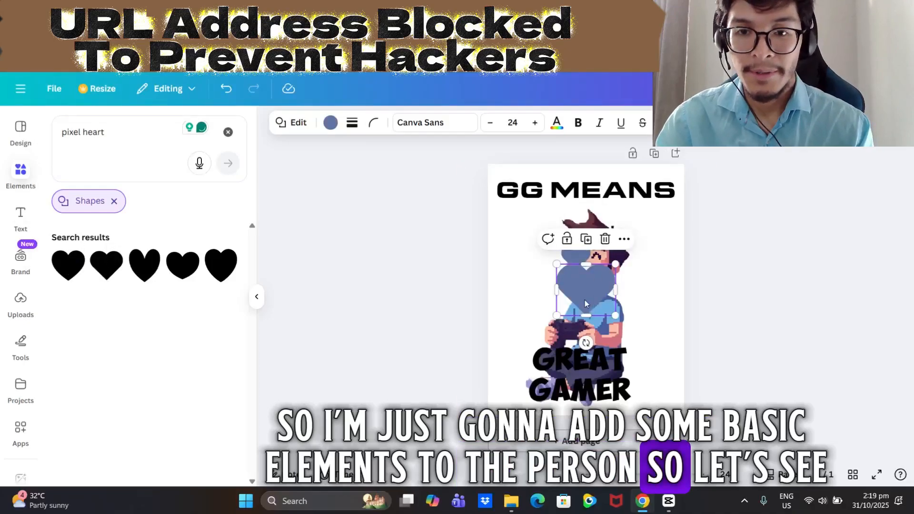
pyautogui.moveTo(586, 304); pyautogui.dragTo(621, 271)
# Recolour both heart shapes with the red from the Brand Kit palette
pyautogui.click(330, 122)
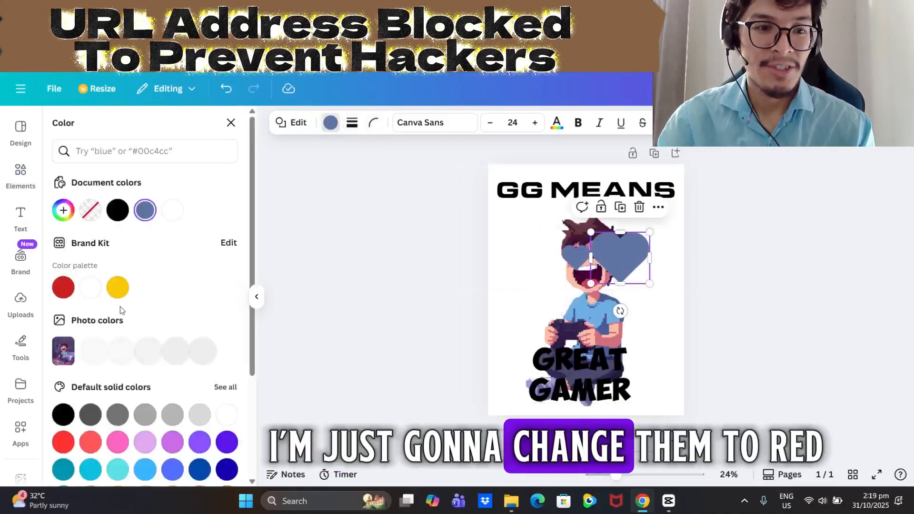
pyautogui.click(64, 288)
pyautogui.click(575, 259)
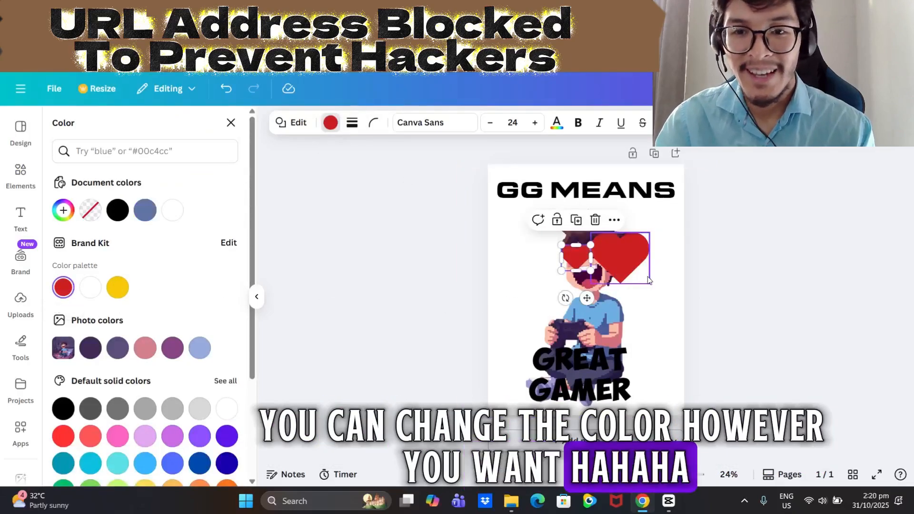
# Shrink the larger red heart and adjust both hearts so they sit side by side over the gamer's eyes
pyautogui.click(624, 258)
pyautogui.moveTo(650, 284); pyautogui.dragTo(620, 258)
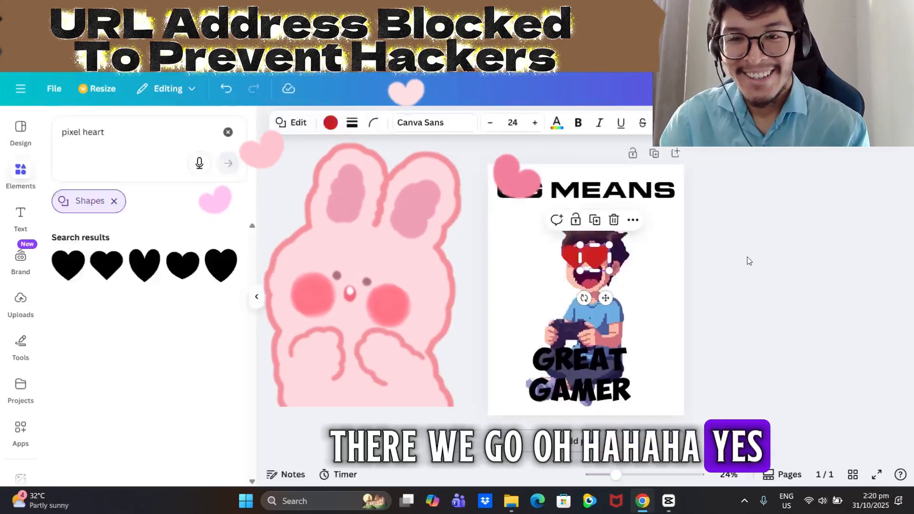
pyautogui.click(734, 263)
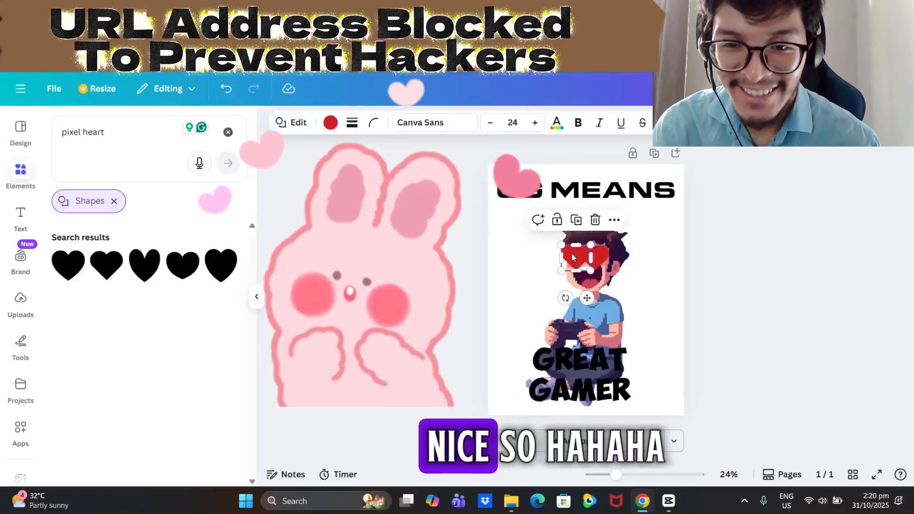
pyautogui.moveTo(591, 257); pyautogui.dragTo(571, 254)
pyautogui.click(805, 259)
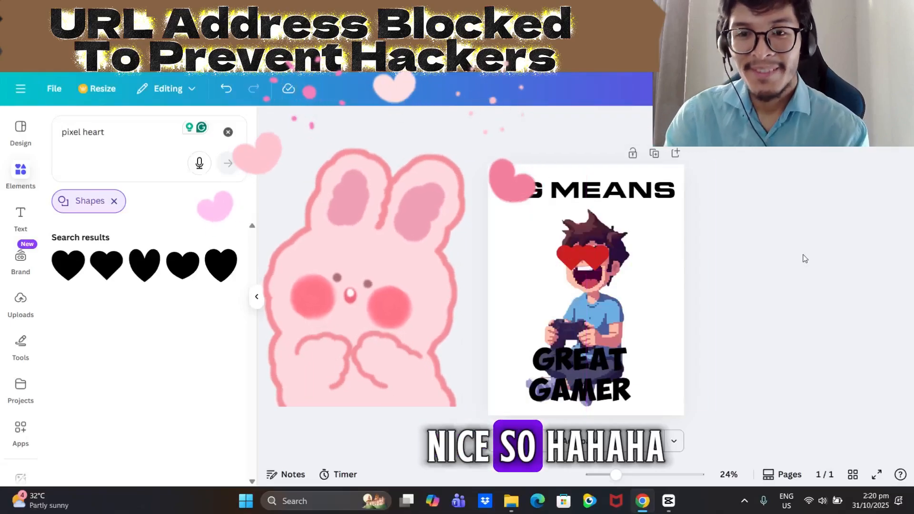
pyautogui.click(598, 260)
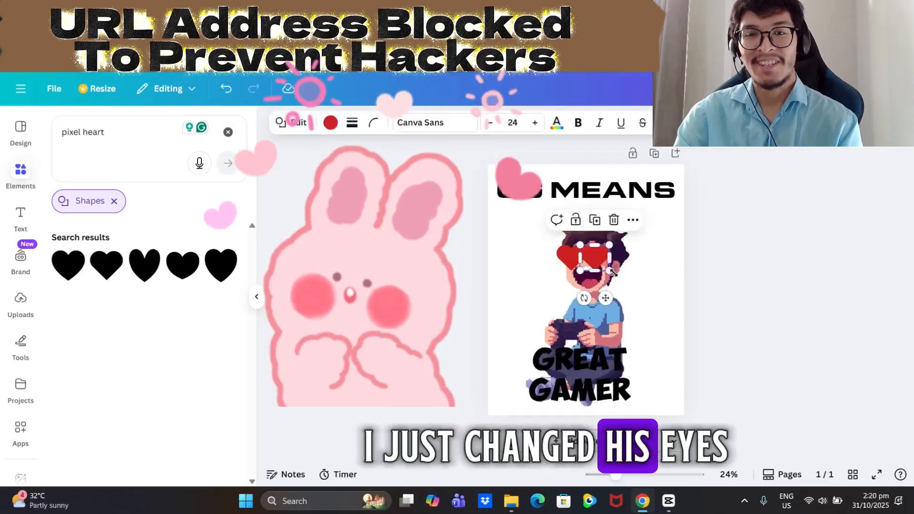
pyautogui.moveTo(613, 272); pyautogui.dragTo(617, 269)
pyautogui.click(774, 232)
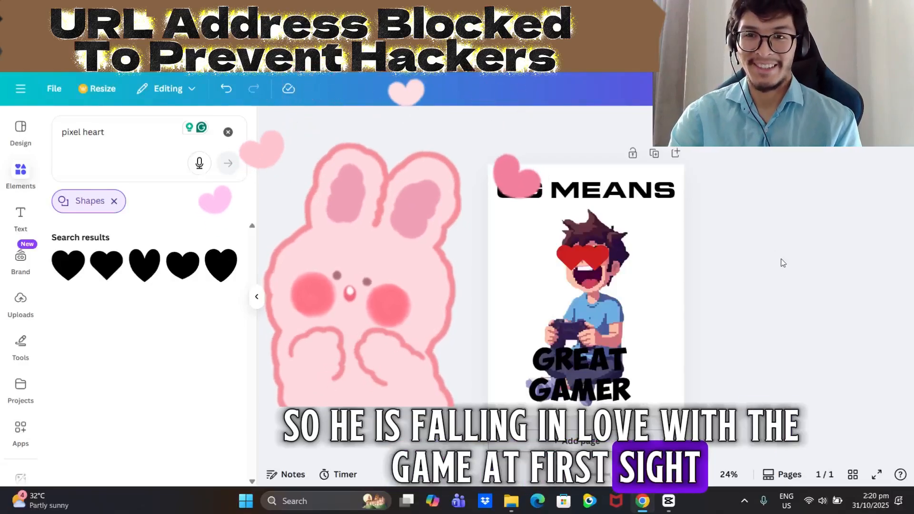
# Move the "GREAT GAMER" text slightly lower and apply the Outline text effect with a thickness of 106
pyautogui.moveTo(588, 383)
pyautogui.mouseDown()
pyautogui.moveTo(582, 396)
pyautogui.moveTo(587, 390)
pyautogui.mouseUp()
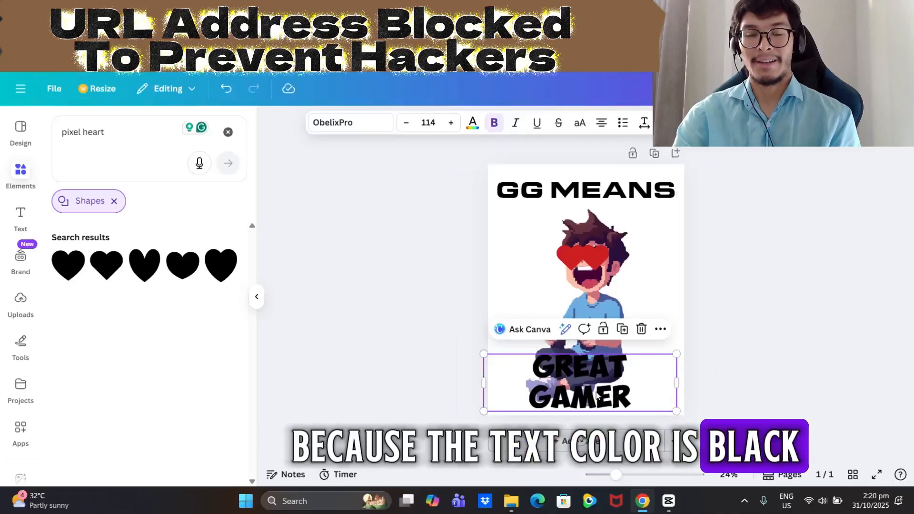
pyautogui.moveTo(598, 396)
pyautogui.mouseDown()
pyautogui.moveTo(622, 321)
pyautogui.moveTo(581, 358)
pyautogui.moveTo(597, 396)
pyautogui.mouseUp()
pyautogui.click(676, 122)
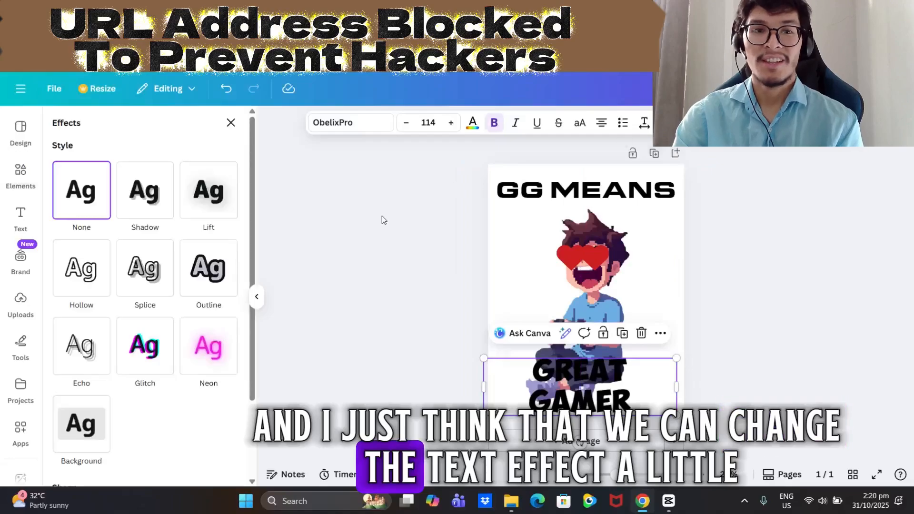
pyautogui.click(206, 288)
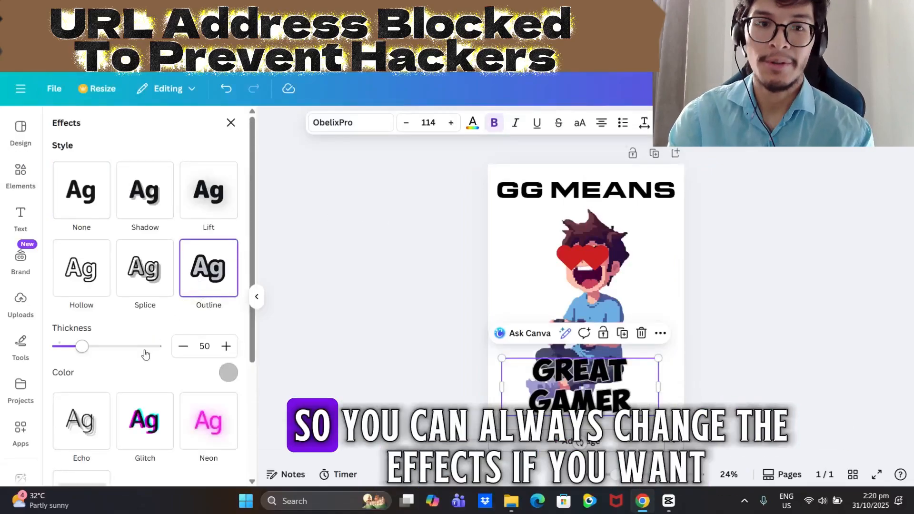
pyautogui.scroll(-2, 146, 355)
pyautogui.scroll(2, 133, 334)
pyautogui.scroll(-4, 114, 313)
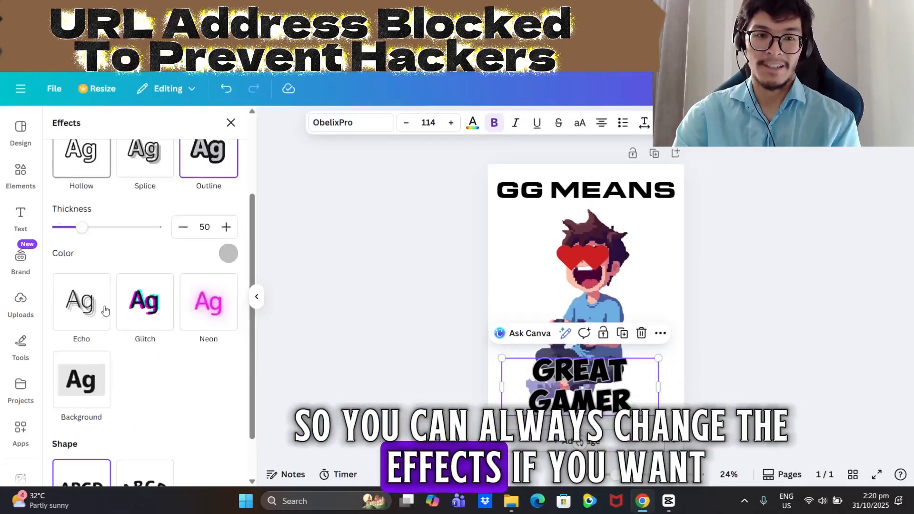
pyautogui.moveTo(81, 228); pyautogui.dragTo(110, 235)
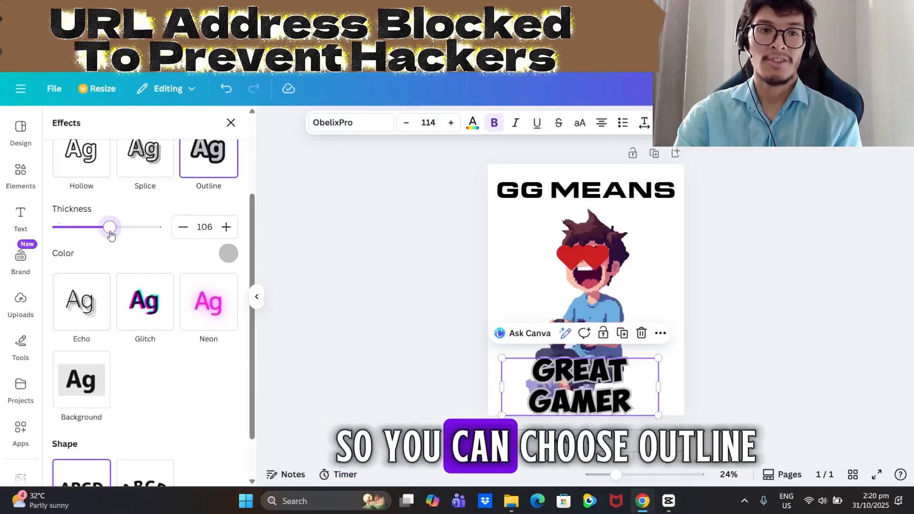
pyautogui.scroll(2, 157, 231)
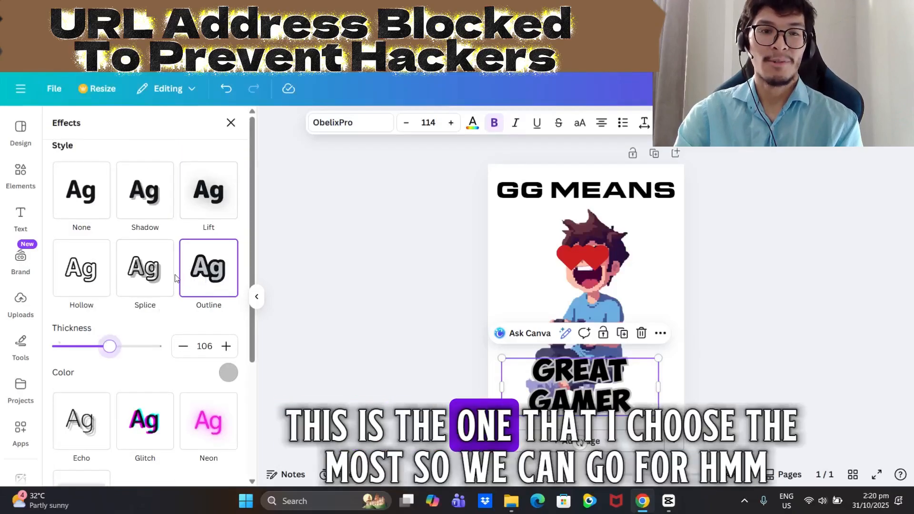
# Set the outline colour of the "GREAT GAMER" text to black and its text colour to white
pyautogui.click(228, 374)
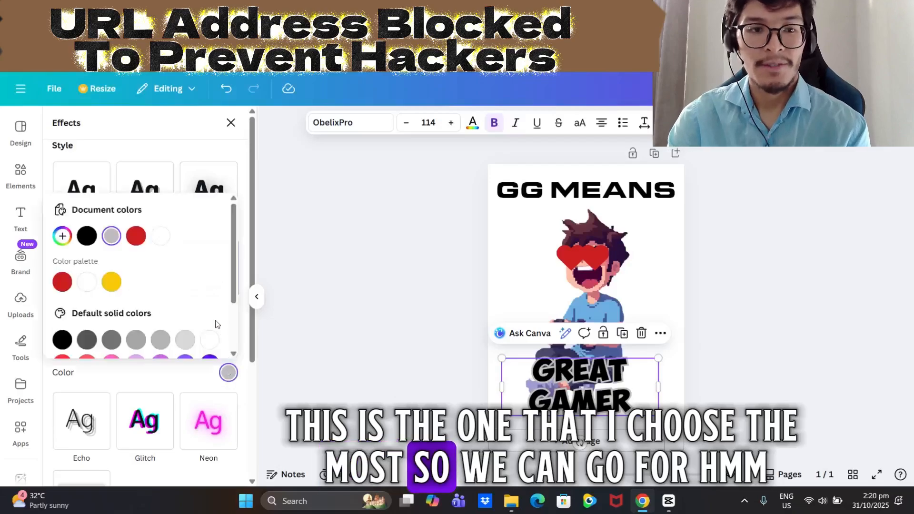
pyautogui.click(161, 236)
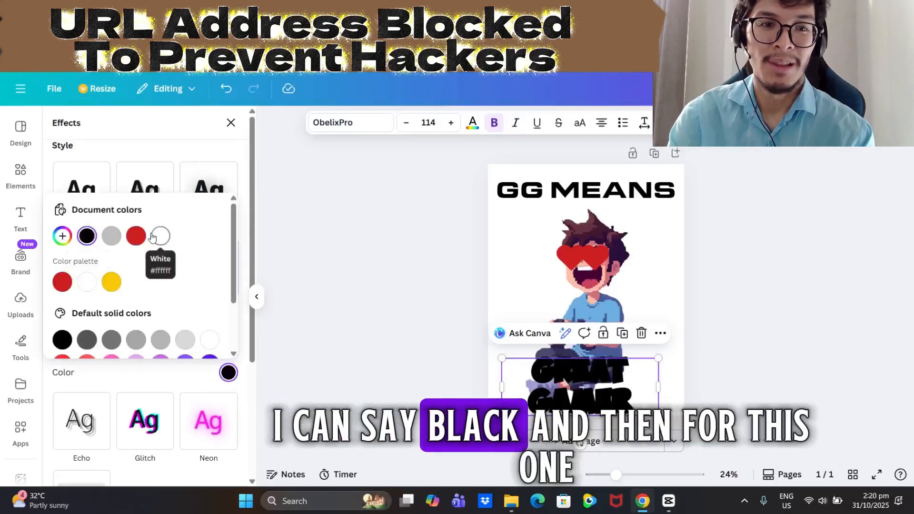
pyautogui.click(473, 122)
pyautogui.scroll(-1, 164, 304)
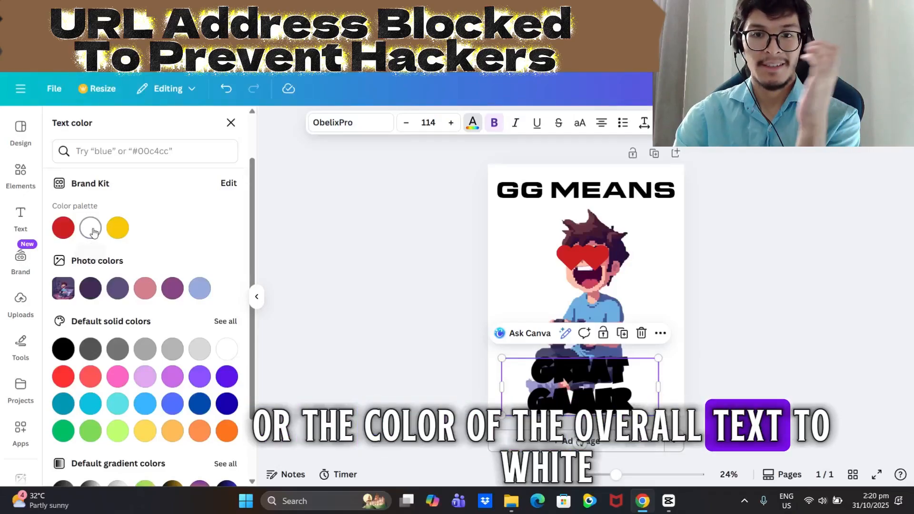
pyautogui.click(92, 229)
pyautogui.press('Escape')
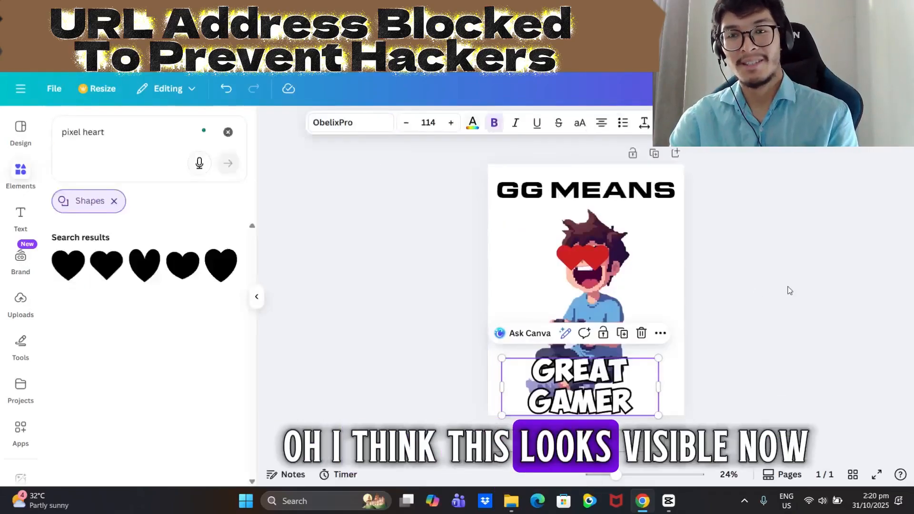
pyautogui.click(788, 290)
# Nudge the "GREAT GAMER" text up a little and centre it beneath the gamer figure
pyautogui.moveTo(576, 397); pyautogui.dragTo(580, 393)
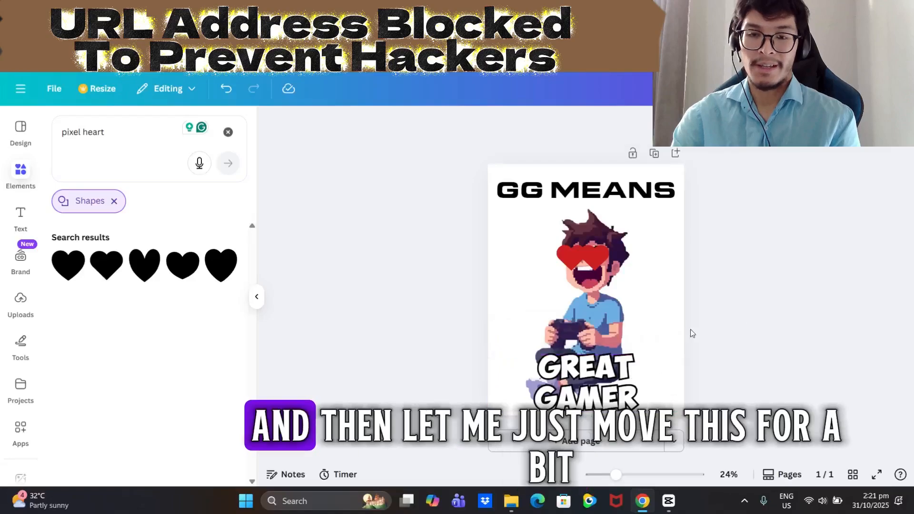
pyautogui.moveTo(607, 367); pyautogui.dragTo(603, 365)
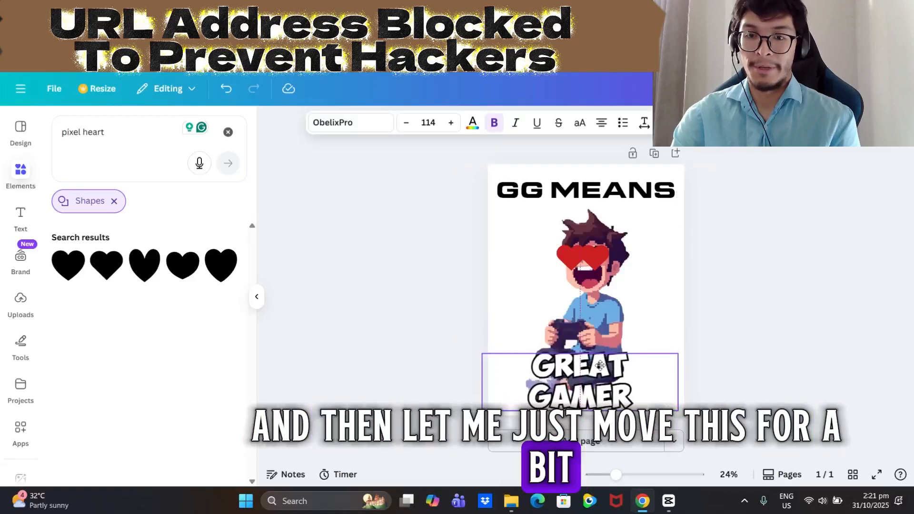
pyautogui.click(717, 303)
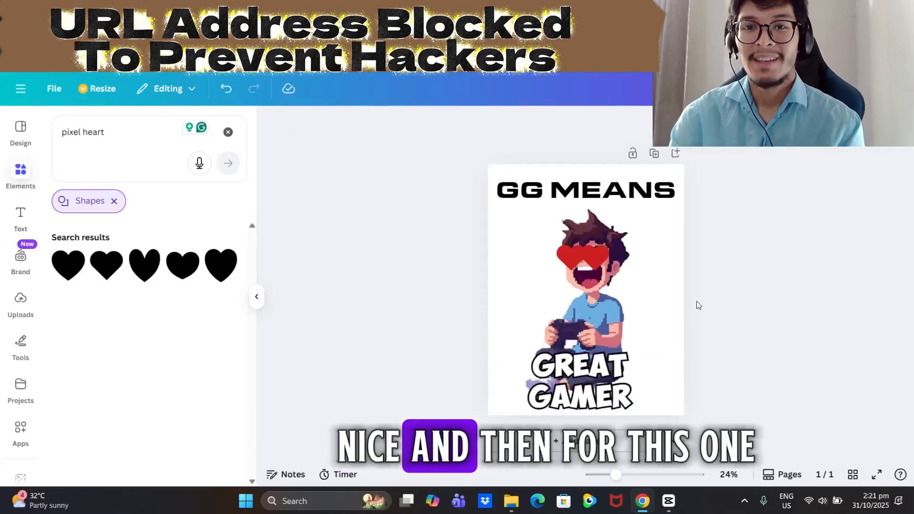
# Compare the Shadow and Splice text effects on the "GG MEANS" heading and apply Splice
pyautogui.click(595, 200)
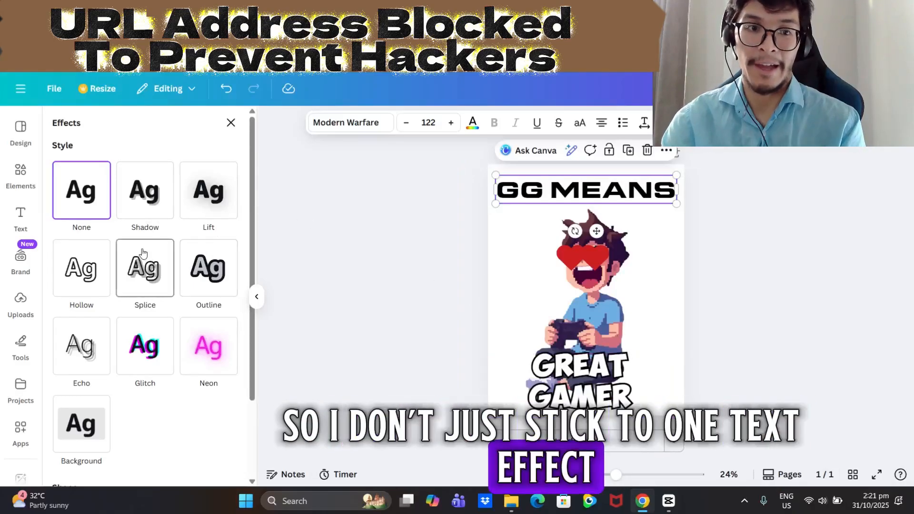
pyautogui.click(203, 204)
pyautogui.click(147, 211)
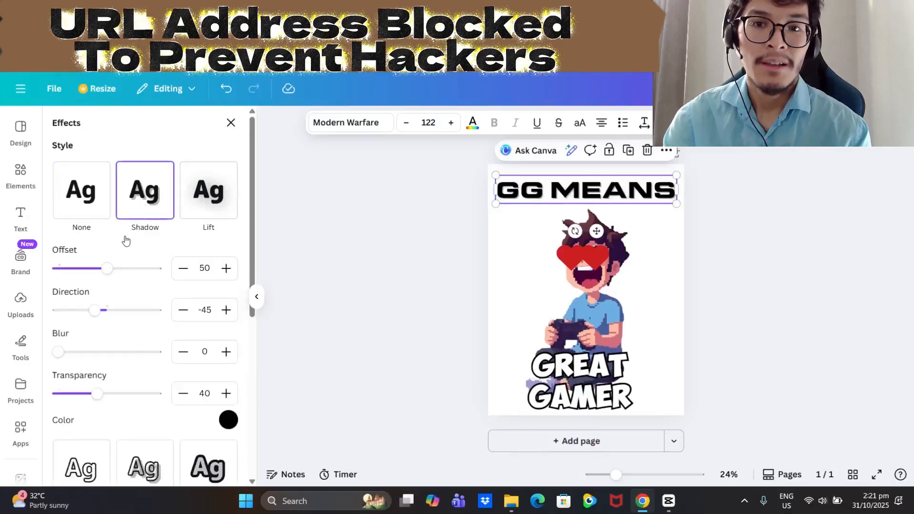
pyautogui.scroll(-5, 123, 296)
pyautogui.click(148, 293)
pyautogui.scroll(-2, 137, 330)
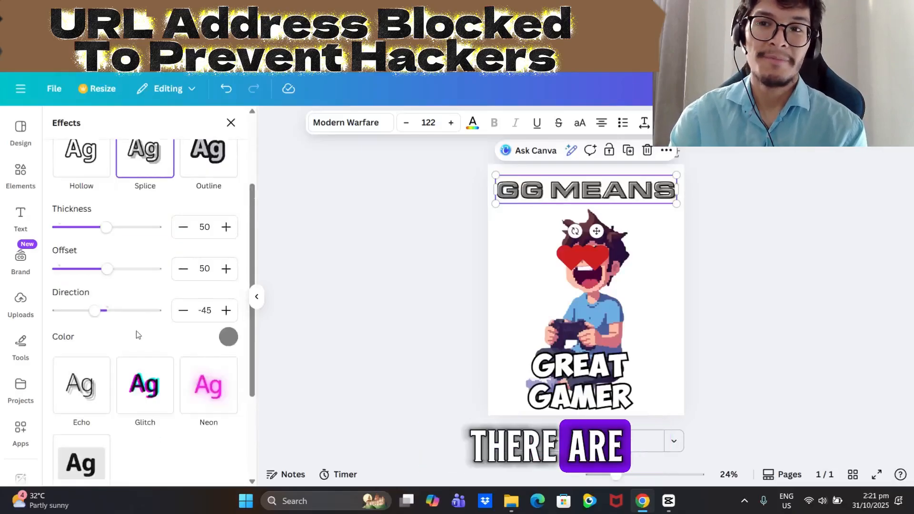
pyautogui.scroll(1, 136, 330)
pyautogui.scroll(2, 121, 268)
pyautogui.click(143, 190)
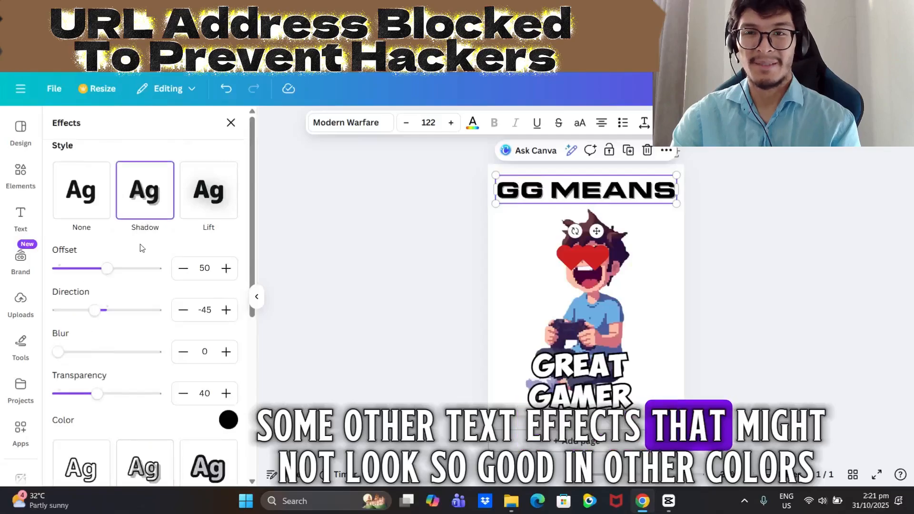
pyautogui.scroll(-3, 138, 291)
pyautogui.click(151, 351)
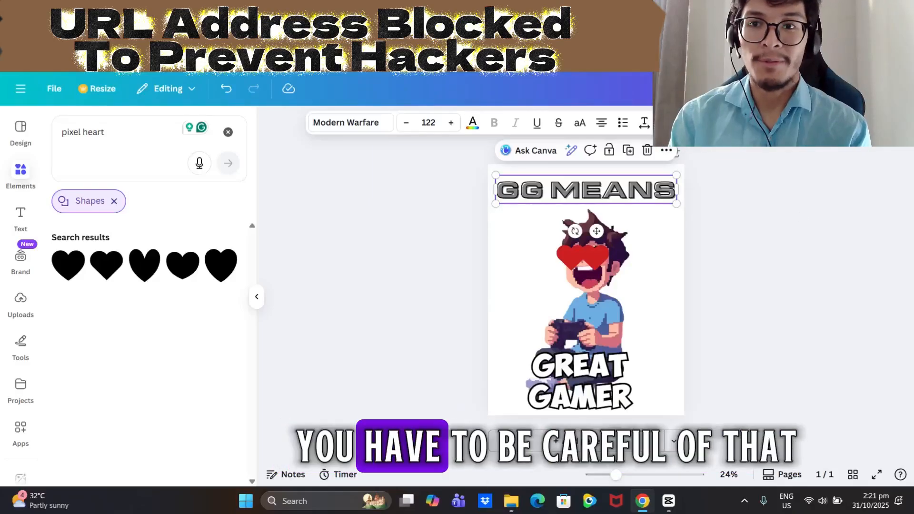
# Try the Outline, Shadow and Hollow text effects on the "GG MEANS" heading, comparing them with Splice
pyautogui.click(676, 123)
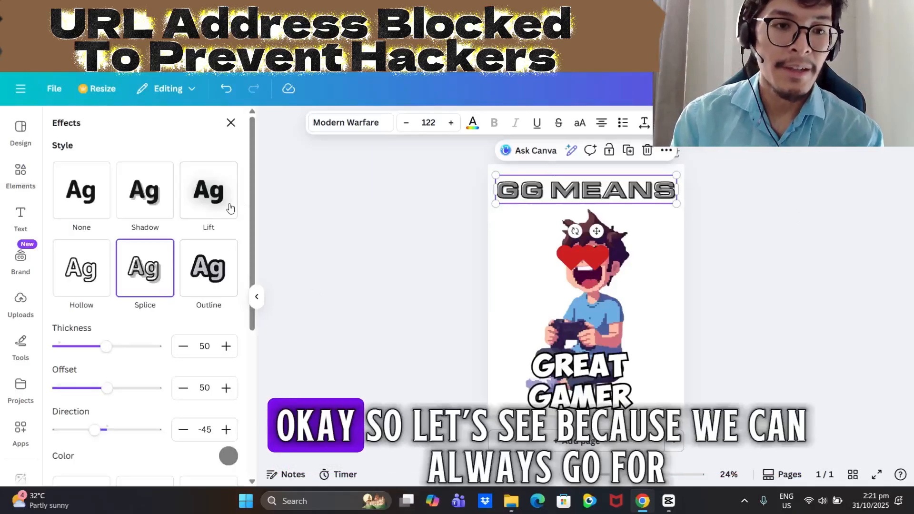
pyautogui.scroll(-3, 140, 282)
pyautogui.click(145, 383)
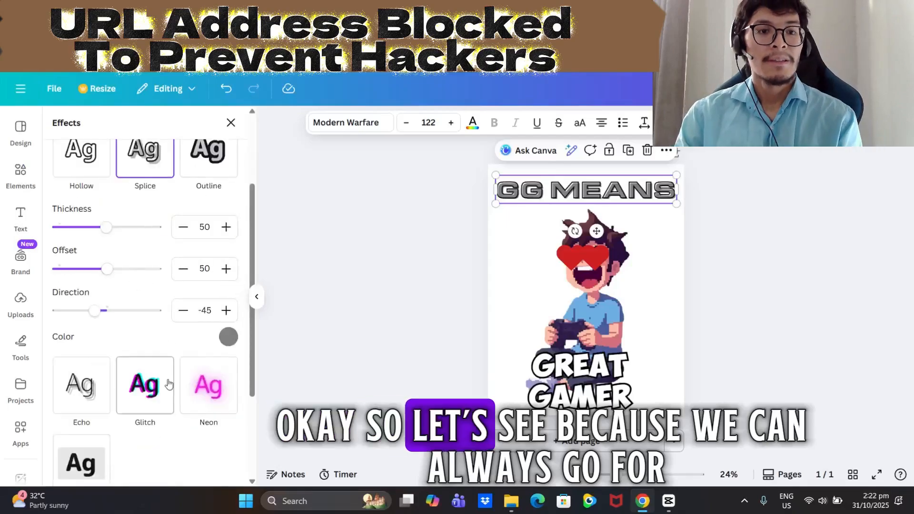
pyautogui.scroll(3, 147, 365)
pyautogui.click(187, 269)
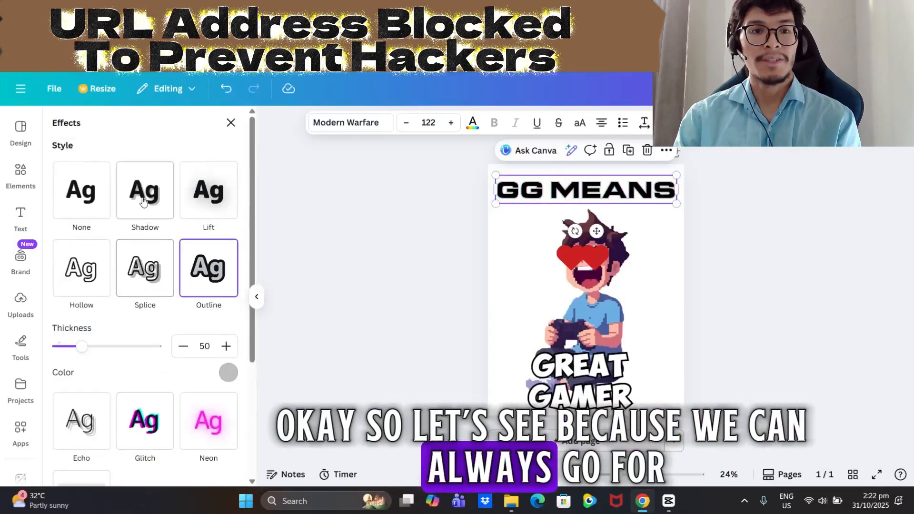
pyautogui.click(145, 191)
pyautogui.scroll(-3, 138, 286)
pyautogui.click(127, 305)
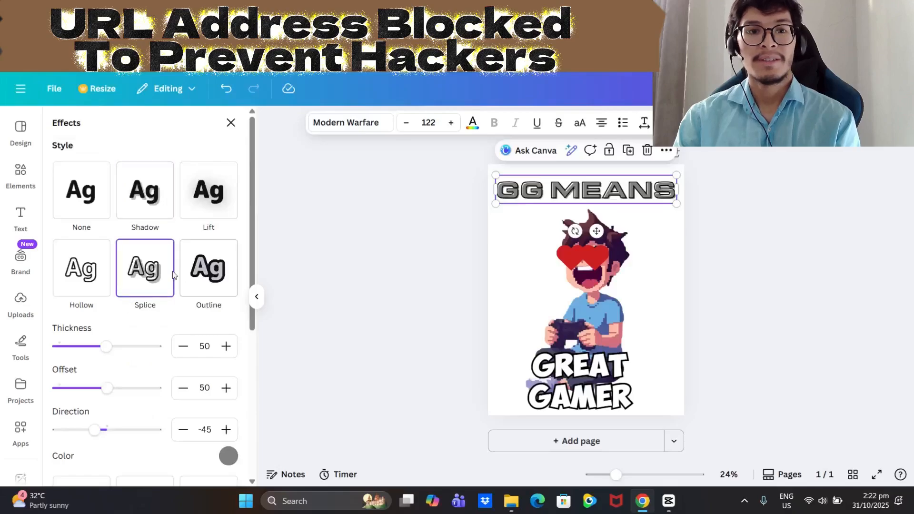
pyautogui.click(88, 274)
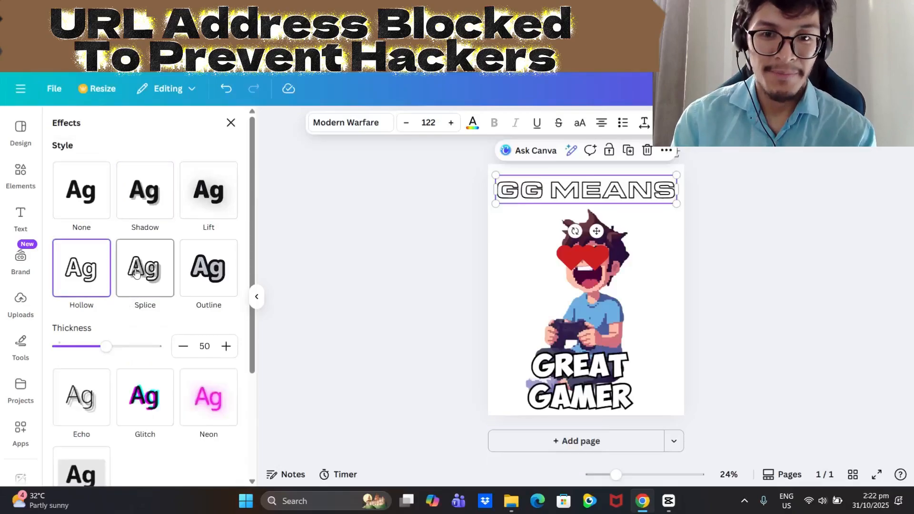
pyautogui.click(145, 267)
pyautogui.click(80, 270)
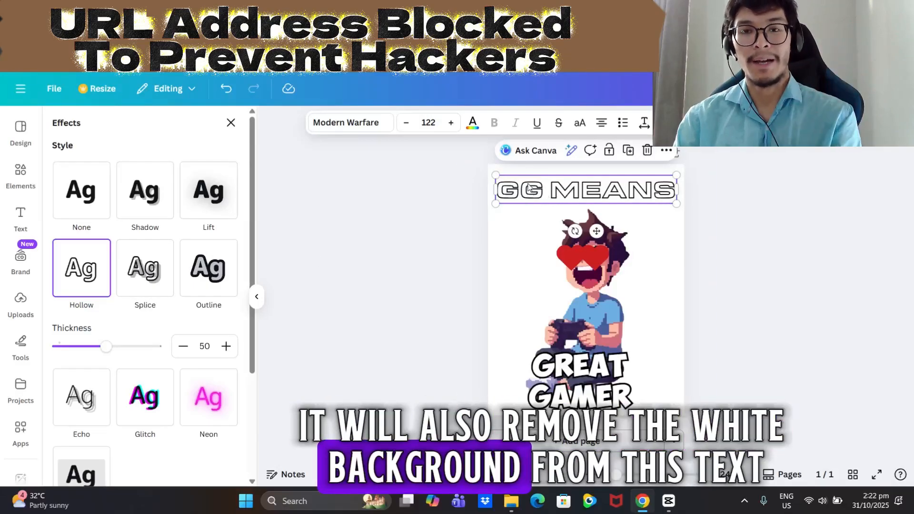
pyautogui.moveTo(595, 189)
pyautogui.mouseDown()
pyautogui.moveTo(602, 183)
pyautogui.moveTo(595, 186)
pyautogui.mouseUp()
# Apply the Splice effect to the "GG MEANS" heading and colour it medium blue from the default solid colours
pyautogui.click(145, 267)
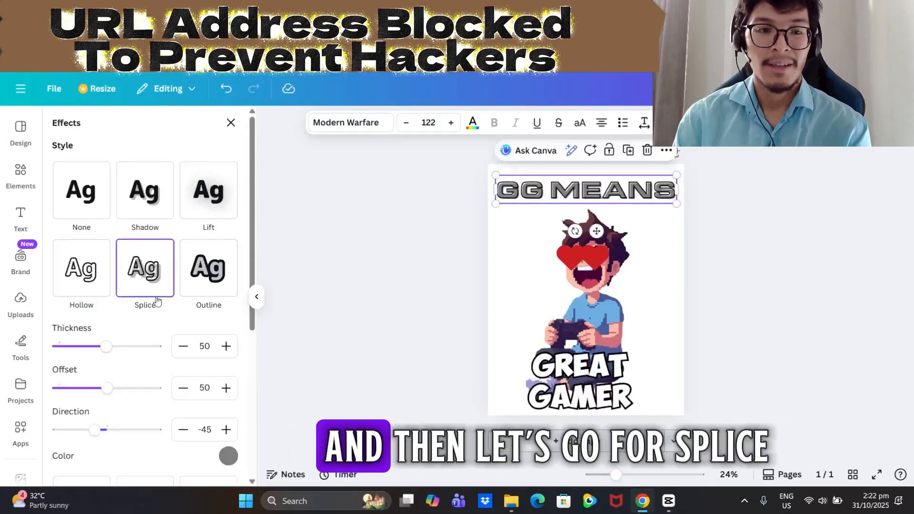
pyautogui.scroll(-1, 221, 365)
pyautogui.click(227, 398)
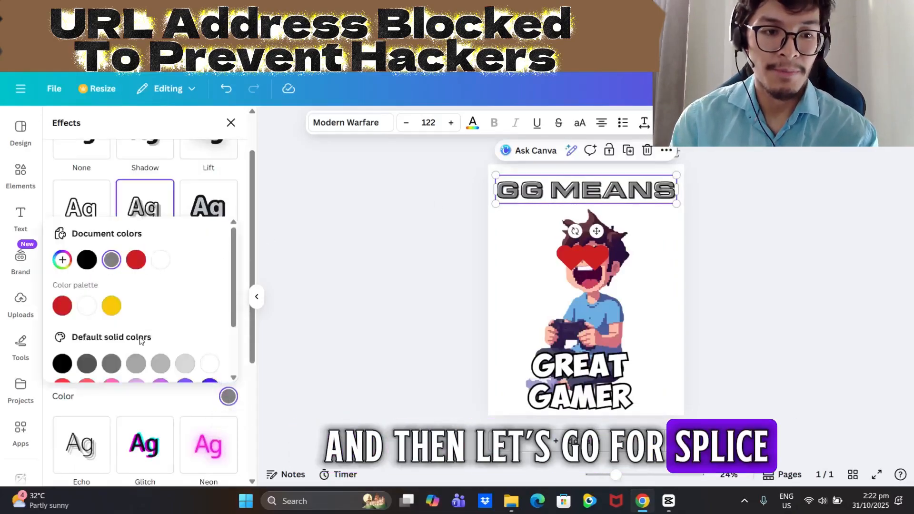
pyautogui.scroll(-2, 143, 343)
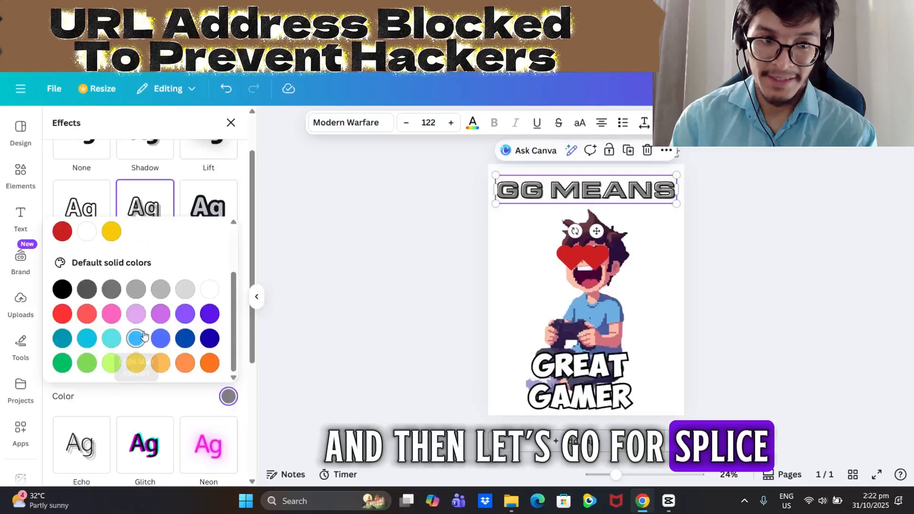
pyautogui.click(186, 338)
pyautogui.click(210, 338)
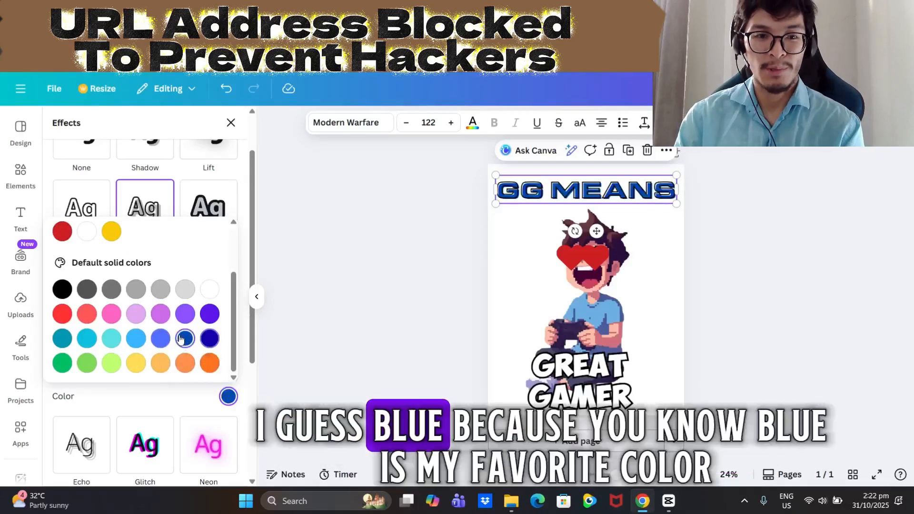
pyautogui.click(161, 339)
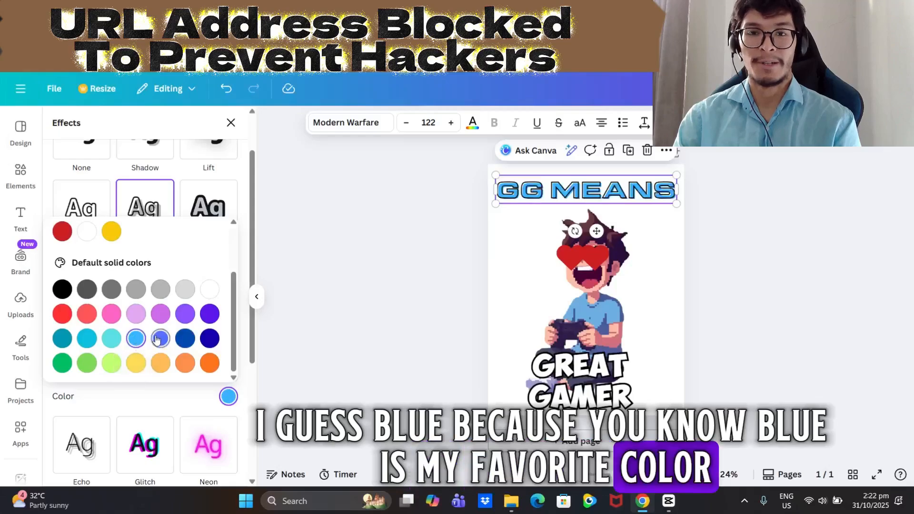
pyautogui.click(107, 121)
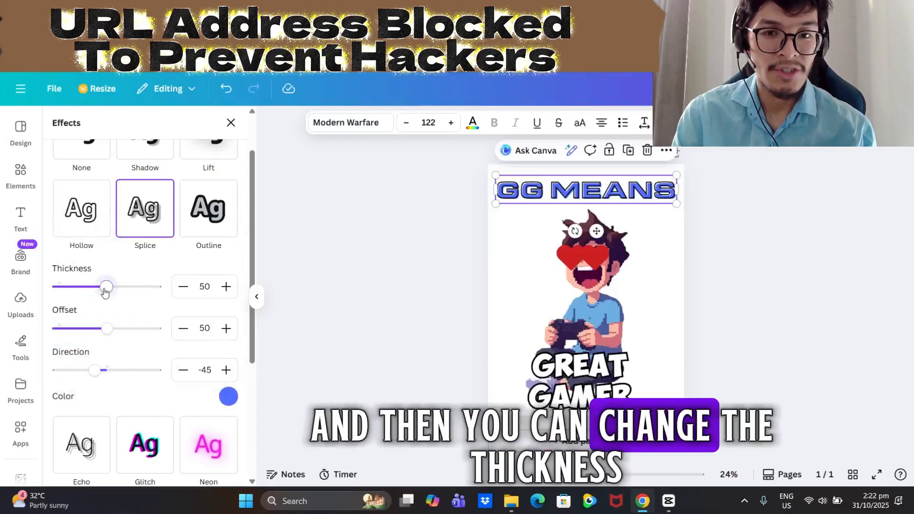
# Raise the Splice effect's thickness to 89 and its offset to 96 on the "GG MEANS" heading
pyautogui.moveTo(105, 288); pyautogui.dragTo(147, 296)
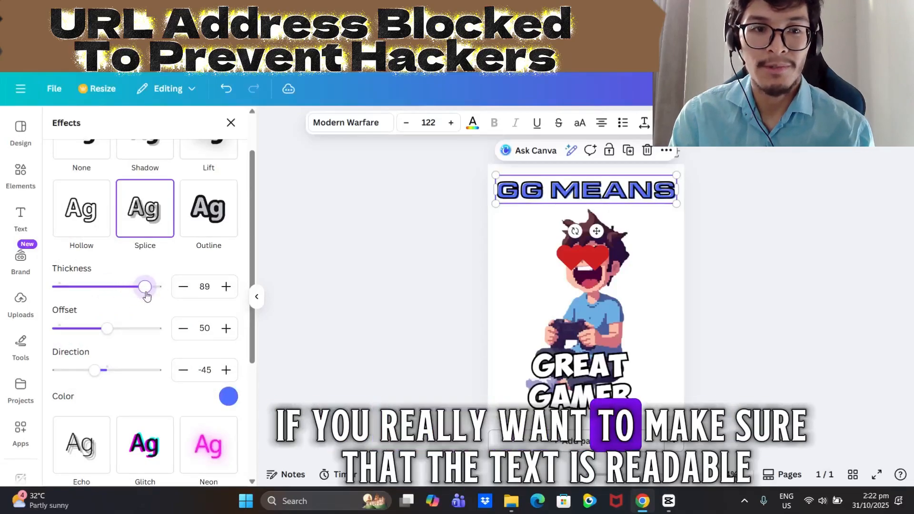
pyautogui.moveTo(118, 333); pyautogui.dragTo(154, 338)
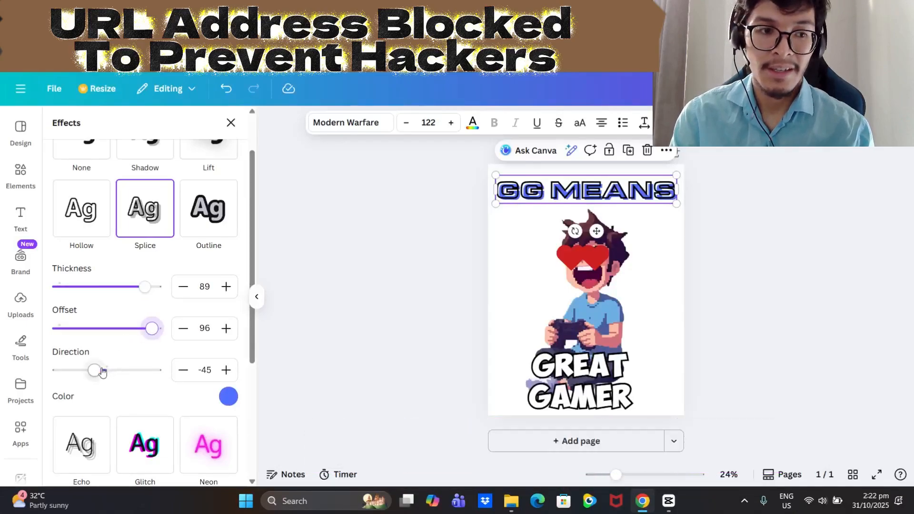
# Try different Splice directions on the "GG MEANS" heading and set the direction to 0
pyautogui.moveTo(94, 370)
pyautogui.mouseDown()
pyautogui.moveTo(143, 376)
pyautogui.moveTo(96, 370)
pyautogui.mouseUp()
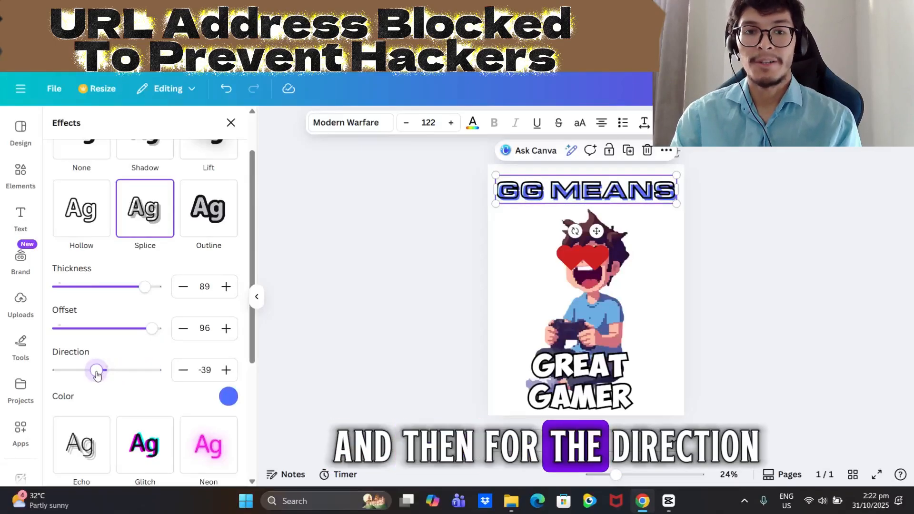
pyautogui.click(181, 374)
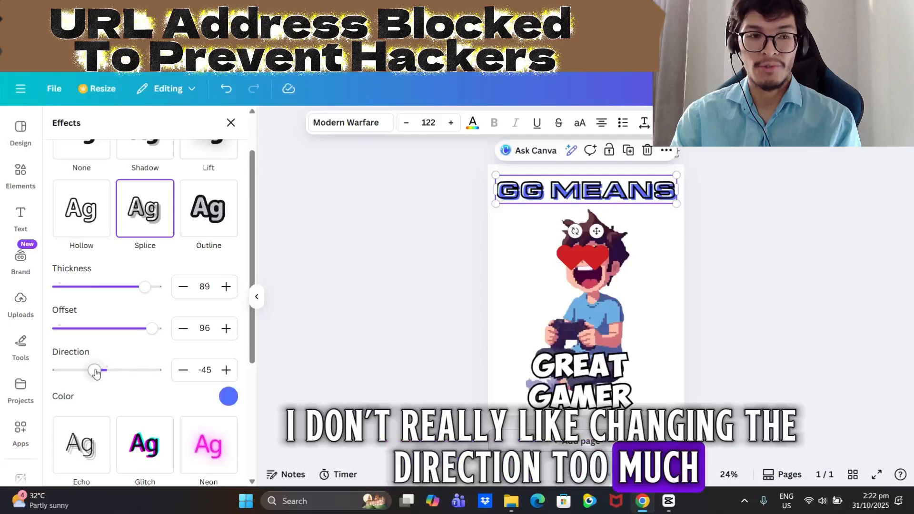
pyautogui.moveTo(59, 373); pyautogui.dragTo(111, 373)
pyautogui.click(228, 377)
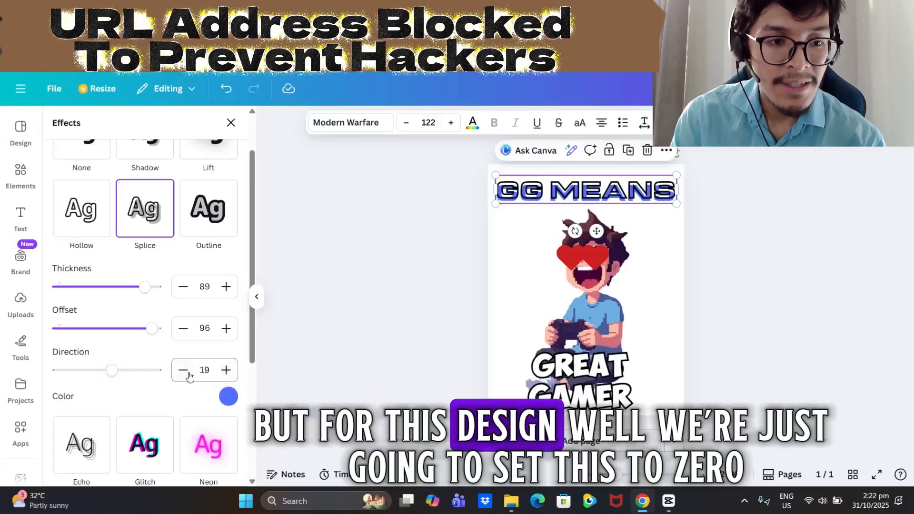
pyautogui.click(184, 371)
pyautogui.click(184, 371)
pyautogui.click(184, 371)
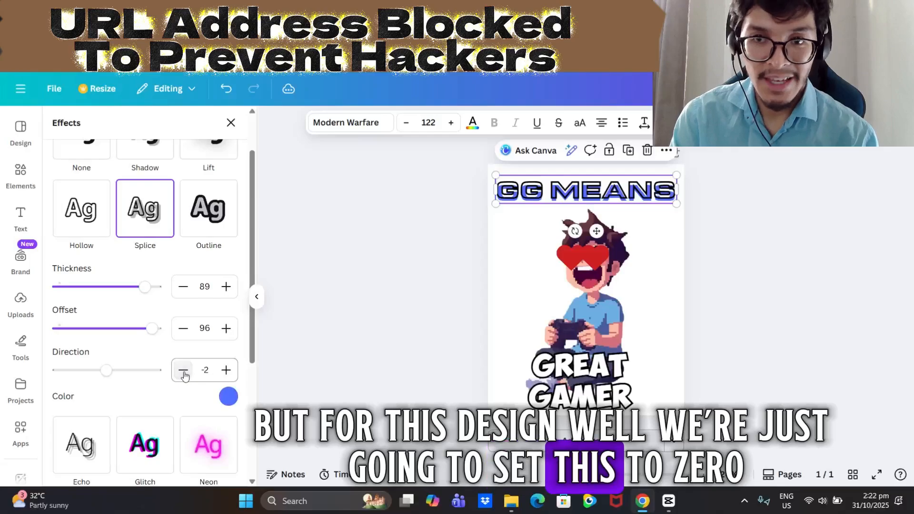
pyautogui.click(226, 370)
pyautogui.click(226, 370)
pyautogui.click(226, 370)
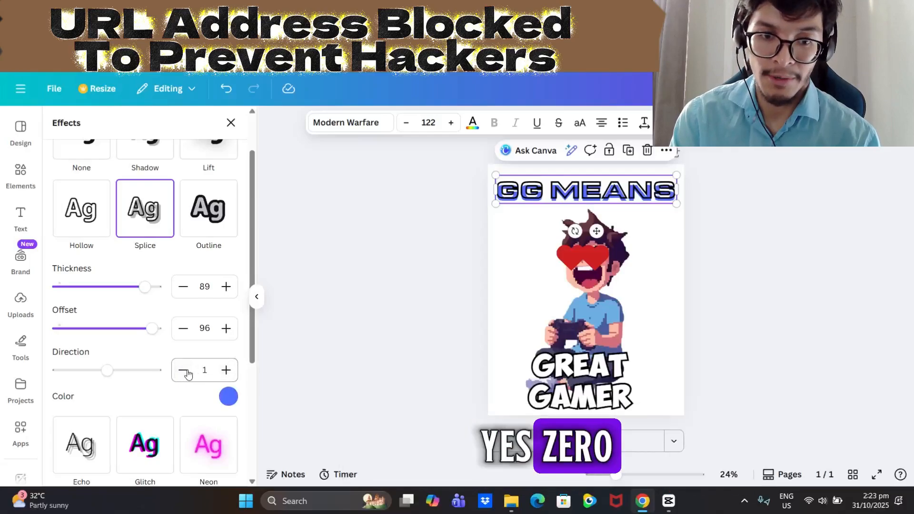
# Lower the Splice offset of the "GG MEANS" heading to 39
pyautogui.moveTo(149, 329); pyautogui.dragTo(99, 329)
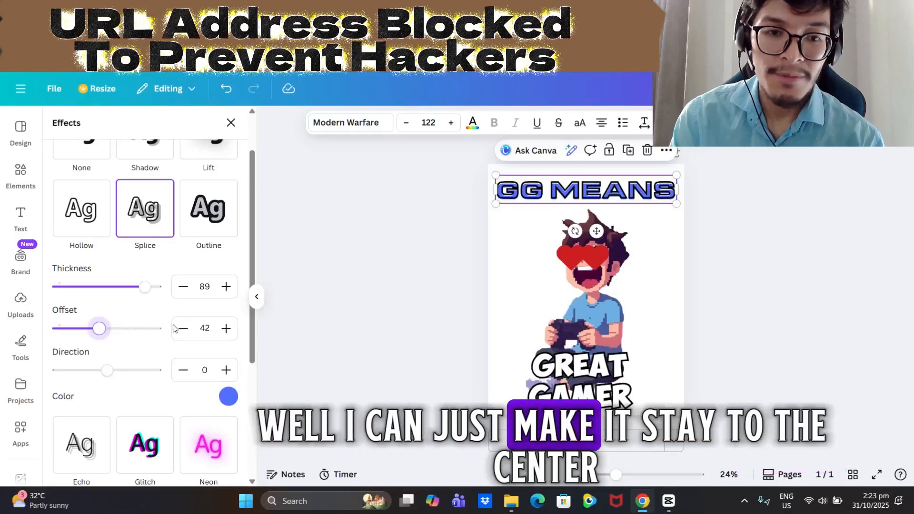
pyautogui.click(182, 329)
pyautogui.click(183, 329)
pyautogui.click(182, 328)
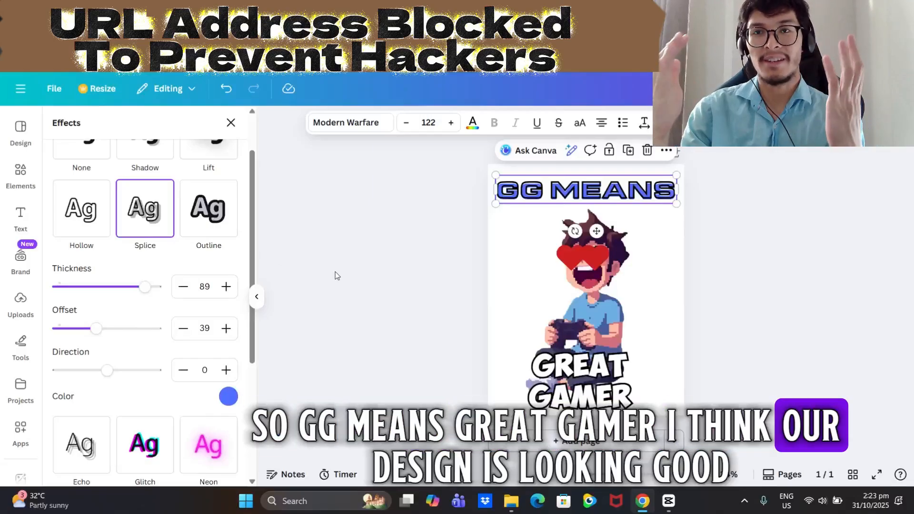
# Reduce the Splice thickness of the "GG MEANS" heading to 80
pyautogui.click(185, 291)
pyautogui.click(184, 291)
pyautogui.click(185, 292)
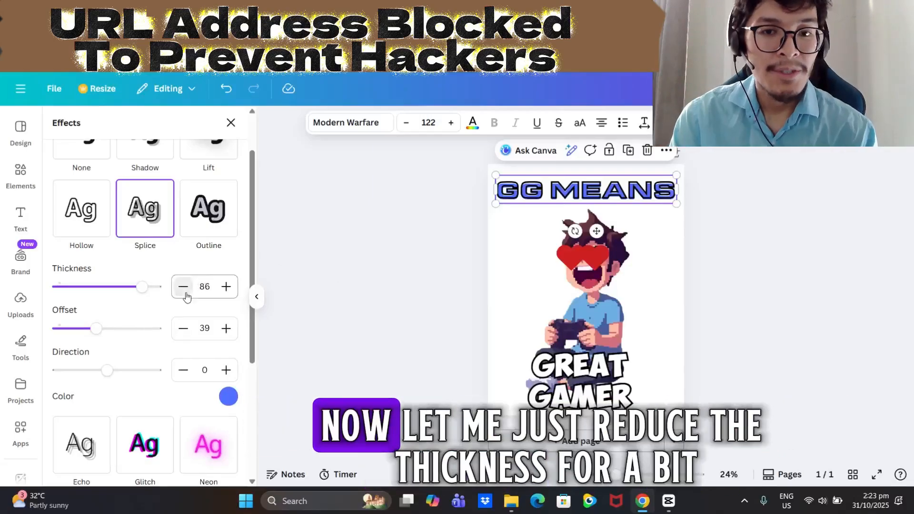
pyautogui.click(183, 288)
pyautogui.click(183, 288)
pyautogui.click(184, 288)
pyautogui.click(183, 288)
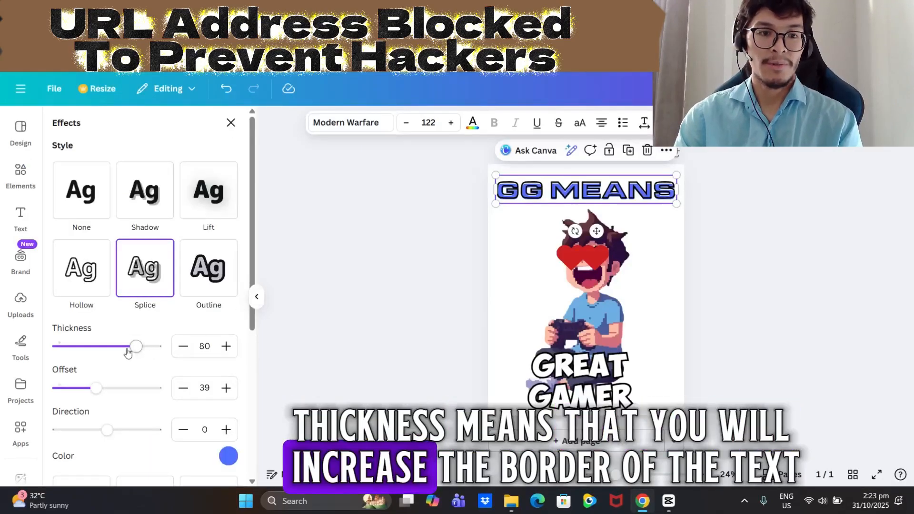
# Try heavier Splice outlines on the "GG MEANS" heading and set the thickness to 92
pyautogui.moveTo(153, 351); pyautogui.dragTo(144, 351)
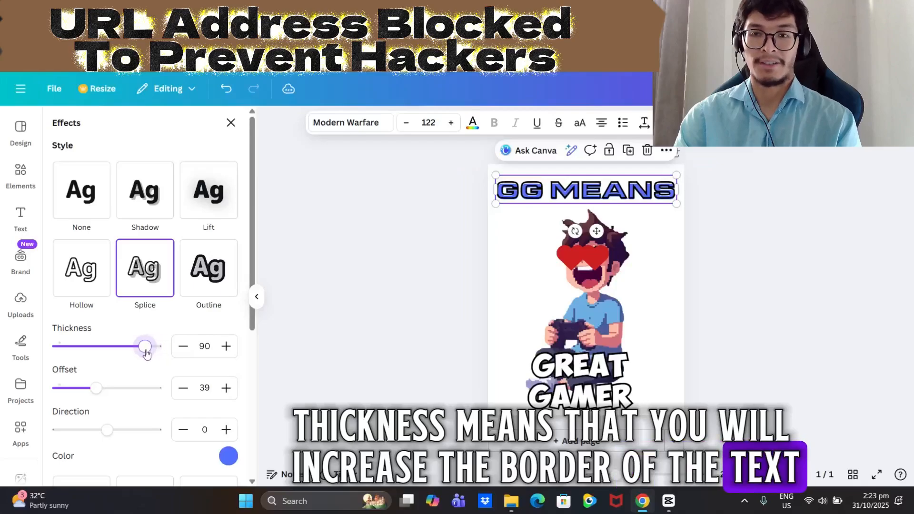
pyautogui.click(183, 346)
pyautogui.click(183, 346)
pyautogui.click(184, 346)
pyautogui.click(184, 346)
pyautogui.click(183, 346)
pyautogui.click(183, 346)
pyautogui.click(184, 346)
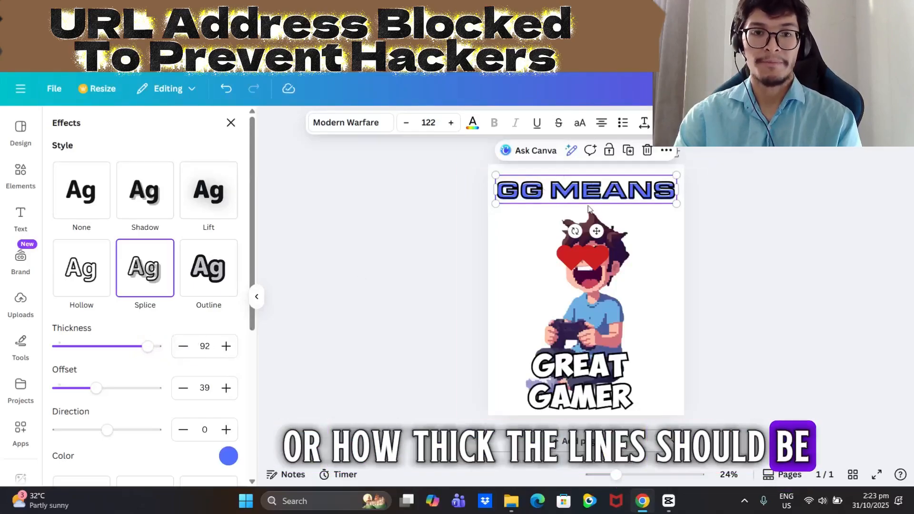
pyautogui.click(183, 346)
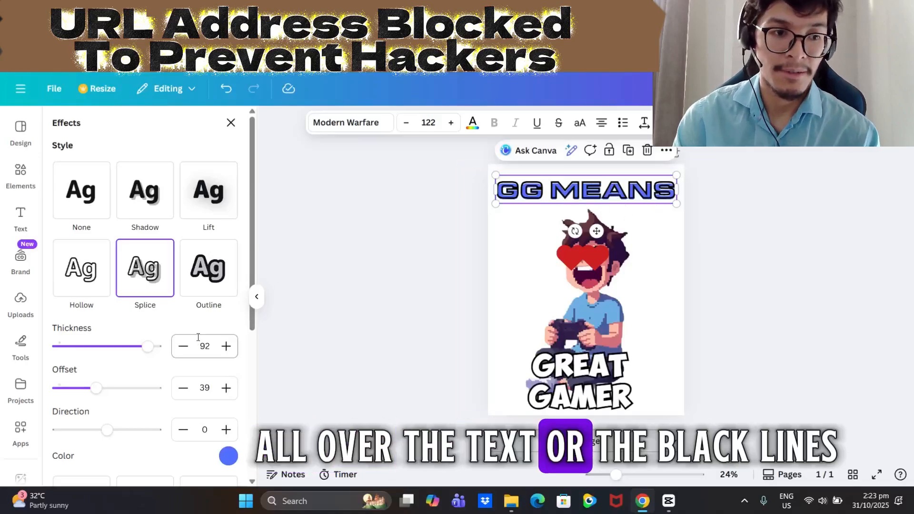
pyautogui.click(184, 346)
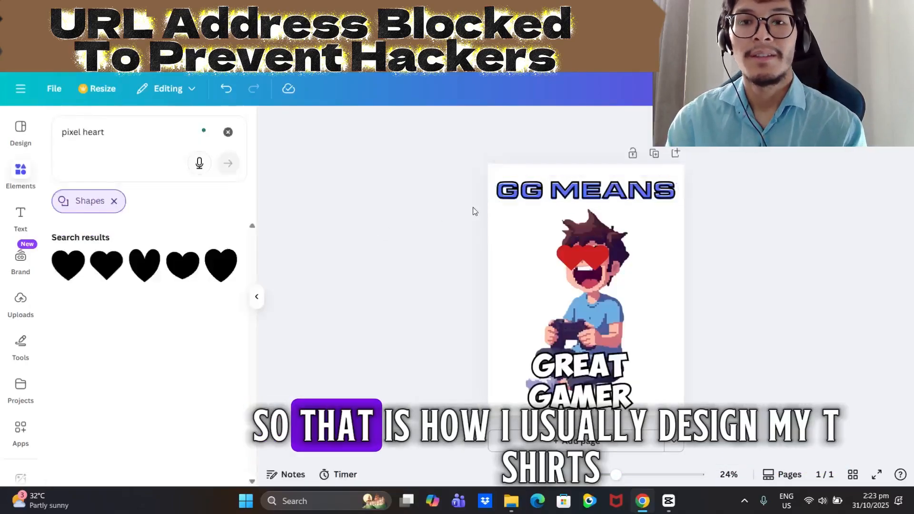
pyautogui.click(541, 197)
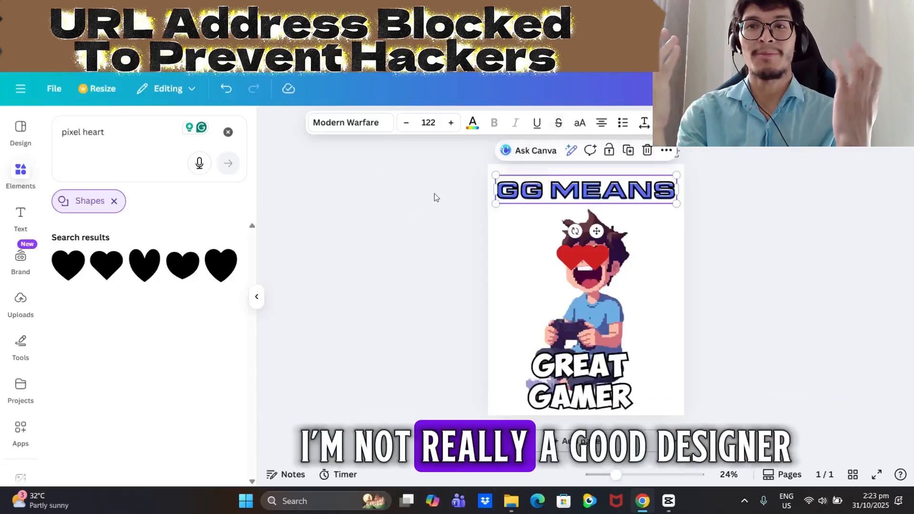
pyautogui.click(779, 232)
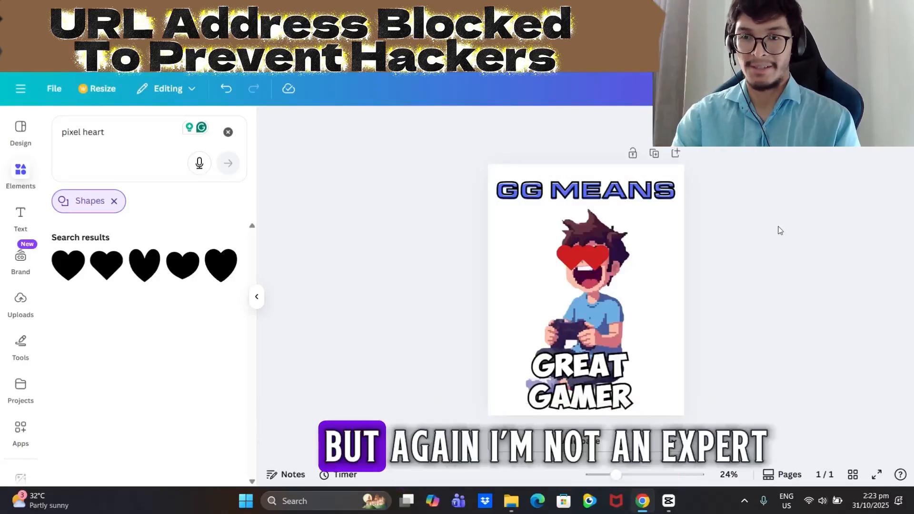
pyautogui.click(20, 218)
pyautogui.click(20, 256)
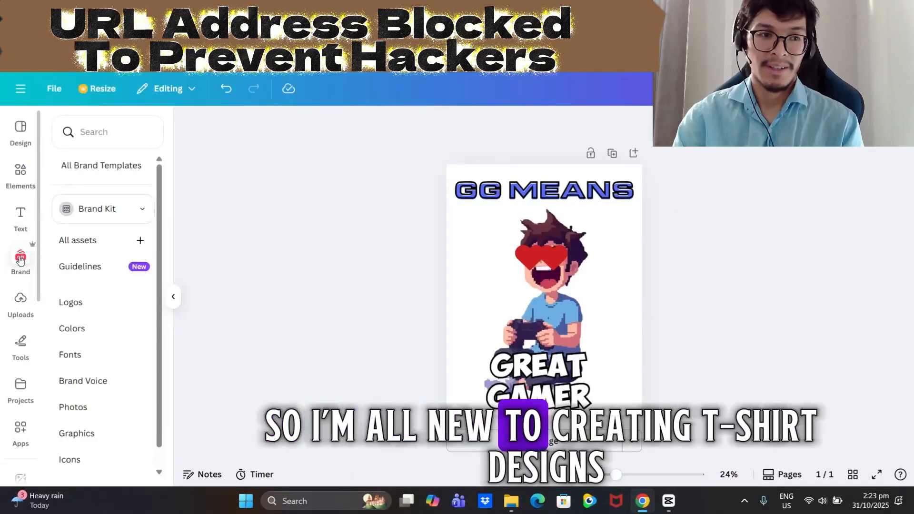
pyautogui.click(9, 178)
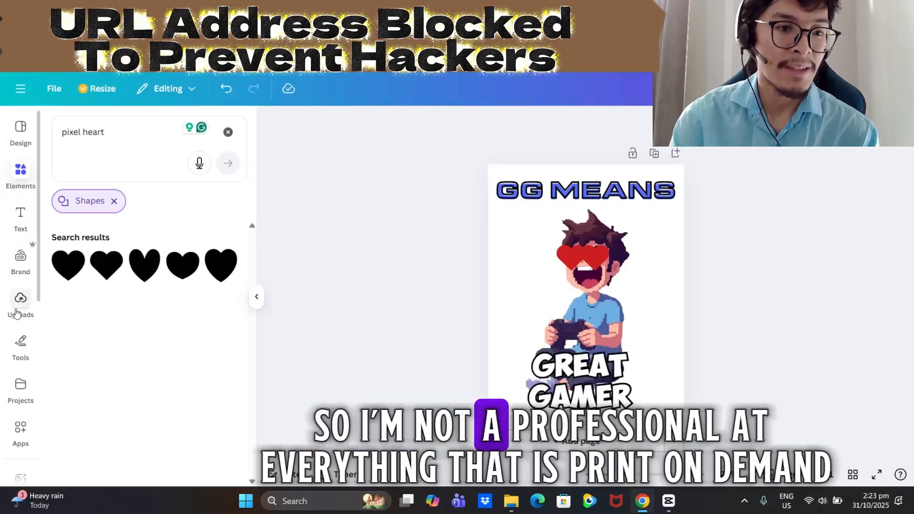
pyautogui.click(20, 260)
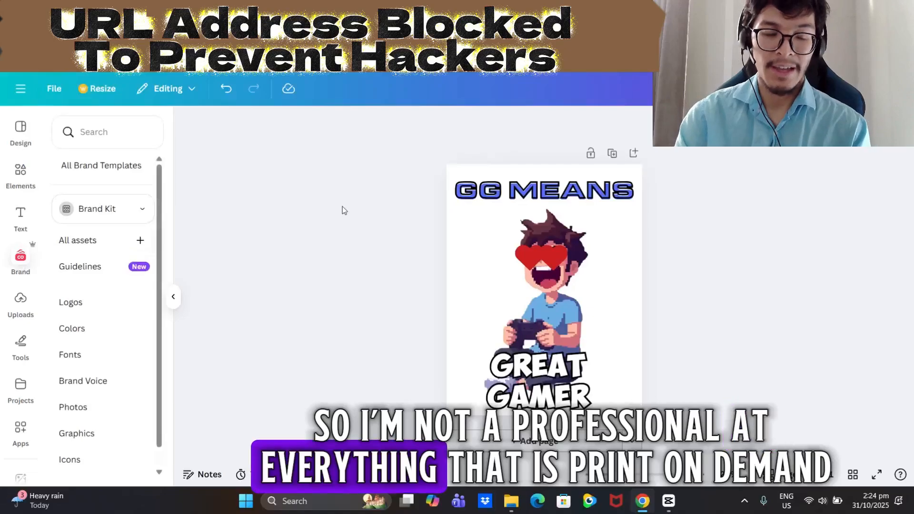
# Nudge the "GG MEANS" heading, try font size 150 on it, and set the size to 130
pyautogui.click(578, 200)
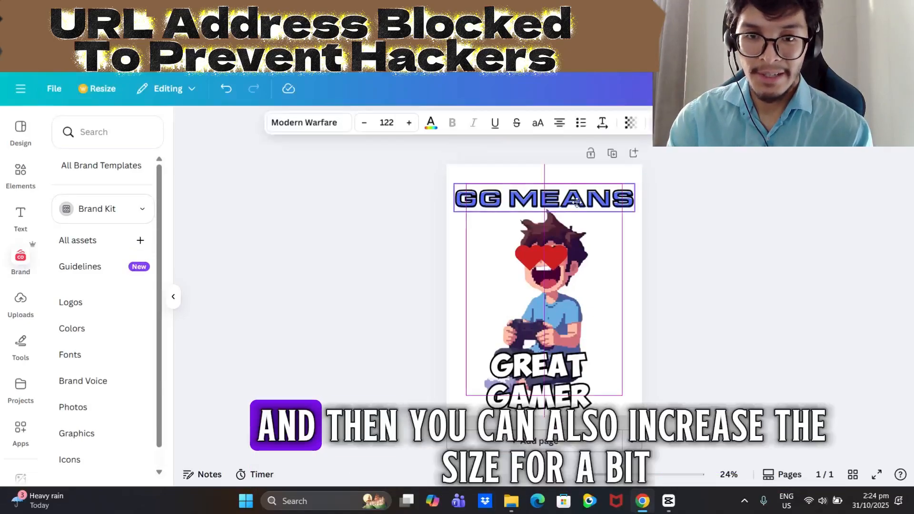
pyautogui.click(393, 123)
pyautogui.write('150')
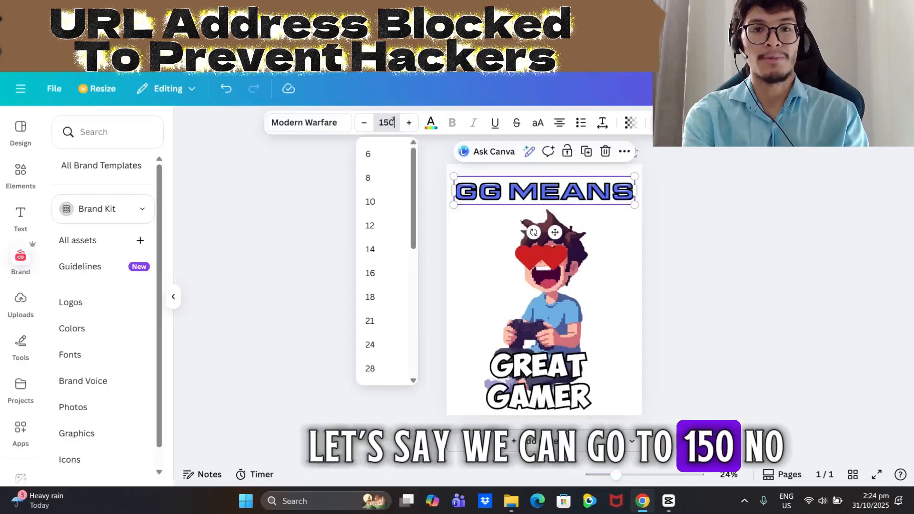
pyautogui.press('Return')
pyautogui.click(392, 122)
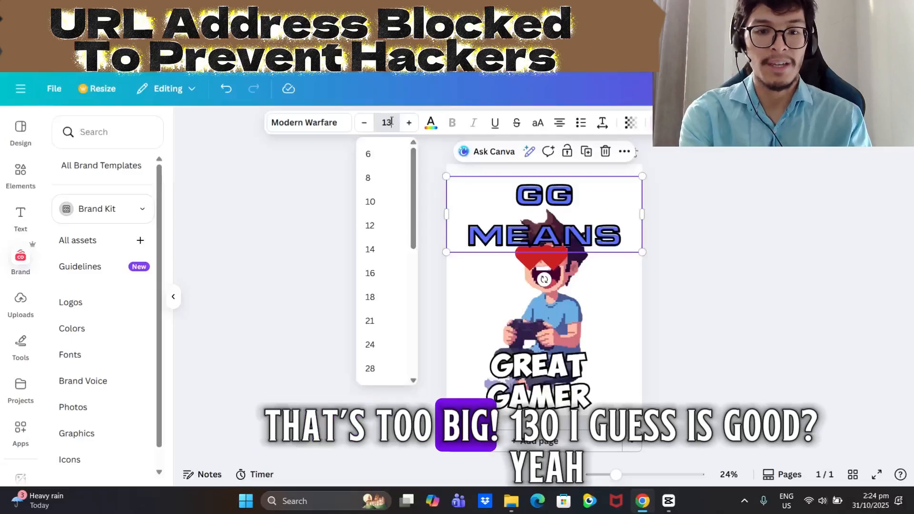
pyautogui.write('130')
pyautogui.click(340, 237)
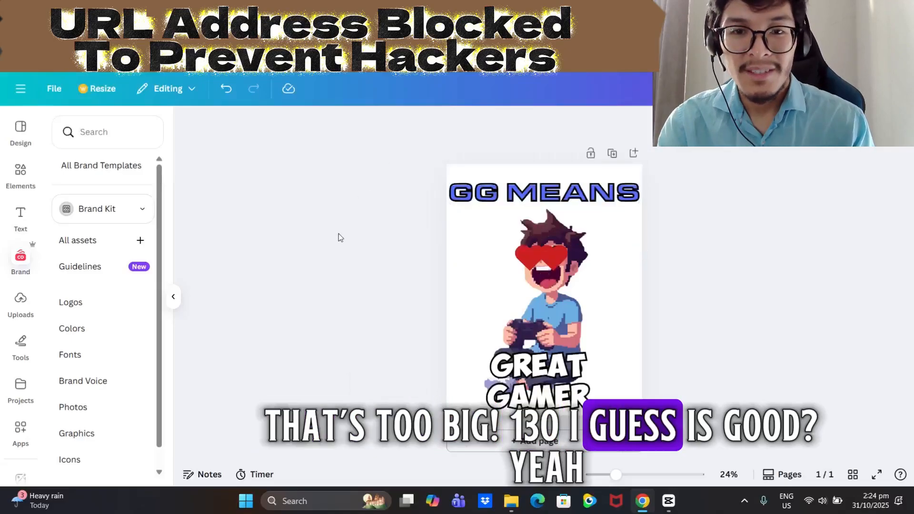
# Apply the Curve shape to the "GG MEANS" heading
pyautogui.click(535, 355)
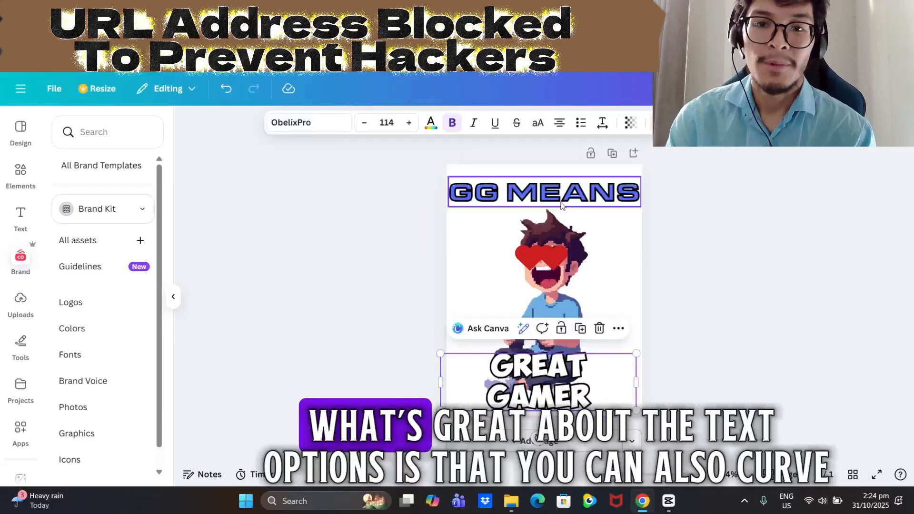
pyautogui.click(546, 193)
pyautogui.click(670, 122)
pyautogui.scroll(-5, 119, 334)
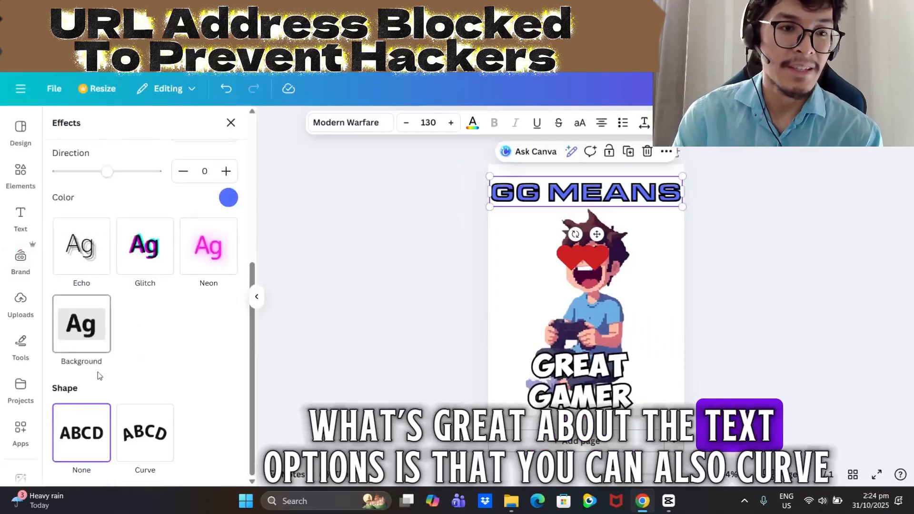
pyautogui.click(136, 426)
pyautogui.scroll(-1, 133, 381)
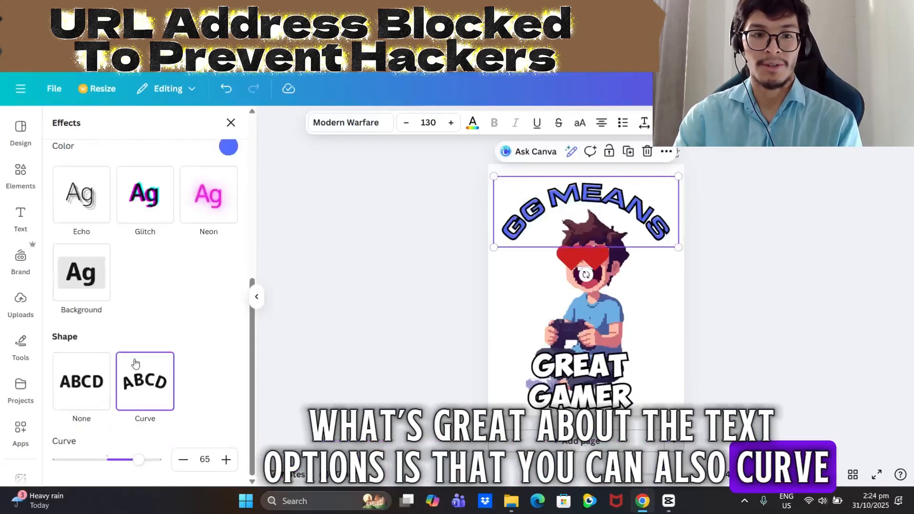
# Increase the curve amount of the "GG MEANS" heading to 75
pyautogui.moveTo(134, 460); pyautogui.dragTo(146, 459)
pyautogui.click(183, 460)
pyautogui.click(184, 460)
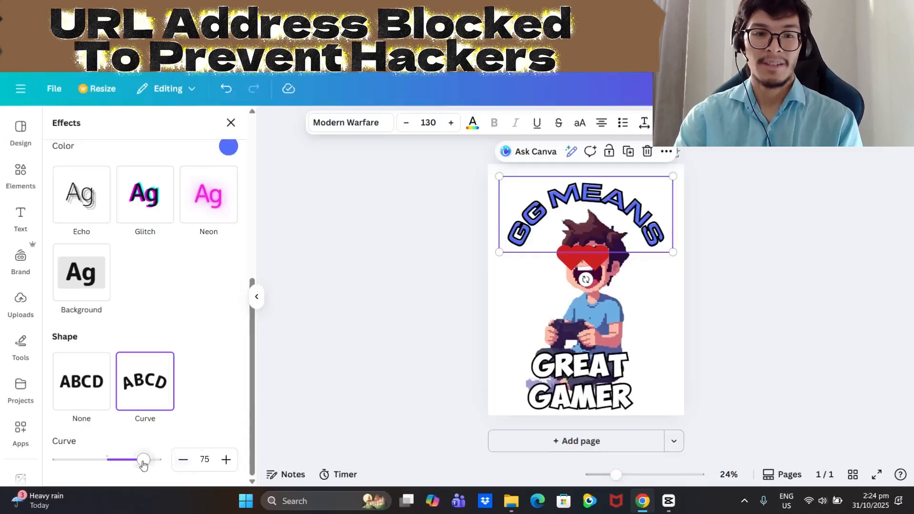
pyautogui.moveTo(142, 460)
pyautogui.mouseDown()
pyautogui.moveTo(100, 469)
pyautogui.moveTo(67, 462)
pyautogui.moveTo(142, 460)
pyautogui.mouseUp()
pyautogui.click(224, 460)
pyautogui.click(224, 460)
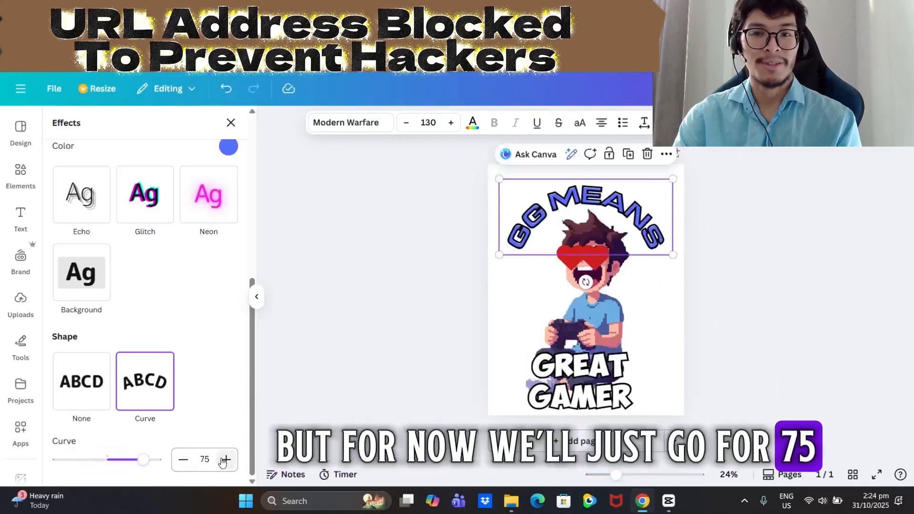
pyautogui.click(375, 310)
# Move the curved "GG MEANS" heading up slightly, keeping it centred above the gamer's head
pyautogui.click(602, 220)
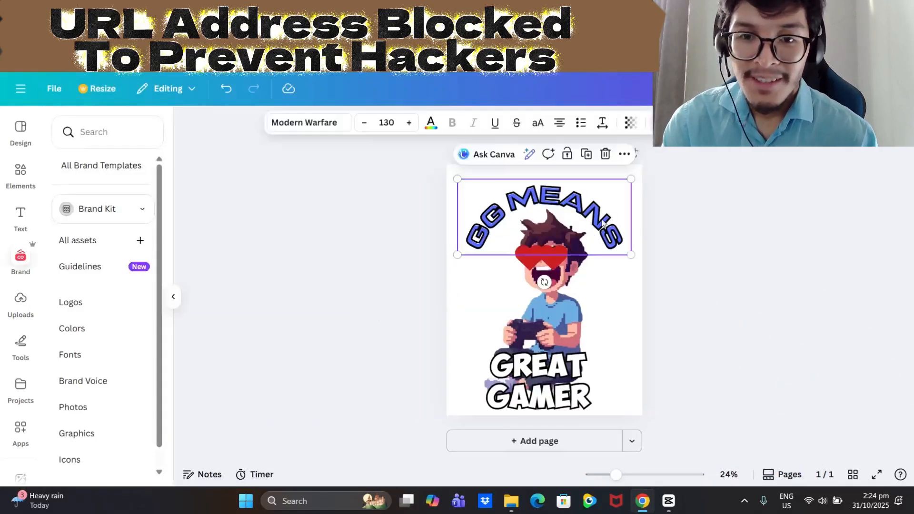
pyautogui.moveTo(602, 220); pyautogui.dragTo(603, 212)
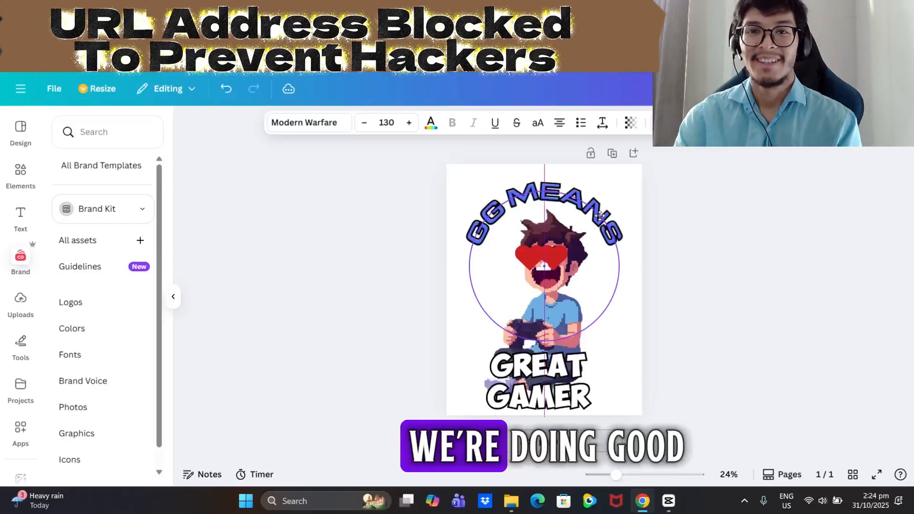
pyautogui.click(714, 219)
# Recolour the dark navy tone of the gamer image with the medium blue from the document colours
pyautogui.click(557, 319)
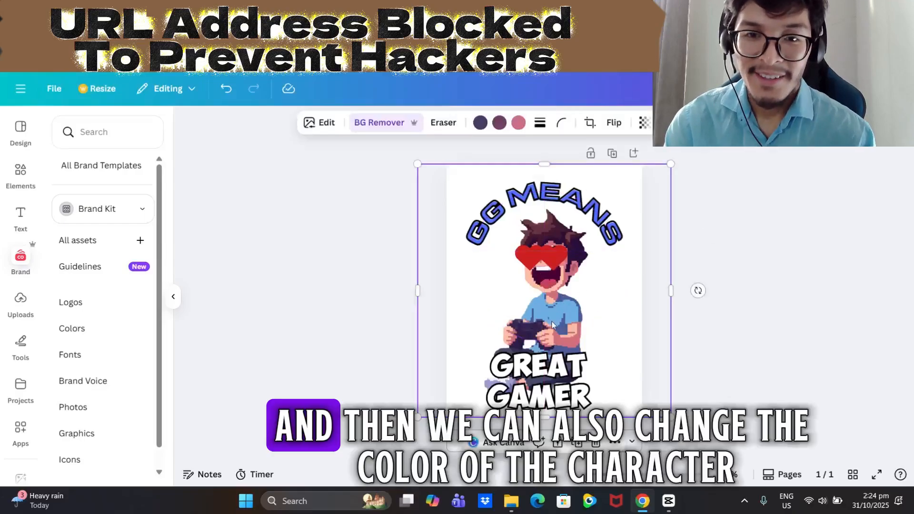
pyautogui.click(481, 124)
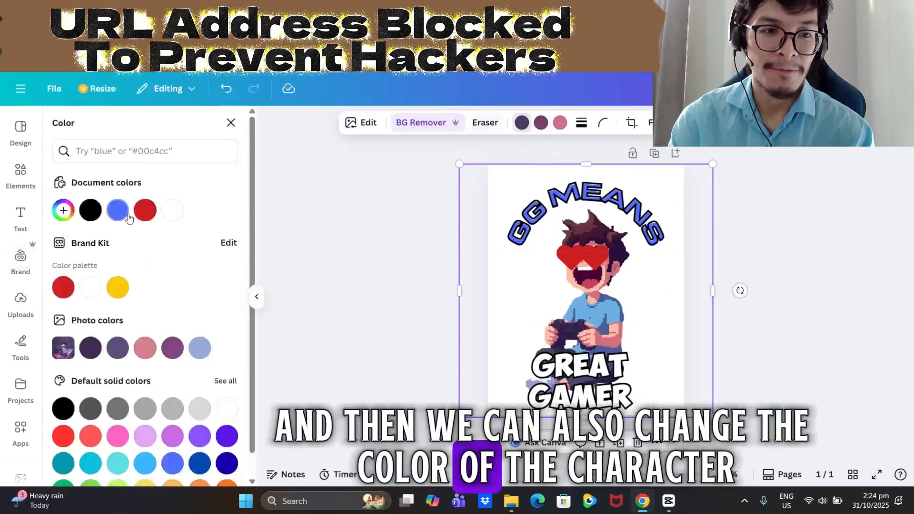
pyautogui.click(117, 210)
pyautogui.click(115, 214)
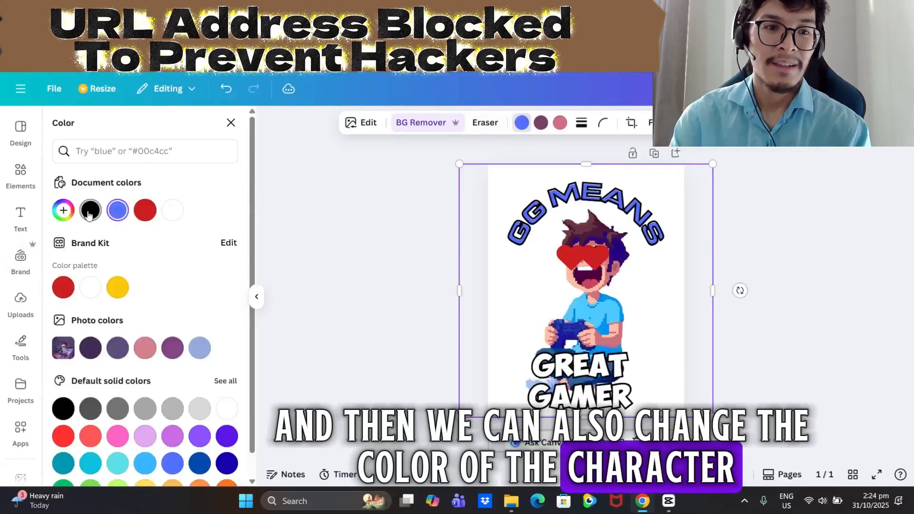
pyautogui.click(120, 212)
pyautogui.scroll(-1, 136, 267)
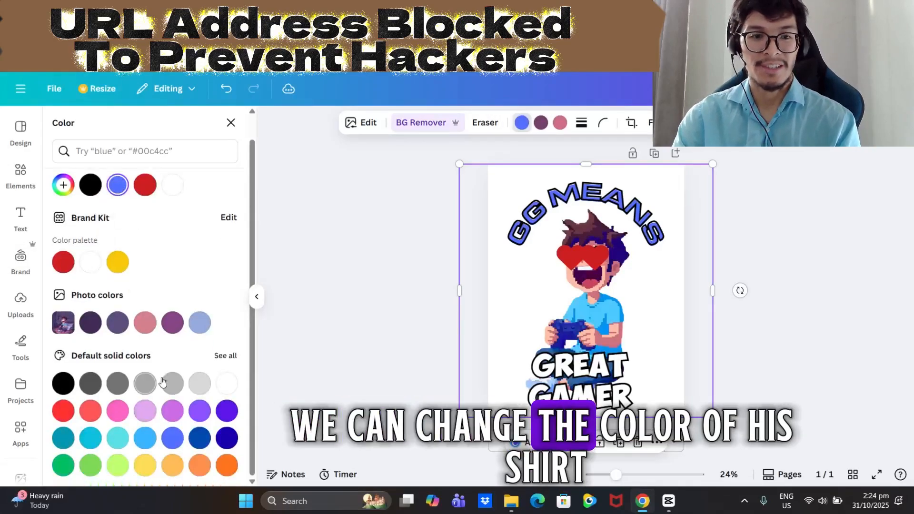
# Recolour the first colour tone of the gamer image, including his grey shirt area, with the dark gray default solid colour
pyautogui.click(200, 411)
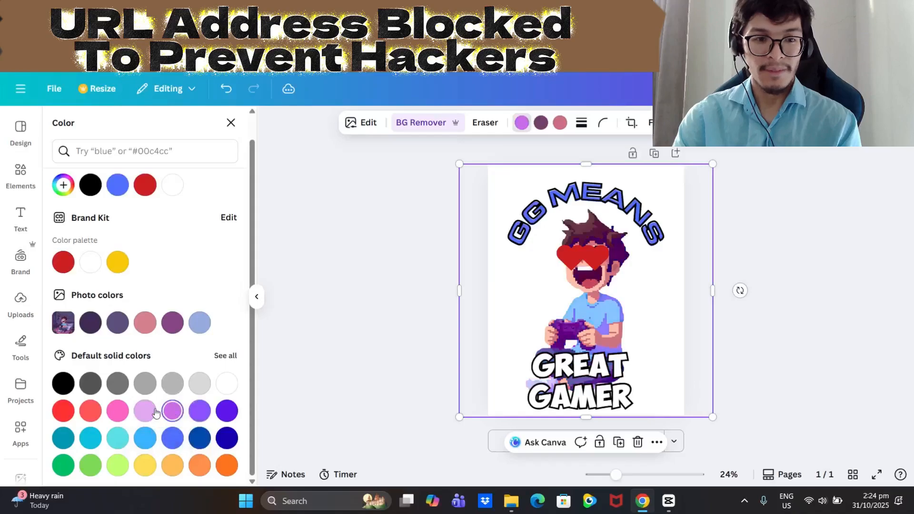
pyautogui.click(118, 411)
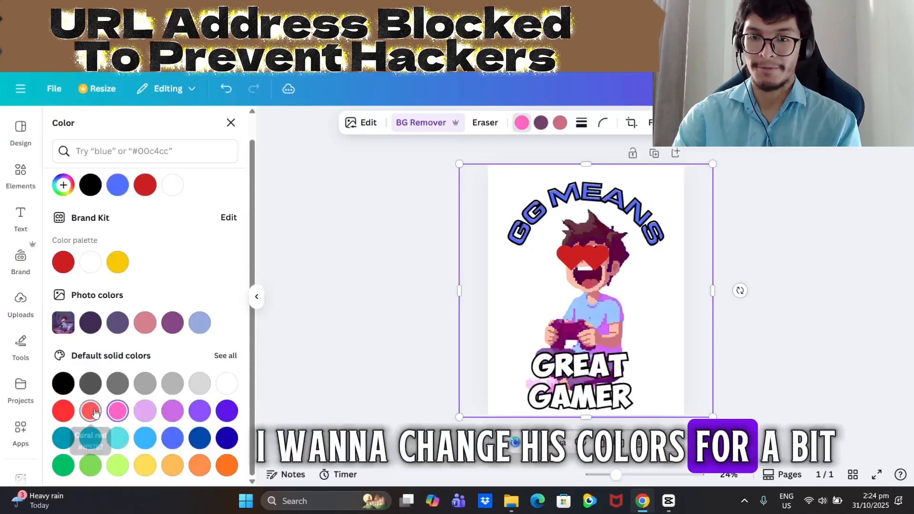
pyautogui.click(63, 411)
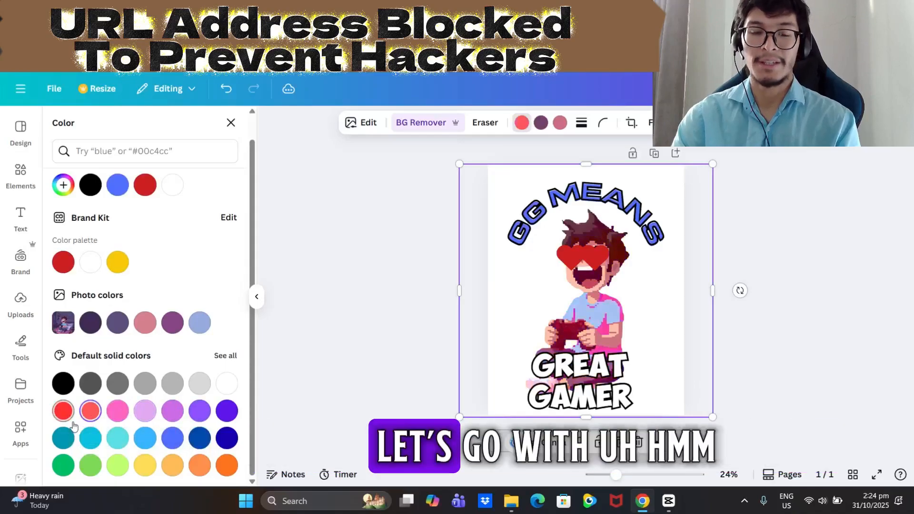
pyautogui.click(117, 383)
pyautogui.click(92, 386)
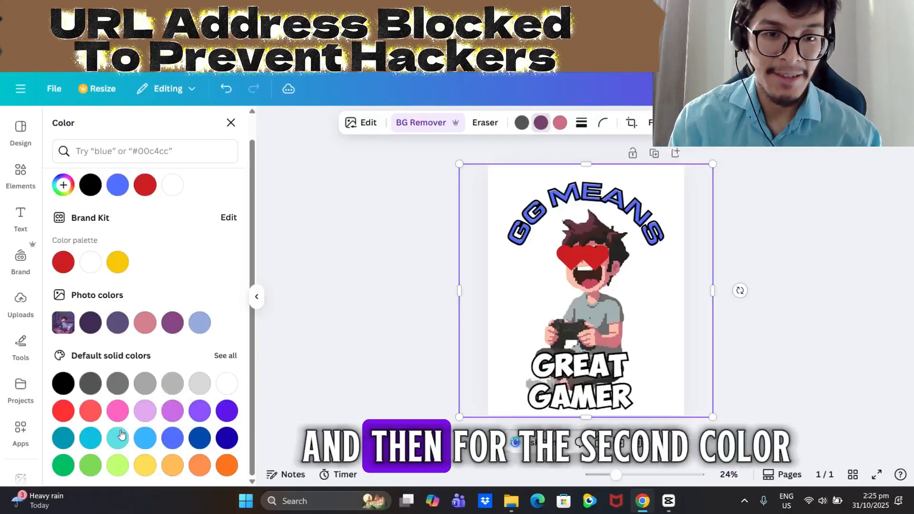
# Try purple and blue default solid colours for the second colour tone of the gamer image
pyautogui.click(172, 411)
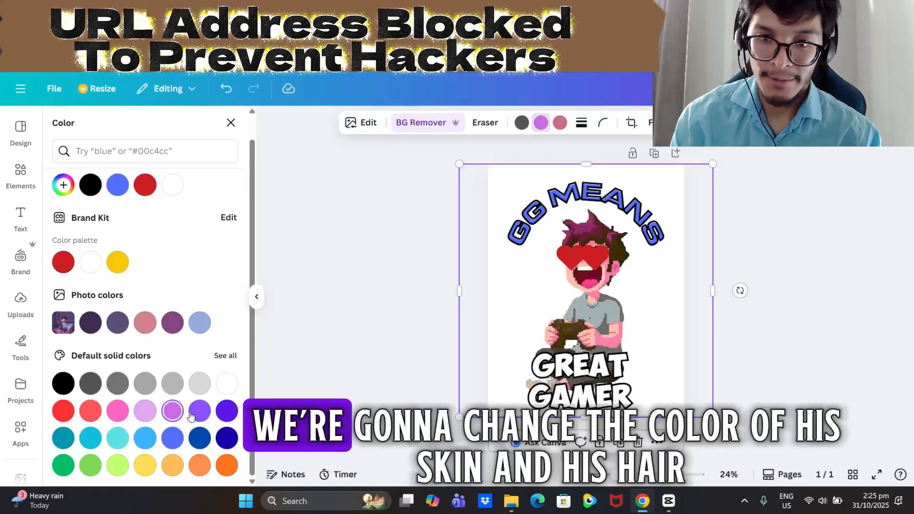
pyautogui.click(192, 415)
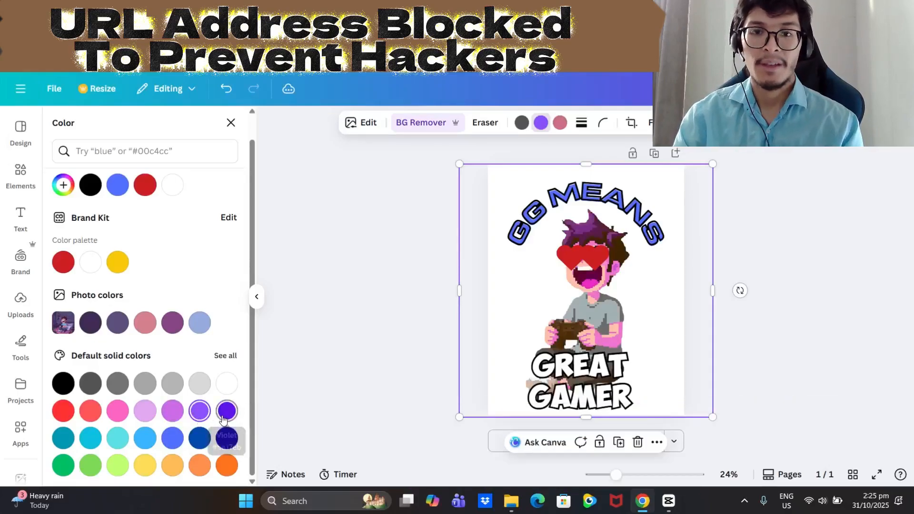
pyautogui.click(227, 439)
pyautogui.click(200, 438)
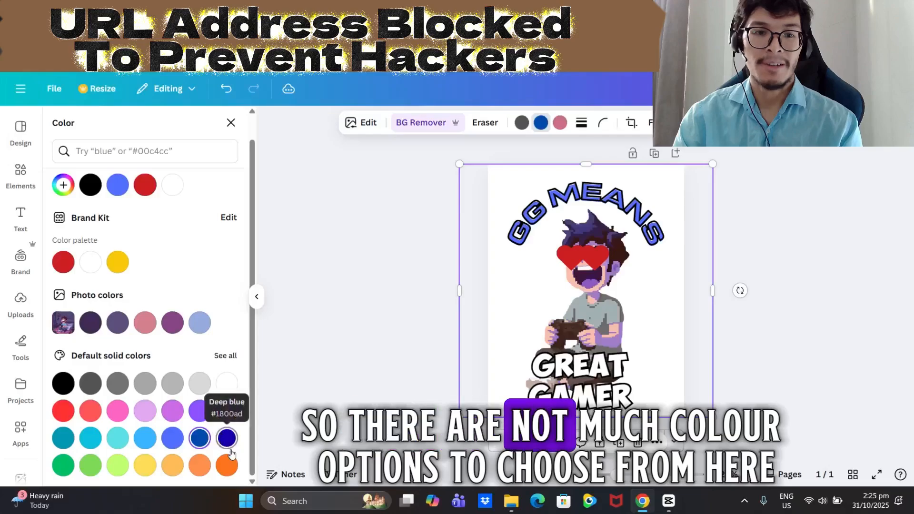
pyautogui.click(172, 438)
pyautogui.click(148, 442)
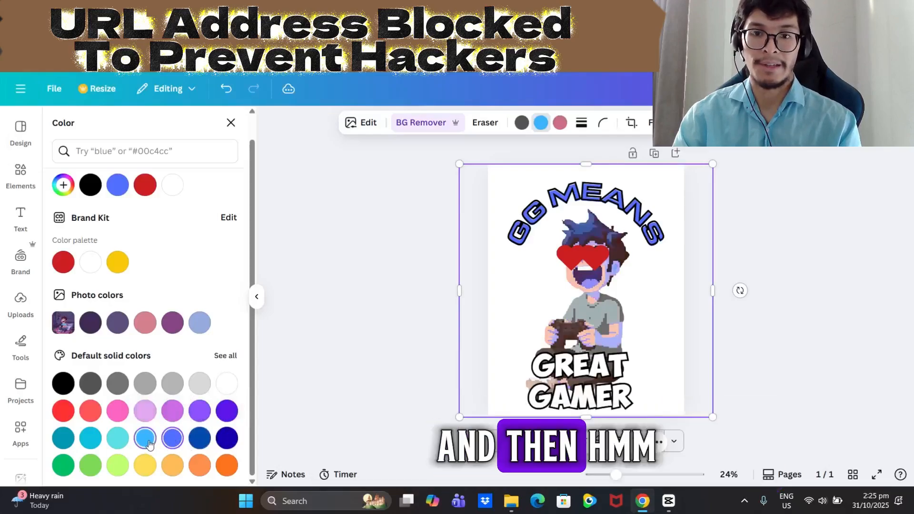
# Recolour the second colour tone of the gamer image with the coral red default solid colour
pyautogui.click(227, 438)
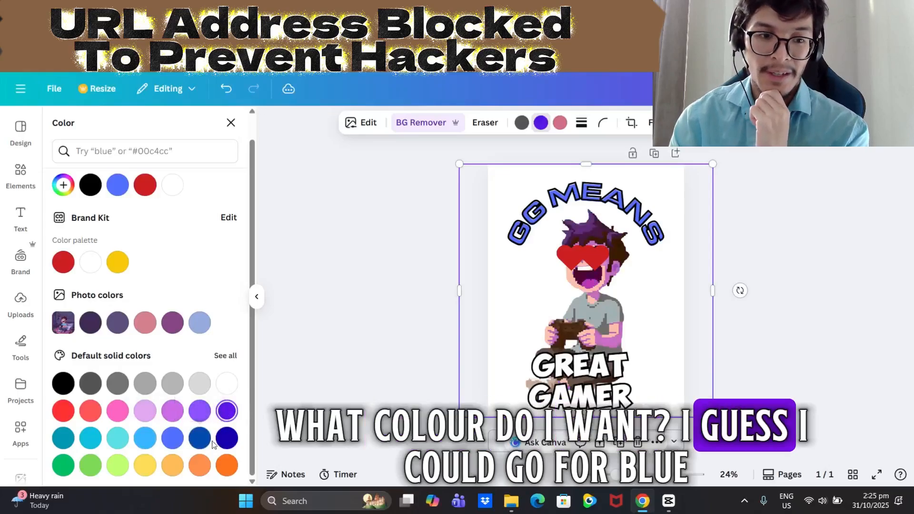
pyautogui.click(231, 444)
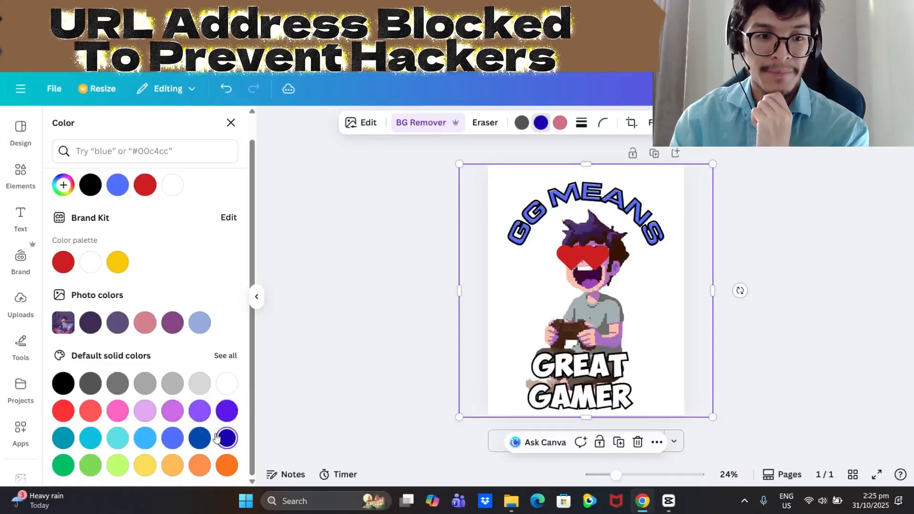
pyautogui.click(118, 439)
pyautogui.click(66, 439)
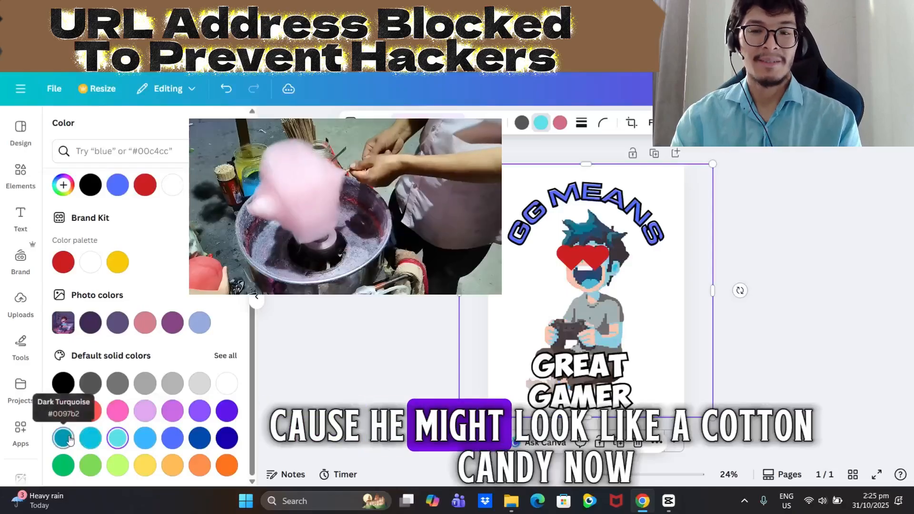
pyautogui.click(91, 411)
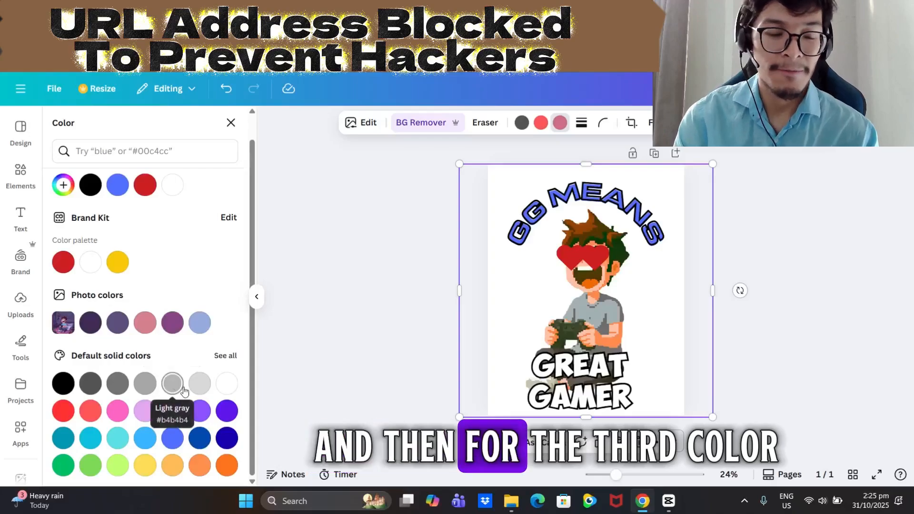
# Recolour the third colour tone of the gamer image with the dark magenta pink from the full set of default solid colours
pyautogui.click(225, 357)
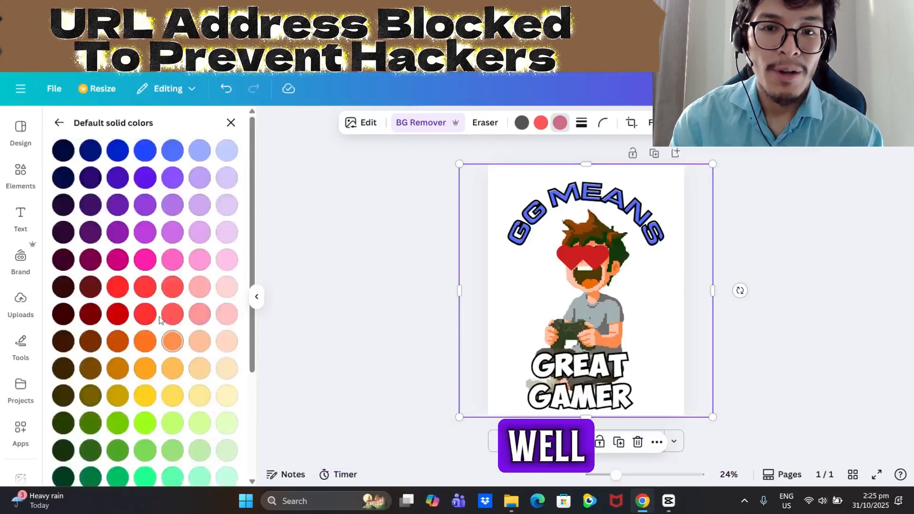
pyautogui.click(200, 261)
pyautogui.click(227, 259)
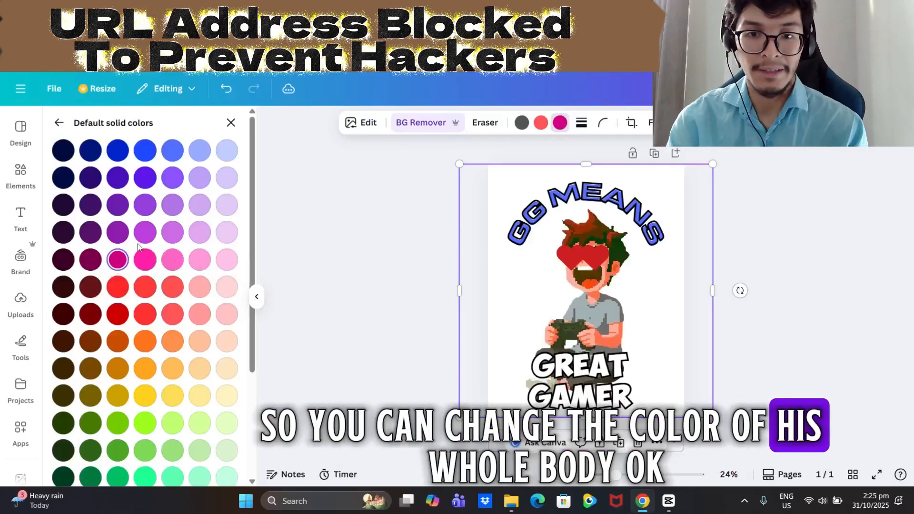
pyautogui.click(94, 288)
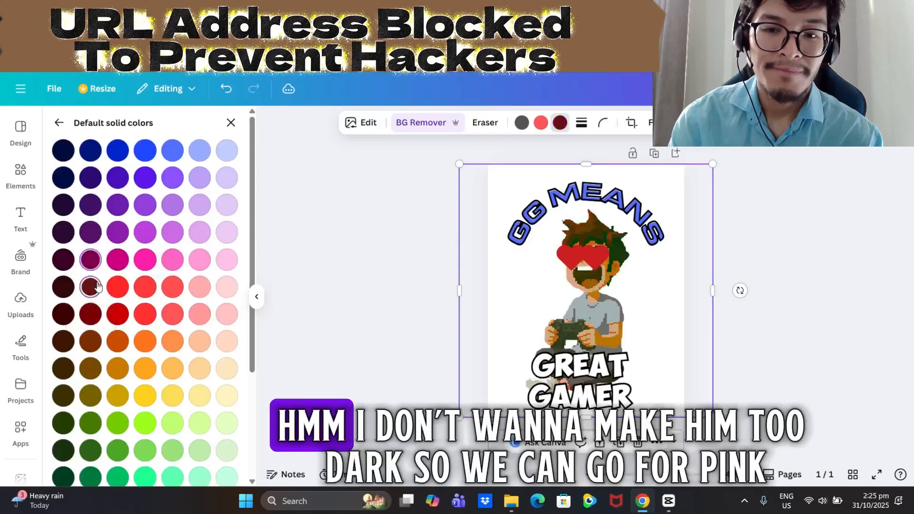
pyautogui.click(121, 263)
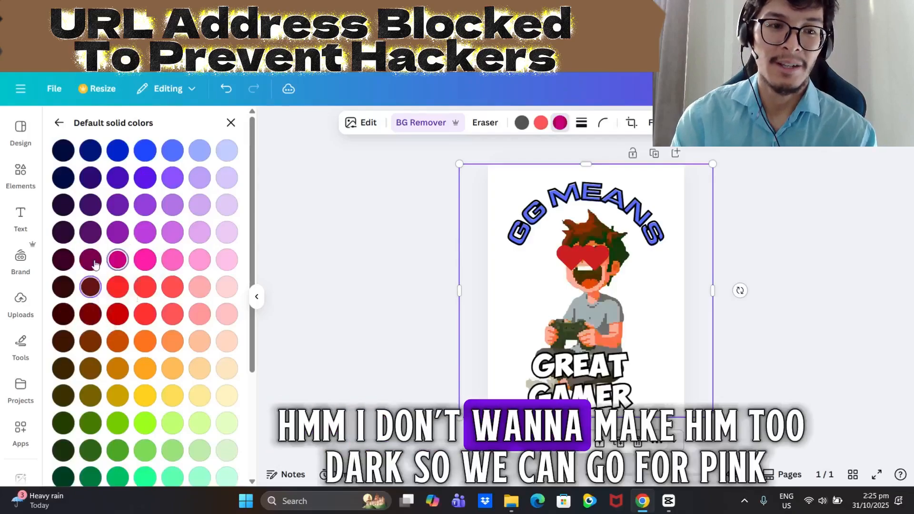
pyautogui.click(120, 263)
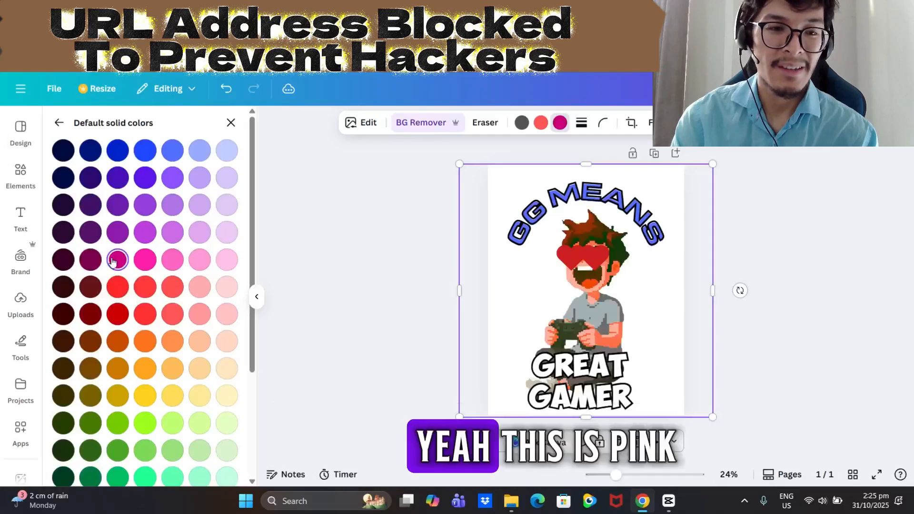
pyautogui.click(58, 124)
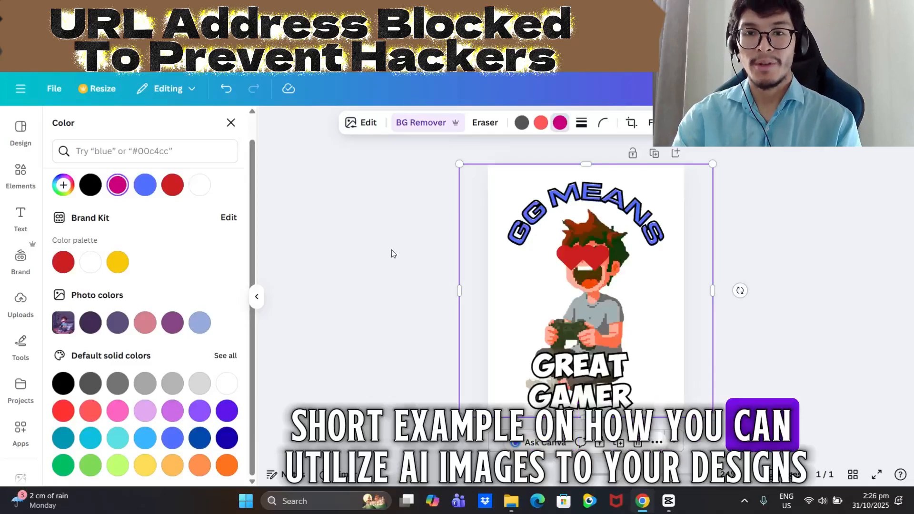
pyautogui.scroll(-7, 16, 275)
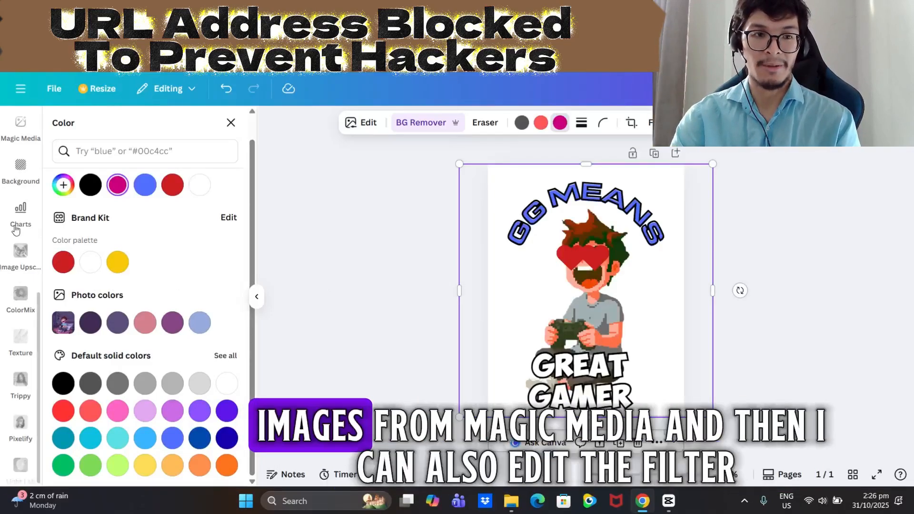
pyautogui.scroll(2, 20, 286)
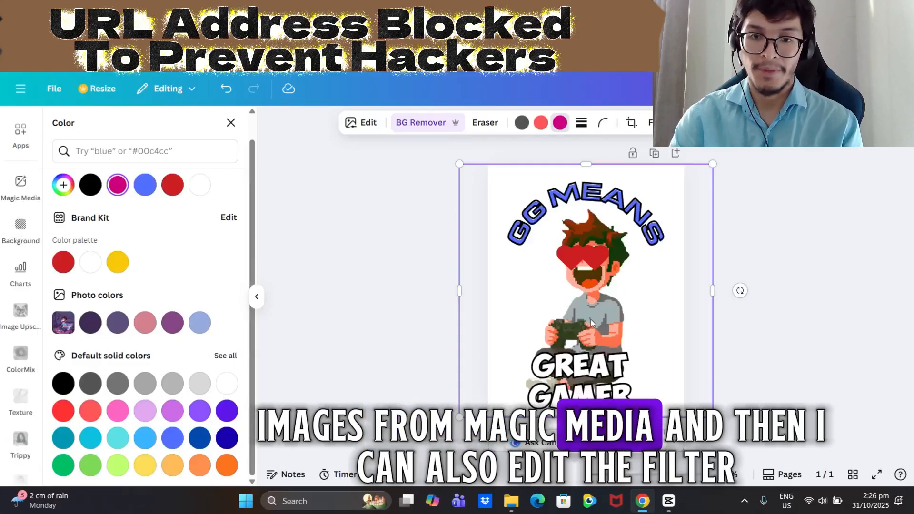
# Open the full collection of image filters for the gamer image
pyautogui.click(360, 123)
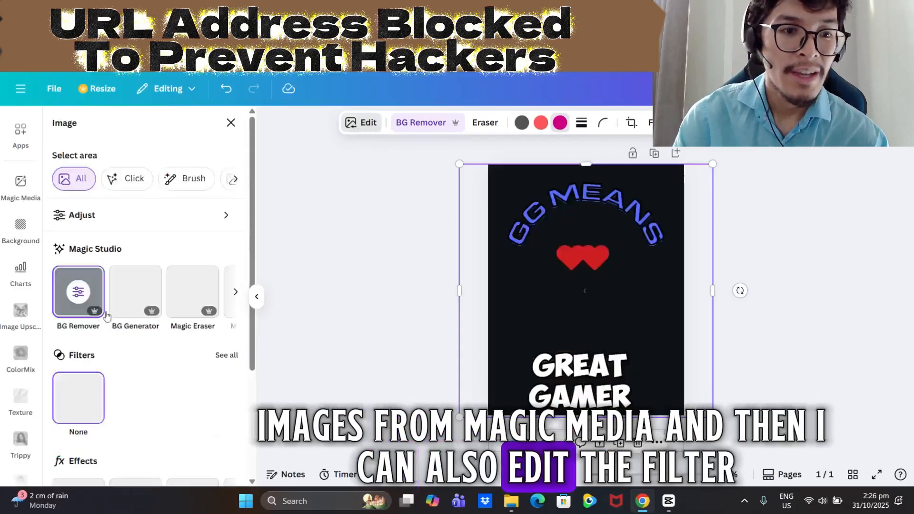
pyautogui.scroll(-3, 193, 312)
pyautogui.click(231, 237)
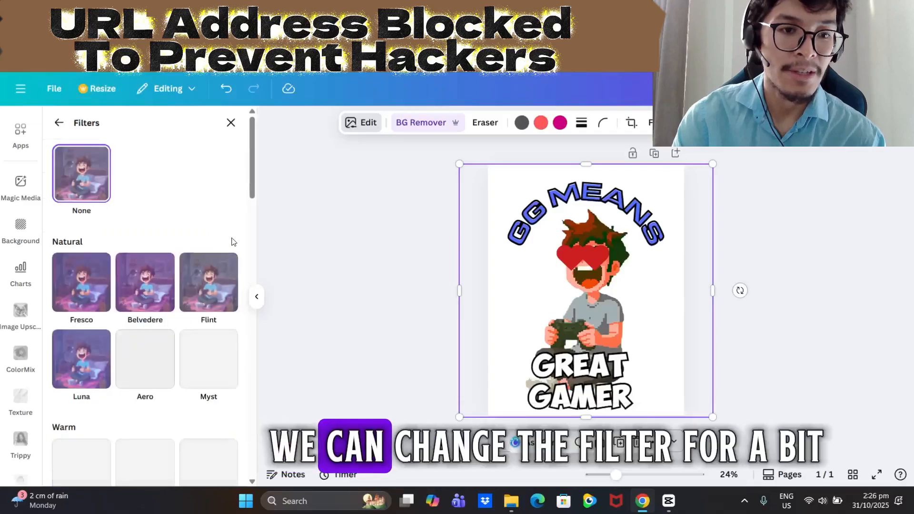
# Try the warm Latte and Bali filters on the gamer image and look through the cool, vivid and soft filters
pyautogui.scroll(-3, 202, 235)
pyautogui.click(202, 235)
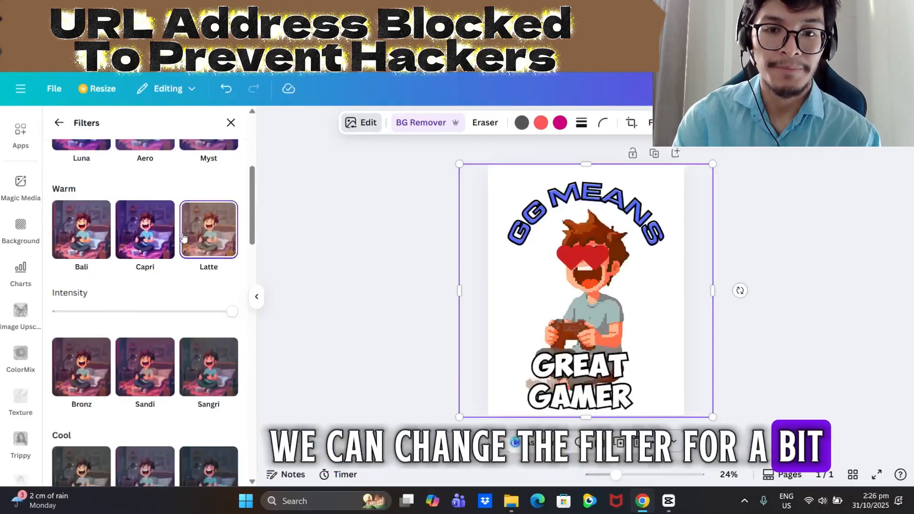
pyautogui.click(145, 230)
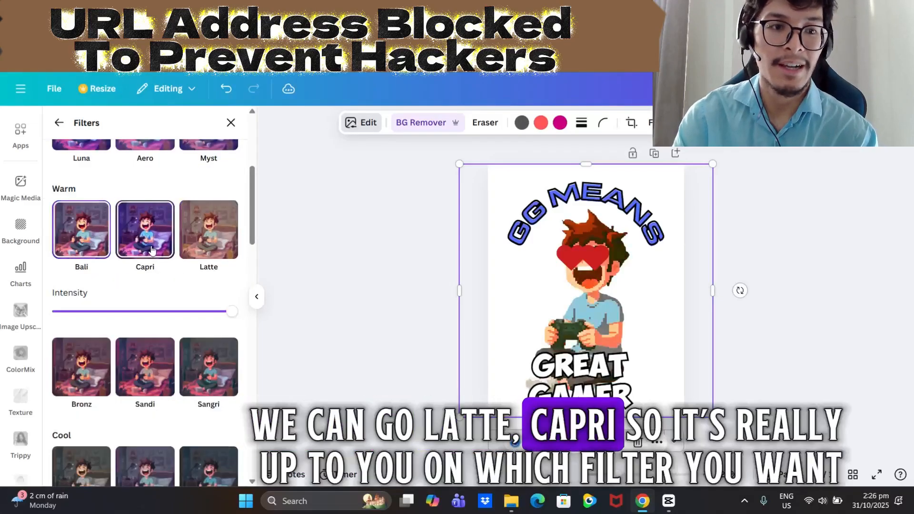
pyautogui.scroll(-6, 129, 259)
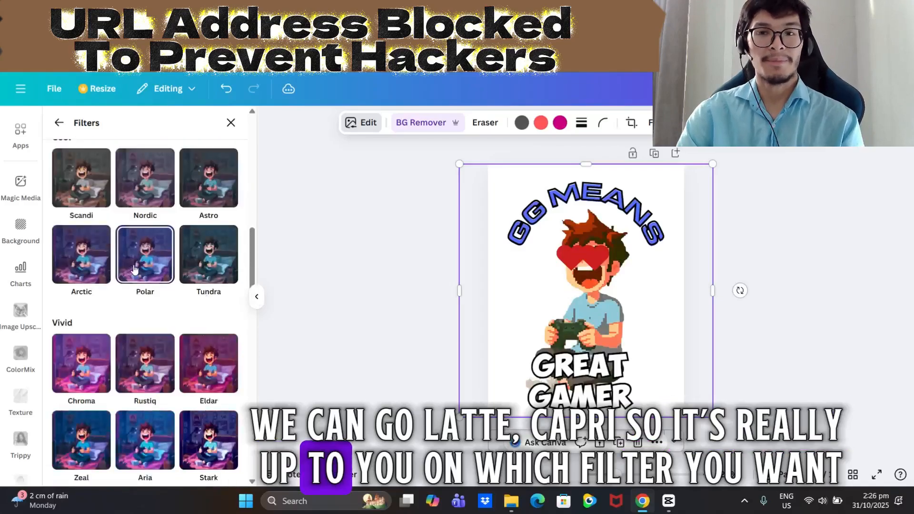
pyautogui.scroll(-3, 202, 289)
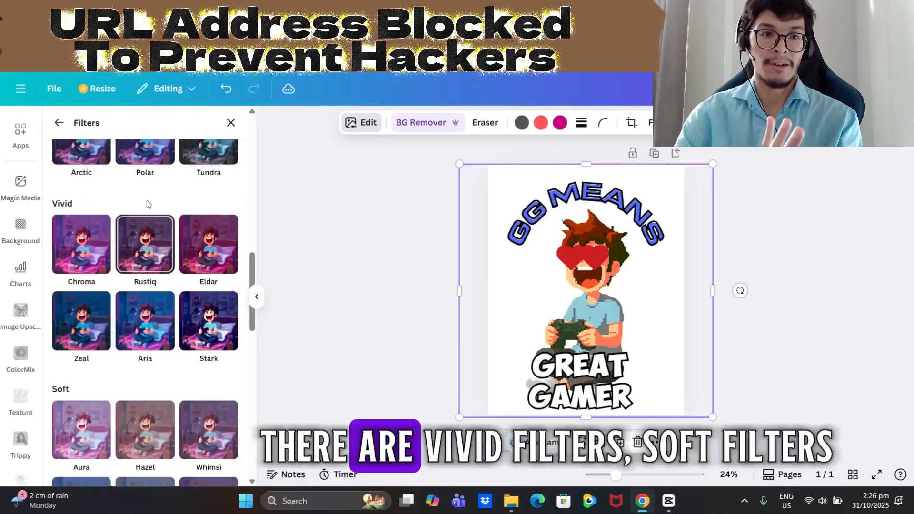
pyautogui.scroll(-3, 146, 305)
pyautogui.scroll(-5, 95, 310)
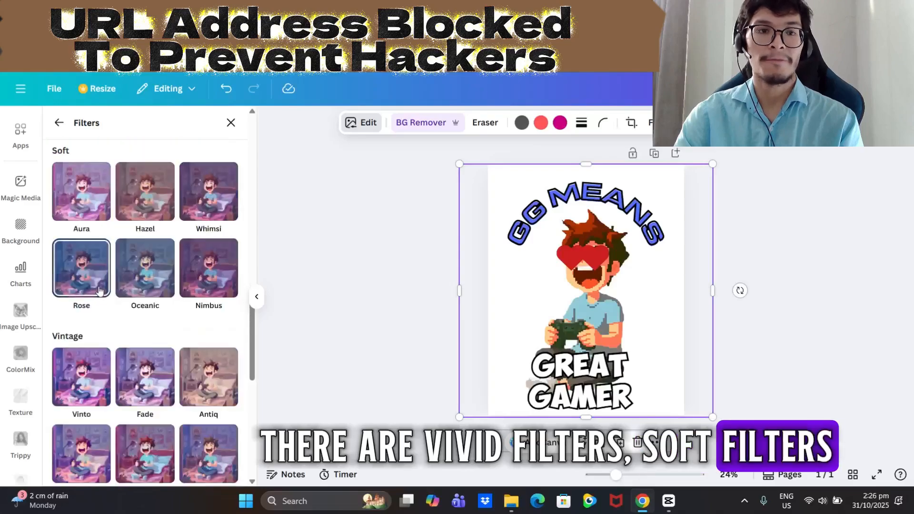
# Try the vintage Antiq, Fade and Vinto filters on the gamer image
pyautogui.click(206, 258)
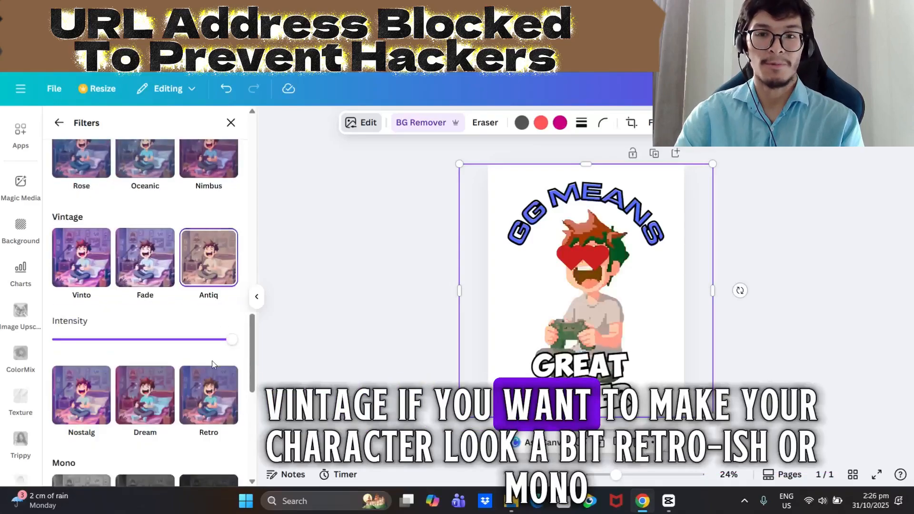
pyautogui.scroll(-4, 143, 267)
pyautogui.scroll(3, 143, 238)
pyautogui.click(145, 198)
pyautogui.click(91, 192)
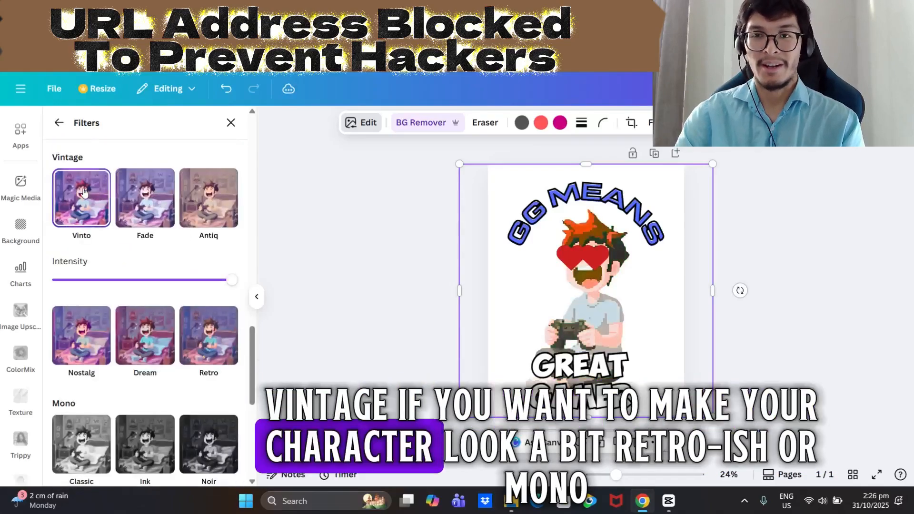
# Try the mono Ink filter and the Color Pop Amethyst filter on the gamer image
pyautogui.scroll(-1, 214, 337)
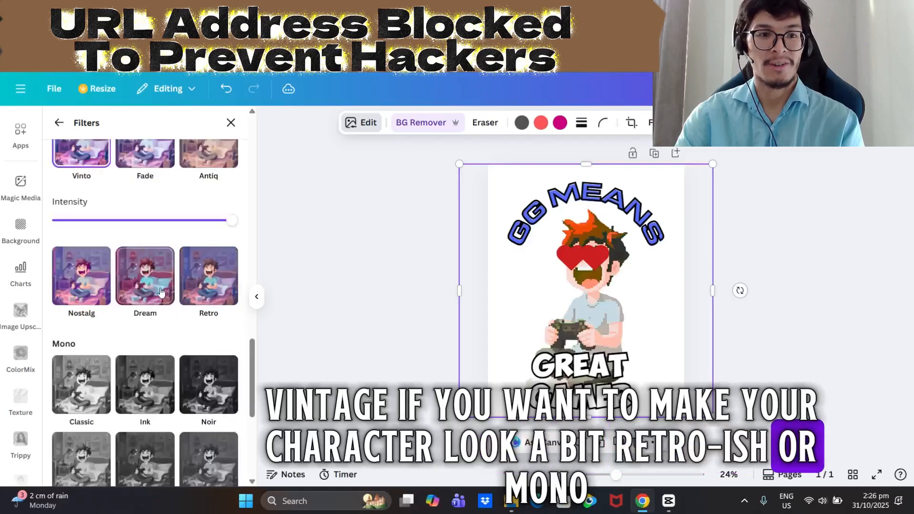
pyautogui.click(144, 384)
pyautogui.click(148, 328)
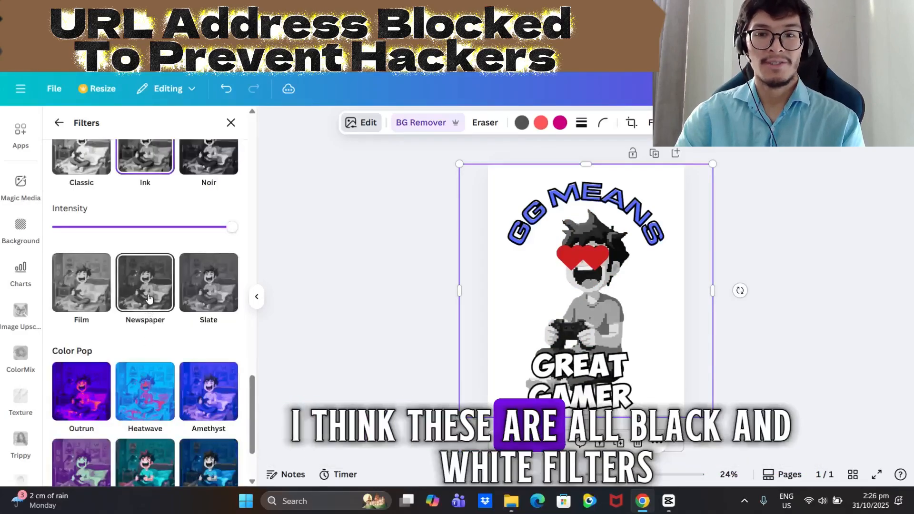
pyautogui.scroll(5, 147, 341)
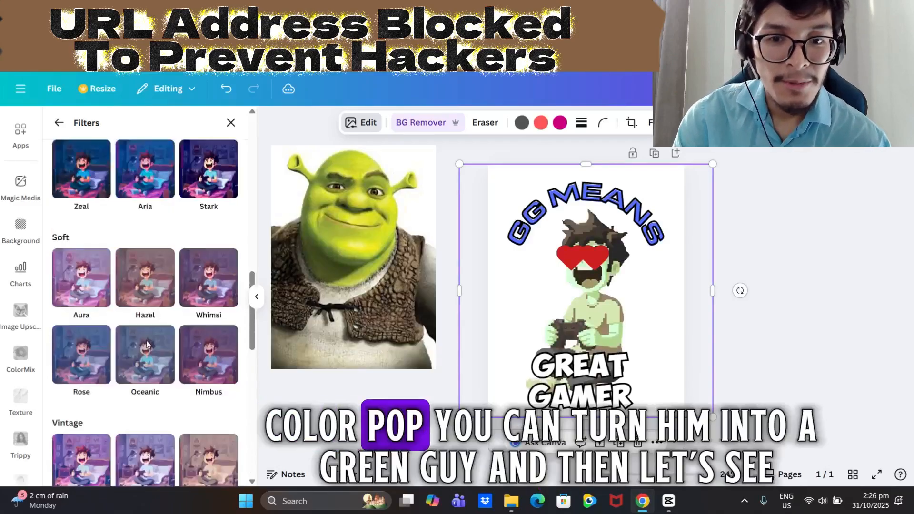
# Apply the warm Sangri filter to the gamer image
pyautogui.scroll(3, 143, 310)
pyautogui.scroll(-3, 180, 300)
pyautogui.scroll(-6, 180, 300)
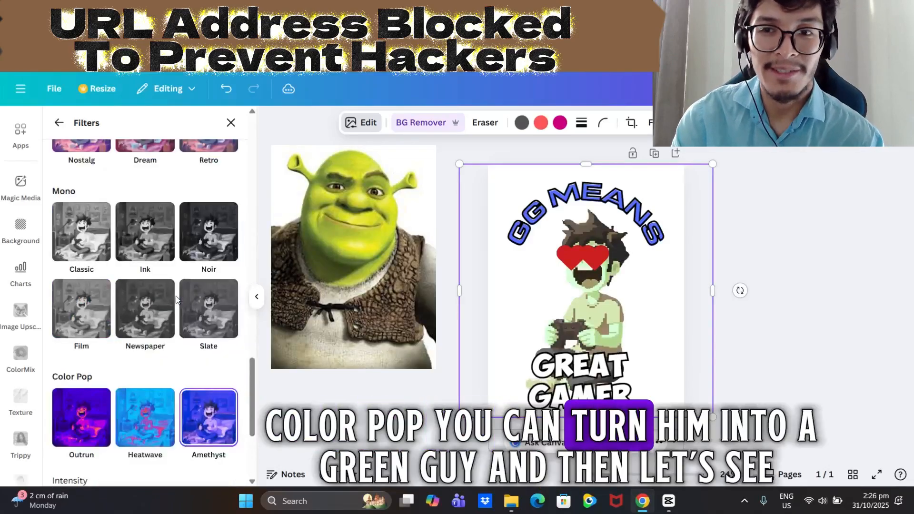
pyautogui.scroll(10, 165, 309)
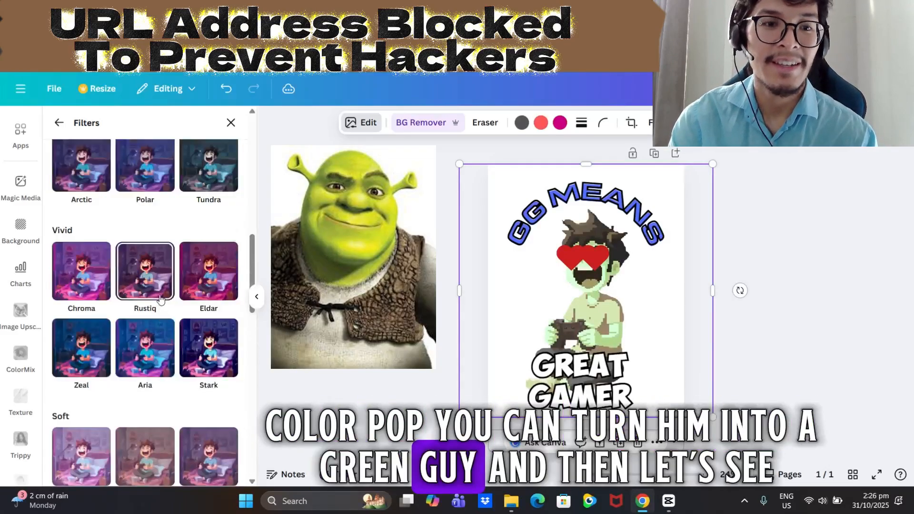
pyautogui.scroll(6, 161, 299)
pyautogui.click(206, 165)
pyautogui.scroll(5, 184, 322)
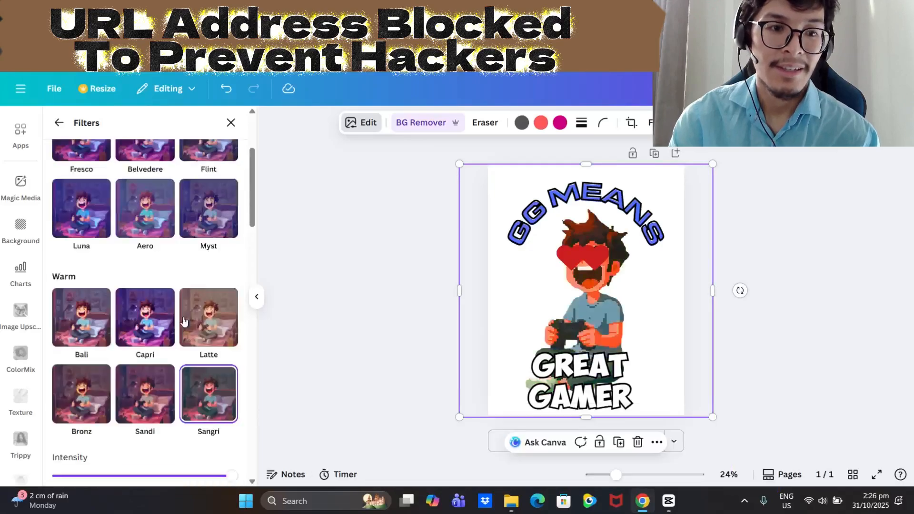
# Try the natural Belvedere, Flint, Myst and Luna filters on the gamer image
pyautogui.scroll(5, 166, 305)
pyautogui.click(155, 281)
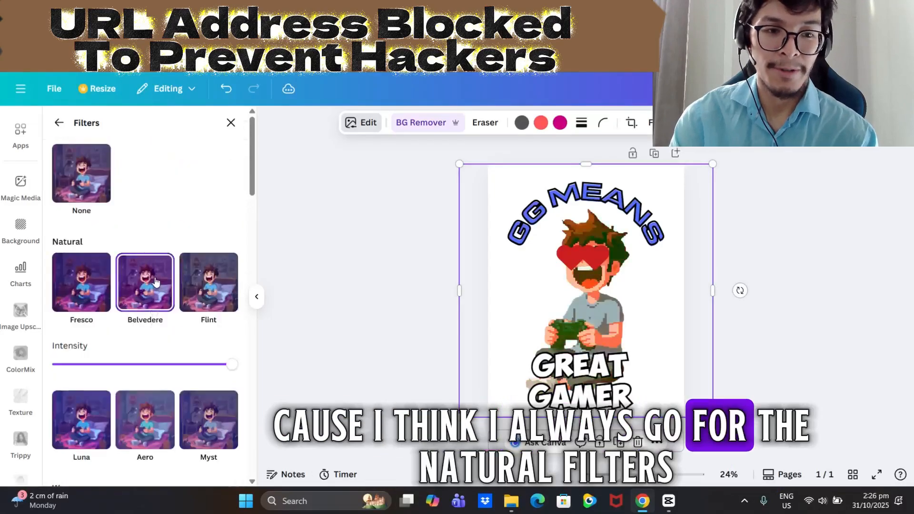
pyautogui.click(209, 285)
pyautogui.scroll(-3, 209, 285)
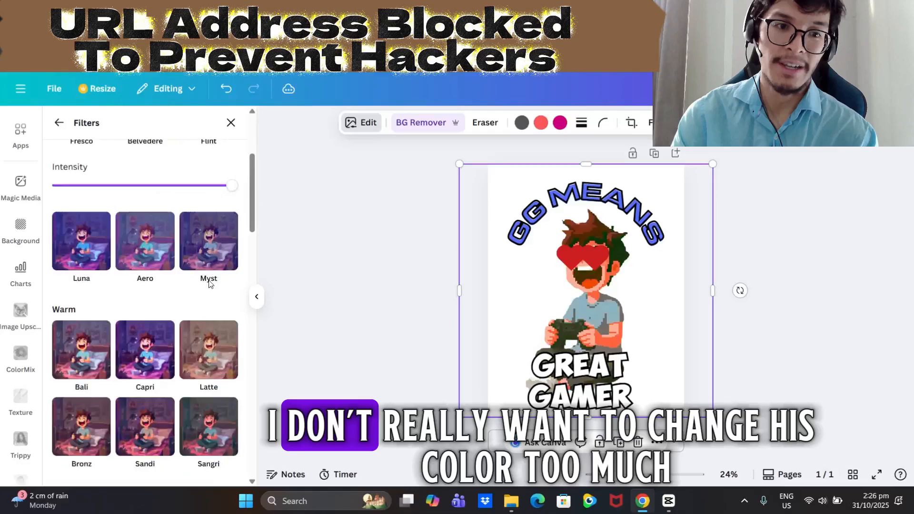
pyautogui.click(212, 242)
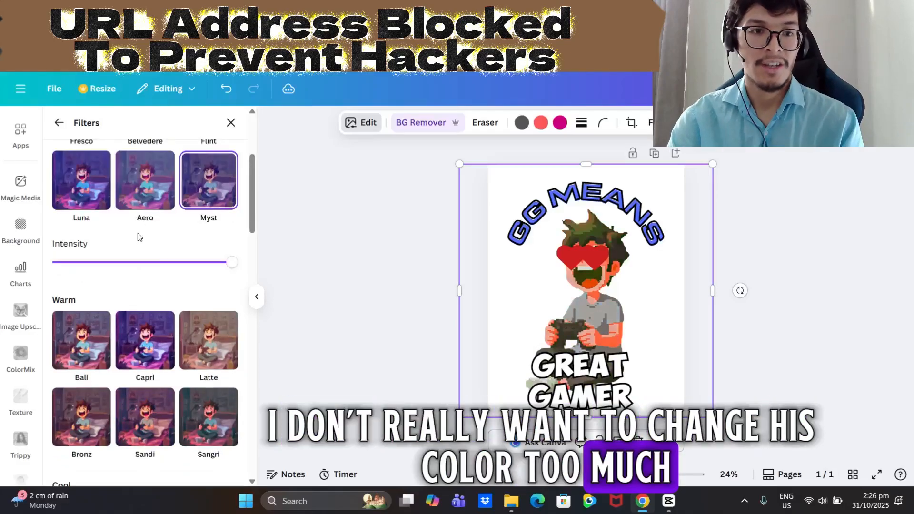
pyautogui.scroll(2, 143, 229)
pyautogui.click(95, 243)
pyautogui.scroll(1, 97, 260)
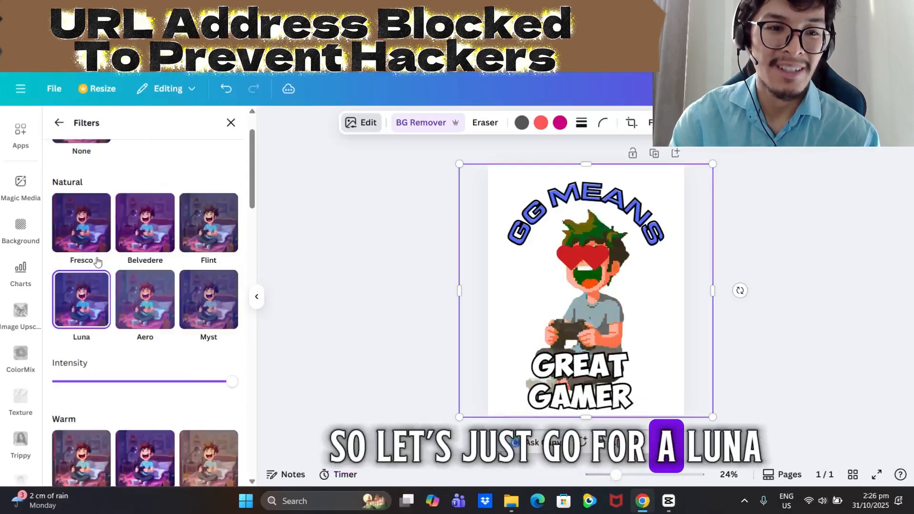
pyautogui.click(95, 233)
pyautogui.click(82, 352)
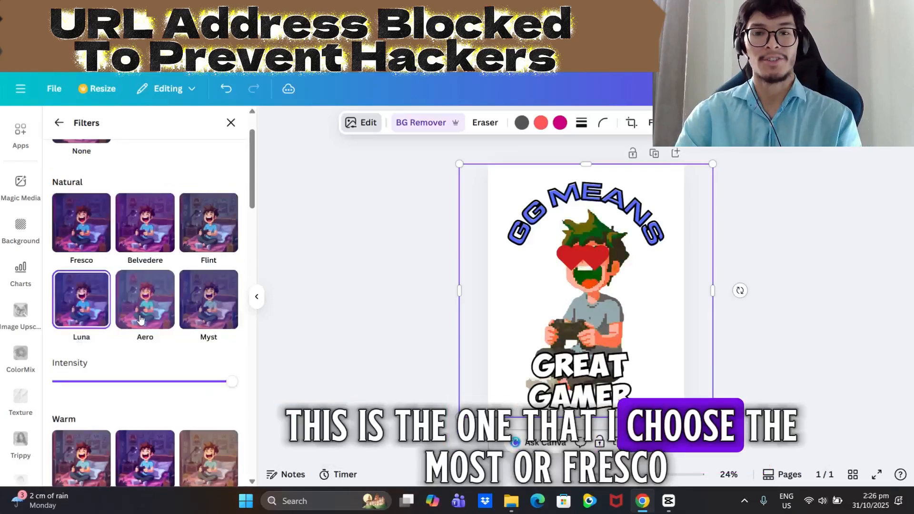
# Apply the natural Fresco filter to the gamer image at full intensity
pyautogui.click(87, 239)
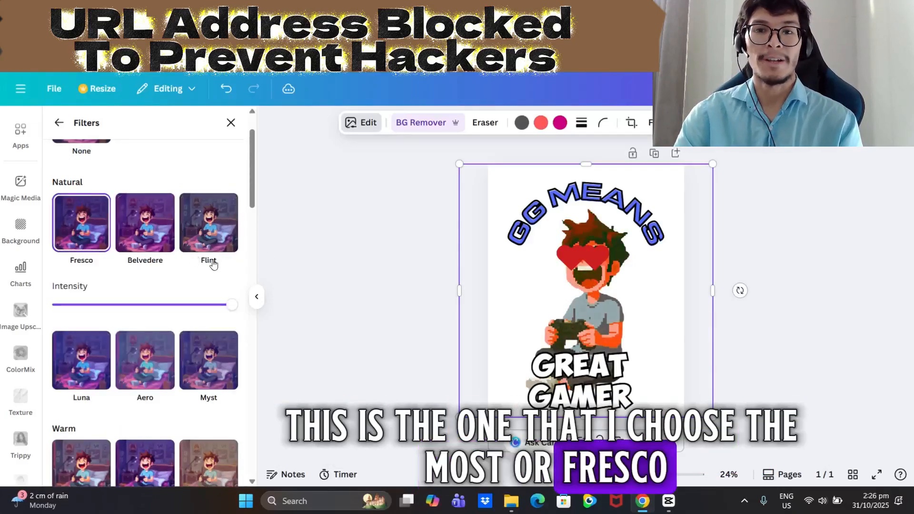
pyautogui.scroll(1, 210, 262)
pyautogui.moveTo(227, 359); pyautogui.dragTo(264, 370)
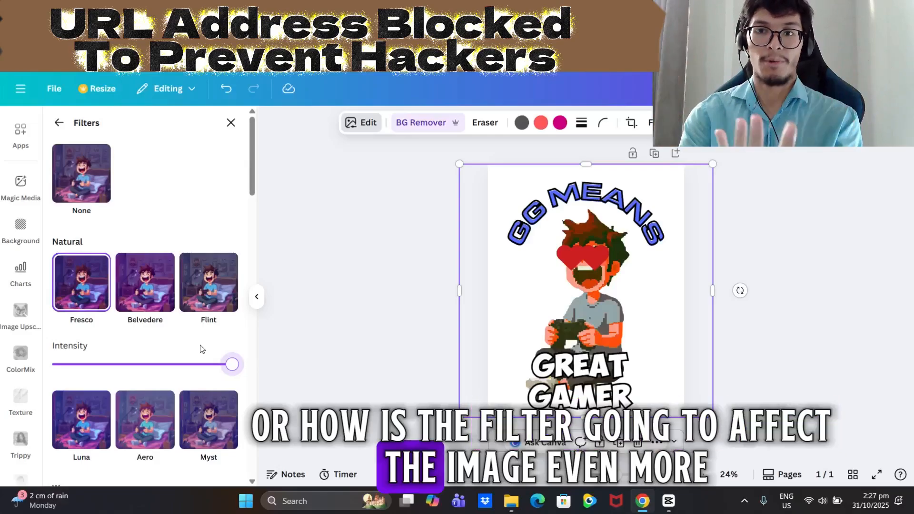
# Try lower intensities of the Fresco filter on the gamer image and return it to full intensity
pyautogui.moveTo(232, 365); pyautogui.dragTo(173, 371)
pyautogui.moveTo(57, 368)
pyautogui.mouseDown()
pyautogui.moveTo(227, 365)
pyautogui.moveTo(60, 366)
pyautogui.mouseUp()
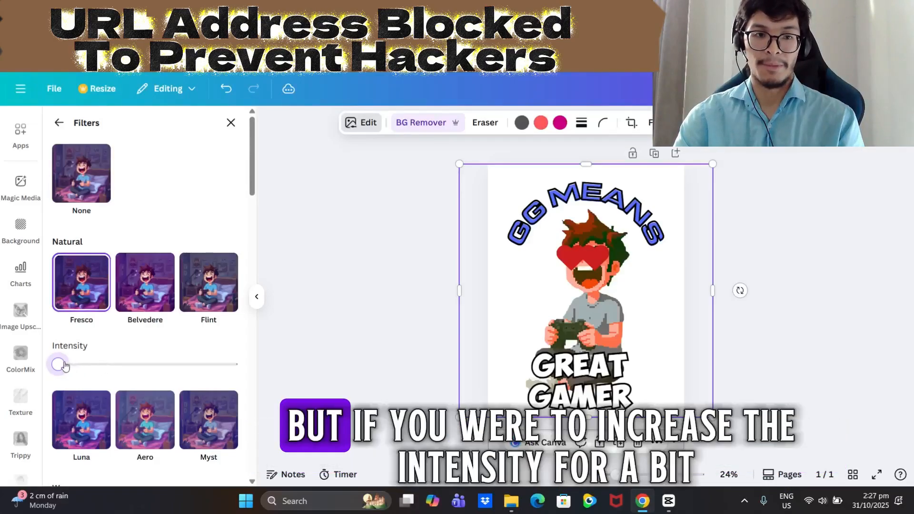
pyautogui.moveTo(169, 369); pyautogui.dragTo(108, 373)
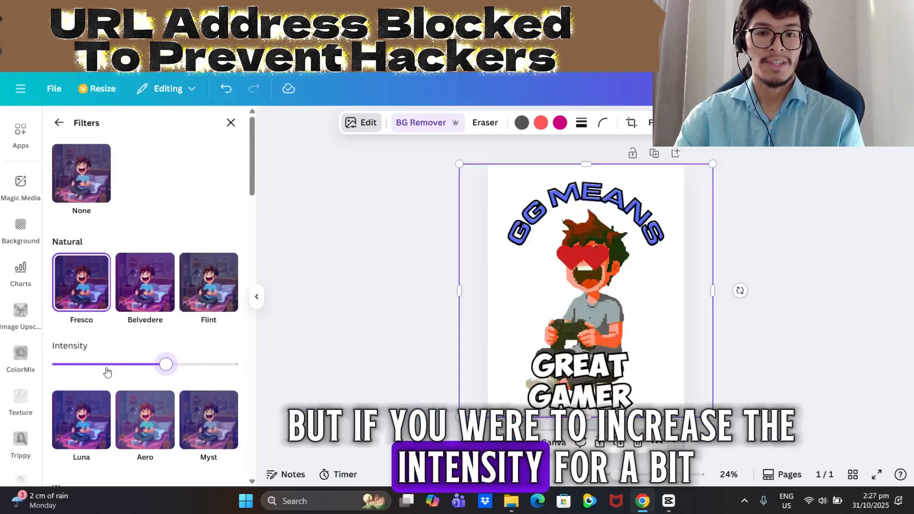
pyautogui.moveTo(226, 371); pyautogui.dragTo(234, 368)
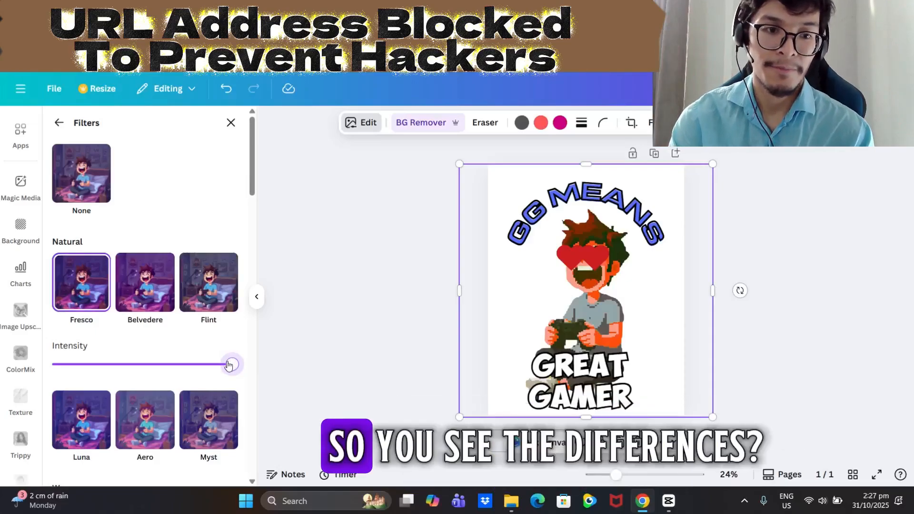
pyautogui.moveTo(229, 365)
pyautogui.mouseDown()
pyautogui.moveTo(67, 365)
pyautogui.moveTo(229, 364)
pyautogui.mouseUp()
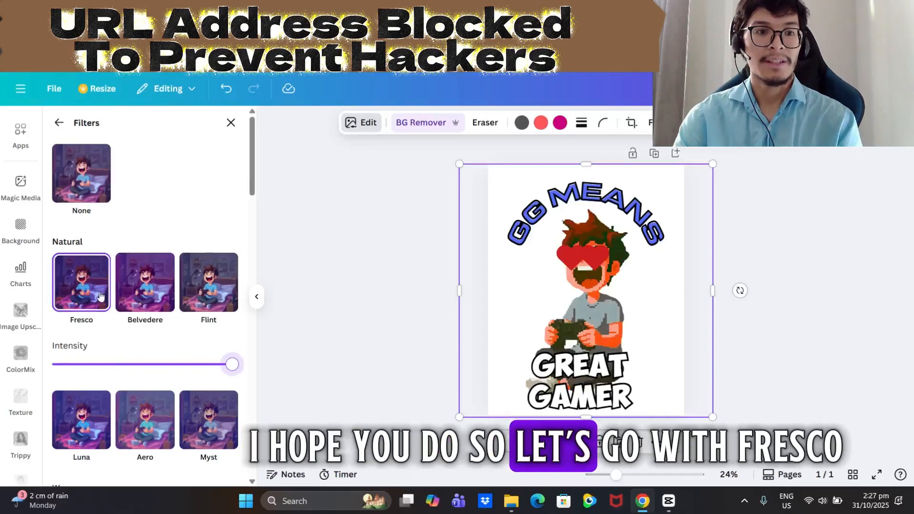
# Try the Outline, Angled and Drop shadows on the gamer image, reset the shadow to None and leave image editing
pyautogui.click(57, 123)
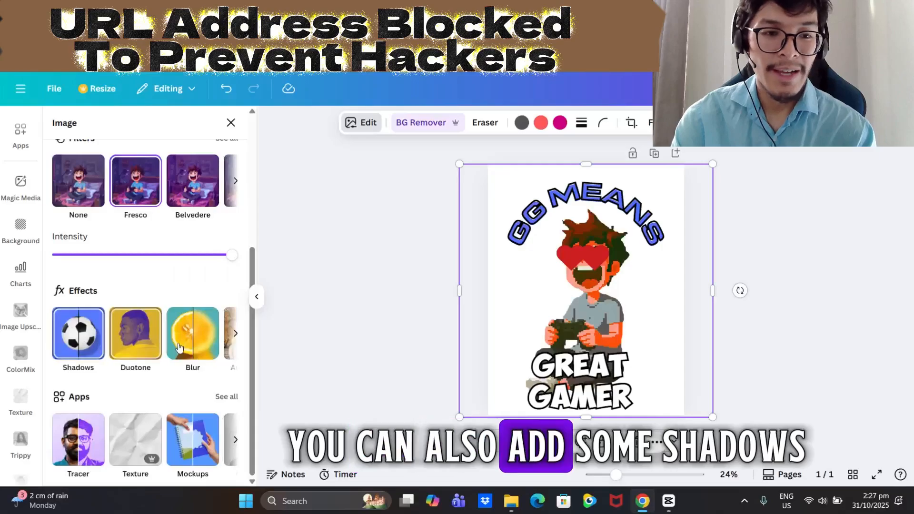
pyautogui.click(78, 334)
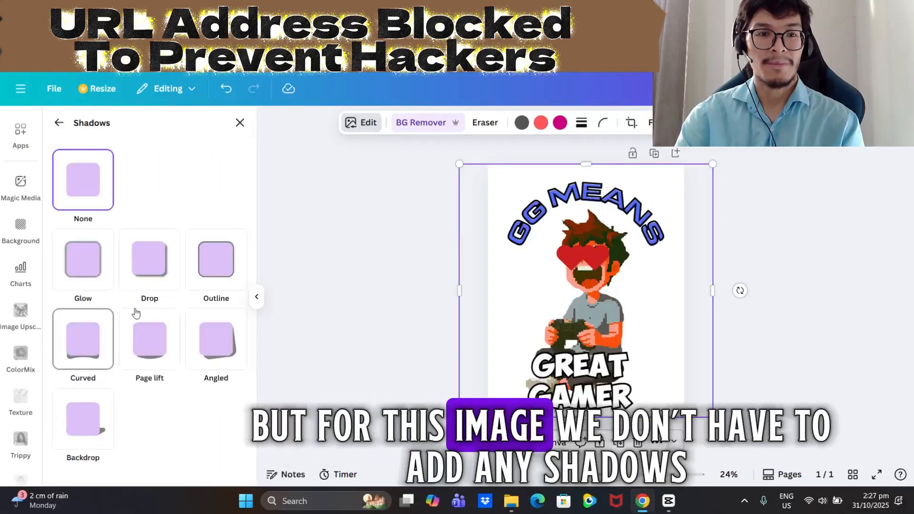
pyautogui.click(208, 255)
pyautogui.click(217, 336)
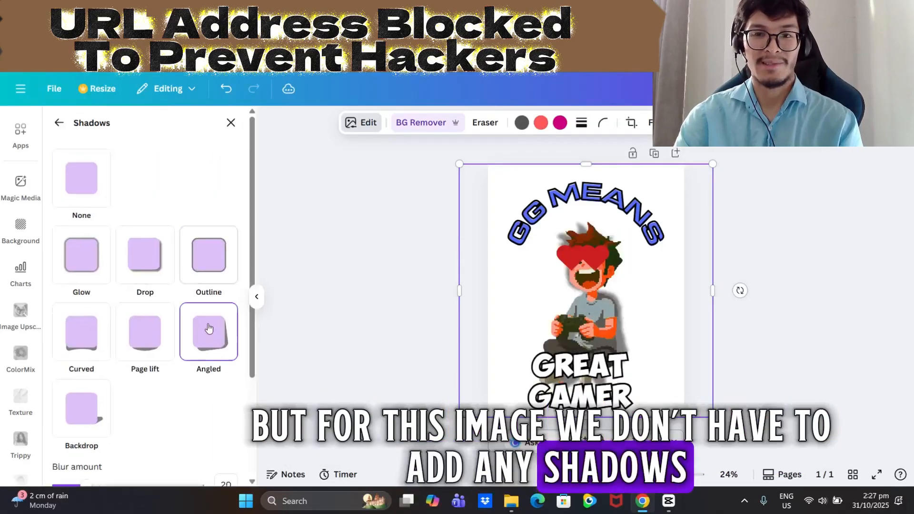
pyautogui.click(161, 265)
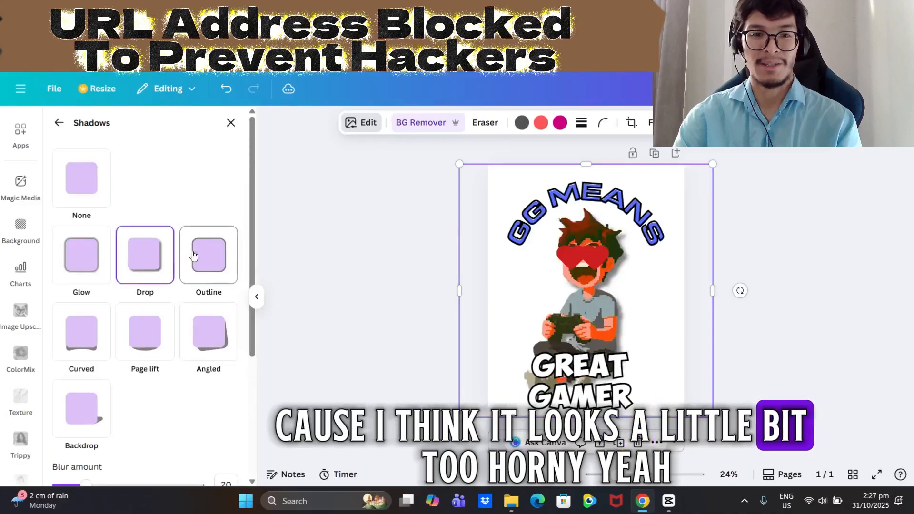
pyautogui.click(209, 255)
pyautogui.click(81, 177)
pyautogui.click(59, 124)
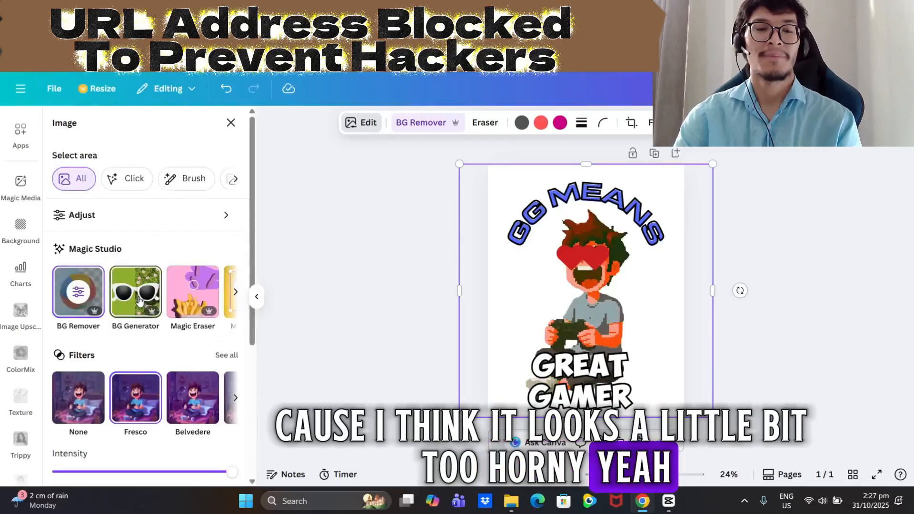
pyautogui.scroll(-5, 138, 301)
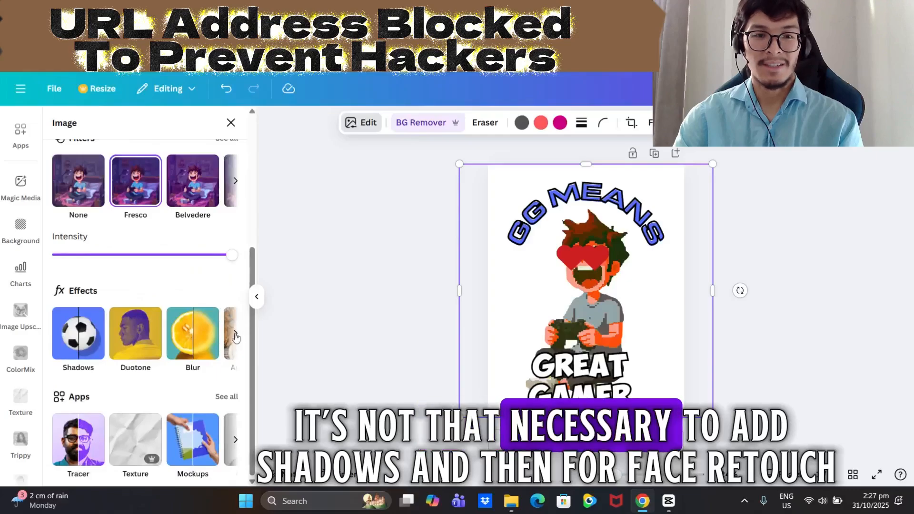
pyautogui.click(235, 336)
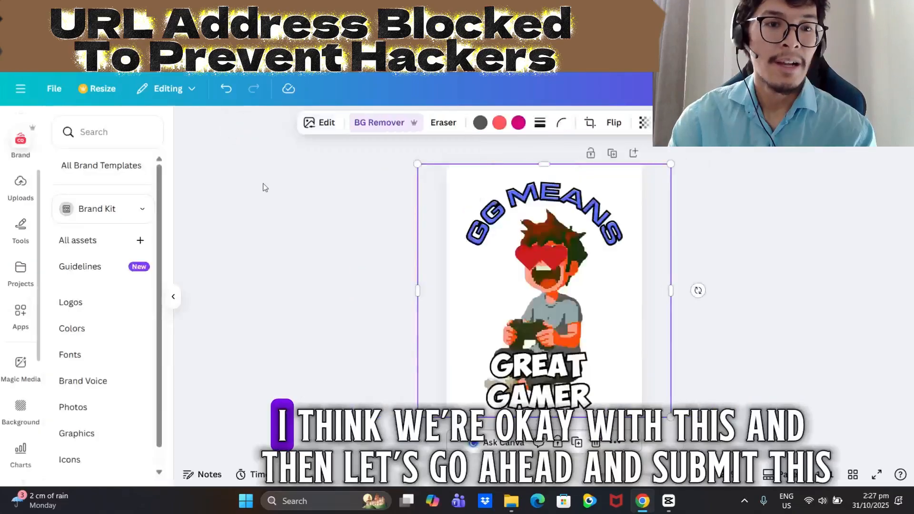
pyautogui.click(329, 245)
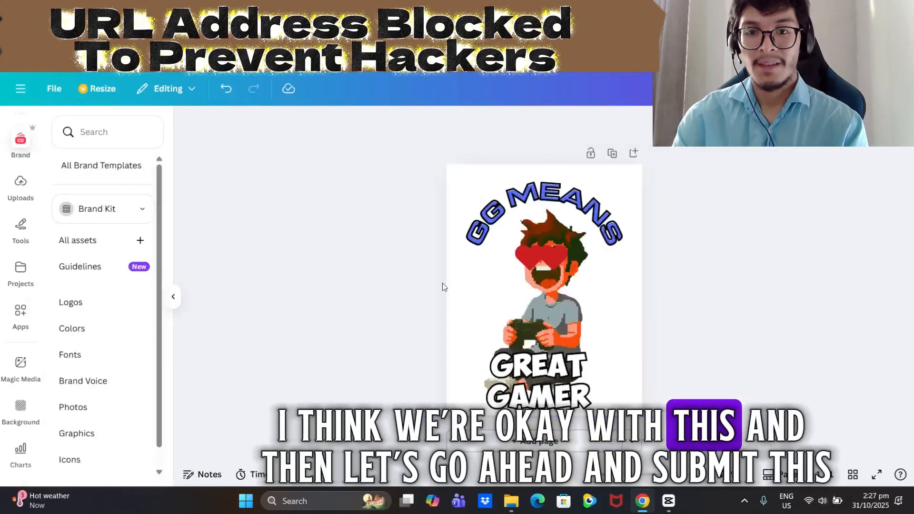
# Open the download settings for the design and choose PNG as the file type
pyautogui.click(538, 379)
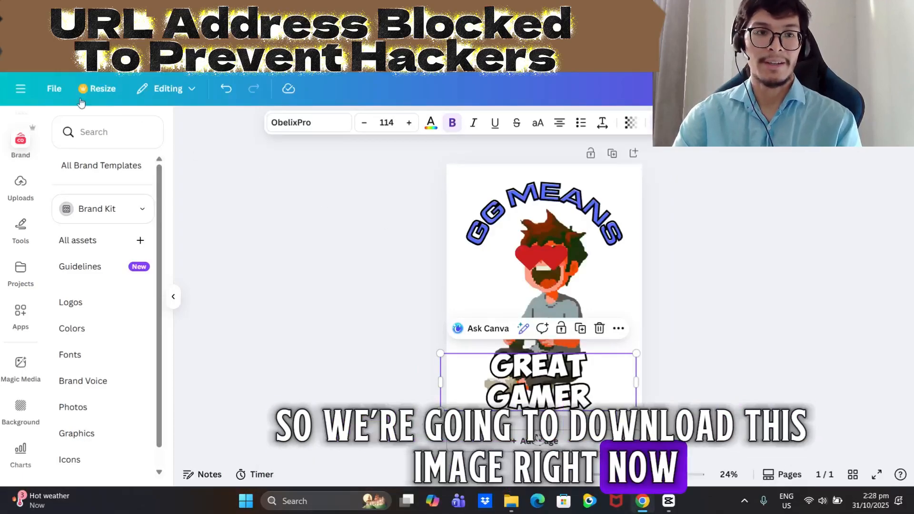
pyautogui.click(54, 88)
pyautogui.click(104, 358)
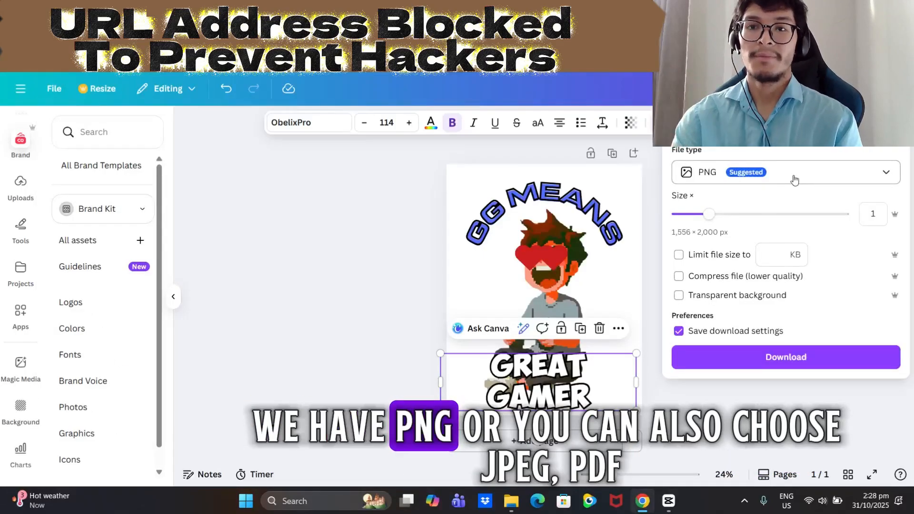
pyautogui.click(794, 179)
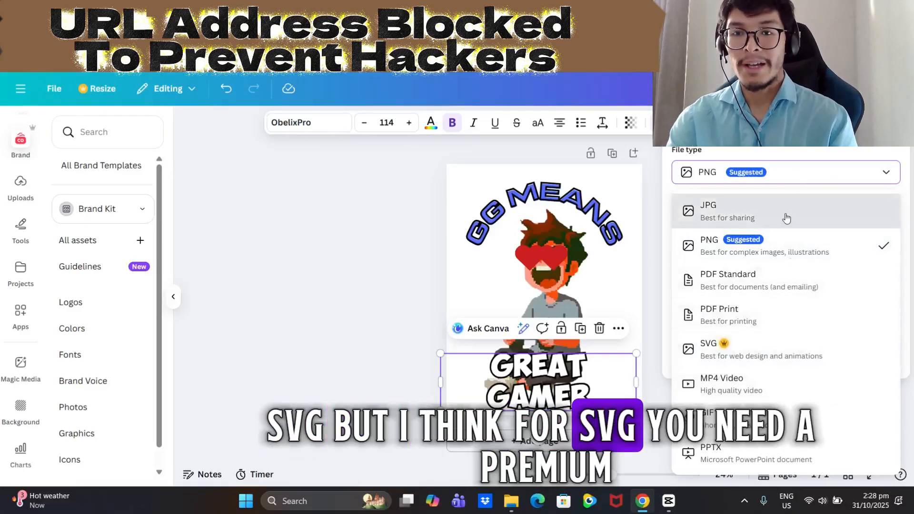
pyautogui.click(778, 238)
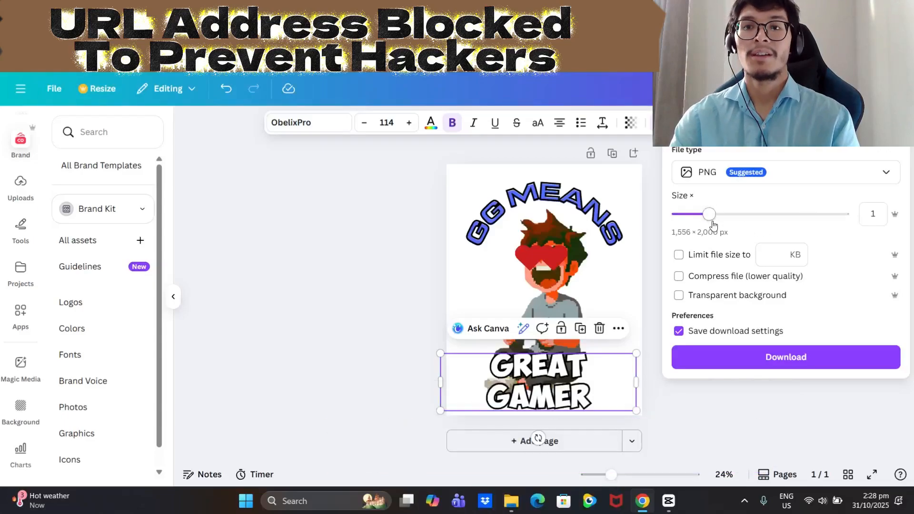
# Set the PNG download size multiplier to 3, for 4,667 × 6,000 px
pyautogui.moveTo(709, 214); pyautogui.dragTo(836, 222)
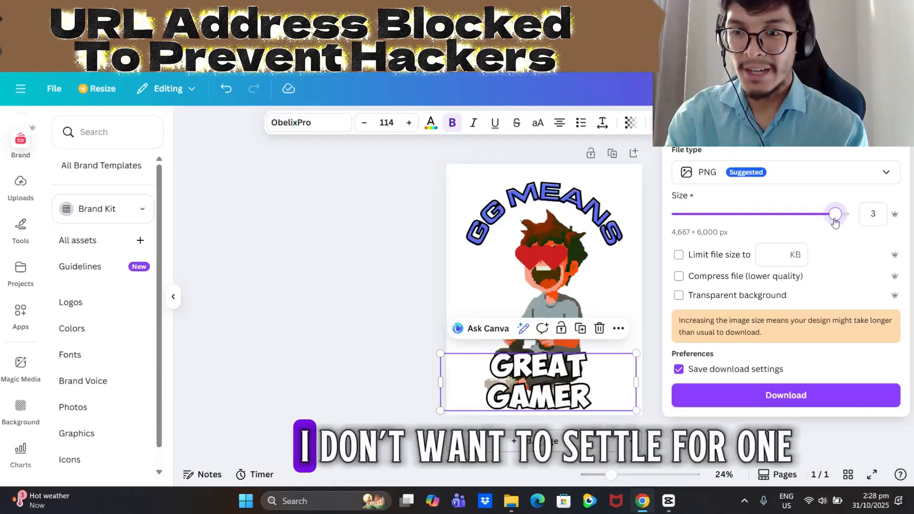
pyautogui.moveTo(836, 222)
pyautogui.mouseDown()
pyautogui.moveTo(703, 216)
pyautogui.moveTo(837, 218)
pyautogui.mouseUp()
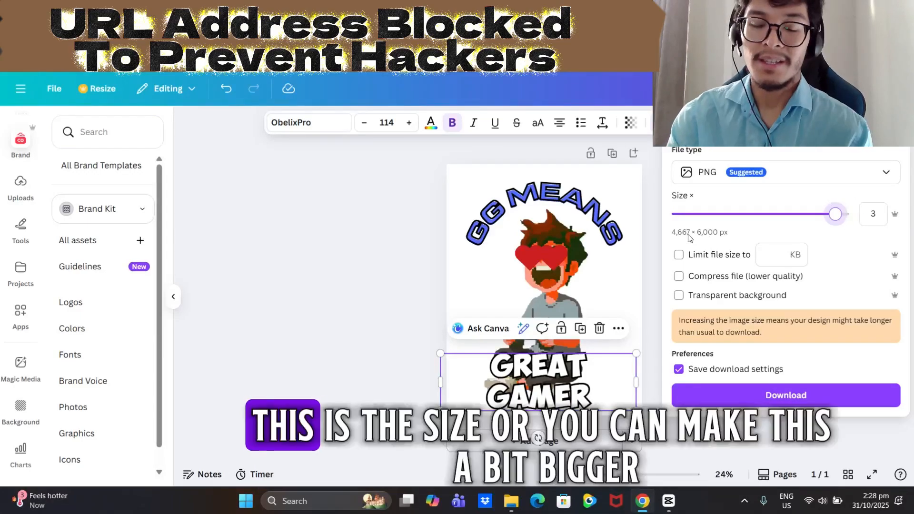
pyautogui.moveTo(836, 214)
pyautogui.mouseDown()
pyautogui.moveTo(844, 214)
pyautogui.moveTo(832, 218)
pyautogui.mouseUp()
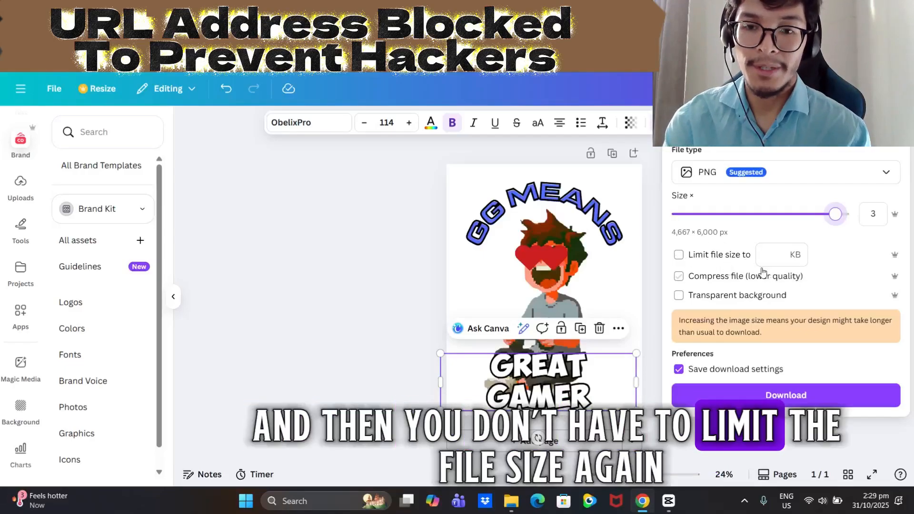
# Turn on the transparent background and download the design, keeping the size multiplier at 3
pyautogui.click(709, 296)
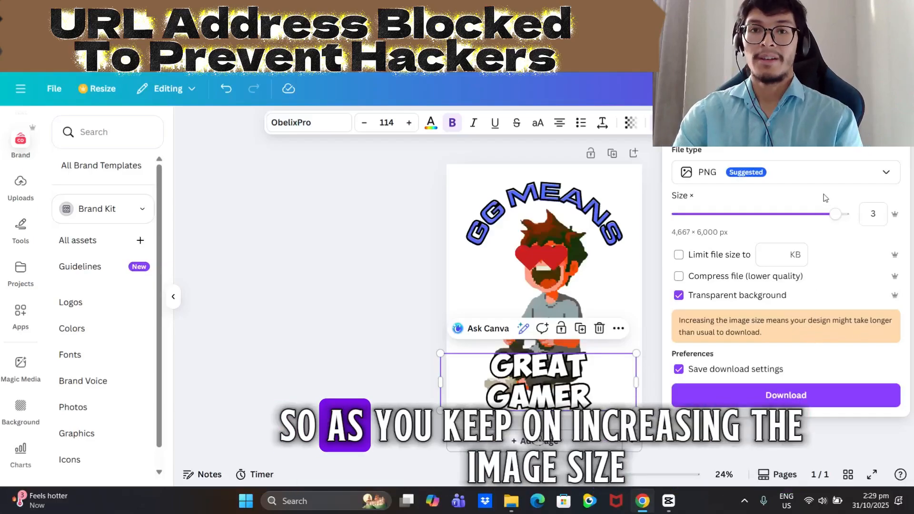
pyautogui.moveTo(841, 216)
pyautogui.mouseDown()
pyautogui.moveTo(780, 213)
pyautogui.moveTo(837, 215)
pyautogui.mouseUp()
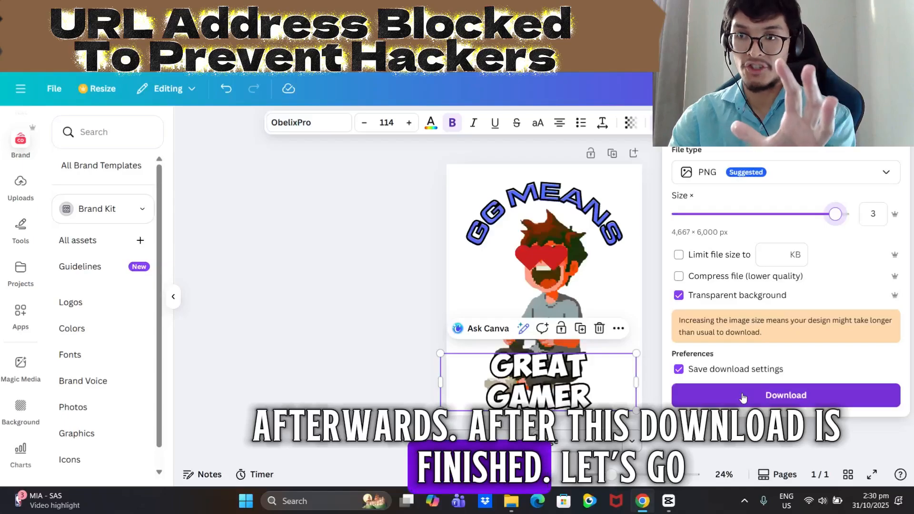
pyautogui.click(744, 397)
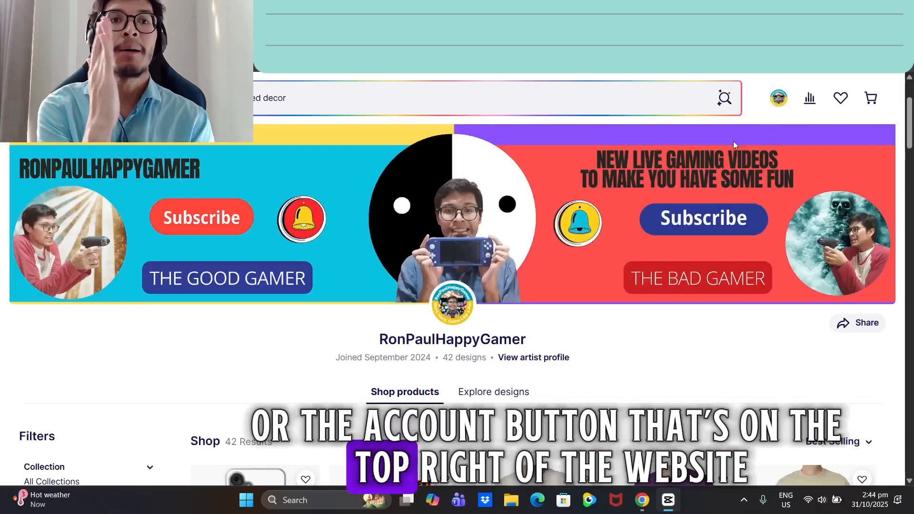
# Switch to Redbubble, start adding a new work, upload the gamer design and bring up its tags, description and media fields
pyautogui.click(780, 99)
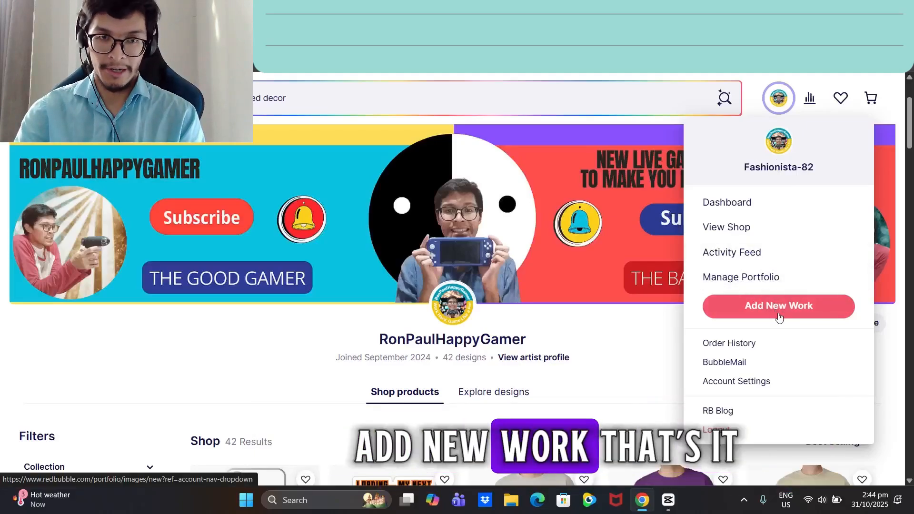
pyautogui.click(779, 316)
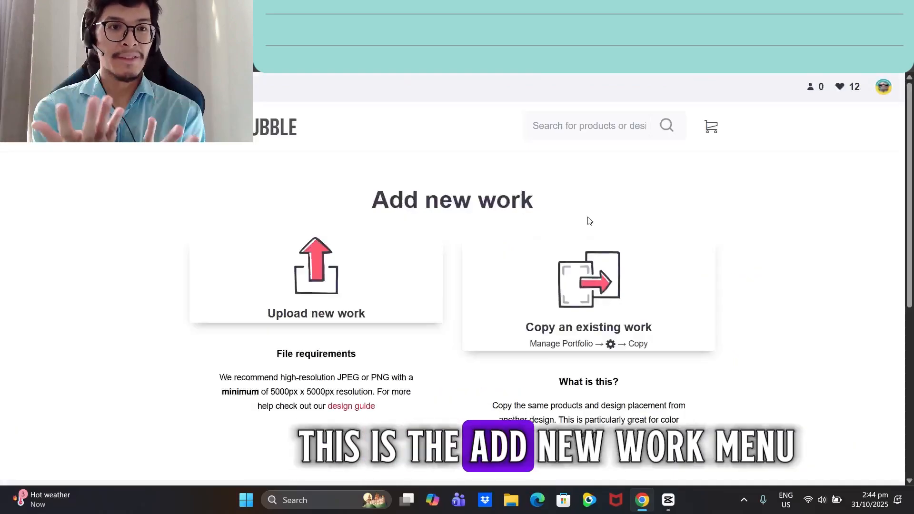
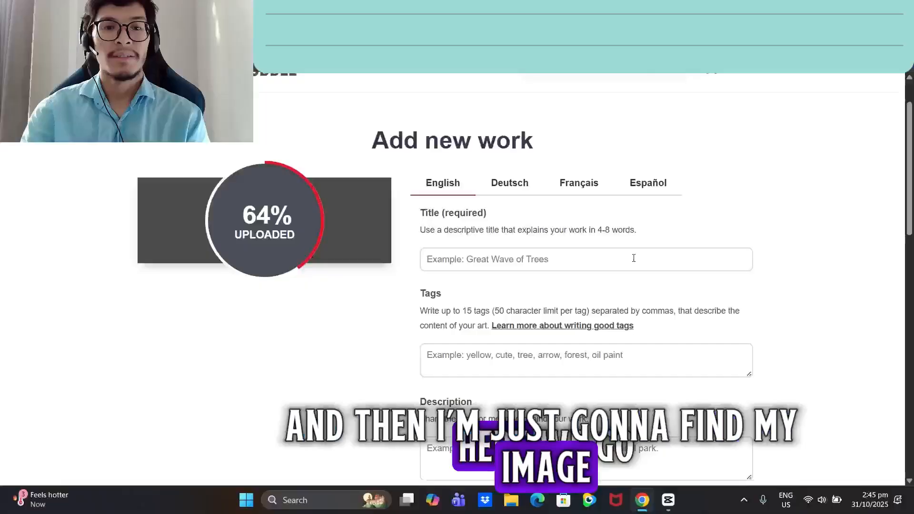
pyautogui.scroll(-4, 634, 258)
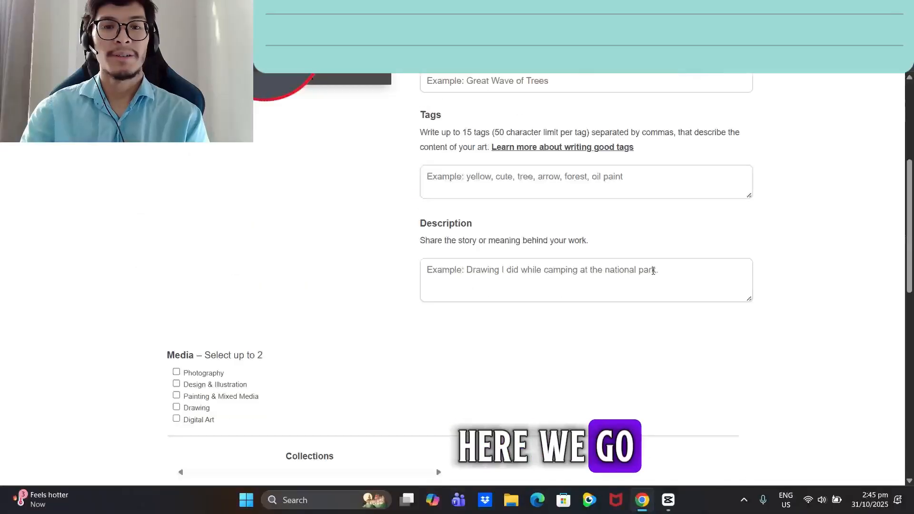
pyautogui.scroll(5, 538, 210)
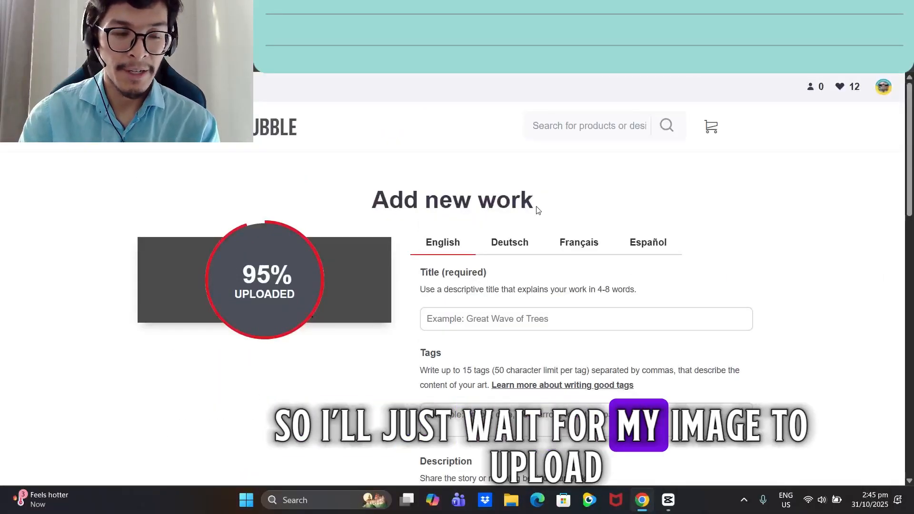
pyautogui.scroll(-1, 539, 210)
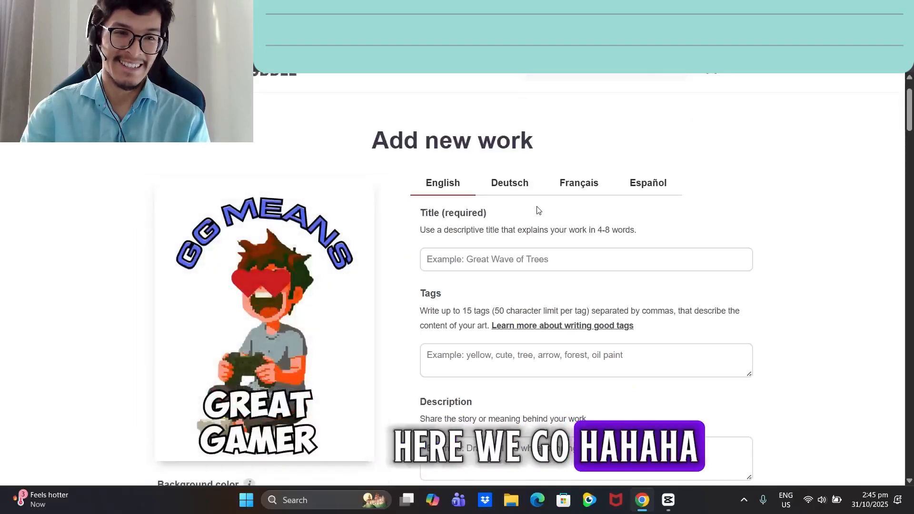
pyautogui.scroll(-7, 537, 210)
pyautogui.scroll(6, 543, 250)
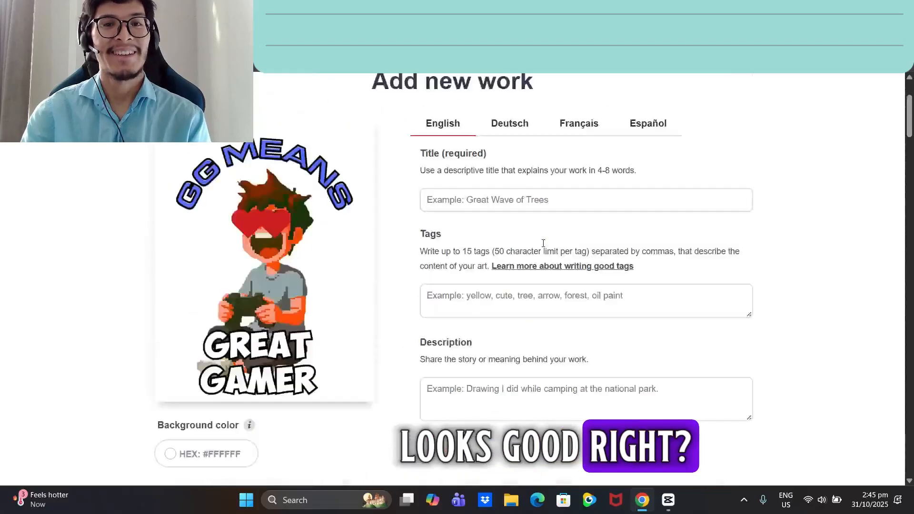
pyautogui.scroll(1, 543, 242)
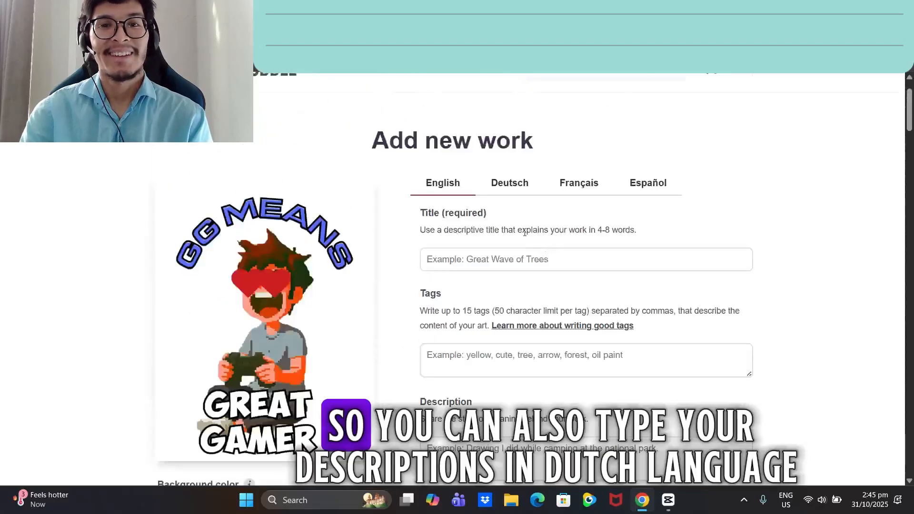
# Review the German, French and Spanish versions of the work details form, ending on the English version
pyautogui.click(520, 189)
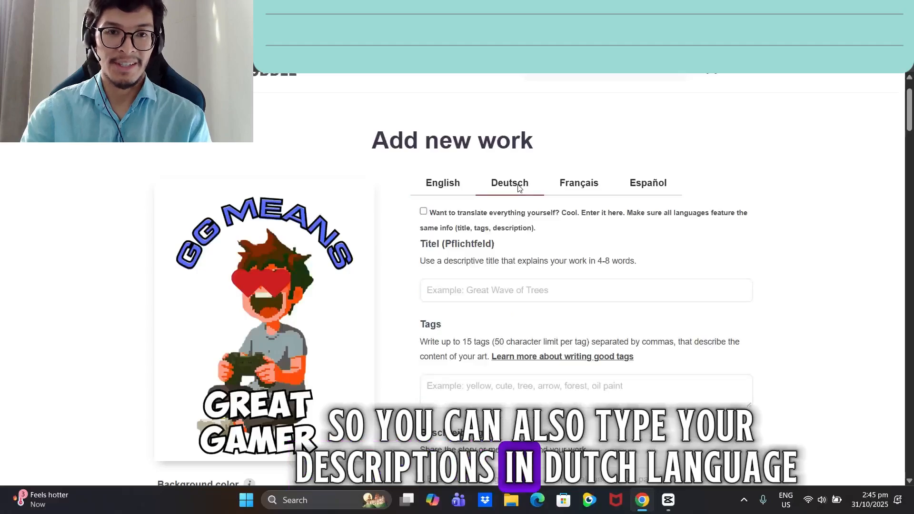
pyautogui.click(588, 193)
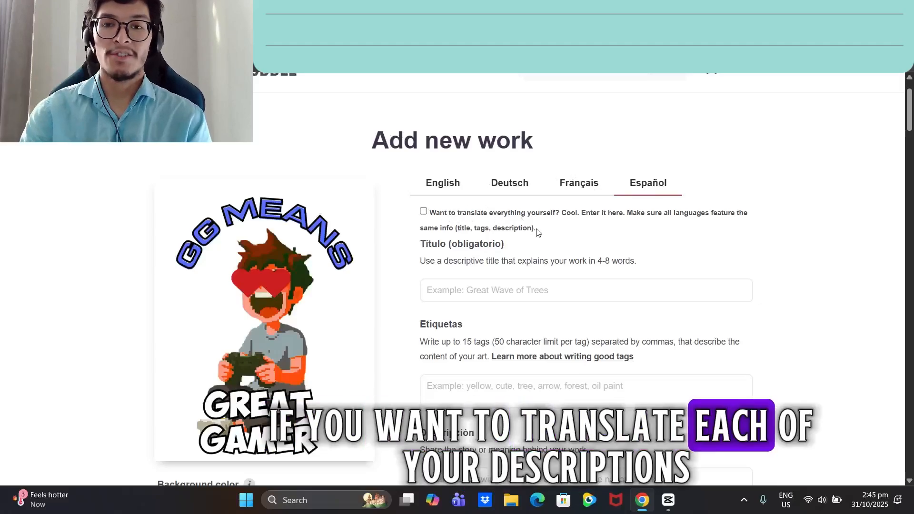
pyautogui.scroll(-3, 539, 233)
pyautogui.scroll(2, 519, 143)
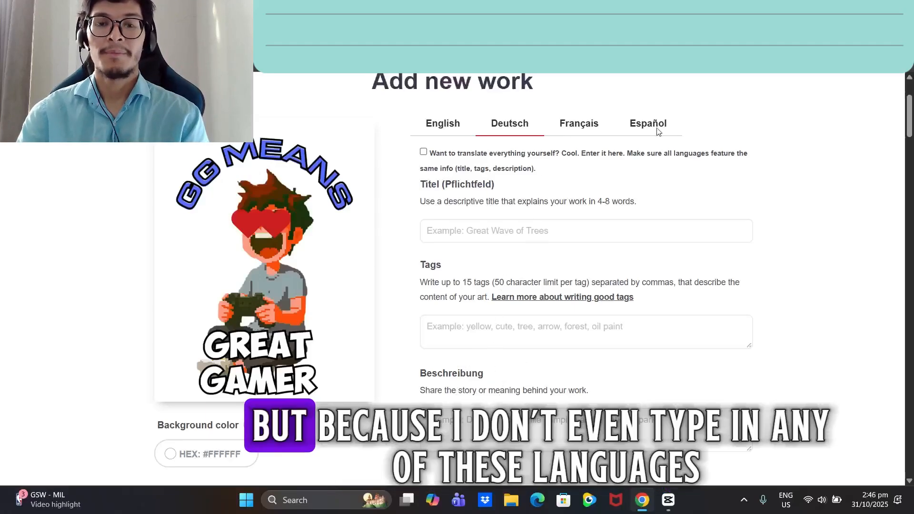
pyautogui.click(634, 124)
pyautogui.click(590, 129)
pyautogui.click(512, 128)
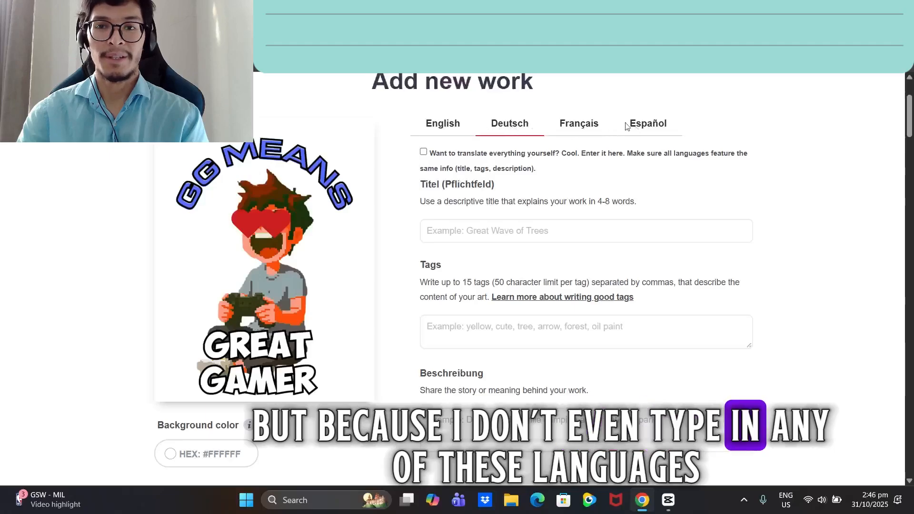
pyautogui.click(444, 124)
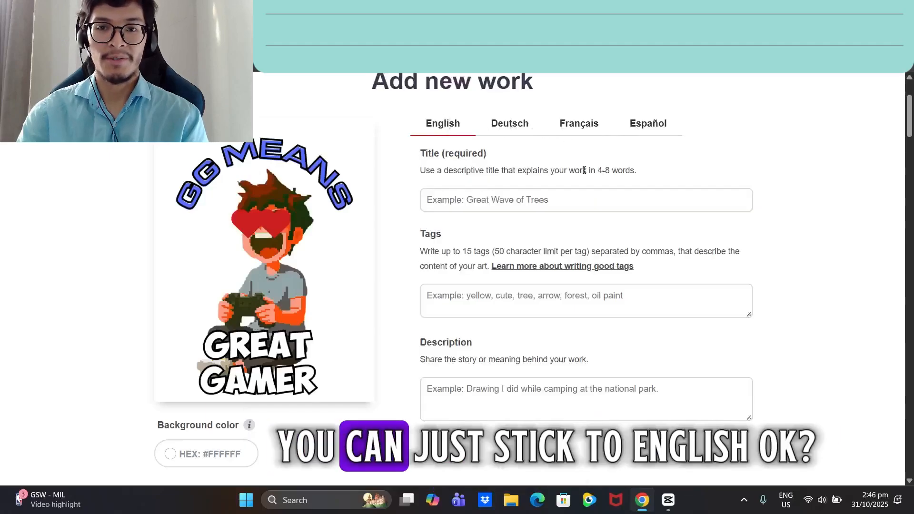
pyautogui.click(512, 126)
pyautogui.click(447, 125)
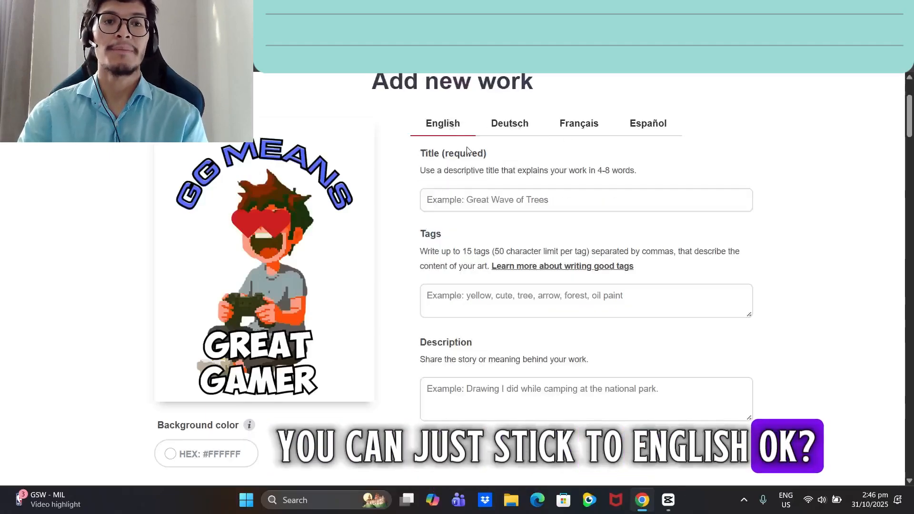
# Enter "GG Means Great Gamer" as the English title of the new work
pyautogui.click(467, 199)
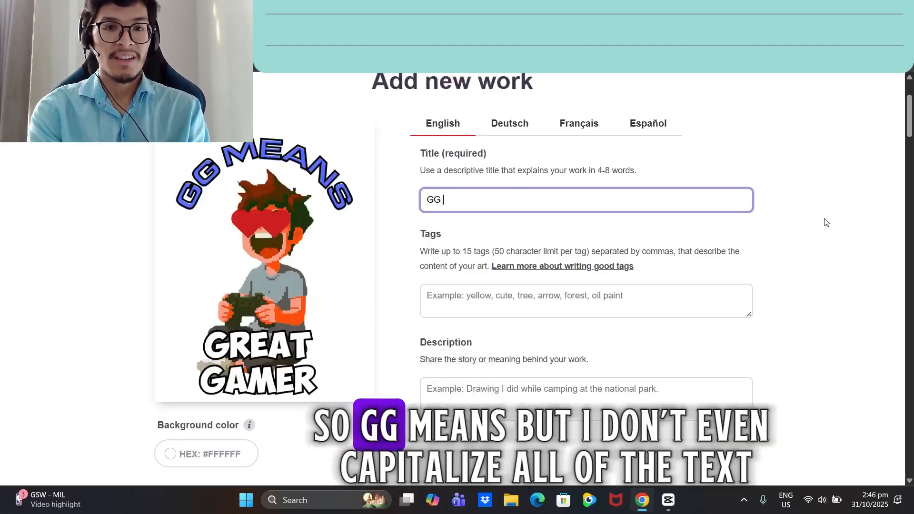
pyautogui.press('capslock')
pyautogui.write('Means')
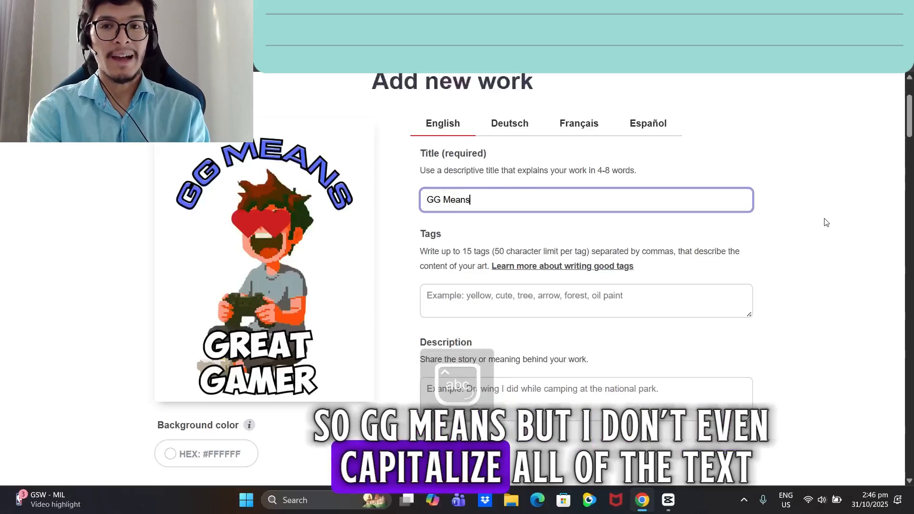
pyautogui.write(' Great G')
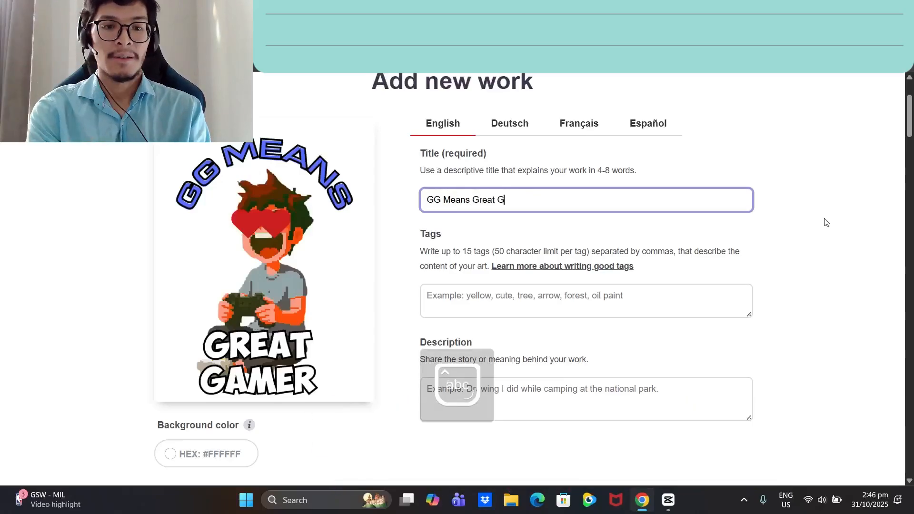
pyautogui.write('amer')
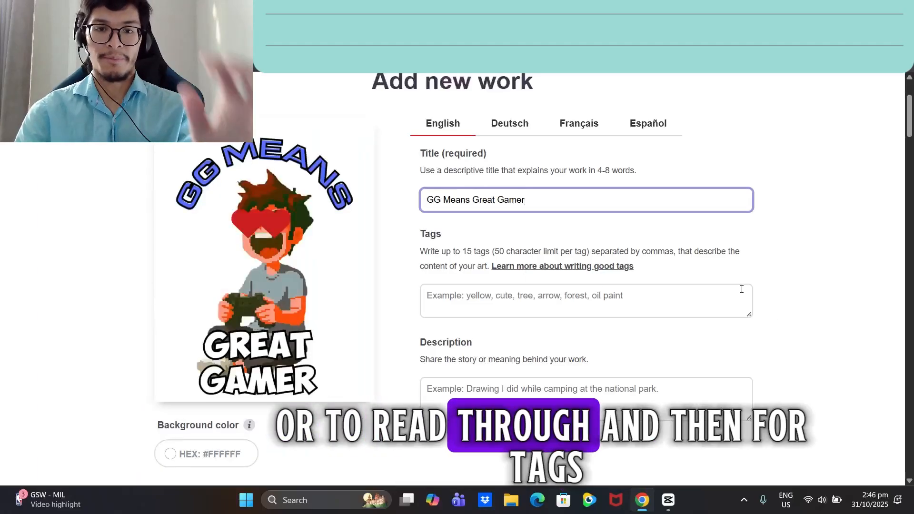
# Add the comma-separated tags gamer, controller, pixel art, hearts and love to the work
pyautogui.click(630, 300)
pyautogui.scroll(-1, 746, 239)
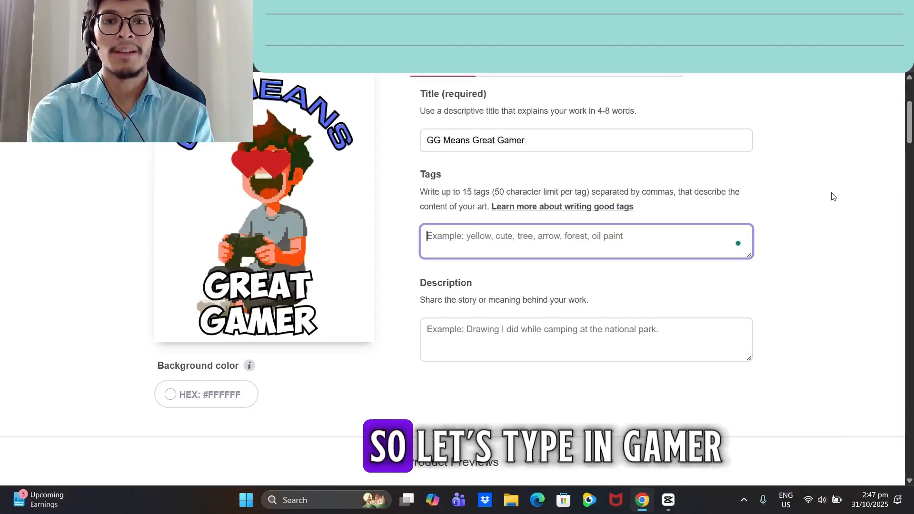
pyautogui.write('g')
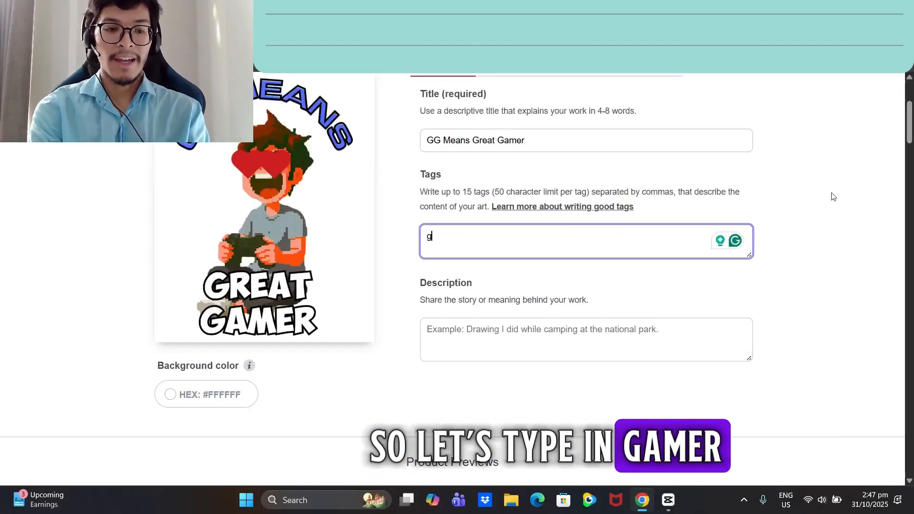
pyautogui.write('amer,')
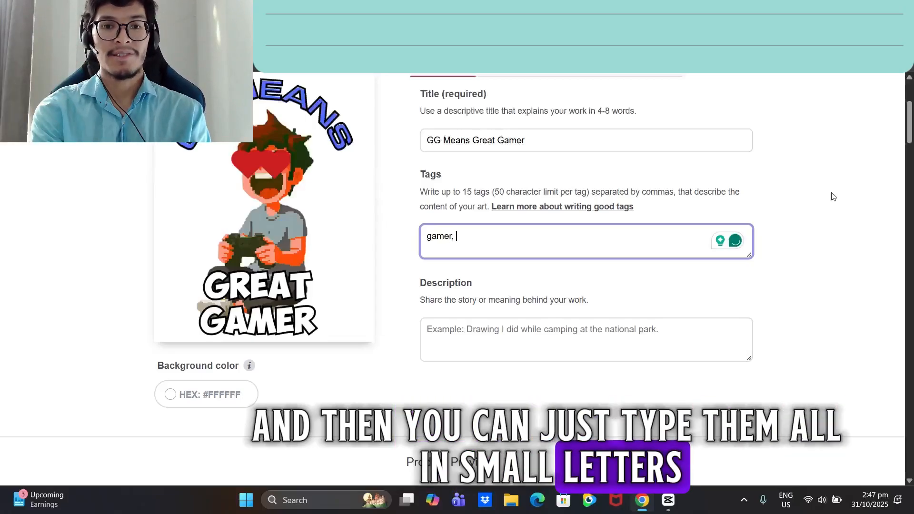
pyautogui.write(' co')
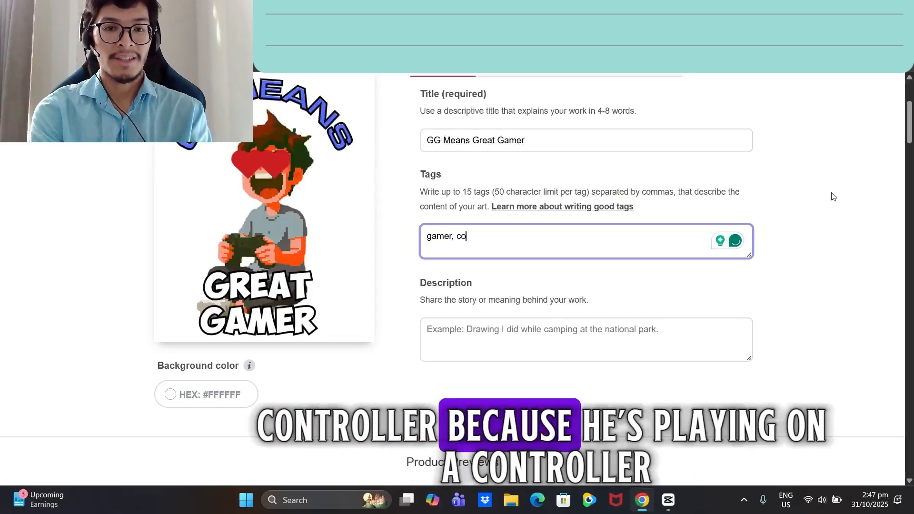
pyautogui.write('ntroller, ')
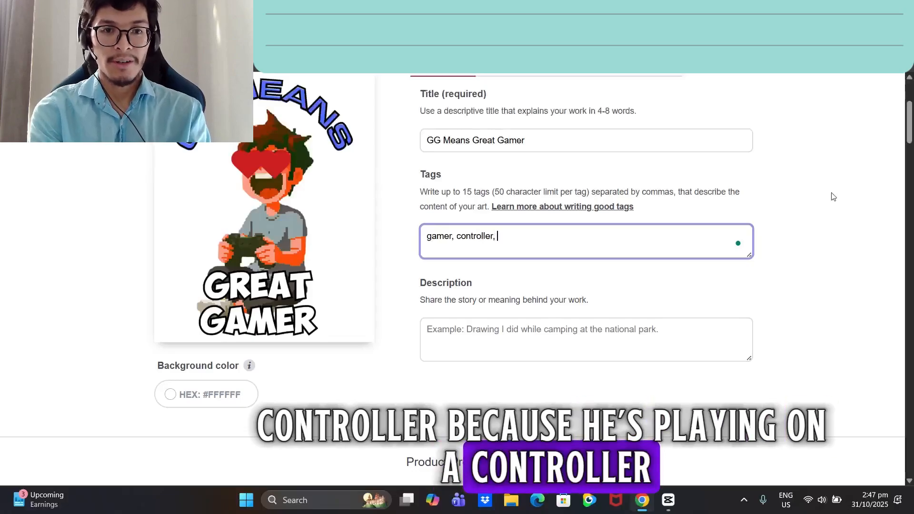
pyautogui.write('pixel ar')
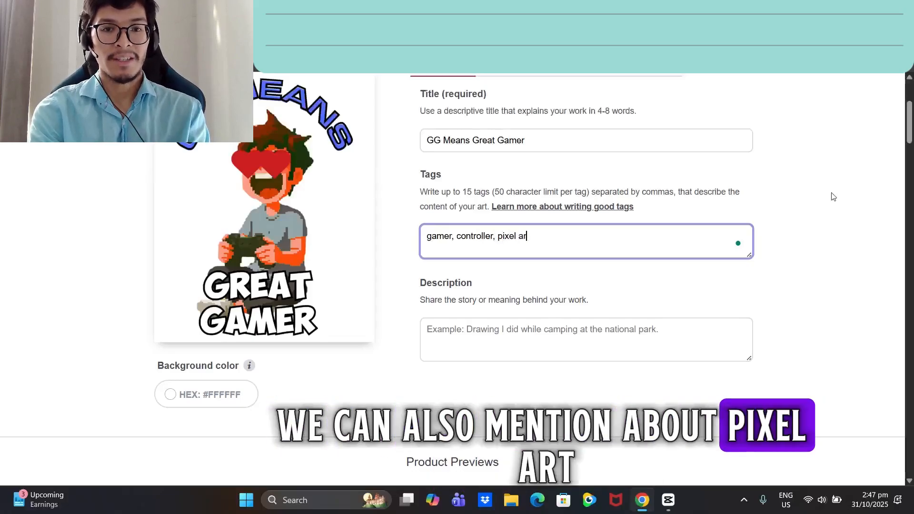
pyautogui.write('t,')
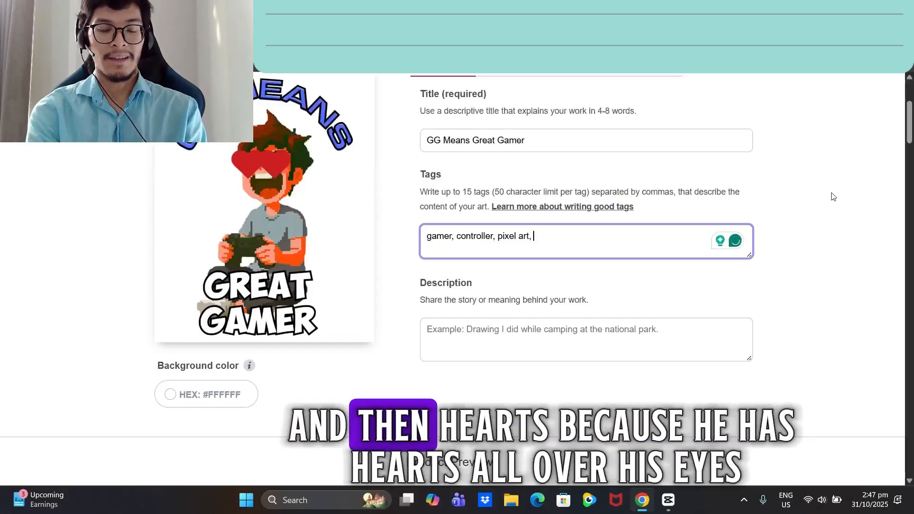
pyautogui.write('arts')
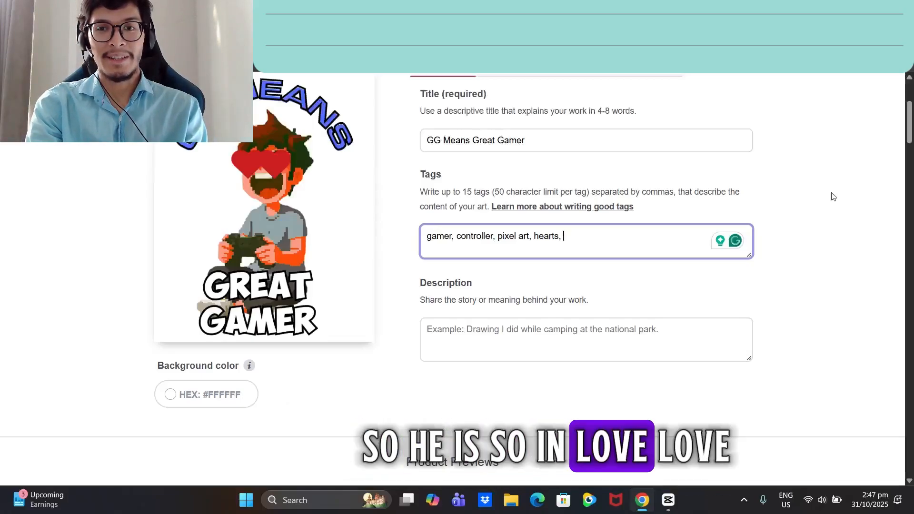
pyautogui.write(', love,')
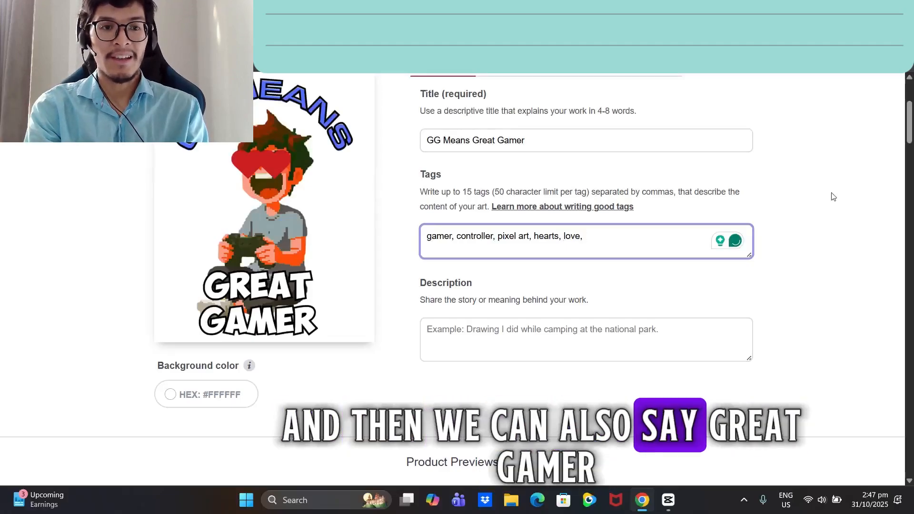
# Extend the tag list with great gamer, happy, surprised, excited, brilliant and delighted
pyautogui.write('great')
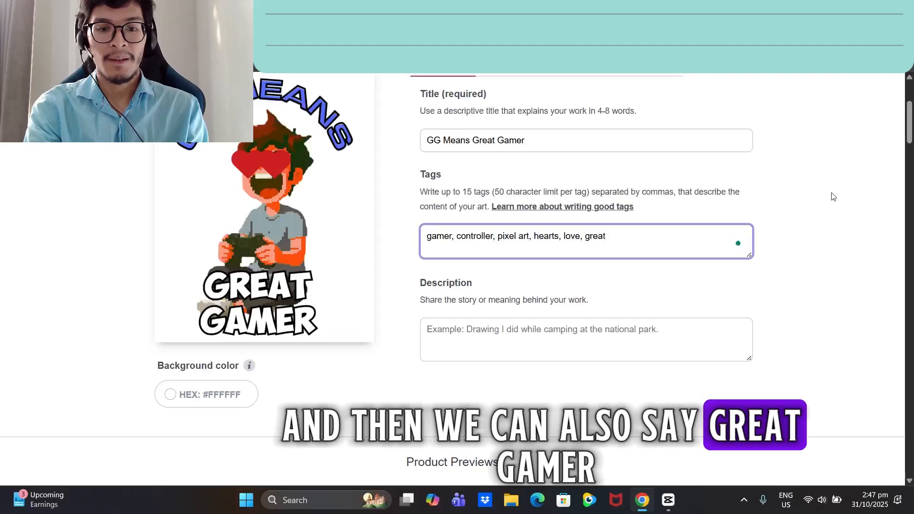
pyautogui.write(' gamer, hap')
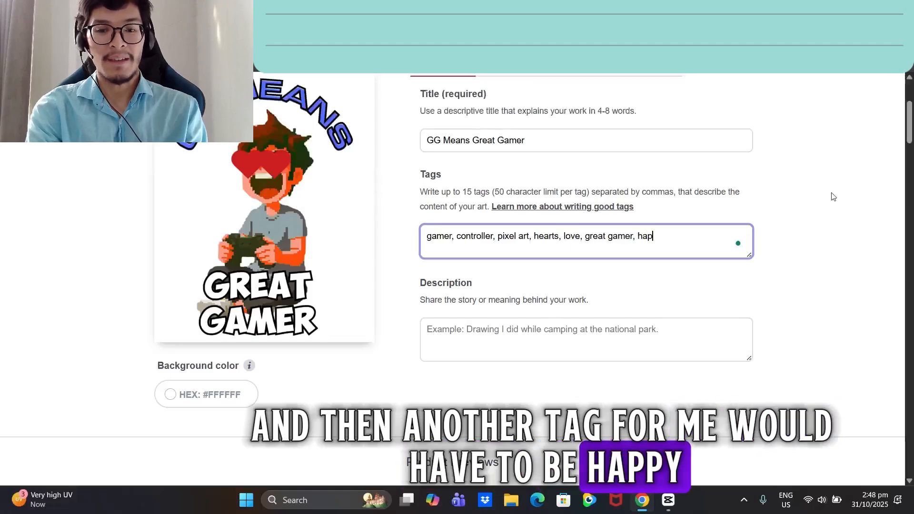
pyautogui.write('py, surpris')
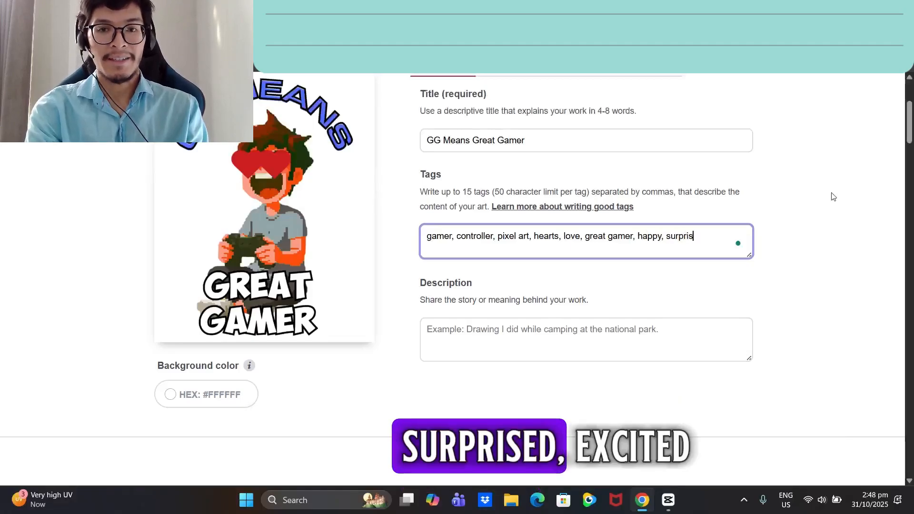
pyautogui.write('ed, excited,')
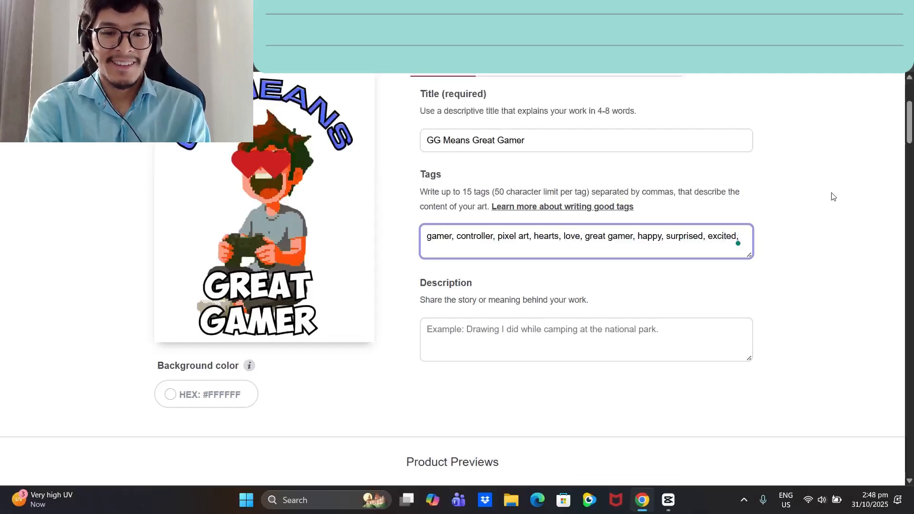
pyautogui.write(' brilliant,')
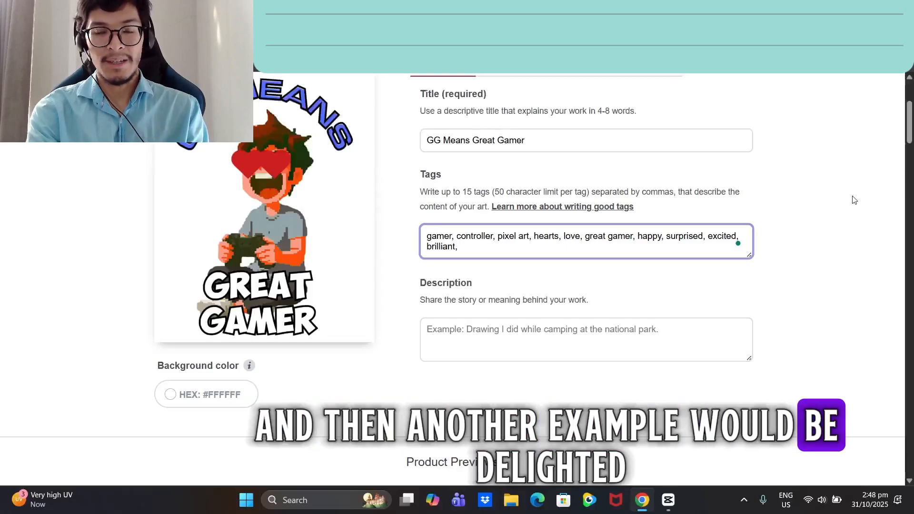
pyautogui.write('ghted')
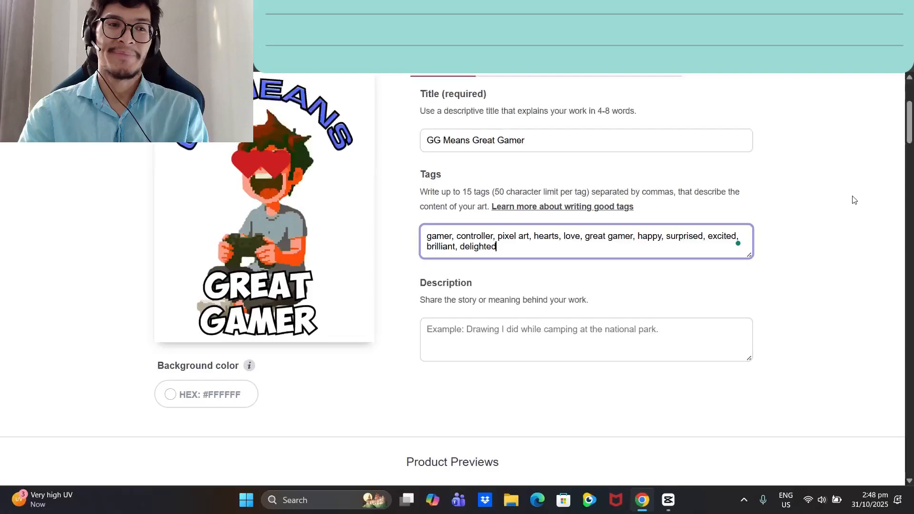
# Start the work's description with "I like the term GG because it reminds me of the time when I used to be"
pyautogui.click(587, 327)
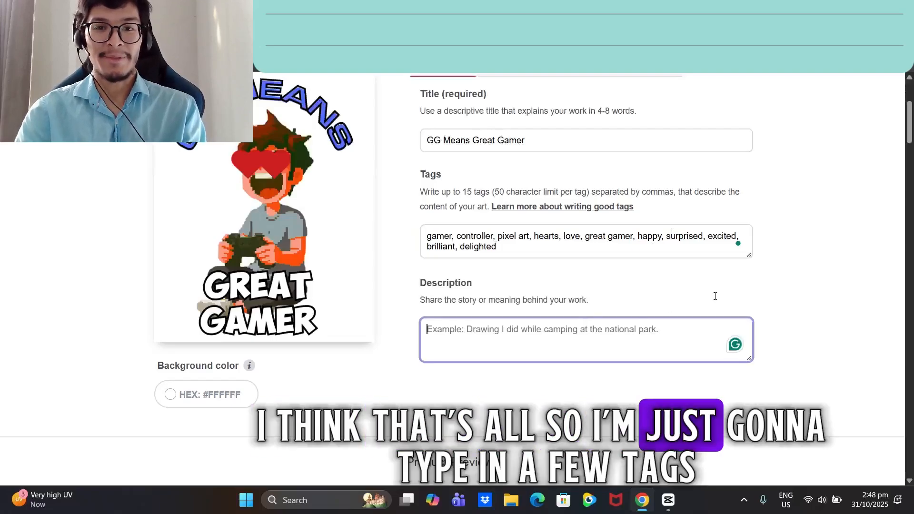
pyautogui.scroll(-1, 891, 256)
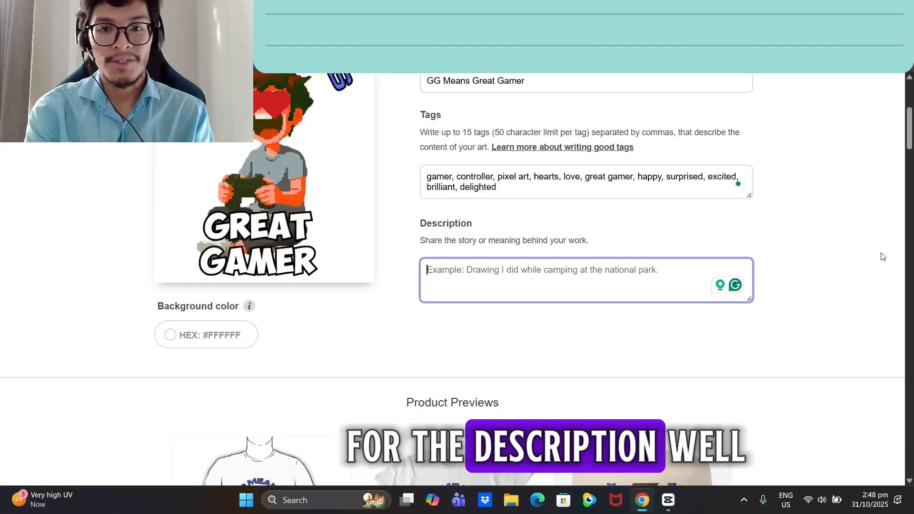
pyautogui.scroll(1, 884, 257)
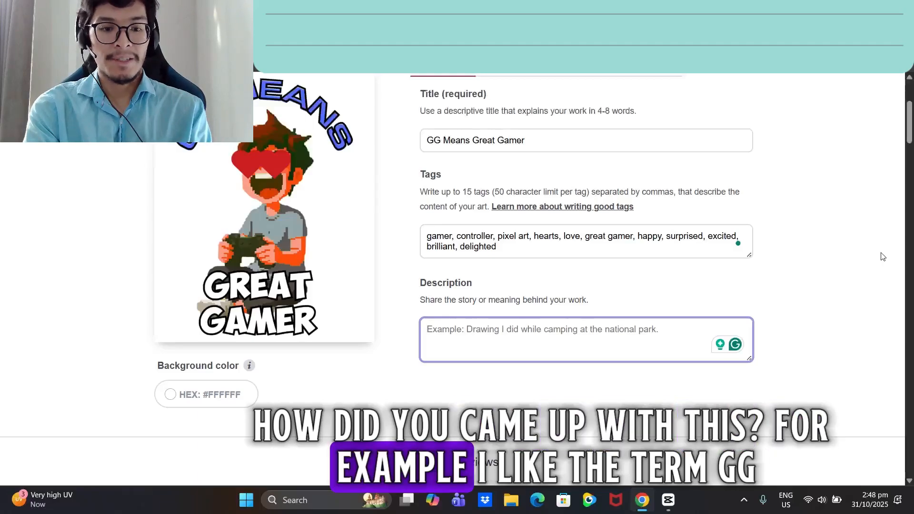
pyautogui.press('capslock')
pyautogui.write('like the term')
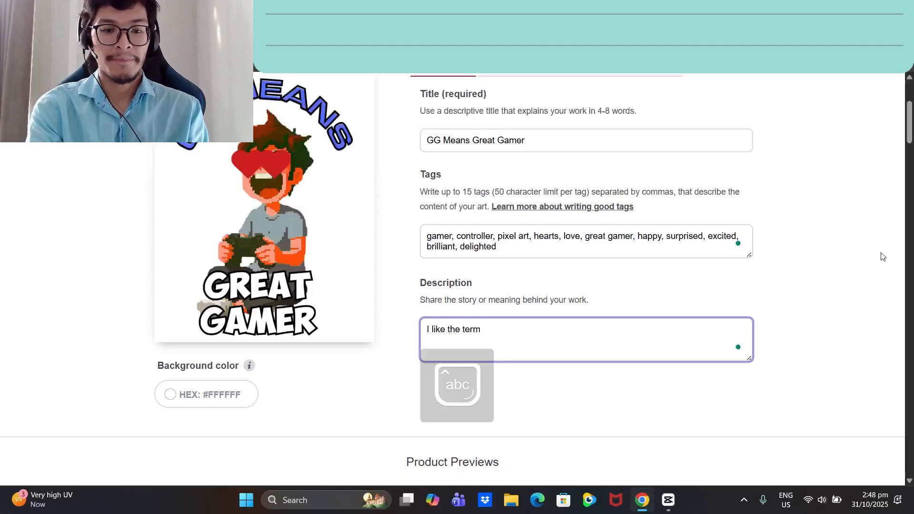
pyautogui.write(' GG ')
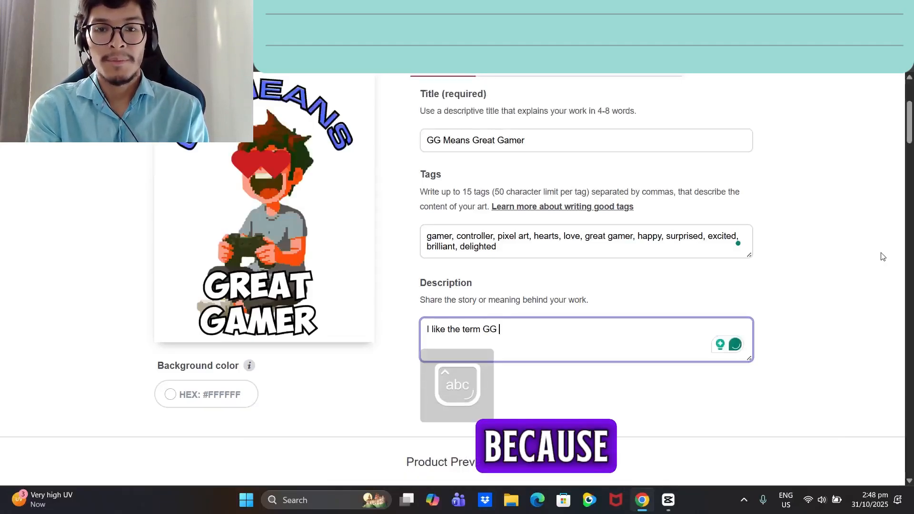
pyautogui.write('because it ')
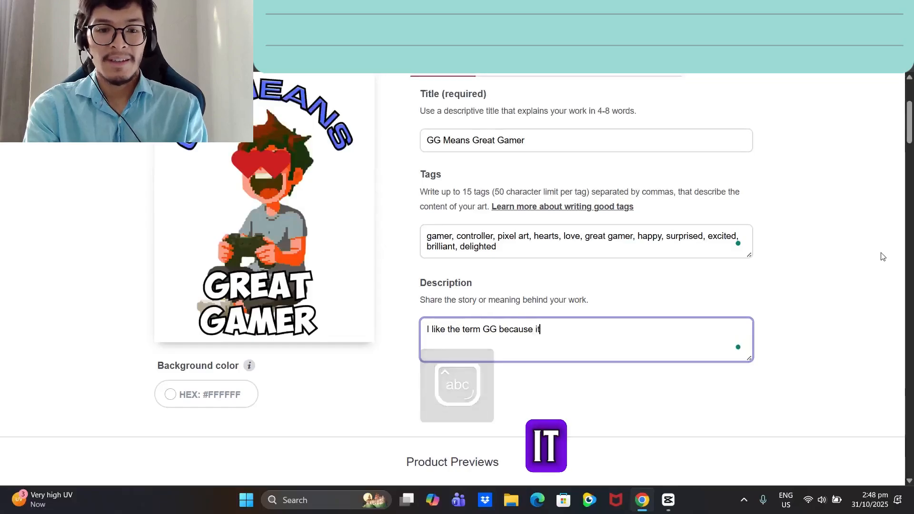
pyautogui.write('r')
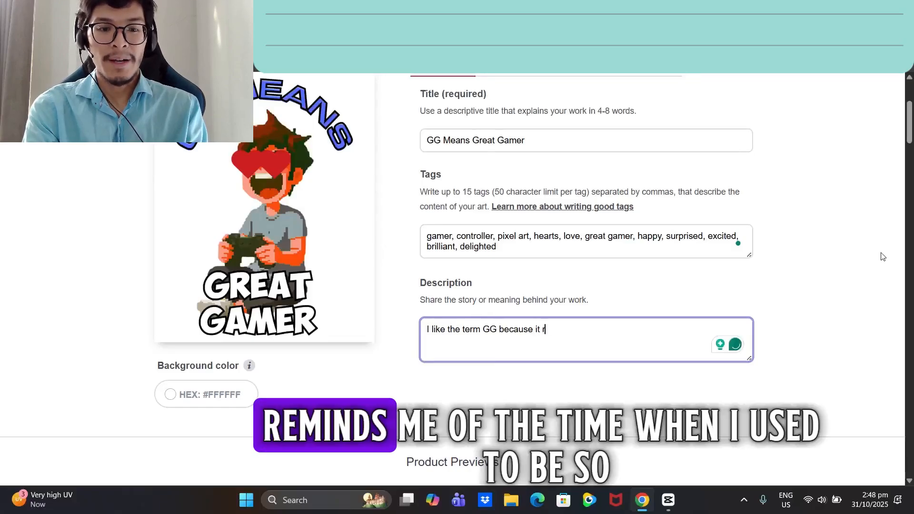
pyautogui.write('eminds me of the ')
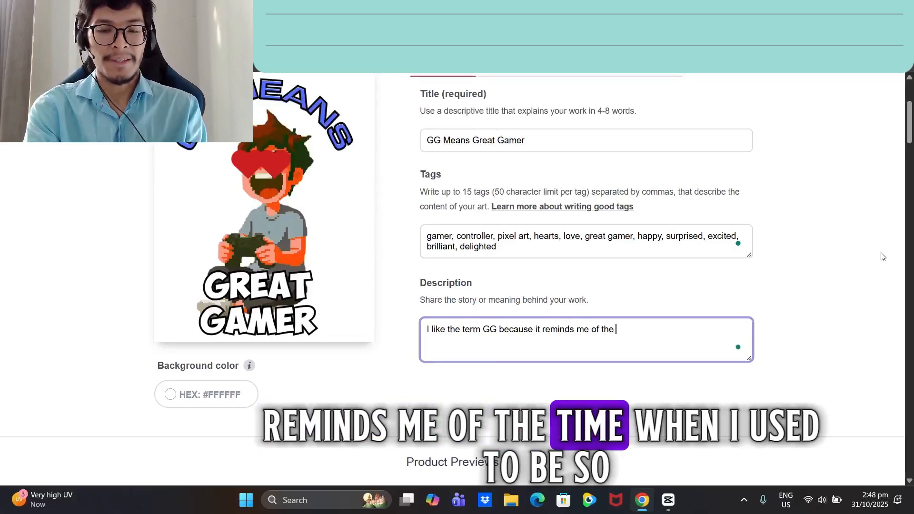
pyautogui.write('time when I used to be so')
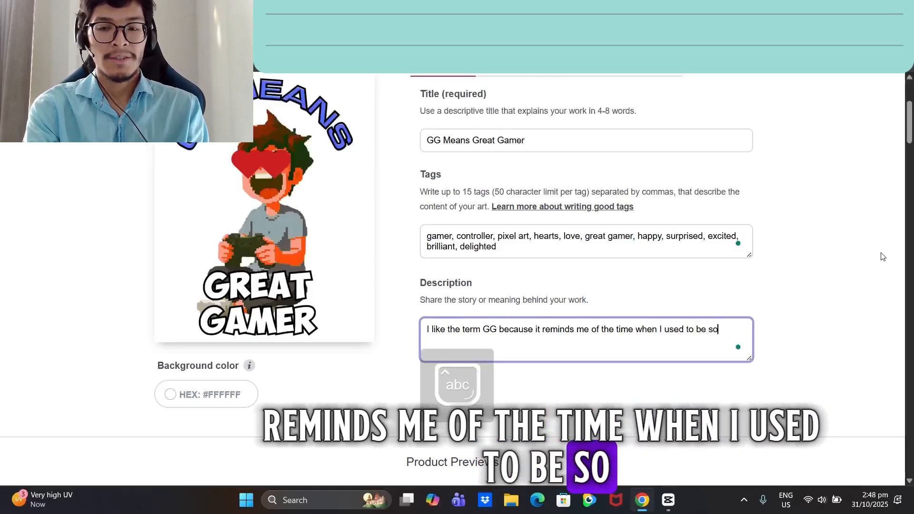
pyautogui.press('BackSpace')
pyautogui.press('BackSpace')
pyautogui.press('BackSpace')
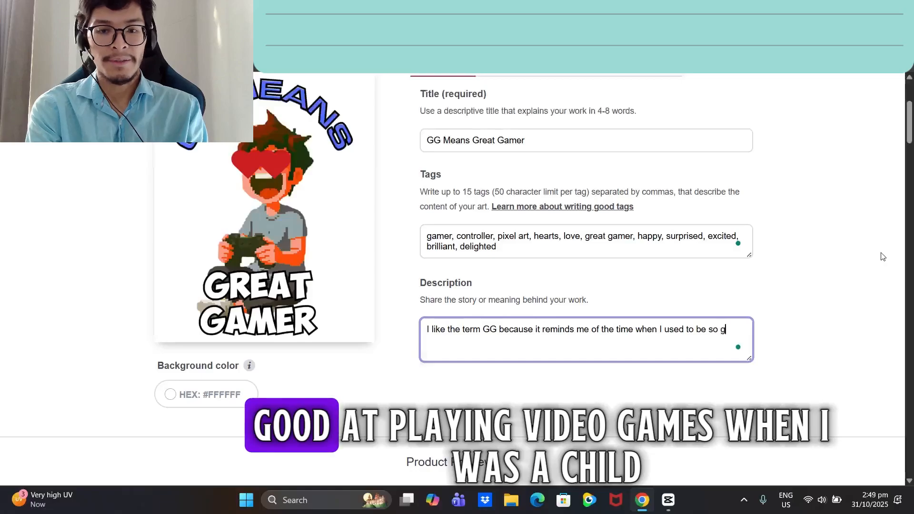
# Continue the description's opening sentence with "so good at playing video games when I was a child"
pyautogui.write('o good at playing ')
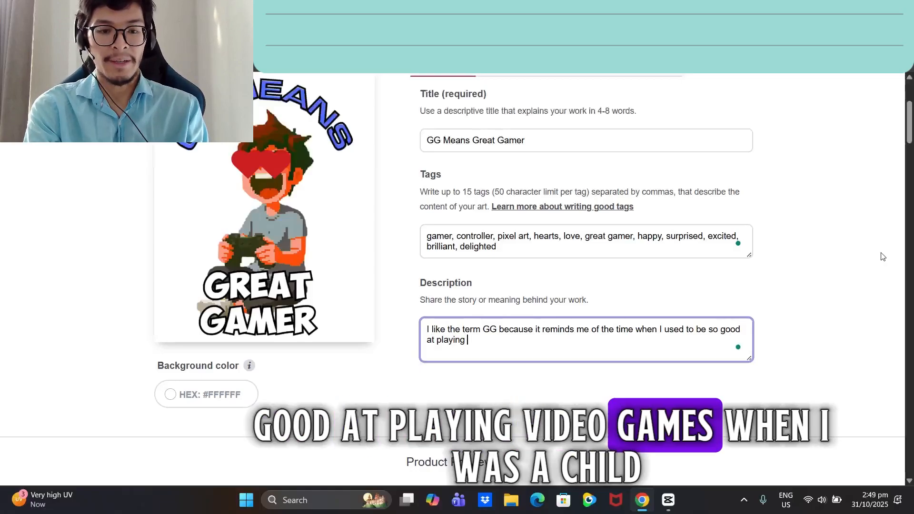
pyautogui.write('video games ')
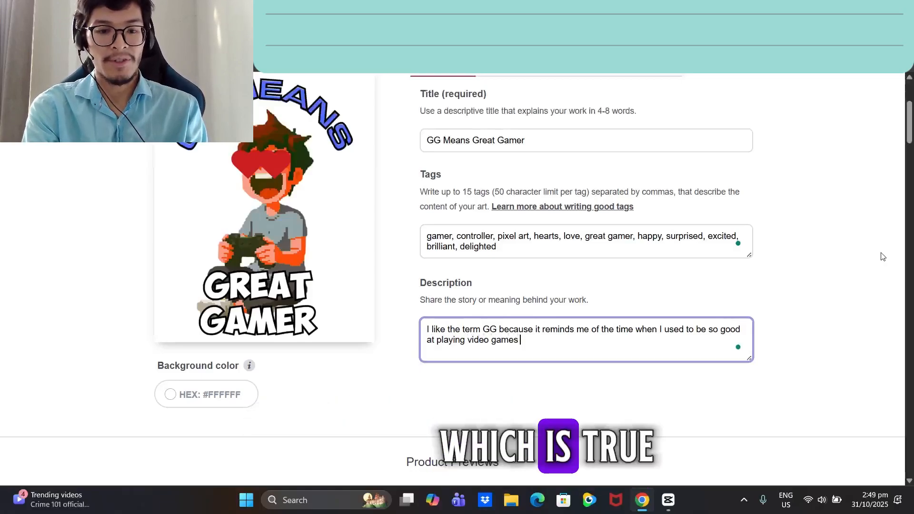
pyautogui.write('when I wa')
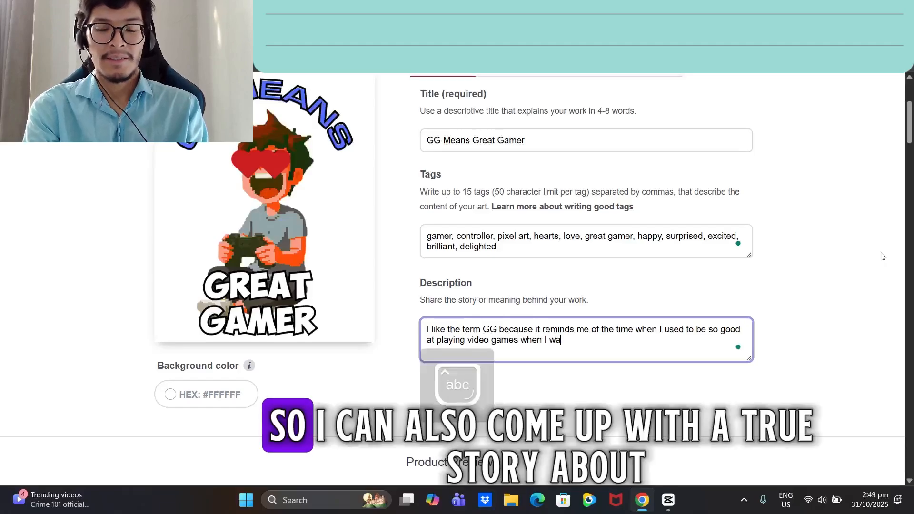
pyautogui.write('s a child')
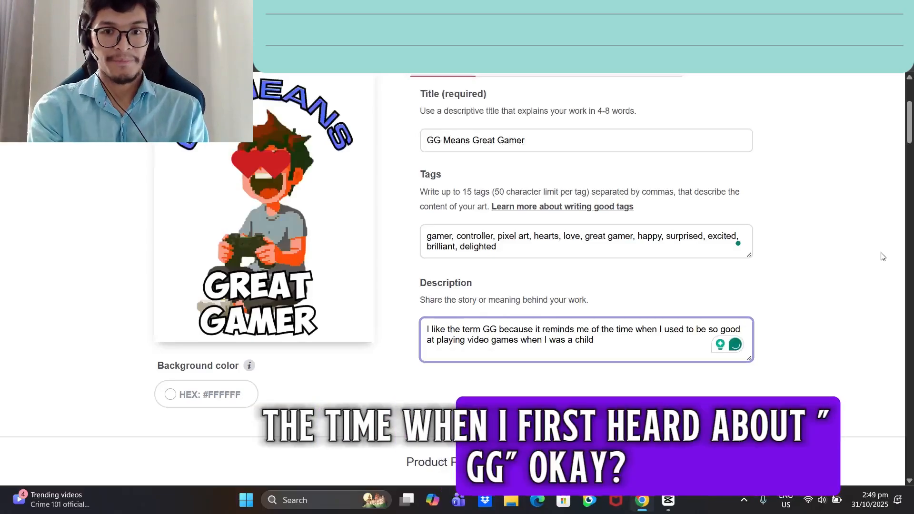
# Add a second description sentence: "Video games are everything to me as I keep on playing, I become a great gamer even more."
pyautogui.press('BackSpace')
pyautogui.write('. Video games')
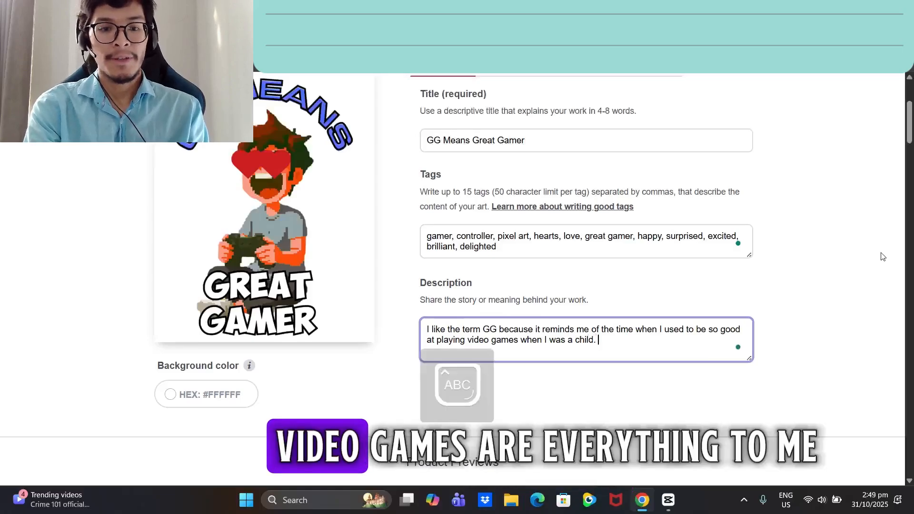
pyautogui.write(' are')
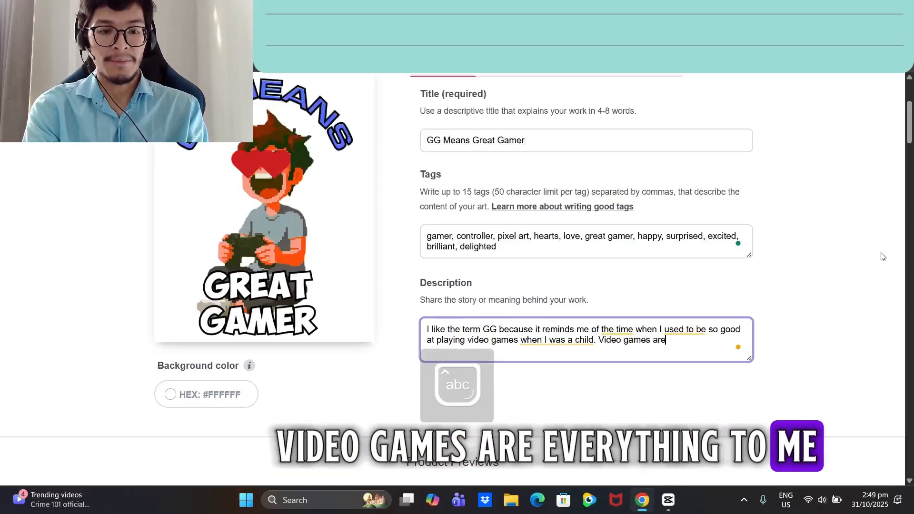
pyautogui.write(' everythi')
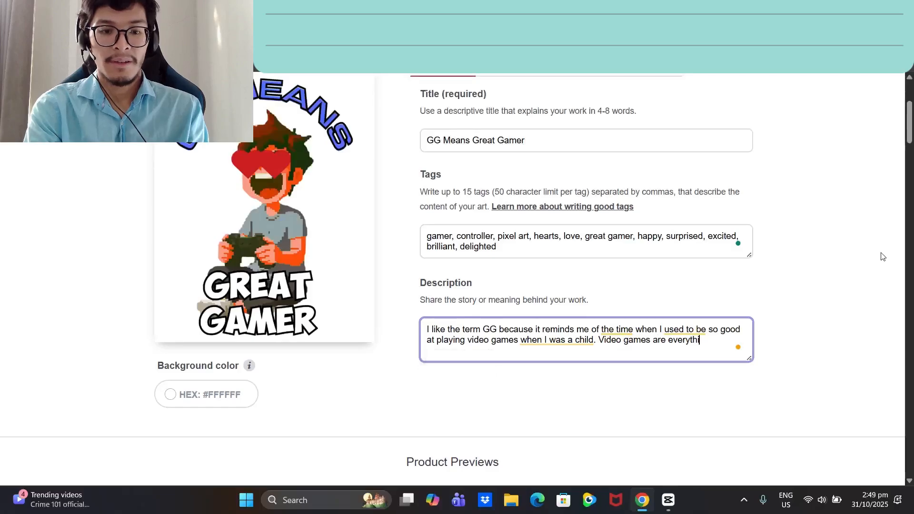
pyautogui.write('ng to me as I')
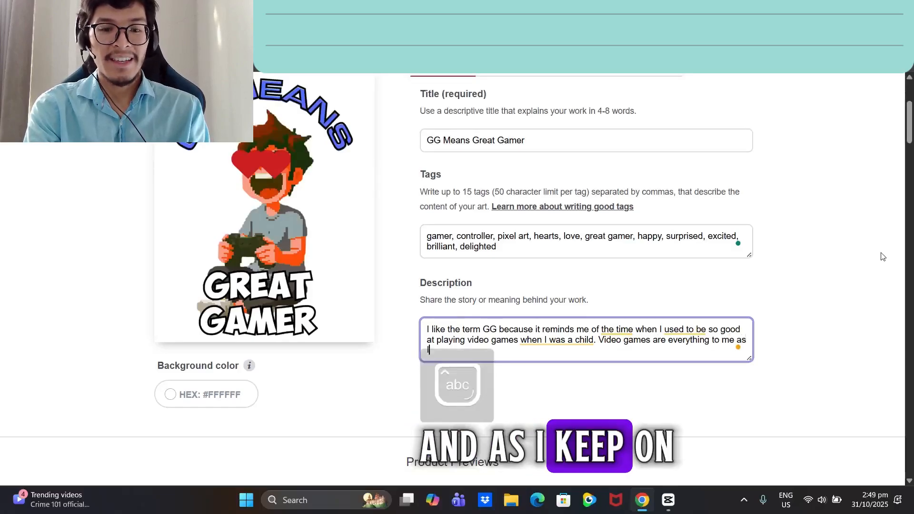
pyautogui.press('BackSpace')
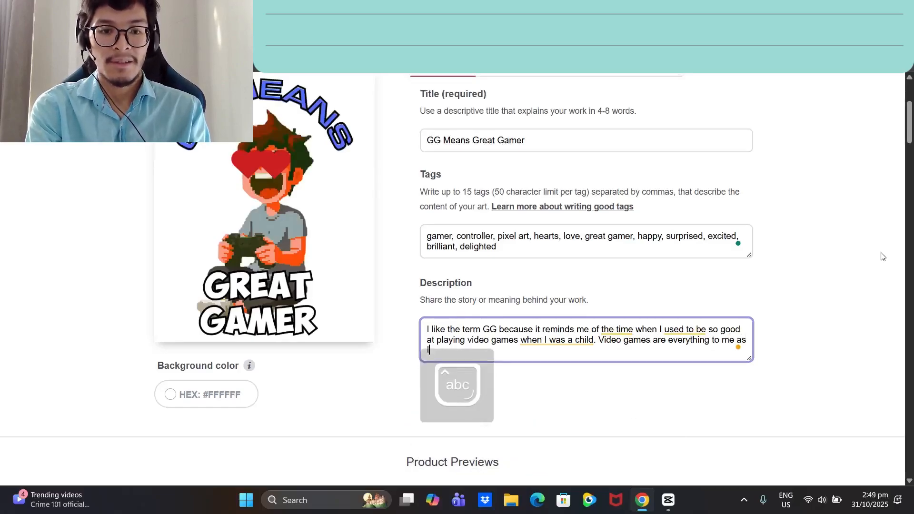
pyautogui.write('I keep on pl')
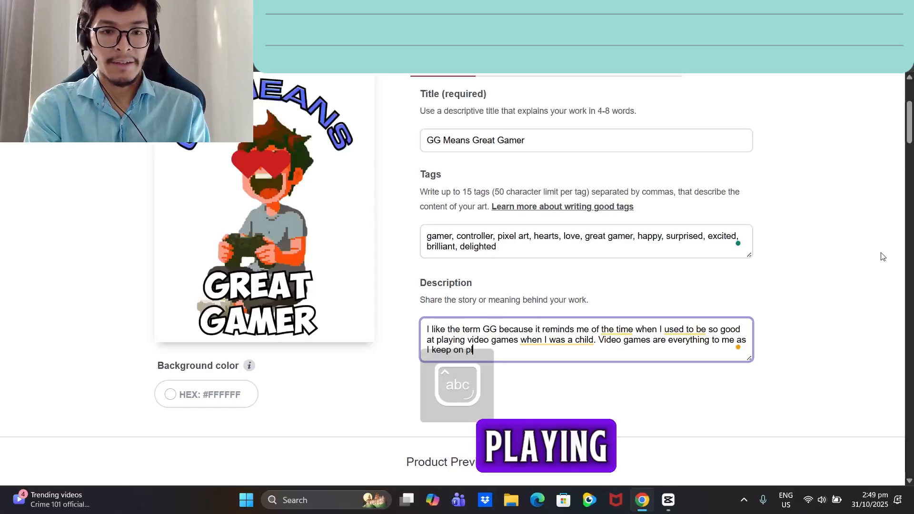
pyautogui.write('aying, I ')
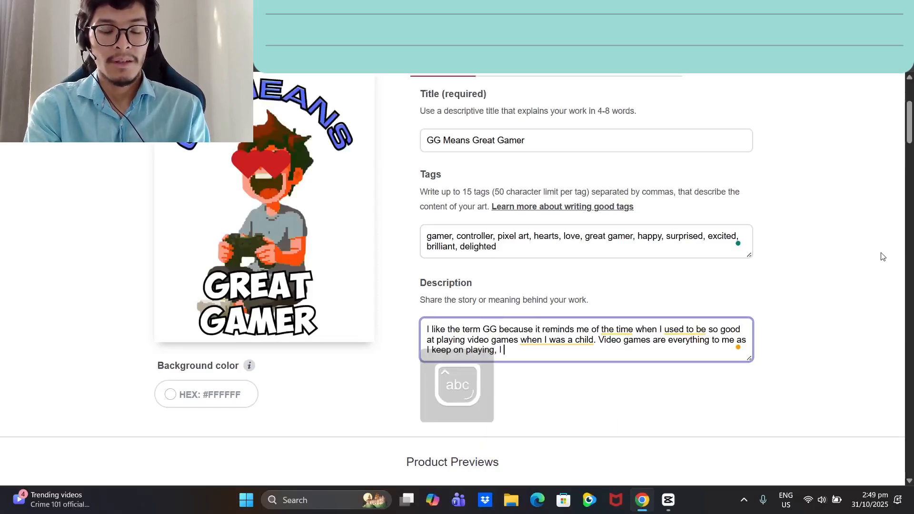
pyautogui.write('become ')
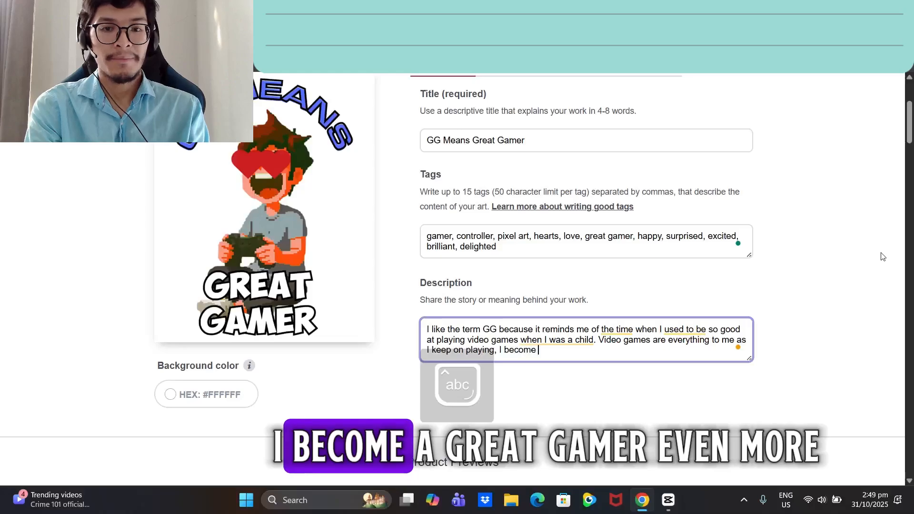
pyautogui.write('a great game')
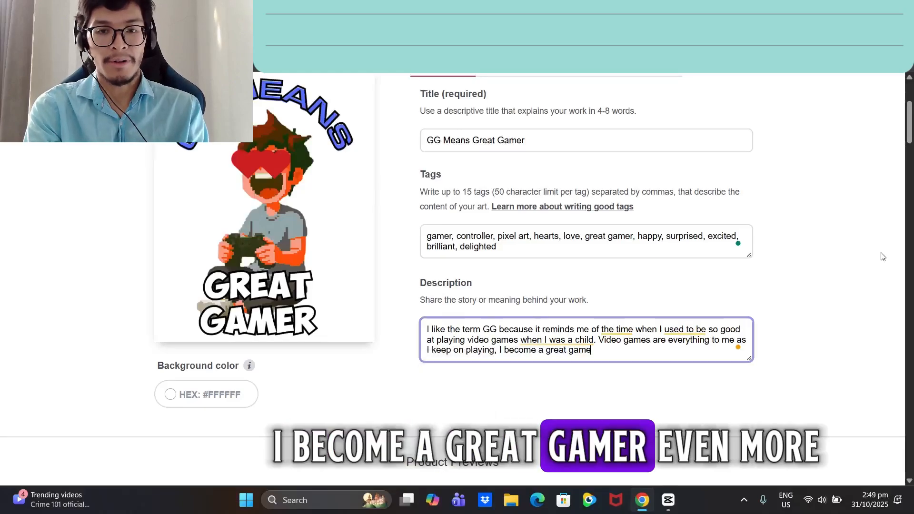
pyautogui.write('r even more.')
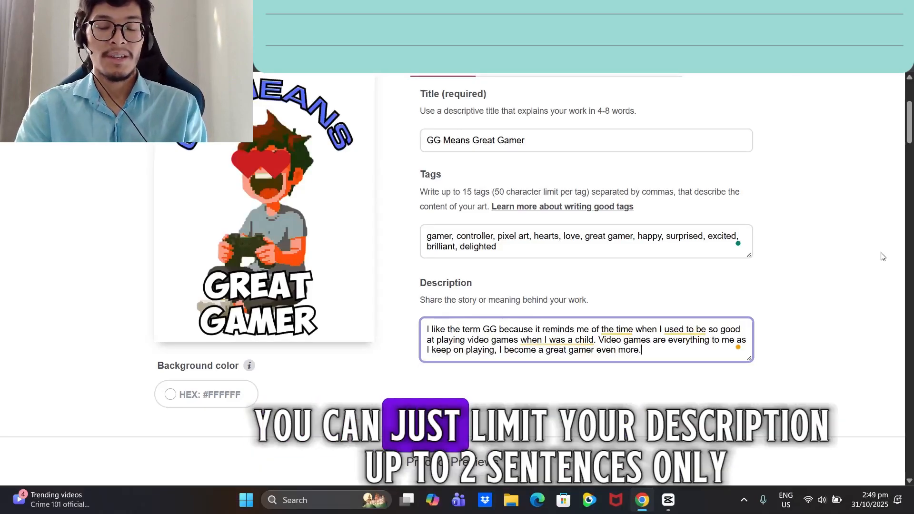
# Open the Standard Print Clothing product for editing and set its preview style to Tank Top
pyautogui.scroll(-1, 883, 257)
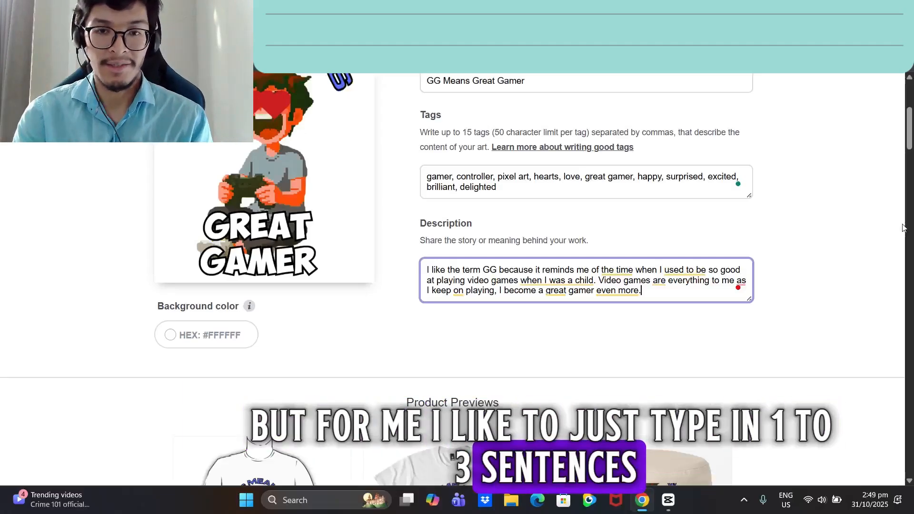
pyautogui.scroll(-3, 414, 286)
pyautogui.scroll(-5, 354, 286)
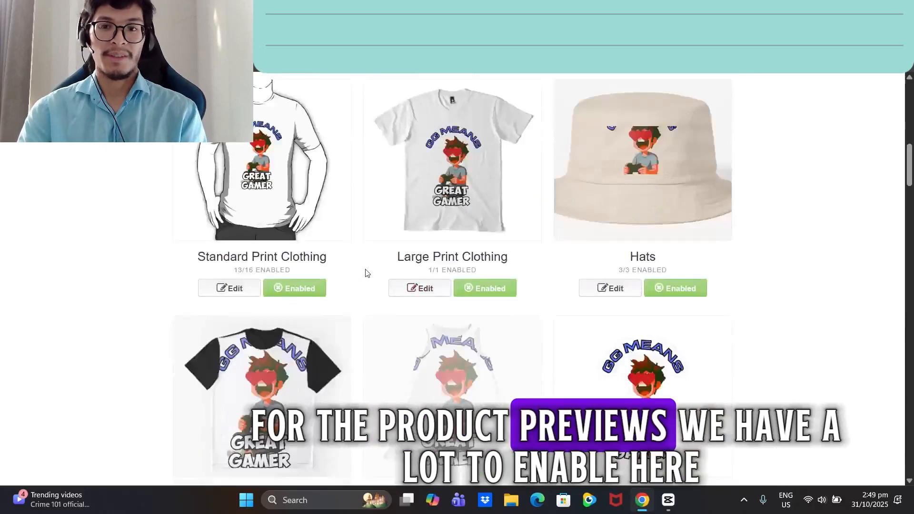
pyautogui.scroll(-10, 379, 263)
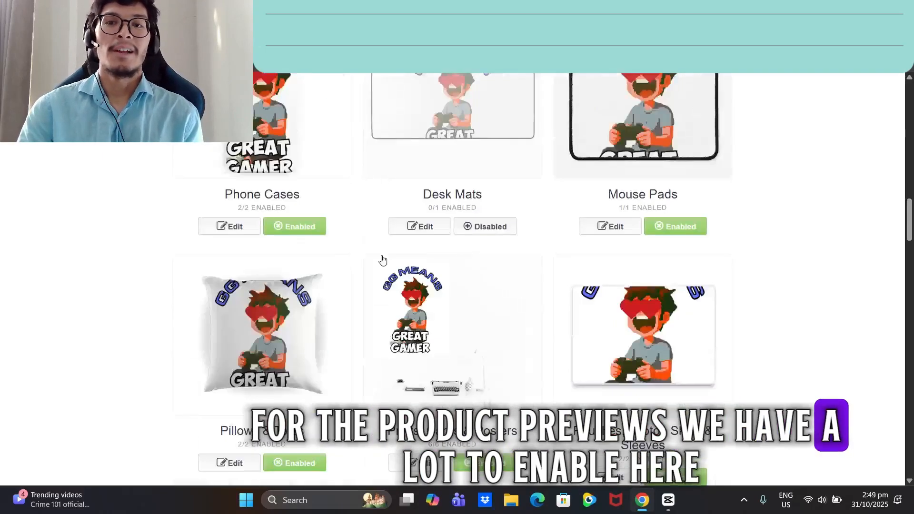
pyautogui.scroll(10, 382, 260)
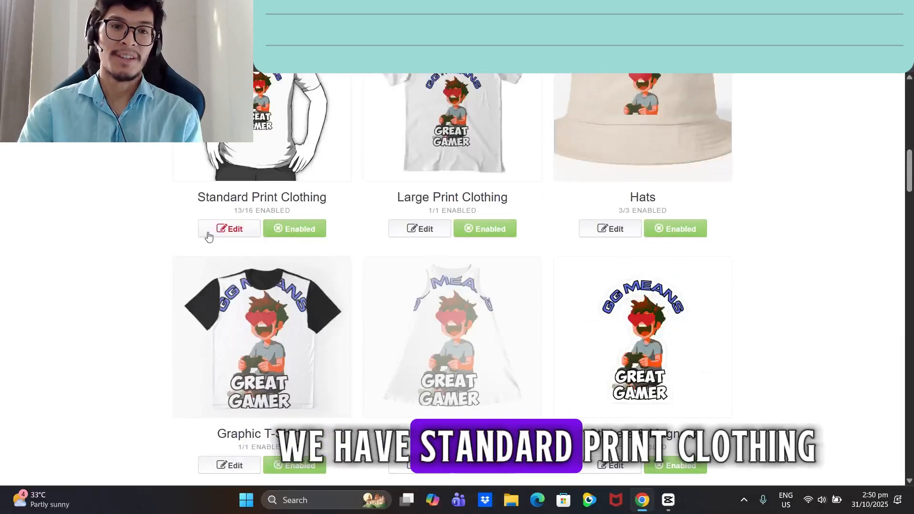
pyautogui.click(210, 233)
pyautogui.scroll(-3, 418, 257)
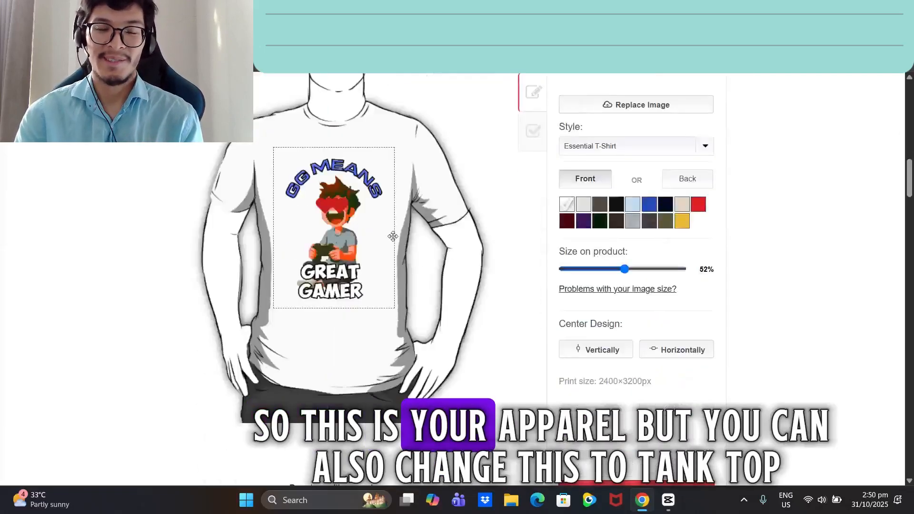
pyautogui.scroll(1, 631, 210)
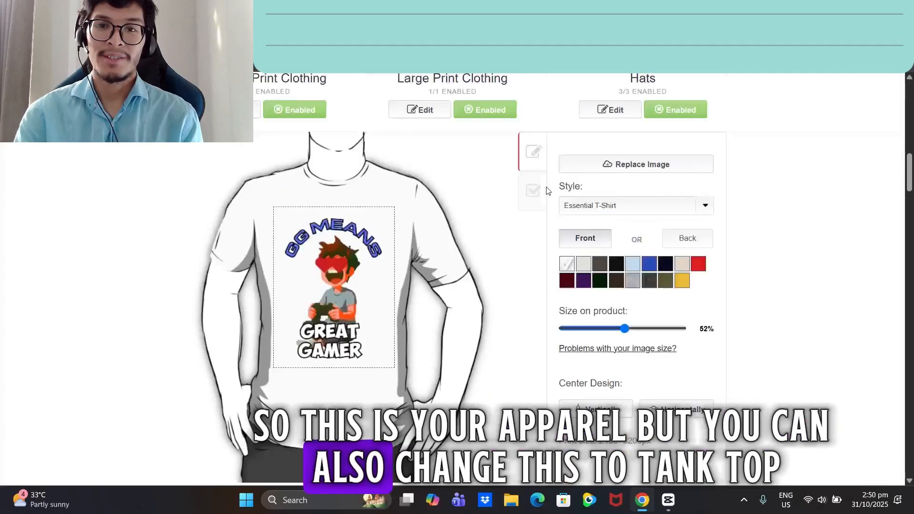
pyautogui.click(632, 210)
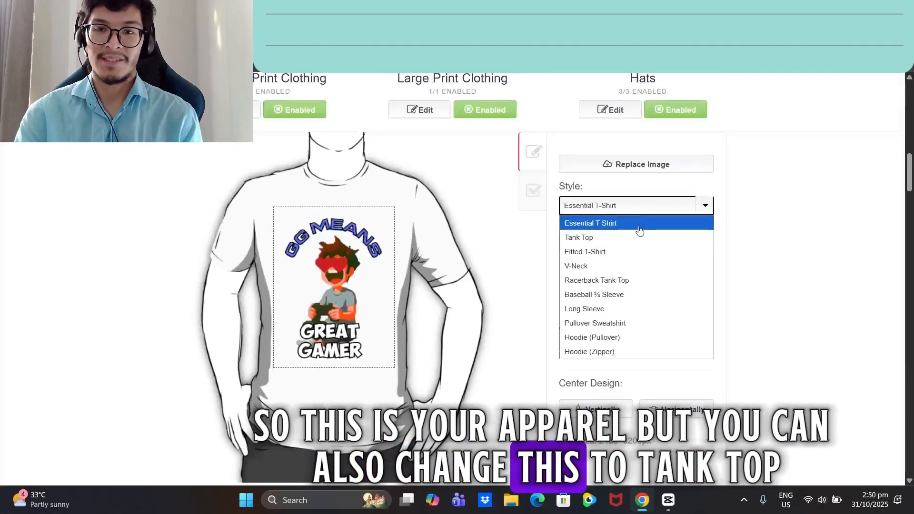
pyautogui.click(610, 245)
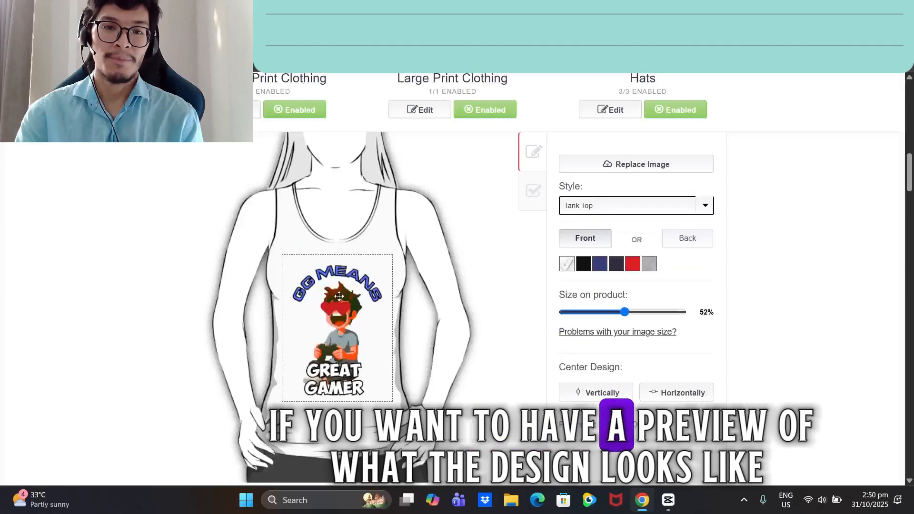
# Try the red, grey and dark color swatches on the tank top, ending with blue selected
pyautogui.scroll(-1, 464, 299)
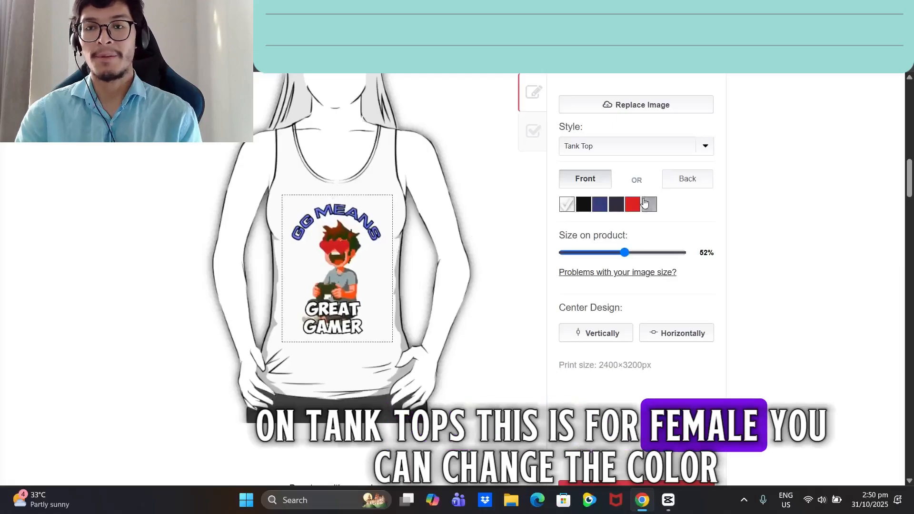
pyautogui.click(638, 208)
pyautogui.click(649, 205)
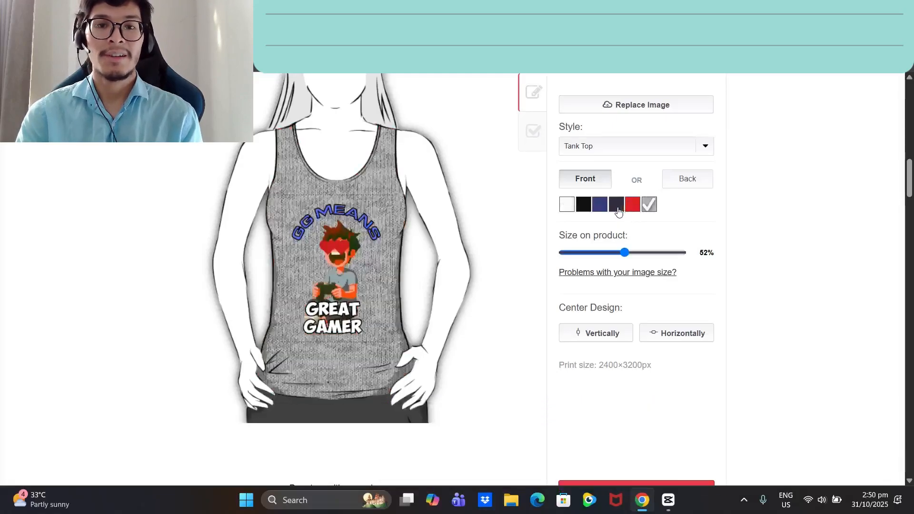
pyautogui.click(617, 205)
pyautogui.click(600, 209)
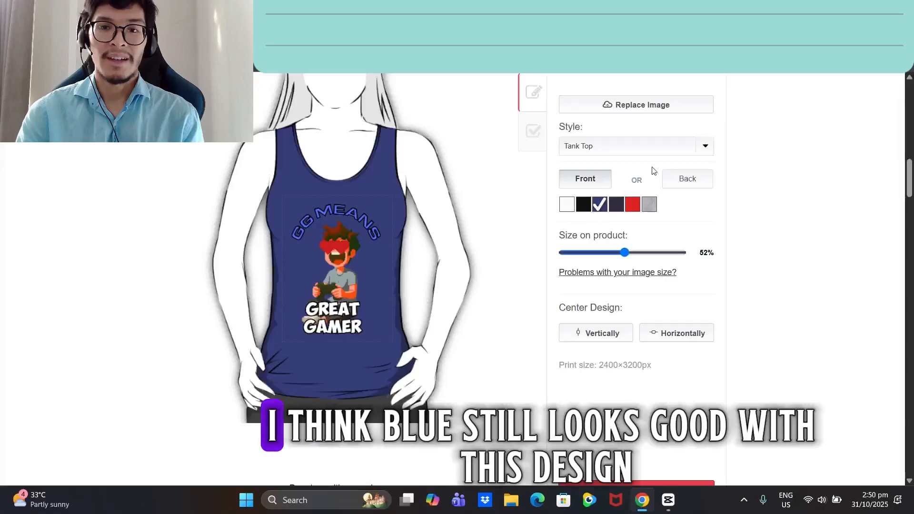
# Try the Fitted T-Shirt, Hoodie (Pullover) and Hoodie (Zipper) preview styles for Standard Print Clothing
pyautogui.click(705, 148)
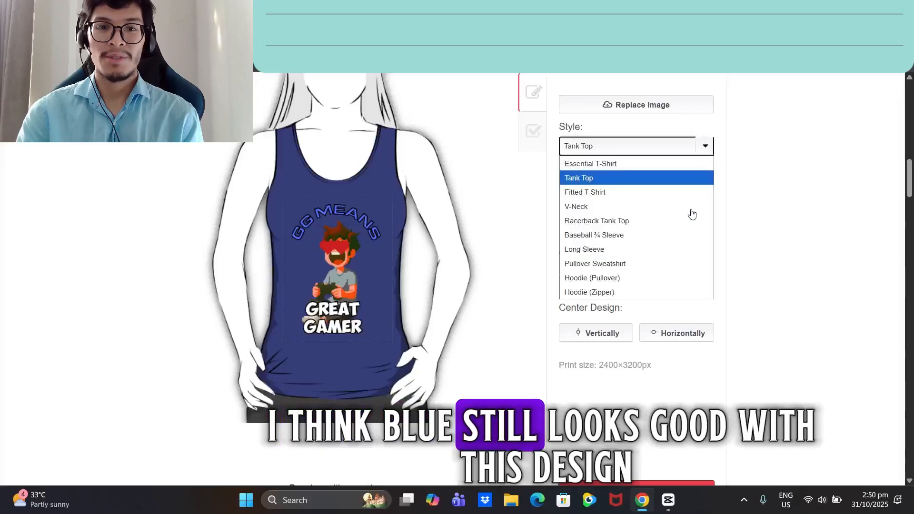
pyautogui.click(611, 193)
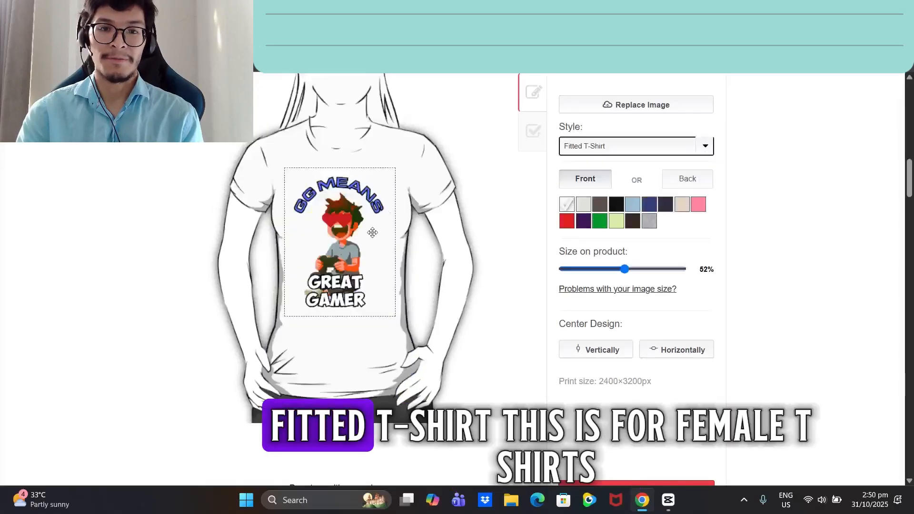
pyautogui.click(646, 151)
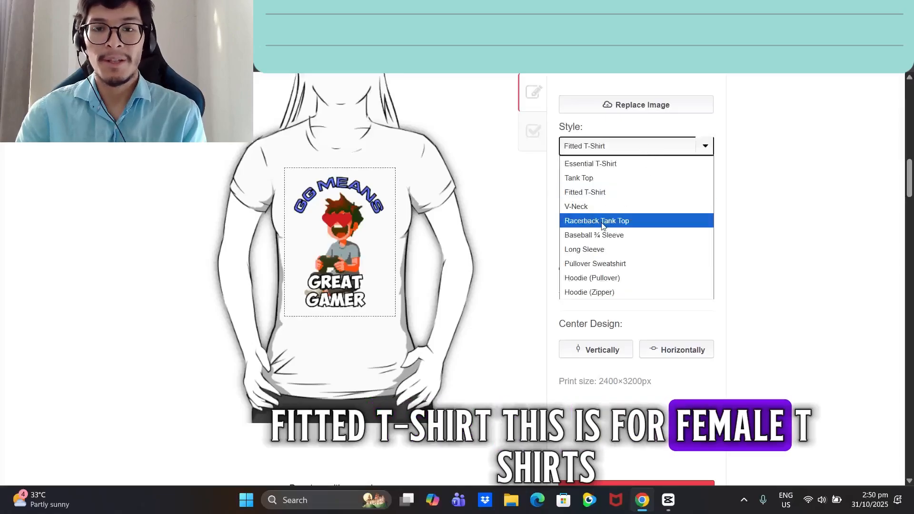
pyautogui.click(603, 277)
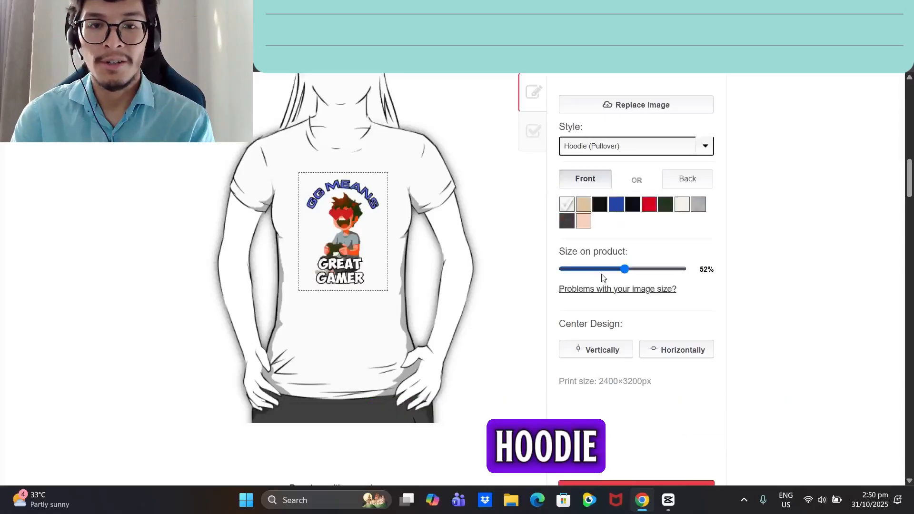
pyautogui.click(634, 146)
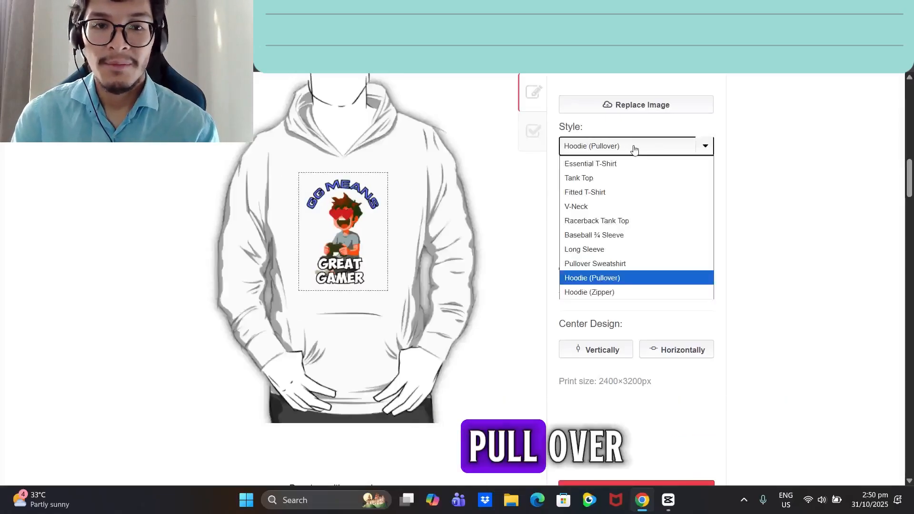
pyautogui.click(602, 292)
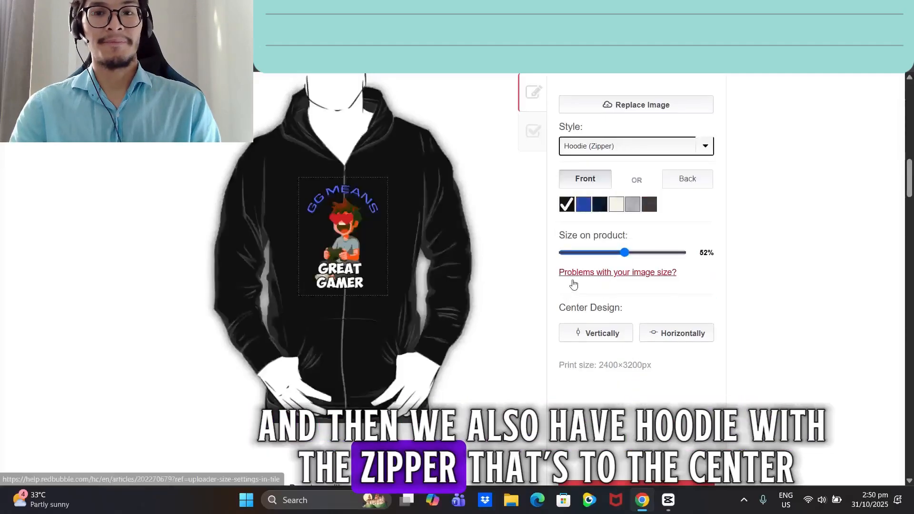
# Set the Standard Print Clothing preview to the Essential T-Shirt style in the cream color, after trying blue
pyautogui.click(655, 152)
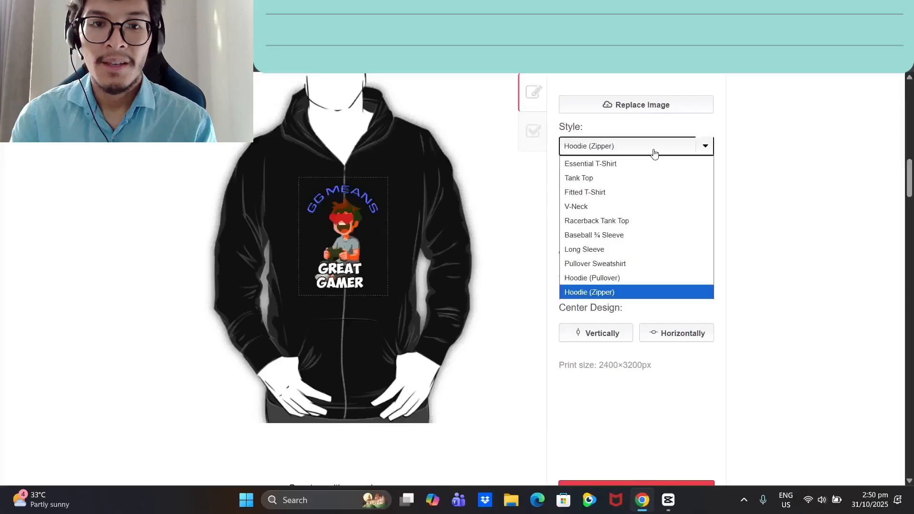
pyautogui.click(615, 164)
pyautogui.click(649, 204)
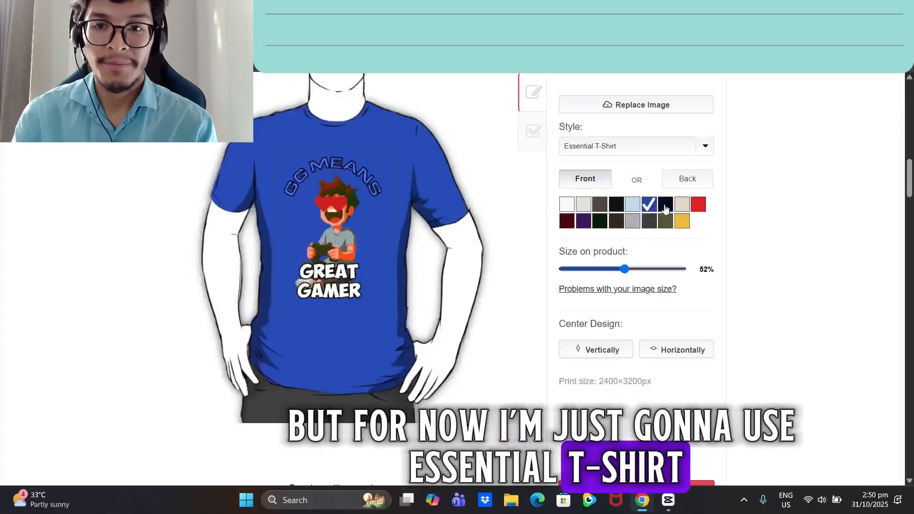
pyautogui.click(682, 204)
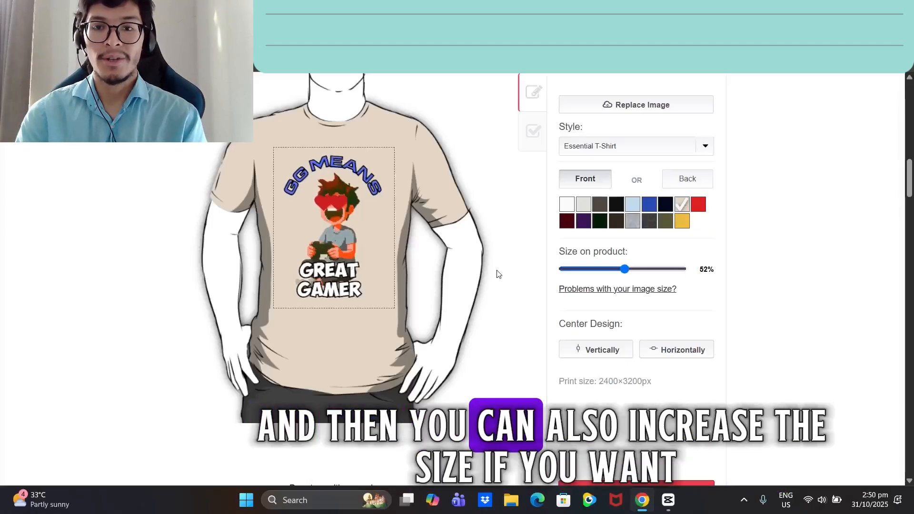
# Scale the design to 48% on the Essential T-Shirt, position it inside the print area and center it horizontally
pyautogui.moveTo(625, 270); pyautogui.dragTo(630, 270)
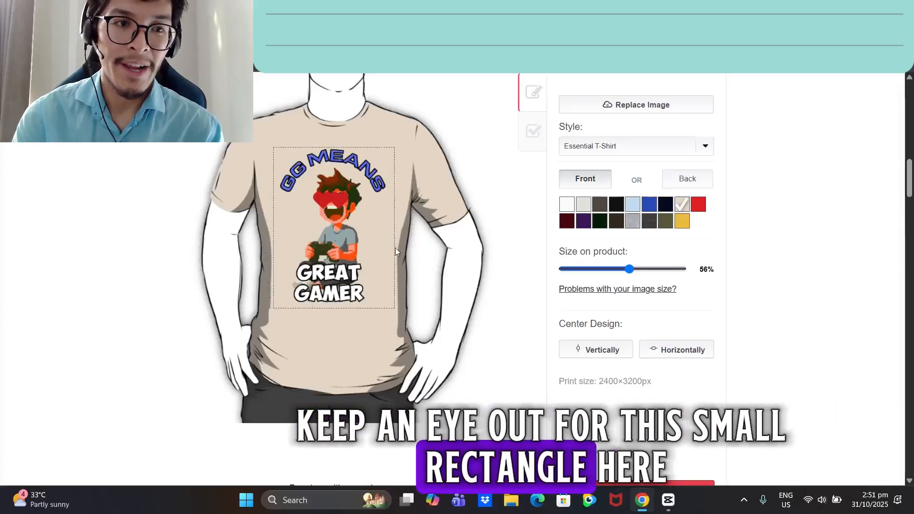
pyautogui.moveTo(335, 223); pyautogui.dragTo(334, 222)
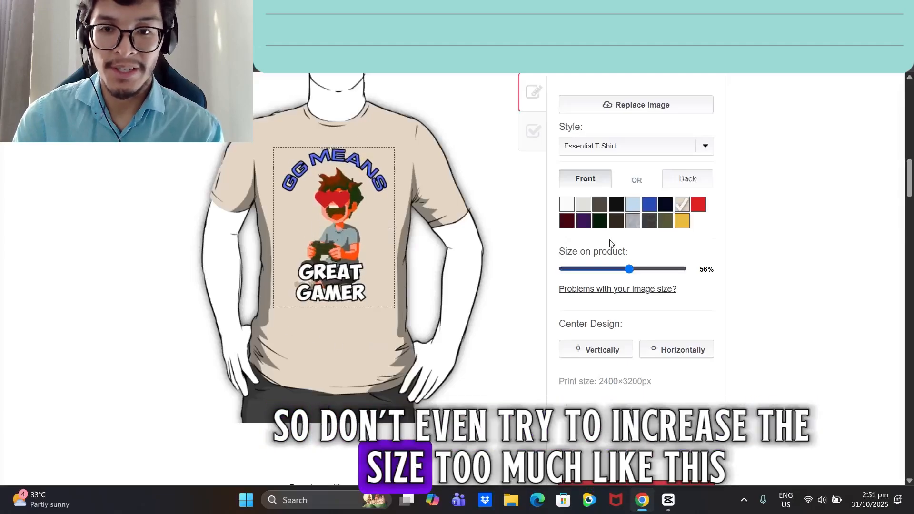
pyautogui.moveTo(631, 270); pyautogui.dragTo(637, 269)
pyautogui.moveTo(682, 269); pyautogui.dragTo(620, 270)
pyautogui.moveTo(356, 243); pyautogui.dragTo(359, 256)
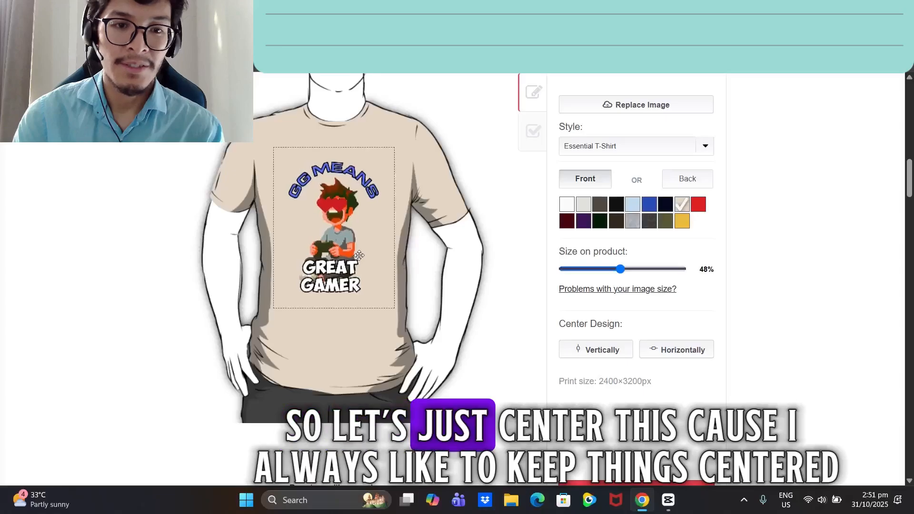
pyautogui.click(672, 350)
# Open Large Print Clothing for editing and set the Premium T-Shirt's default color to grey, trying navy first
pyautogui.scroll(-1, 647, 329)
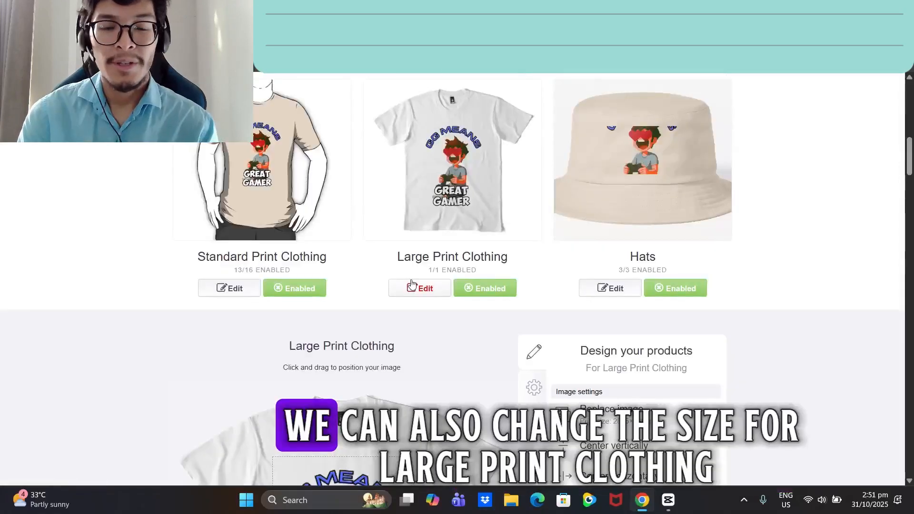
pyautogui.scroll(-2, 567, 298)
pyautogui.scroll(-3, 568, 297)
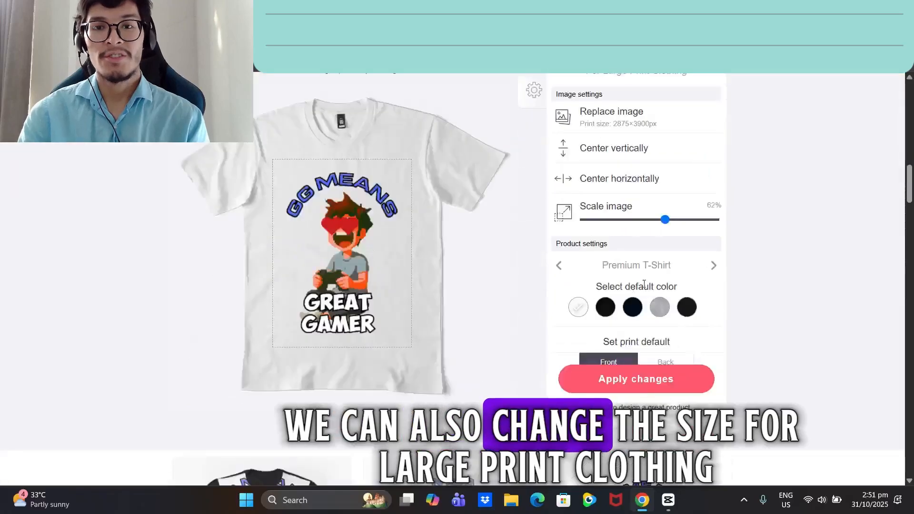
pyautogui.scroll(1, 684, 295)
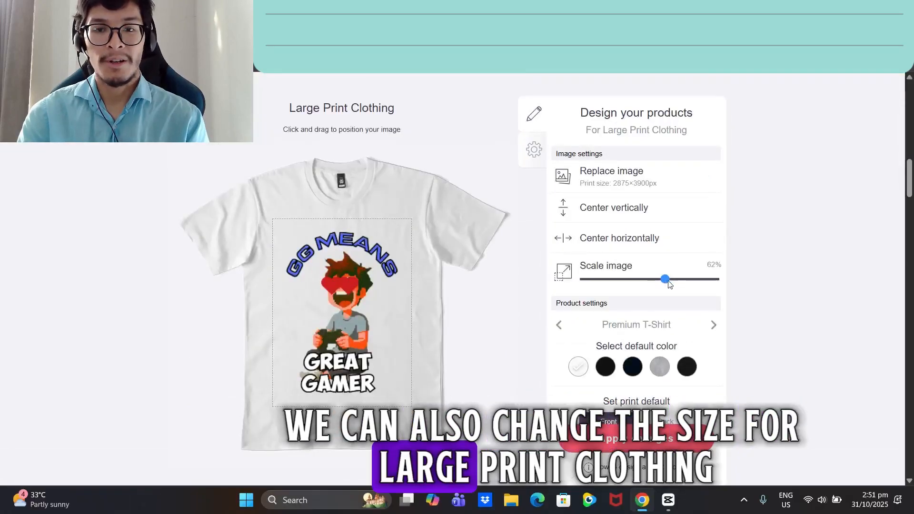
pyautogui.click(714, 326)
pyautogui.scroll(-1, 653, 348)
pyautogui.click(633, 308)
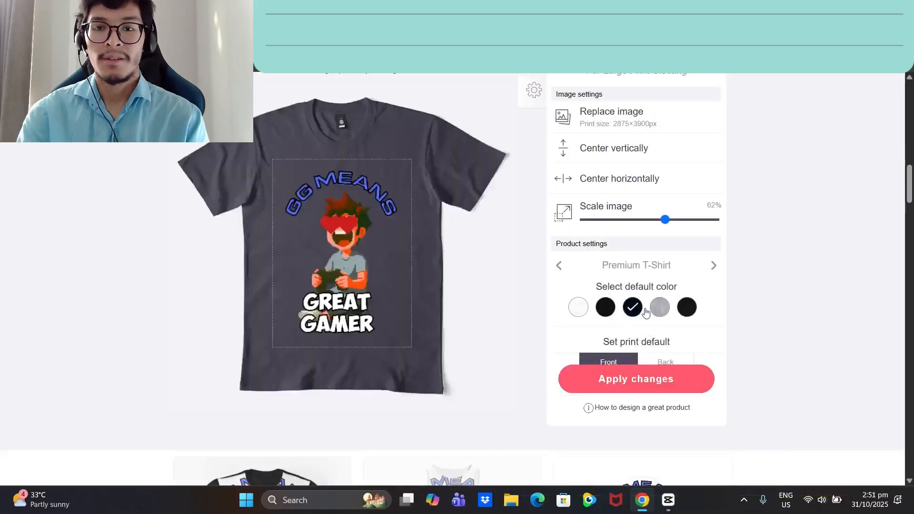
pyautogui.click(661, 308)
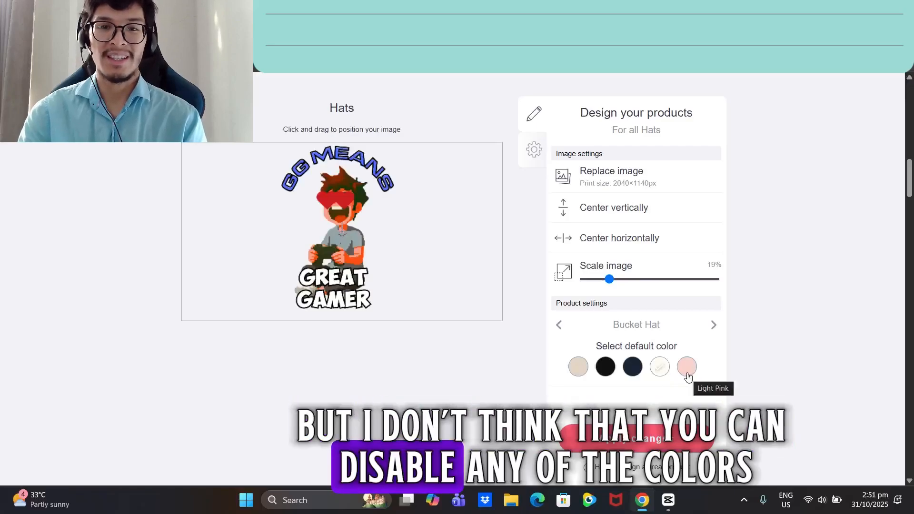
# Set the Bucket Hat's default color to Light Pink after trying navy, and apply the changes to Hats
pyautogui.click(633, 367)
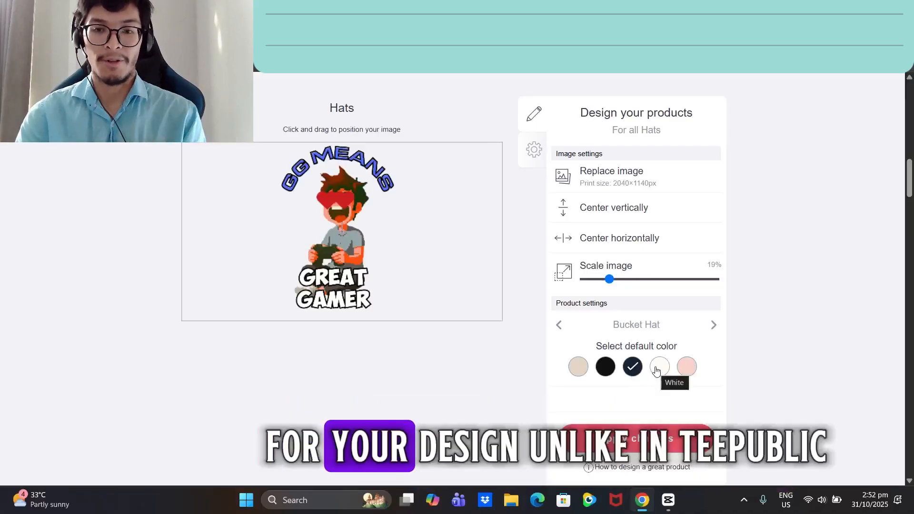
pyautogui.click(659, 368)
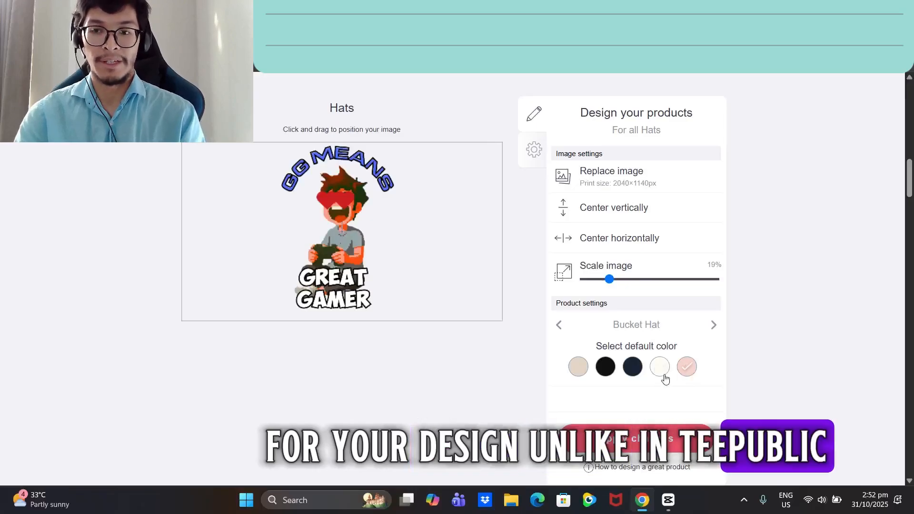
pyautogui.scroll(6, 594, 333)
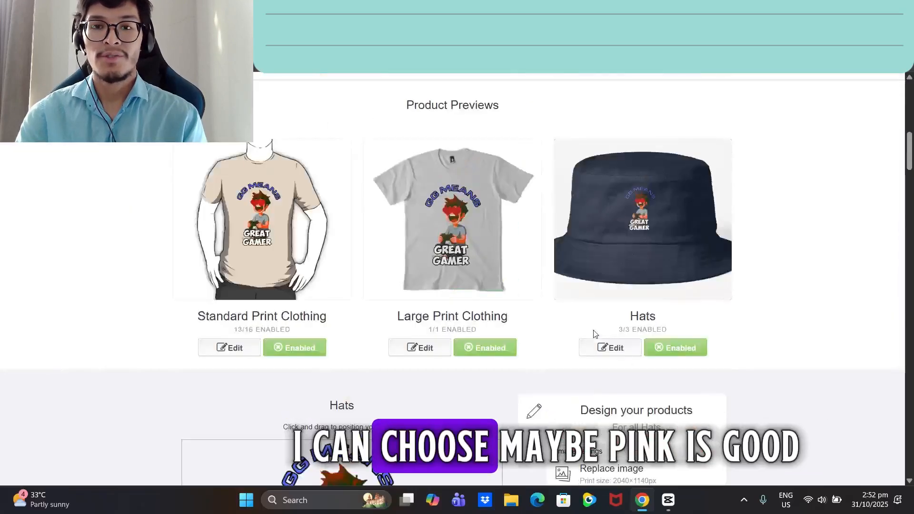
pyautogui.scroll(-6, 633, 381)
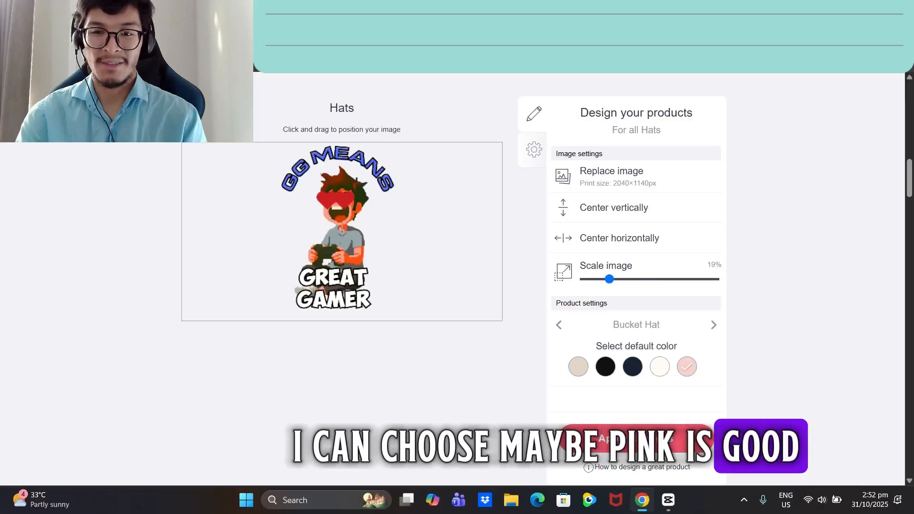
pyautogui.scroll(-1, 562, 412)
pyautogui.click(561, 412)
# Open Mouse Pads for editing, scale the design to 30% and center it horizontally
pyautogui.scroll(-3, 573, 341)
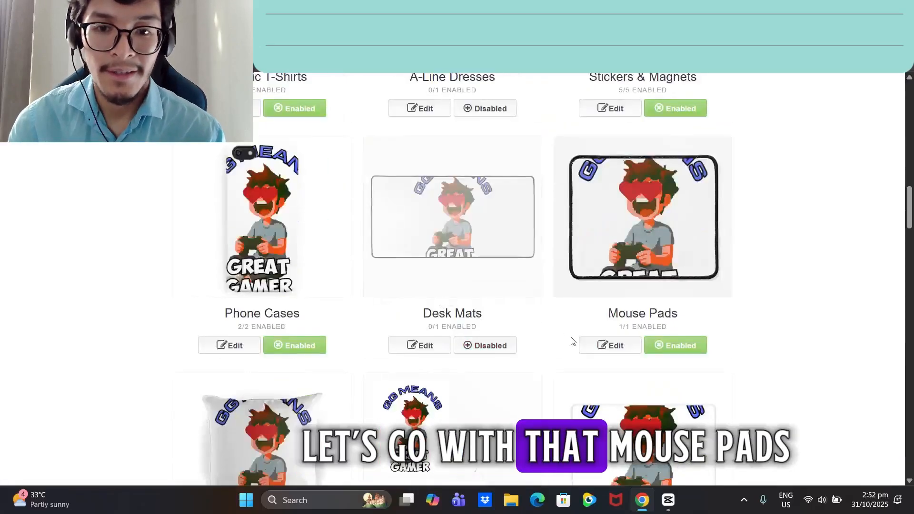
pyautogui.click(586, 346)
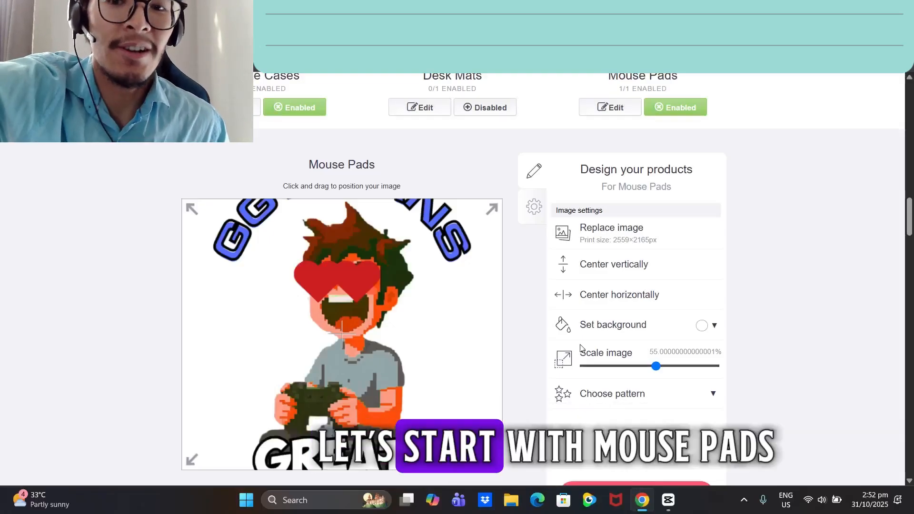
pyautogui.scroll(-2, 575, 329)
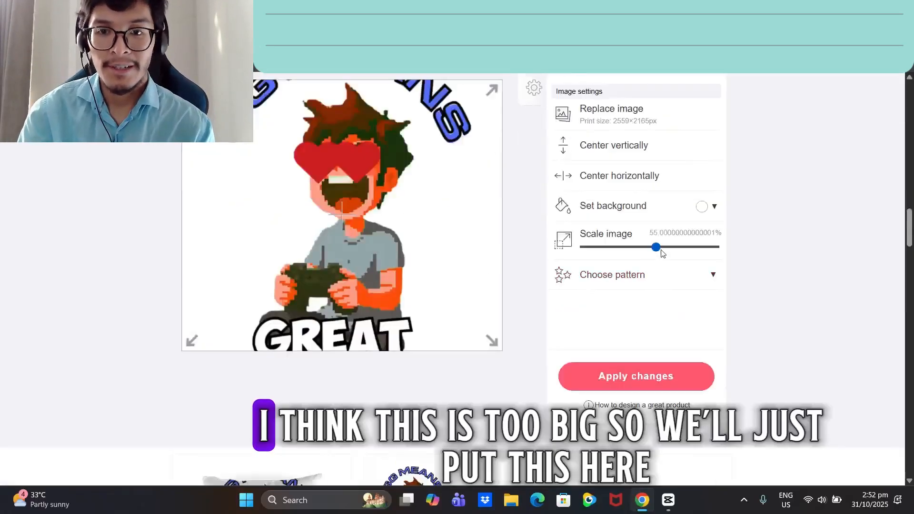
pyautogui.moveTo(634, 252); pyautogui.dragTo(626, 250)
pyautogui.moveTo(367, 280); pyautogui.dragTo(368, 273)
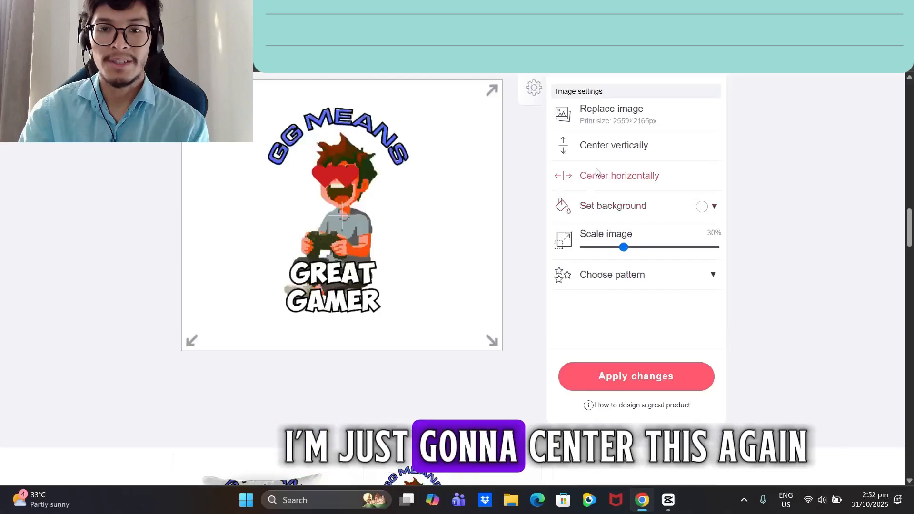
pyautogui.click(599, 176)
# Set the mouse pad's background to dark grey #6b6262 and apply the changes
pyautogui.click(710, 206)
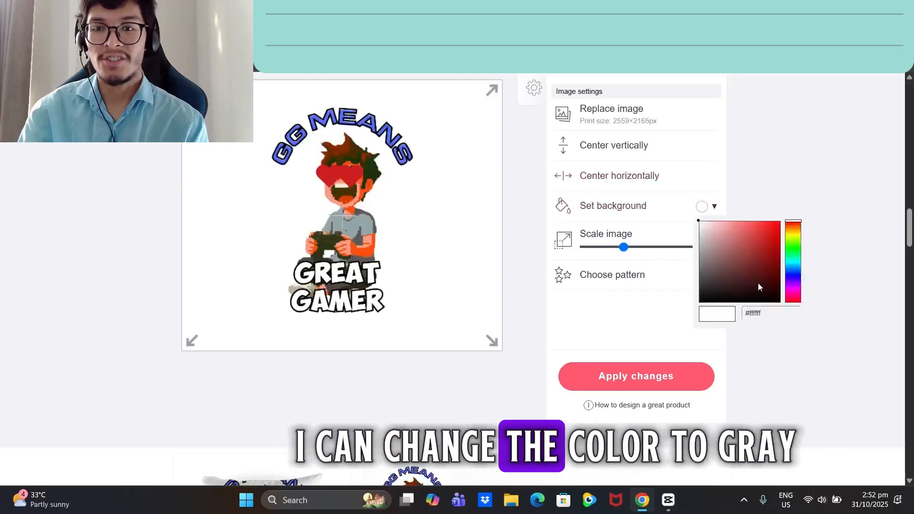
pyautogui.click(707, 284)
pyautogui.click(705, 267)
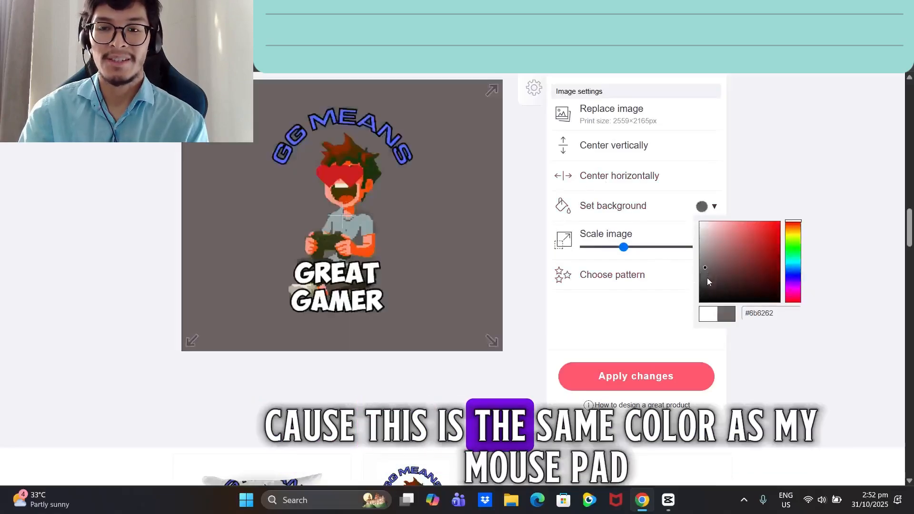
pyautogui.click(650, 376)
pyautogui.scroll(6, 541, 323)
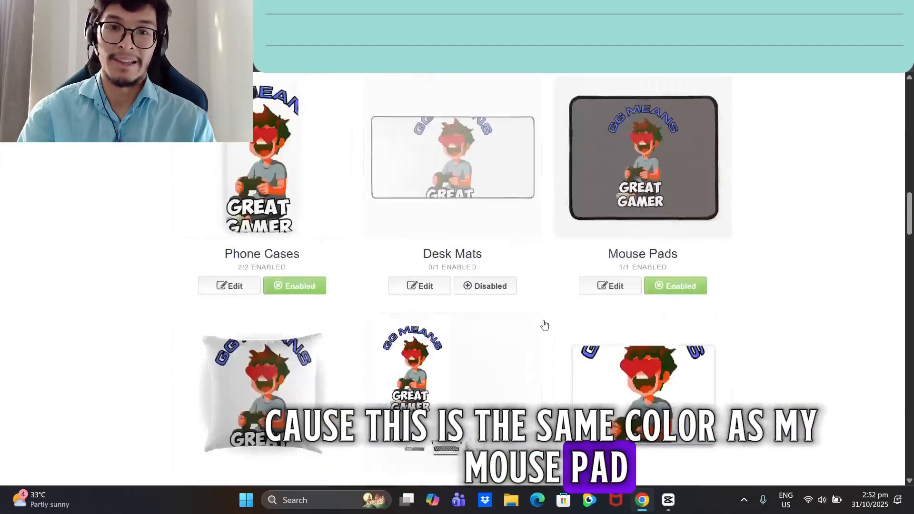
# Open Pillows & Totes for editing and scale the design down until all its text fits inside the print area
pyautogui.scroll(-4, 428, 318)
pyautogui.click(230, 344)
pyautogui.scroll(-6, 351, 275)
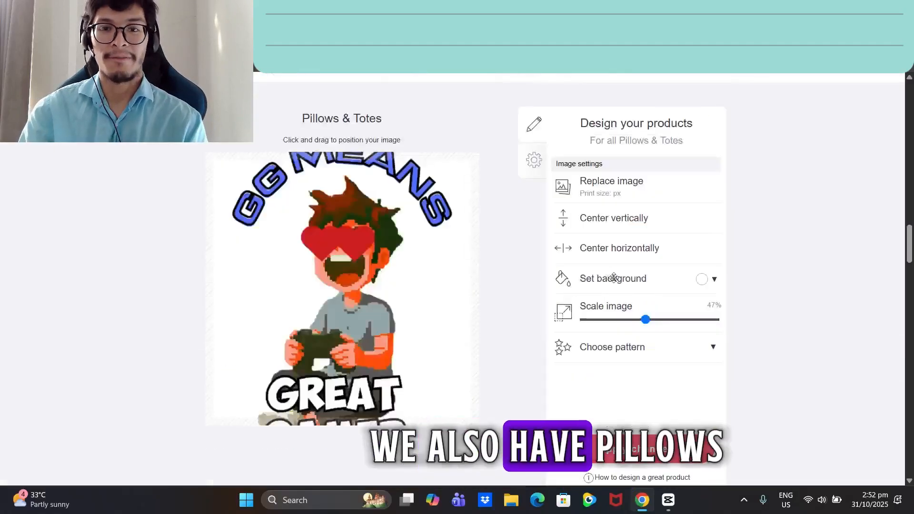
pyautogui.moveTo(626, 327)
pyautogui.mouseDown()
pyautogui.moveTo(616, 323)
pyautogui.moveTo(630, 326)
pyautogui.mouseUp()
# Set the Pillows & Totes background to light blue #c3cbef and apply the changes
pyautogui.click(715, 280)
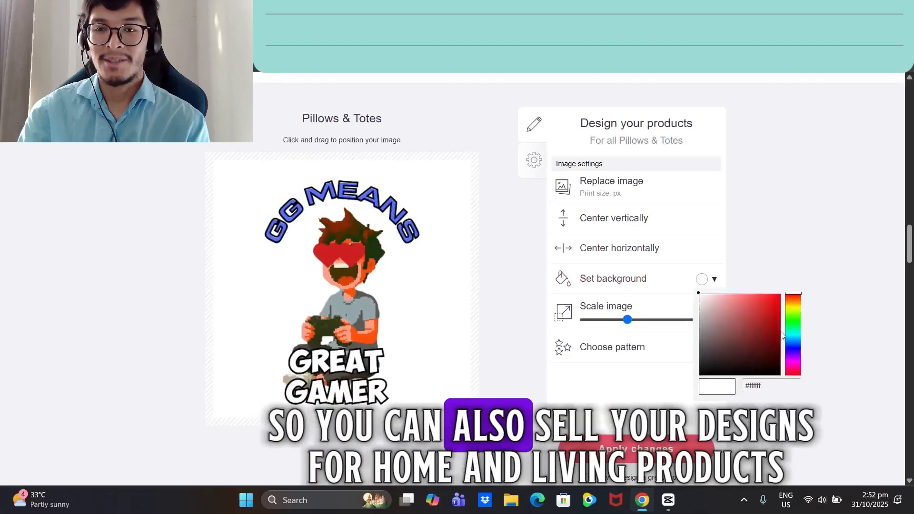
pyautogui.click(794, 341)
pyautogui.click(747, 314)
pyautogui.click(713, 299)
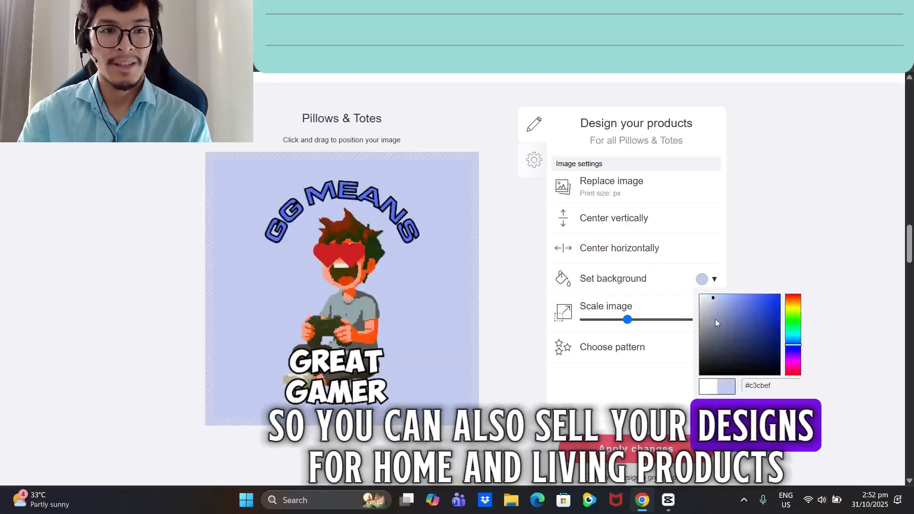
pyautogui.click(628, 440)
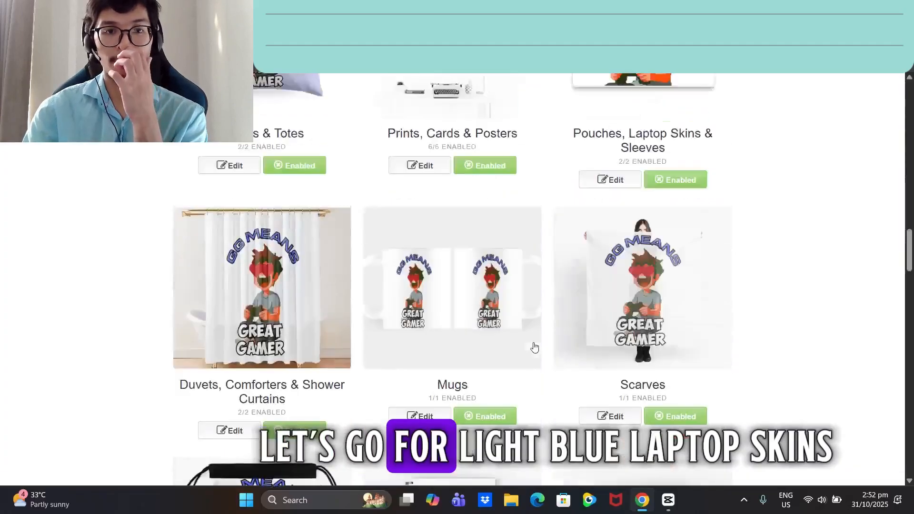
# Open Pouches, Laptop Skins & Sleeves for editing, scale the design to 41% and move it slightly lower within the print area
pyautogui.scroll(2, 534, 347)
pyautogui.click(609, 298)
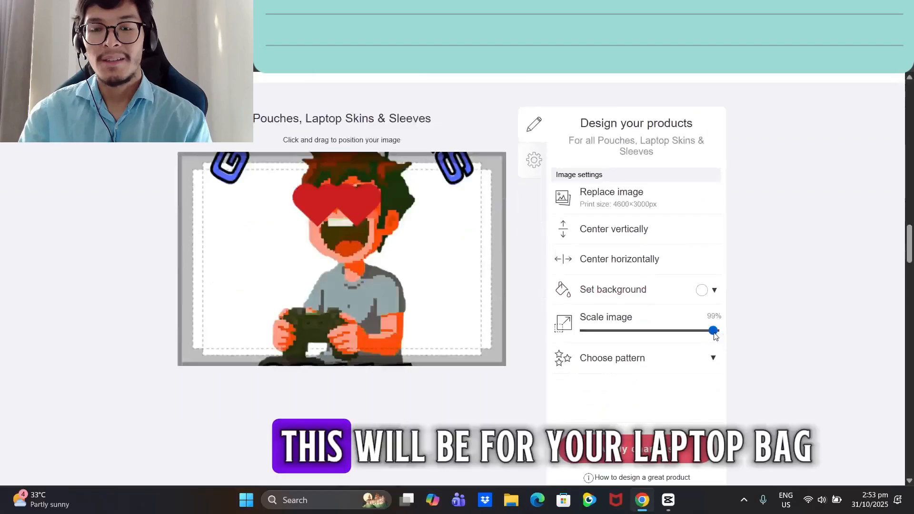
pyautogui.moveTo(714, 334); pyautogui.dragTo(640, 336)
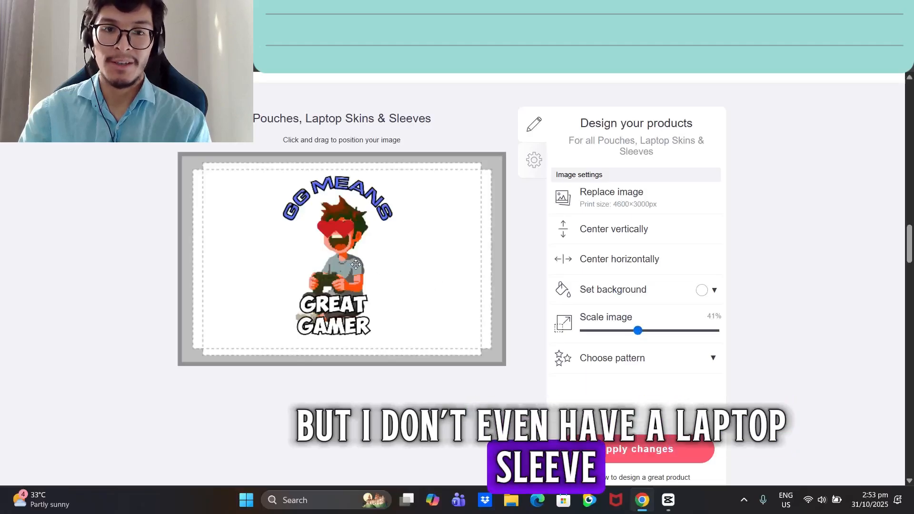
pyautogui.moveTo(353, 258); pyautogui.dragTo(355, 264)
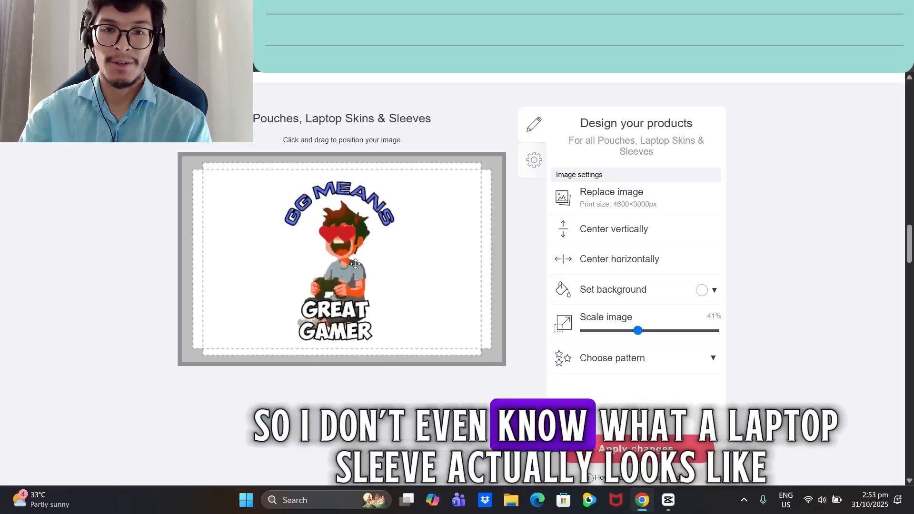
# Set the background of Pouches, Laptop Skins & Sleeves to purple
pyautogui.click(715, 291)
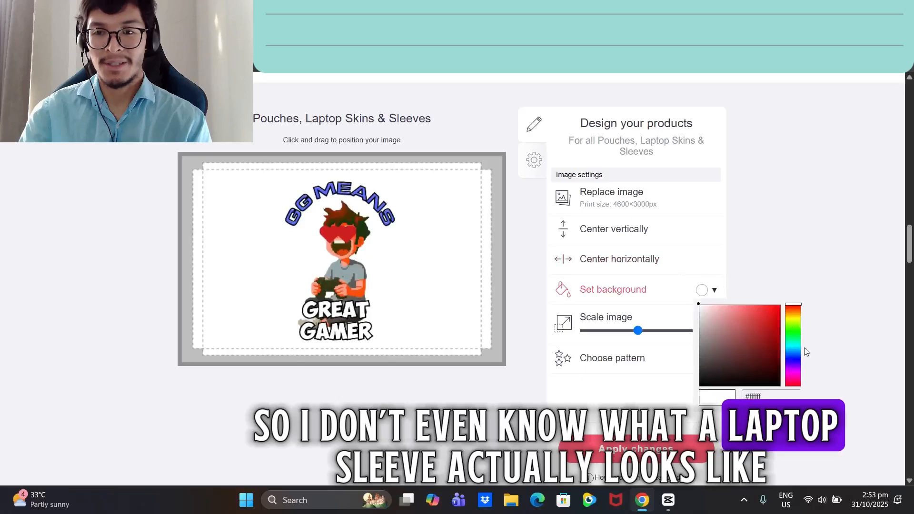
pyautogui.click(794, 355)
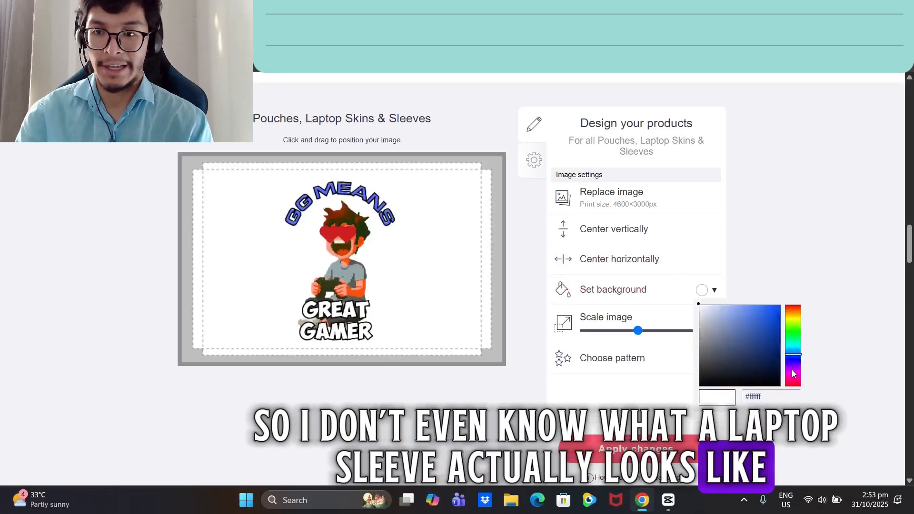
pyautogui.click(794, 369)
pyautogui.click(743, 333)
pyautogui.click(735, 322)
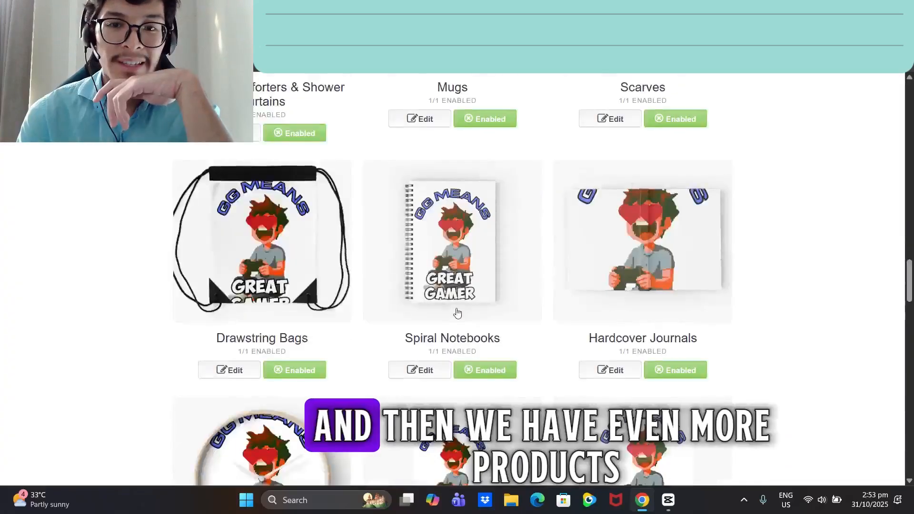
# Open Drawstring Bags for editing, scale the design down to 38% and move it slightly higher within the print area
pyautogui.click(233, 369)
pyautogui.scroll(-6, 524, 310)
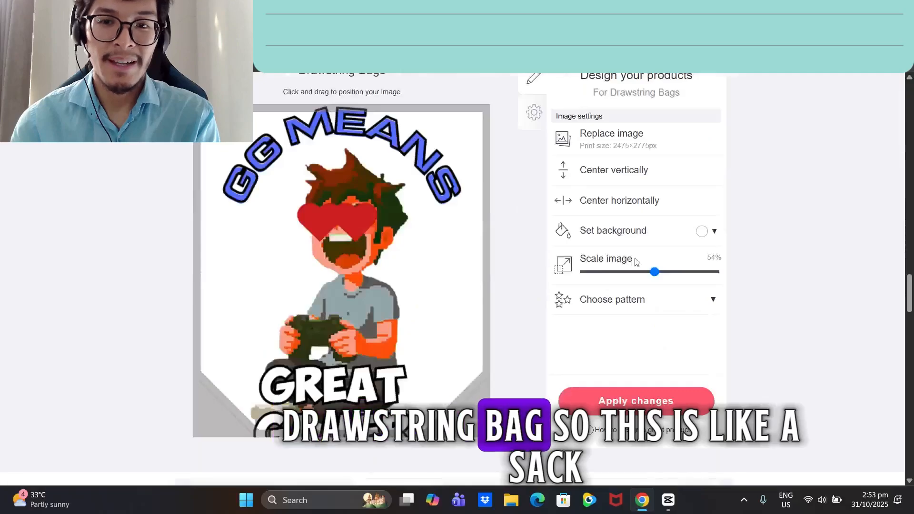
pyautogui.scroll(1, 605, 282)
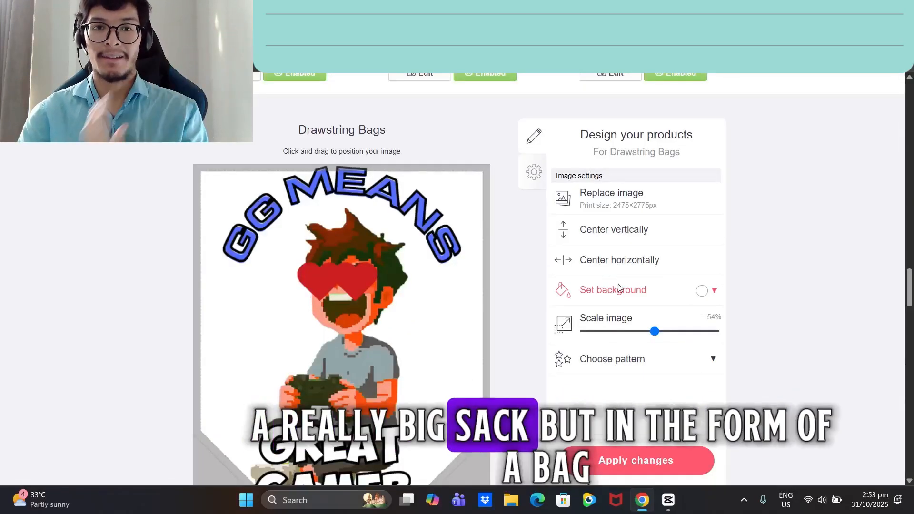
pyautogui.scroll(-1, 624, 284)
pyautogui.moveTo(656, 274); pyautogui.dragTo(625, 275)
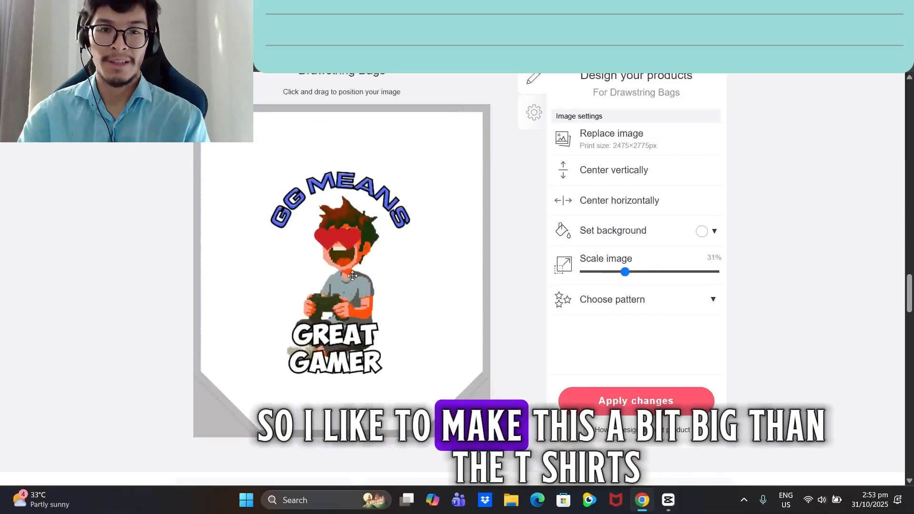
pyautogui.moveTo(352, 277); pyautogui.dragTo(358, 261)
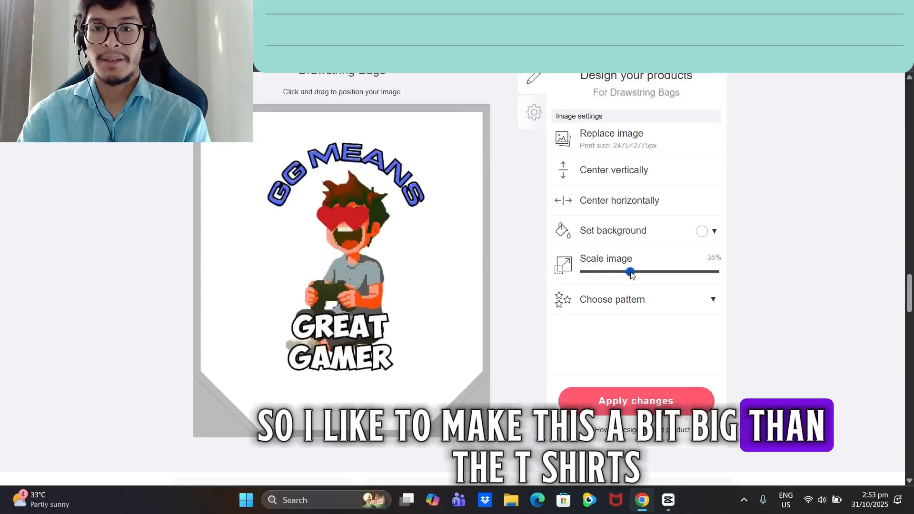
pyautogui.moveTo(629, 274)
pyautogui.mouseDown()
pyautogui.moveTo(643, 274)
pyautogui.moveTo(635, 273)
pyautogui.mouseUp()
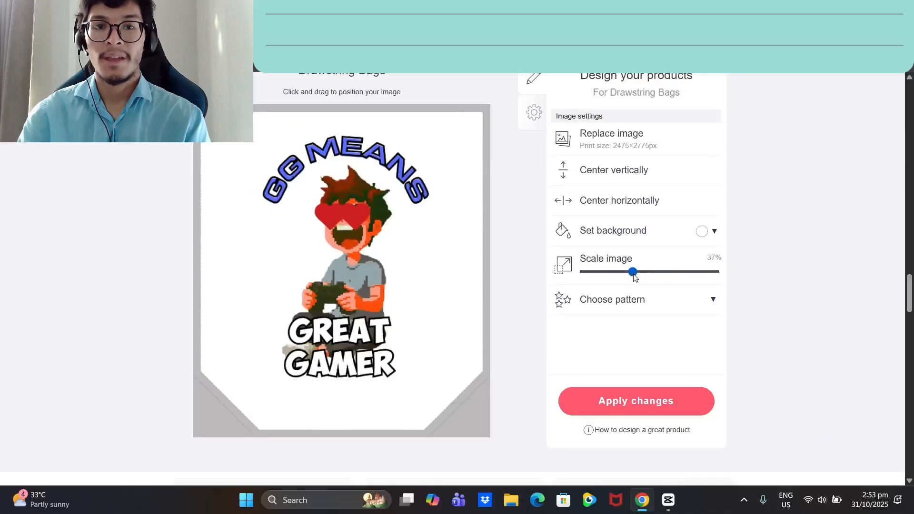
# Set the Drawstring Bags background to green #2bd84c and apply the changes
pyautogui.click(716, 231)
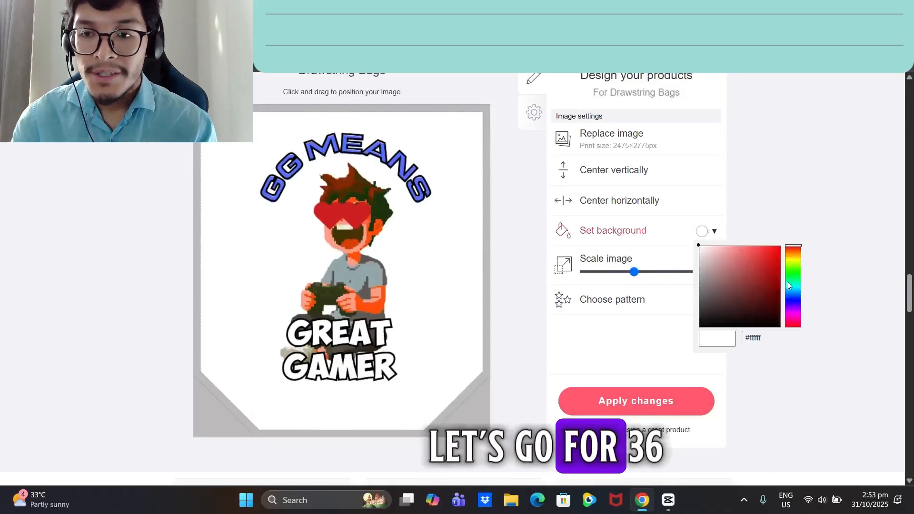
pyautogui.click(763, 257)
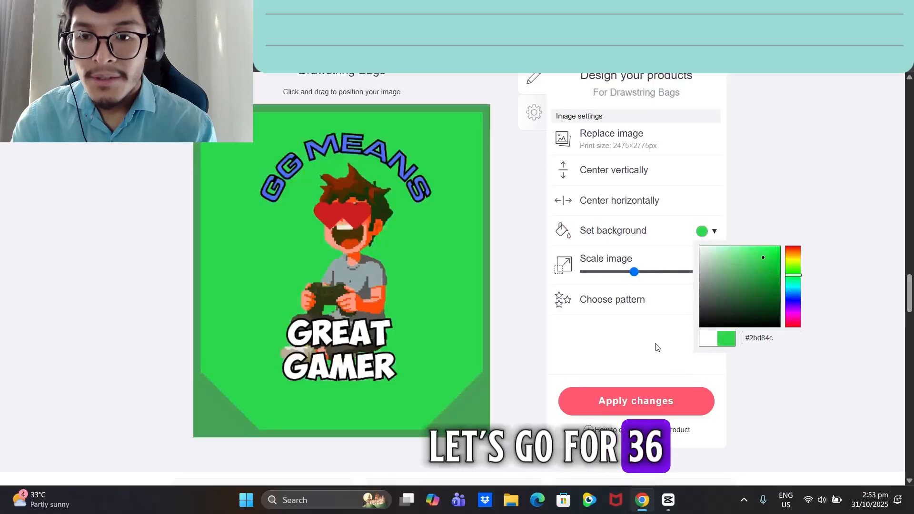
pyautogui.click(656, 347)
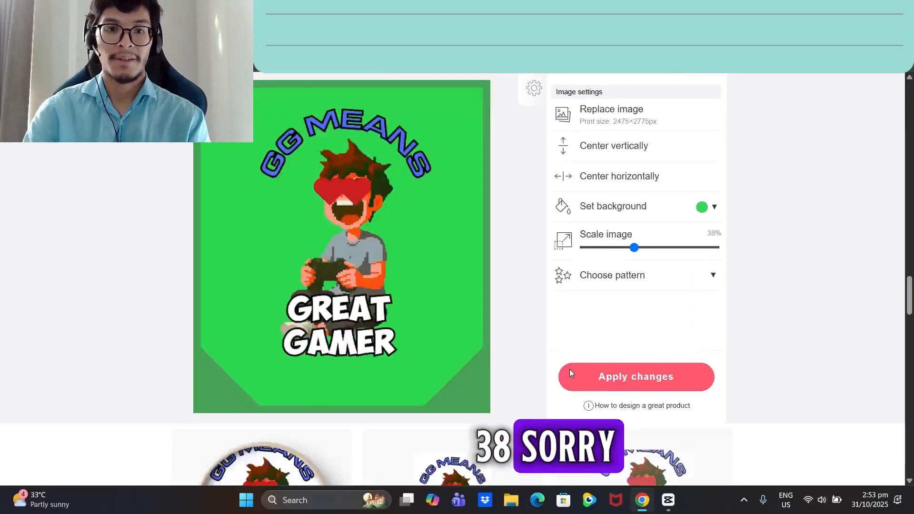
pyautogui.click(570, 369)
# Disable the Hardcover Journals product for this design
pyautogui.scroll(-3, 458, 276)
pyautogui.scroll(8, 457, 275)
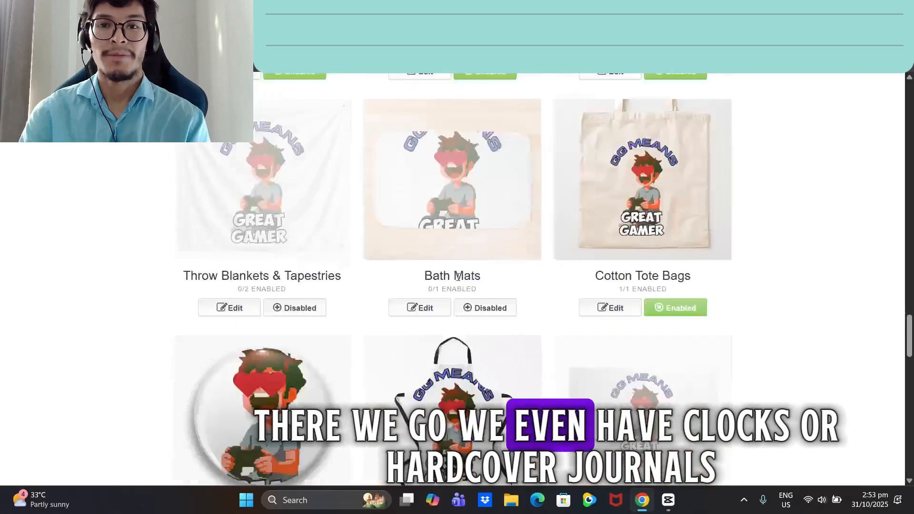
pyautogui.scroll(-7, 524, 285)
pyautogui.scroll(3, 634, 267)
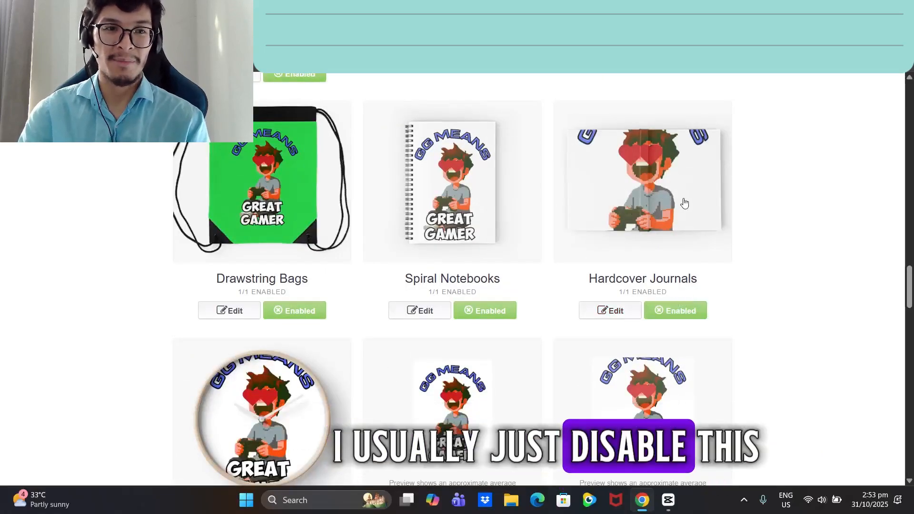
pyautogui.click(676, 314)
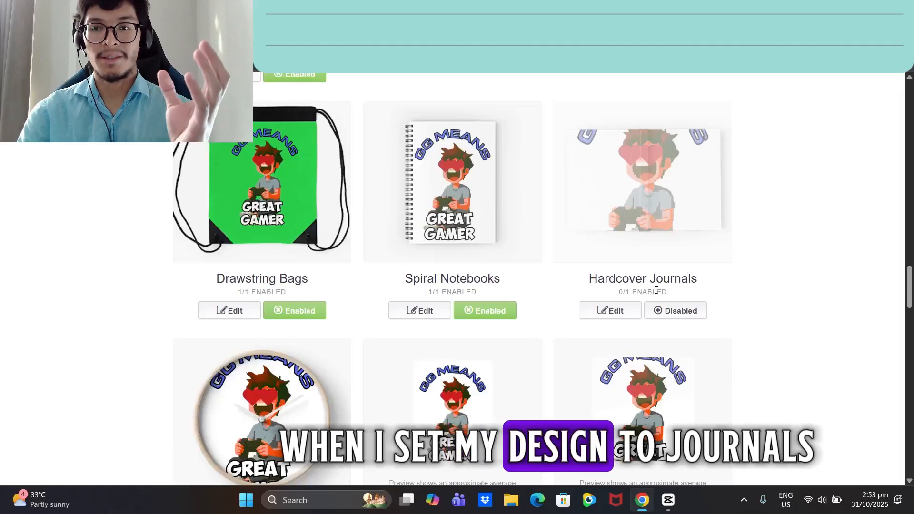
# Open Spiral Notebooks for editing, scale the design to 30%, move it slightly lower and center it horizontally
pyautogui.click(414, 312)
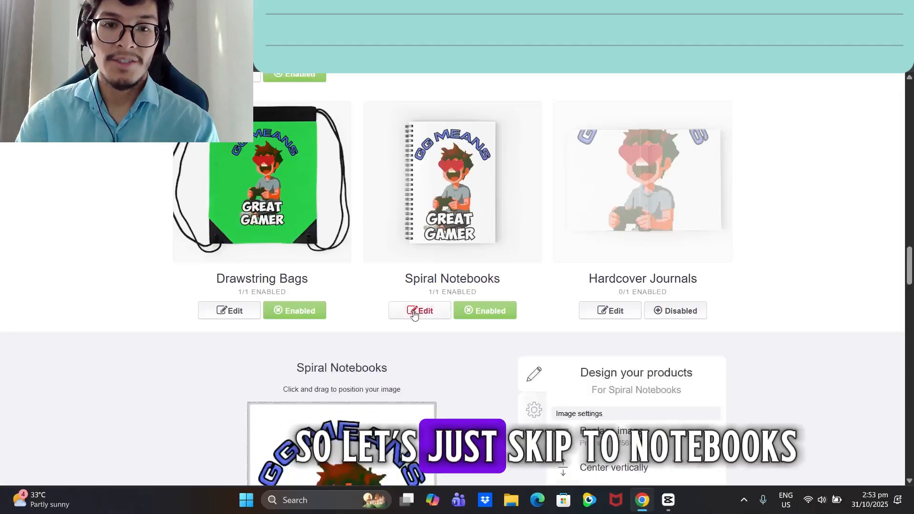
pyautogui.moveTo(639, 332); pyautogui.dragTo(624, 332)
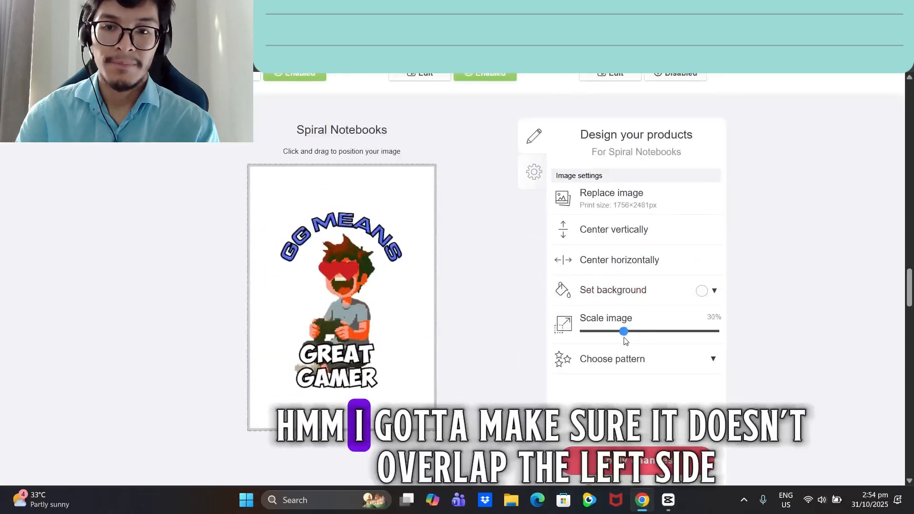
pyautogui.scroll(3, 475, 173)
pyautogui.scroll(-2, 457, 158)
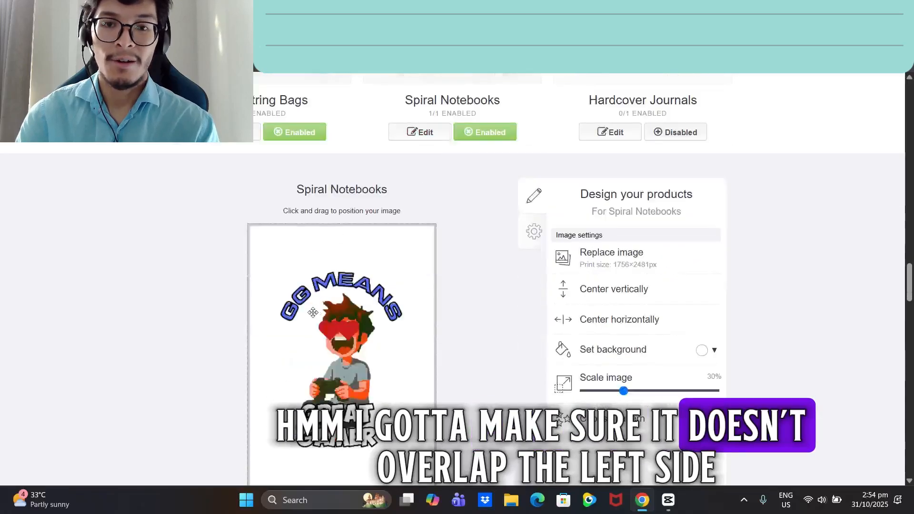
pyautogui.moveTo(313, 313); pyautogui.dragTo(372, 331)
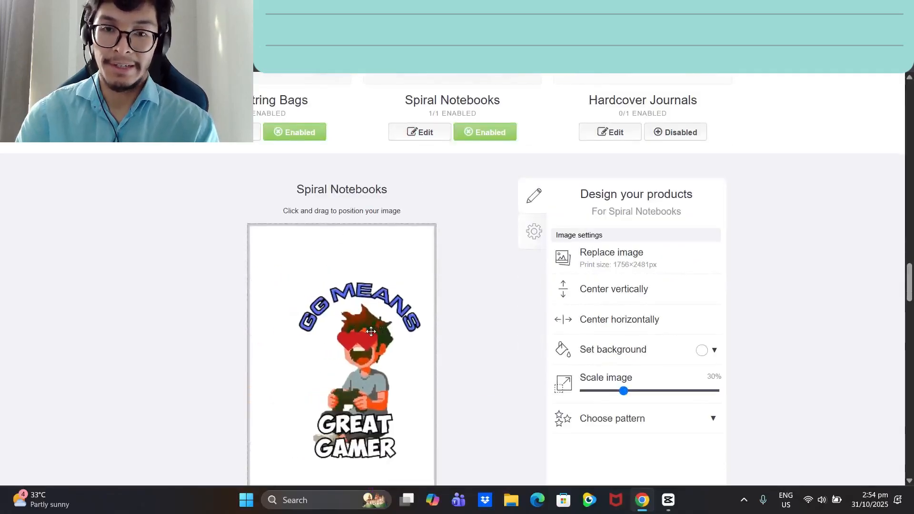
pyautogui.click(603, 332)
pyautogui.scroll(-2, 659, 343)
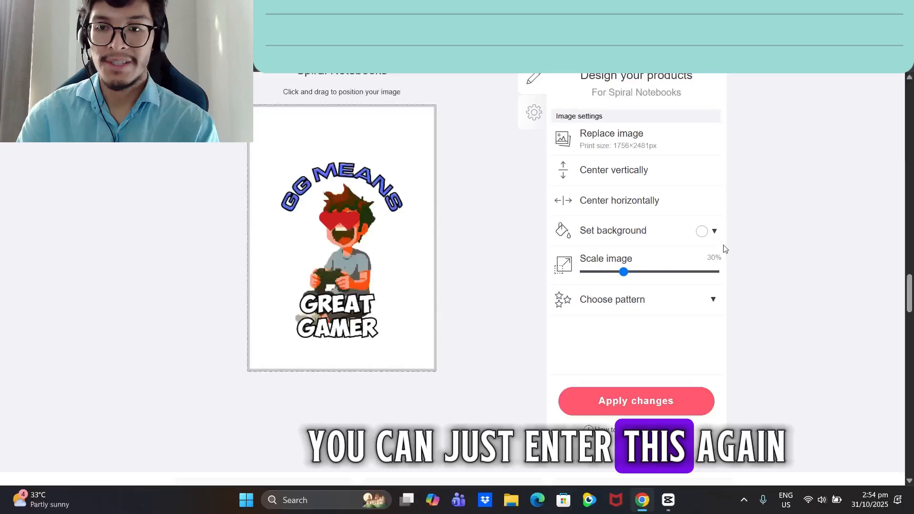
# Set the Spiral Notebooks background to yellow #c9bd3a
pyautogui.click(703, 231)
pyautogui.click(793, 299)
pyautogui.moveTo(798, 318); pyautogui.dragTo(793, 258)
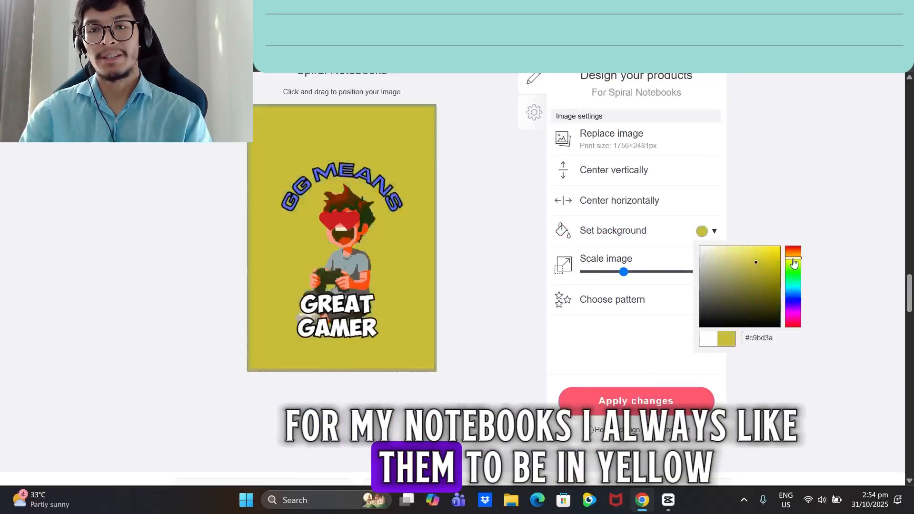
# Open Pin Buttons for editing and scale the design down to 10% so it fits on the pin
pyautogui.scroll(-8, 672, 378)
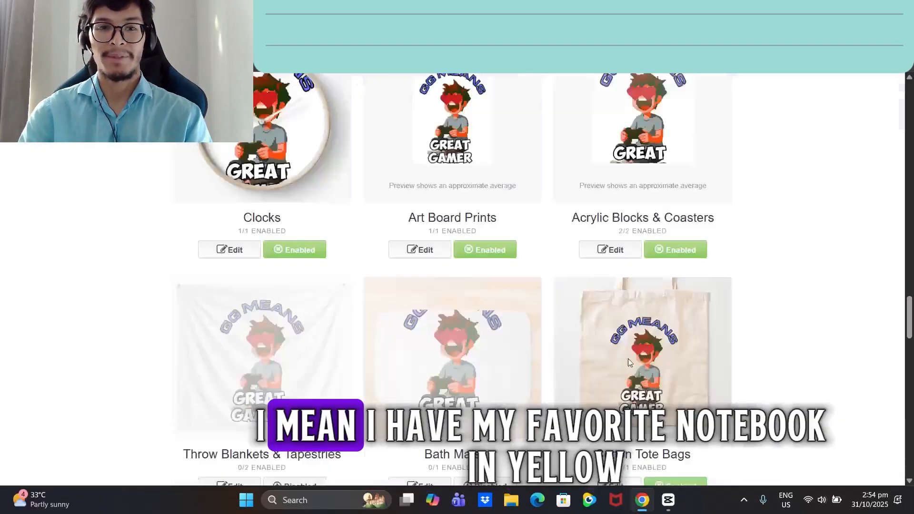
pyautogui.scroll(6, 546, 247)
pyautogui.scroll(-13, 545, 247)
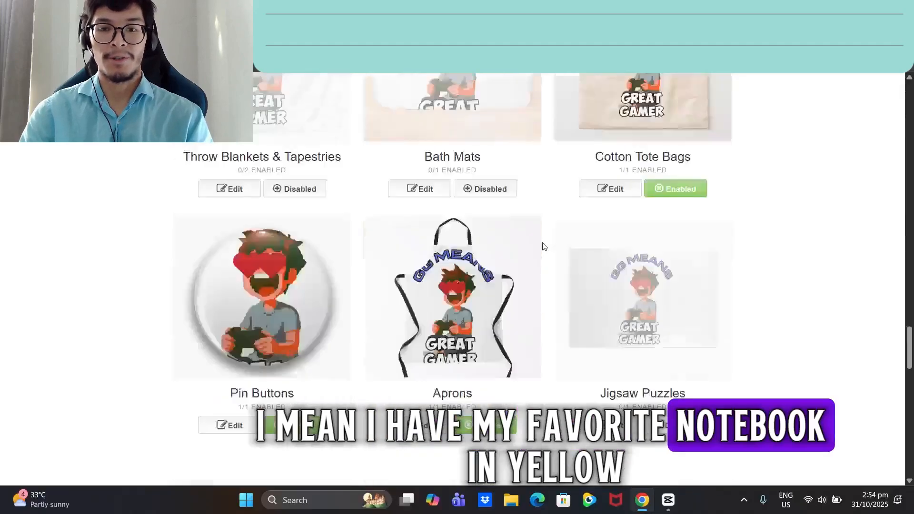
pyautogui.click(227, 311)
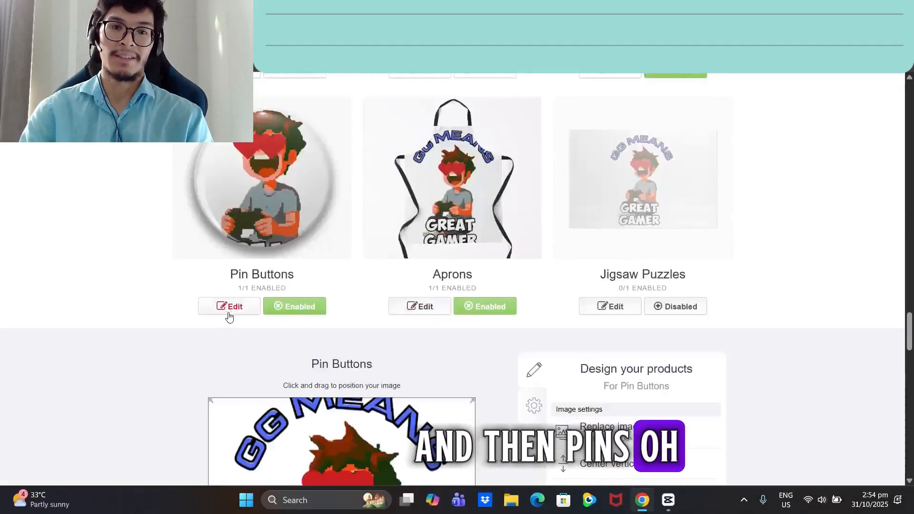
pyautogui.scroll(-1, 640, 332)
pyautogui.moveTo(619, 329); pyautogui.dragTo(592, 328)
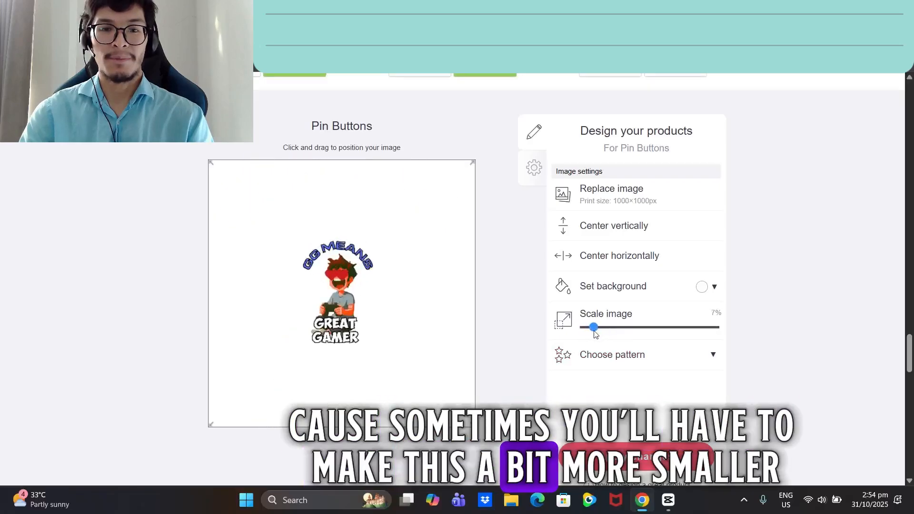
pyautogui.scroll(6, 450, 332)
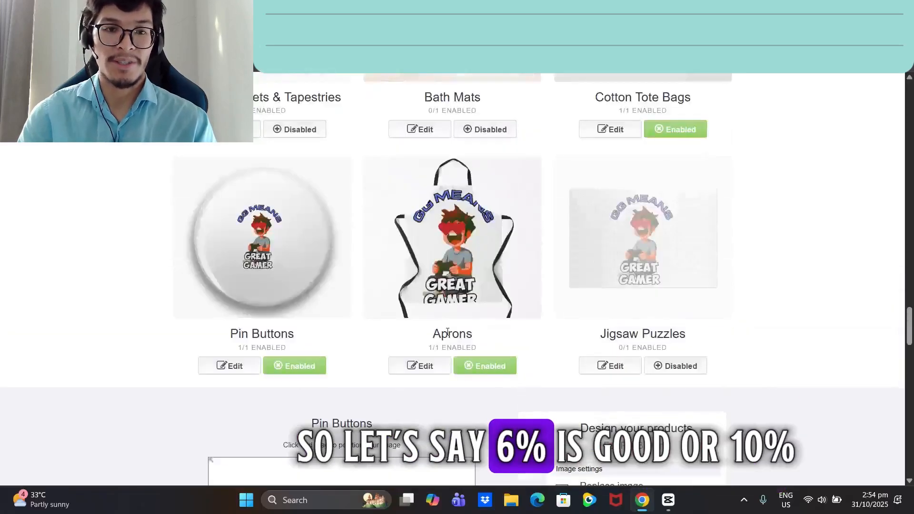
pyautogui.scroll(-4, 448, 340)
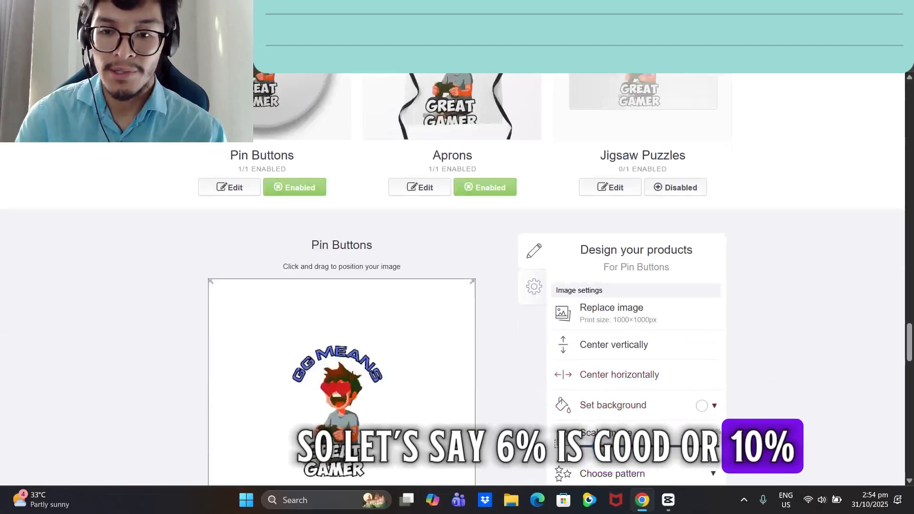
pyautogui.moveTo(593, 447); pyautogui.dragTo(598, 448)
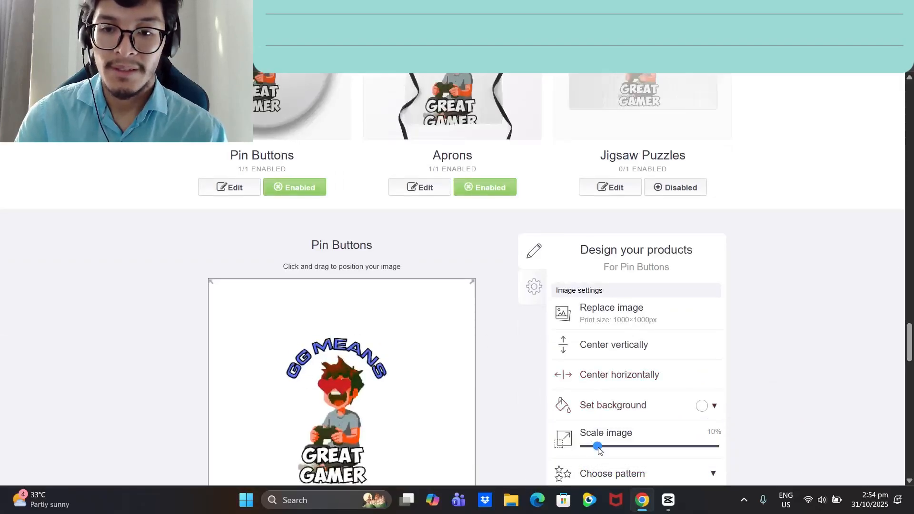
pyautogui.scroll(2, 560, 376)
pyautogui.scroll(-3, 559, 376)
pyautogui.scroll(-1, 558, 376)
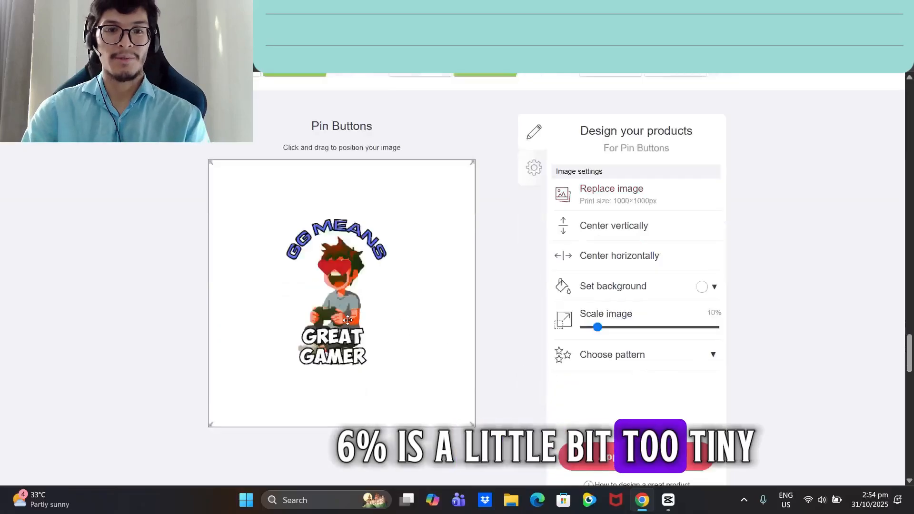
# Review the product previews from clothing to tote bags, checking each design's look and which products are enabled or disabled
pyautogui.scroll(6, 500, 239)
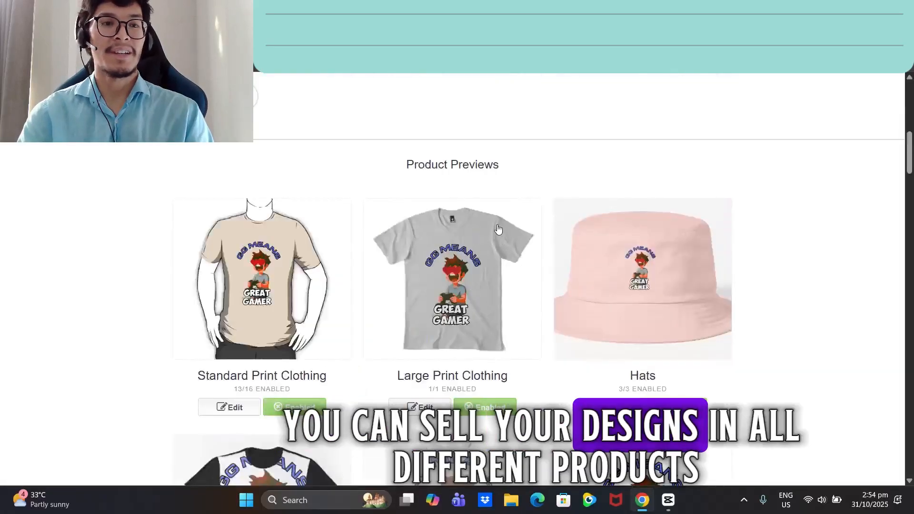
pyautogui.scroll(-10, 500, 239)
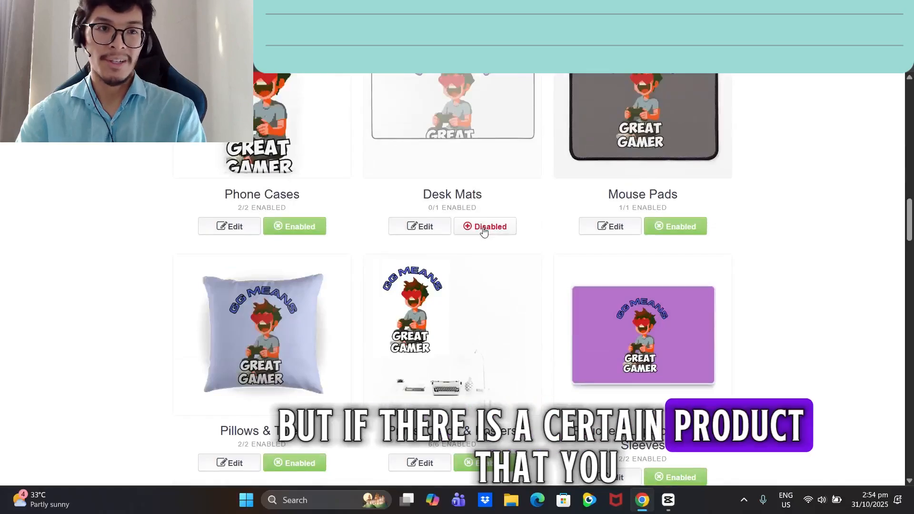
pyautogui.scroll(-5, 483, 231)
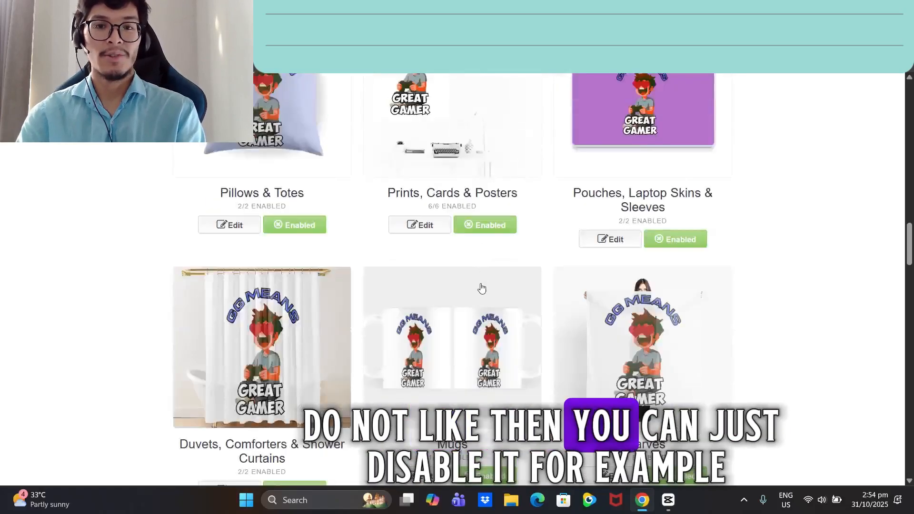
pyautogui.scroll(-3, 480, 286)
pyautogui.scroll(-5, 479, 288)
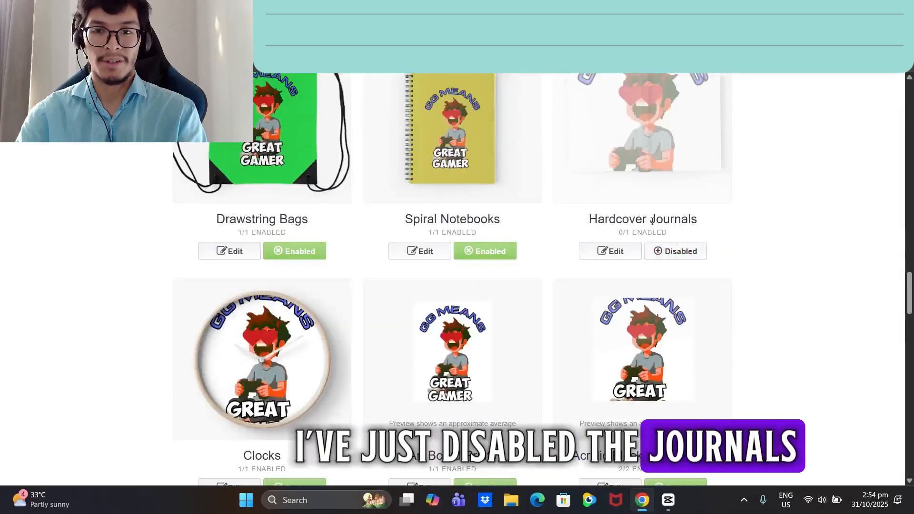
pyautogui.scroll(1, 696, 239)
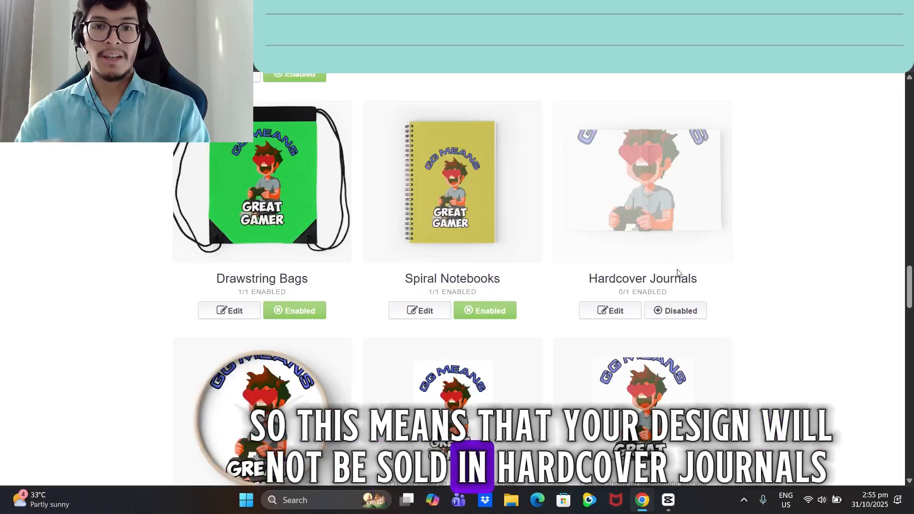
pyautogui.scroll(-5, 669, 264)
pyautogui.scroll(3, 619, 271)
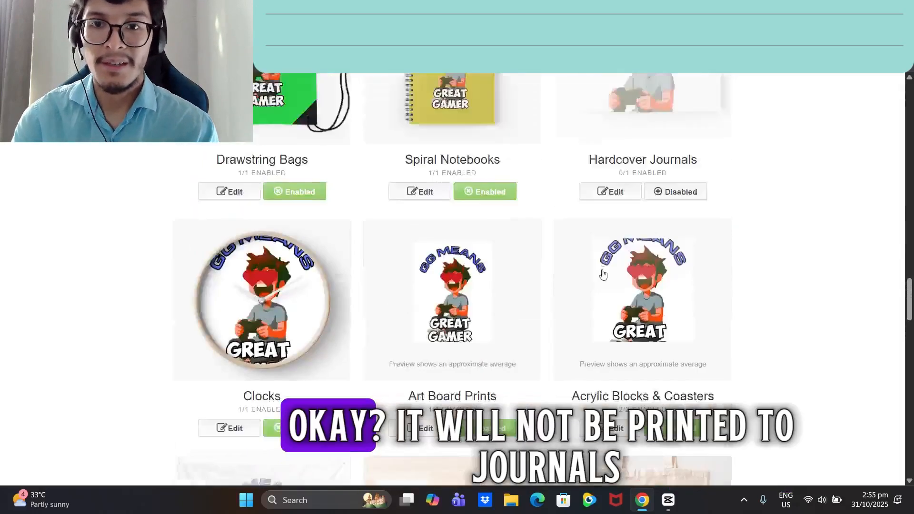
pyautogui.scroll(2, 603, 275)
pyautogui.scroll(-7, 570, 241)
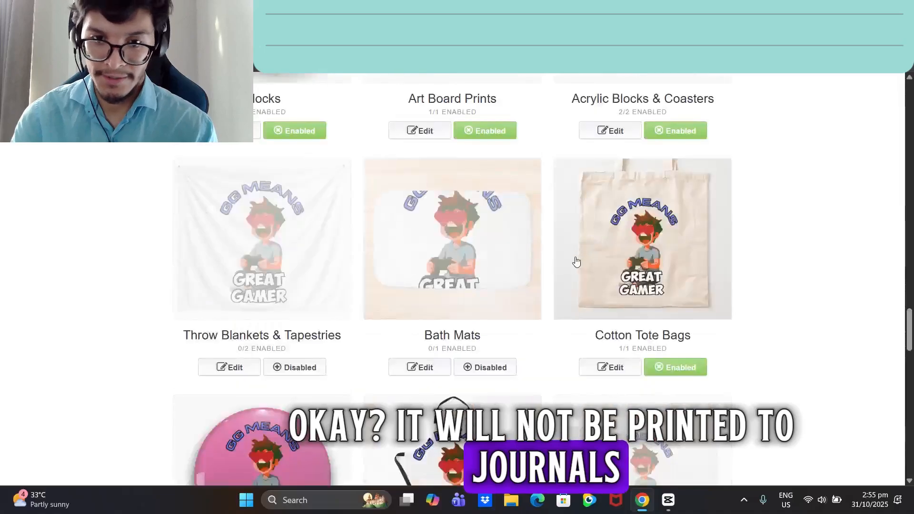
# Enable the Throw Blankets & Tapestries product and open it for editing
pyautogui.scroll(-5, 577, 261)
pyautogui.scroll(2, 442, 302)
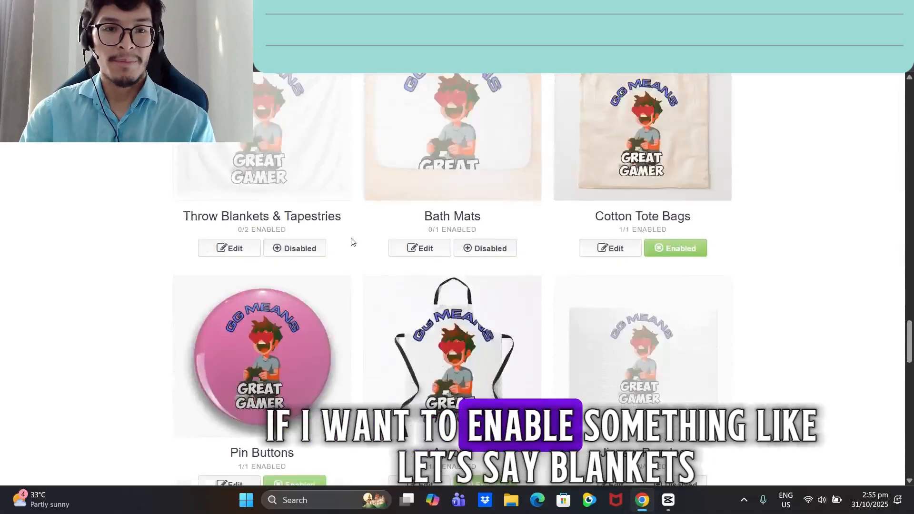
pyautogui.click(297, 249)
pyautogui.click(239, 251)
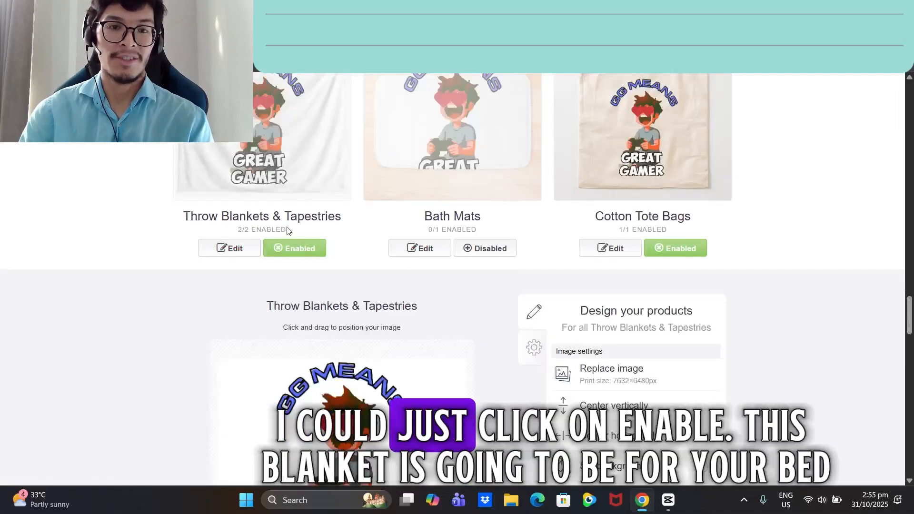
# Set the Throw Blankets & Tapestries background to a muted blue-grey and apply the changes
pyautogui.scroll(-4, 573, 258)
pyautogui.click(703, 288)
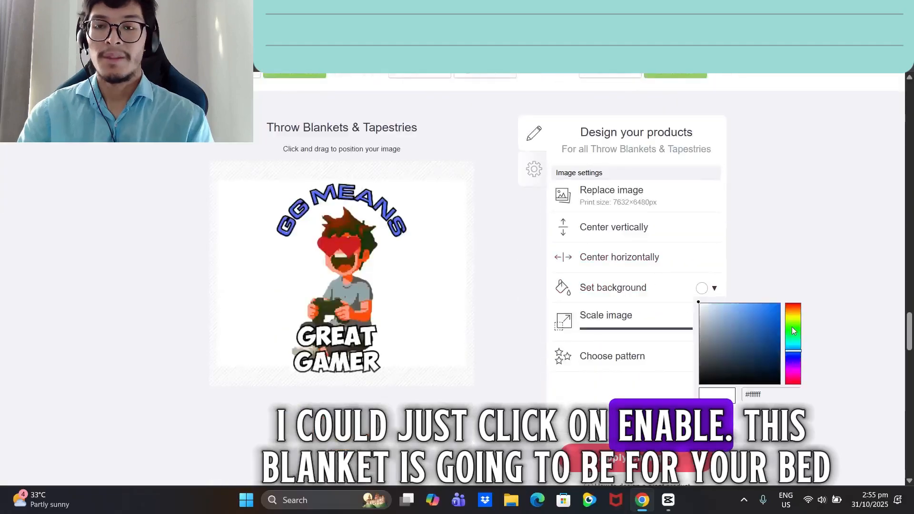
pyautogui.click(790, 353)
pyautogui.click(757, 316)
pyautogui.click(712, 315)
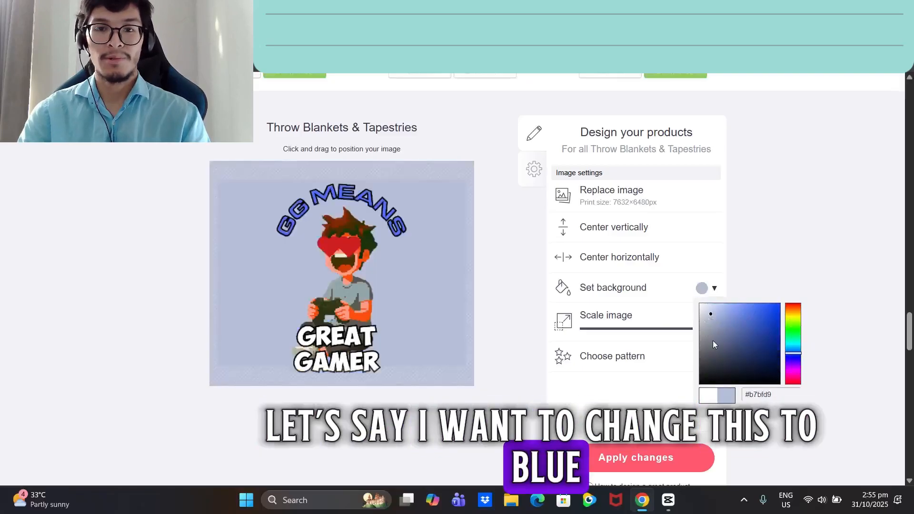
pyautogui.moveTo(713, 341); pyautogui.dragTo(706, 329)
pyautogui.scroll(-6, 539, 381)
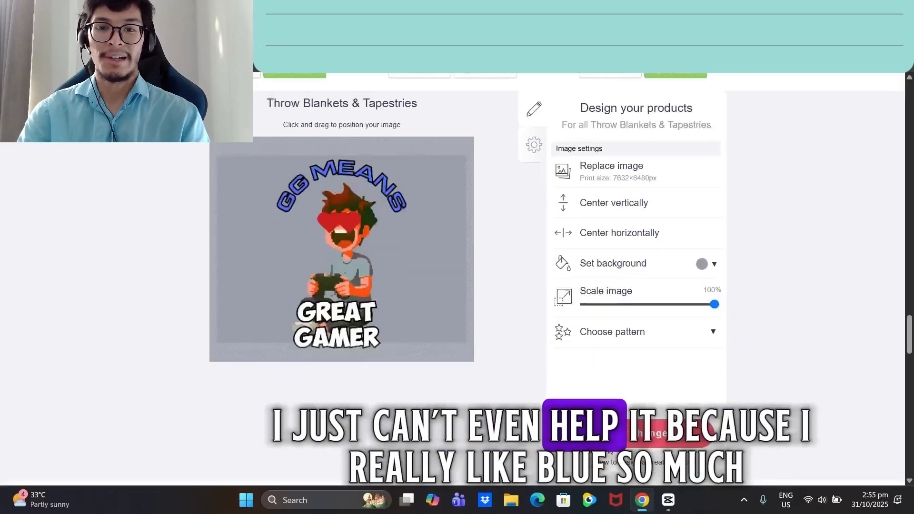
# Open Duvets, Comforters & Shower Curtains for editing, set the background to light blue and apply the changes
pyautogui.scroll(15, 407, 277)
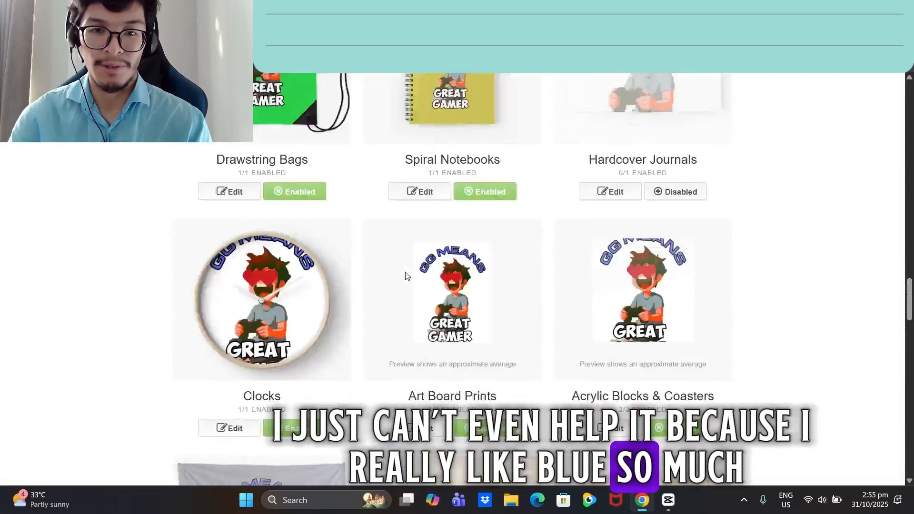
pyautogui.click(224, 179)
pyautogui.scroll(4, 338, 265)
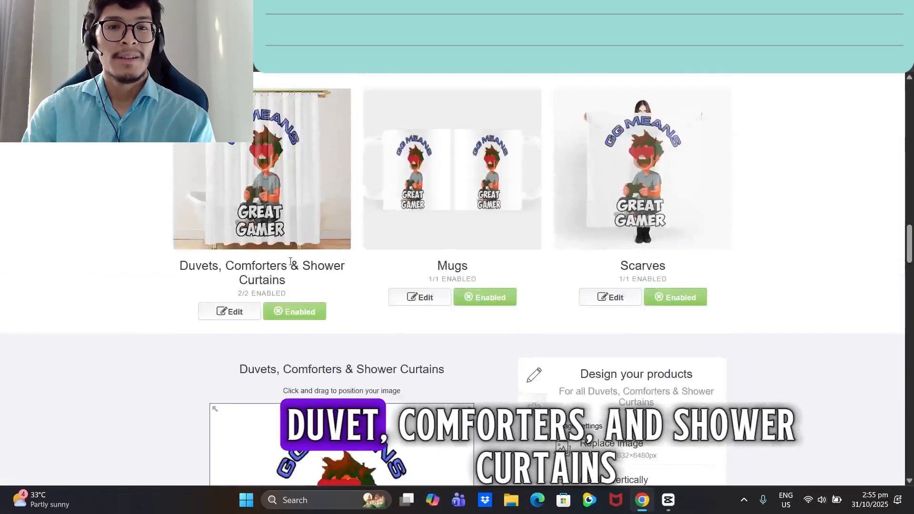
pyautogui.scroll(-5, 336, 260)
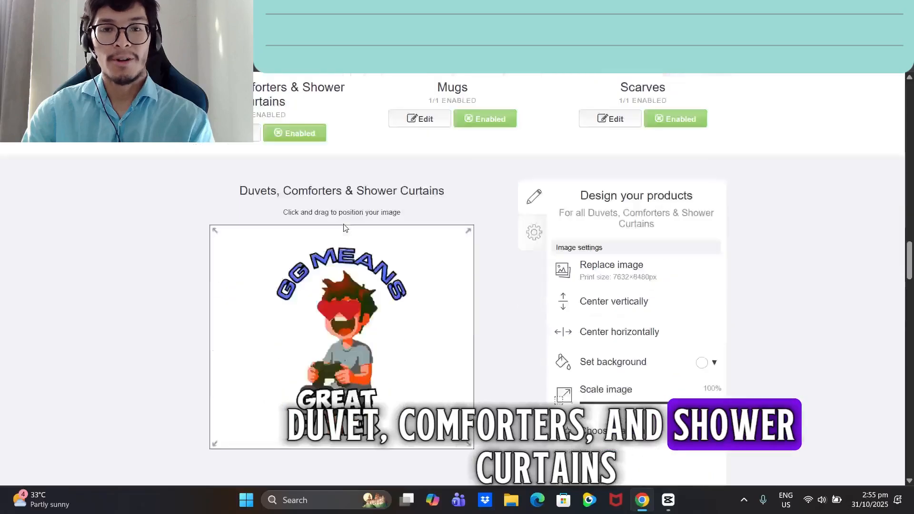
pyautogui.click(716, 304)
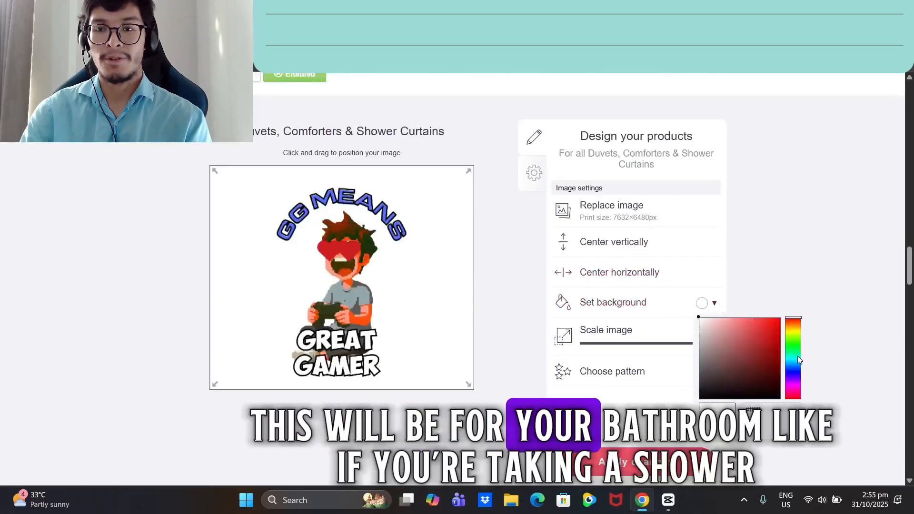
pyautogui.click(795, 342)
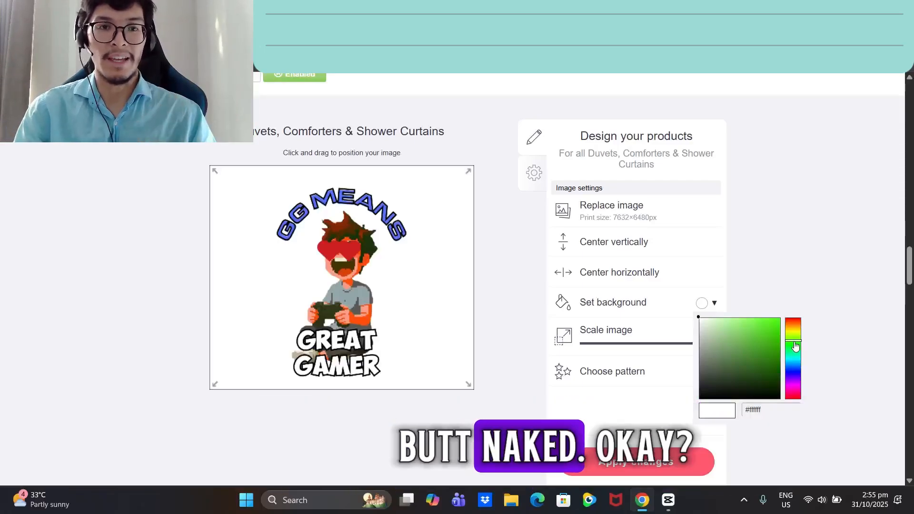
pyautogui.click(795, 364)
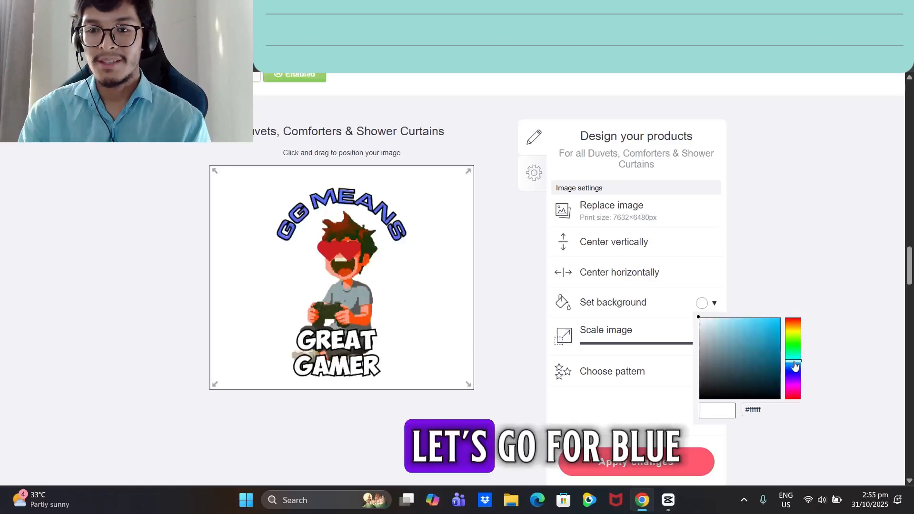
pyautogui.click(740, 339)
pyautogui.scroll(-1, 647, 459)
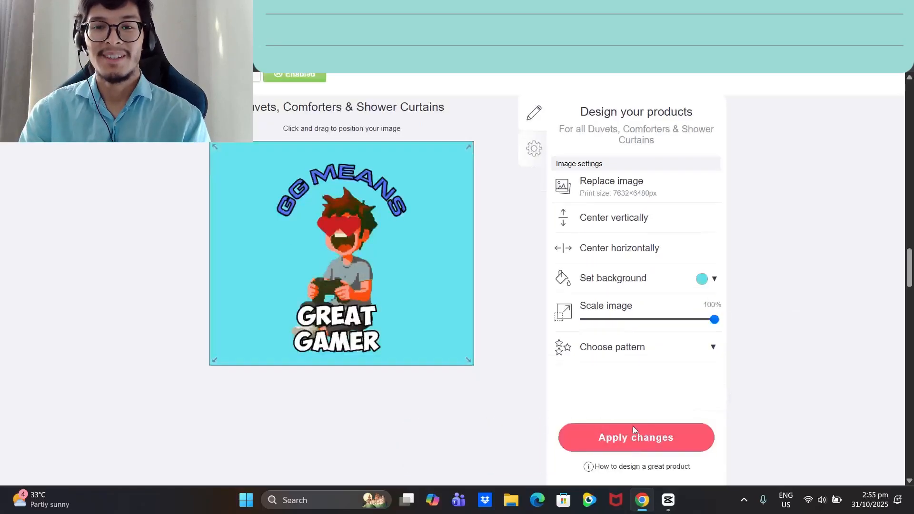
pyautogui.click(633, 429)
# Open Phone Cases for editing and scale the design down to 15%, checking it on the case preview
pyautogui.scroll(-7, 550, 341)
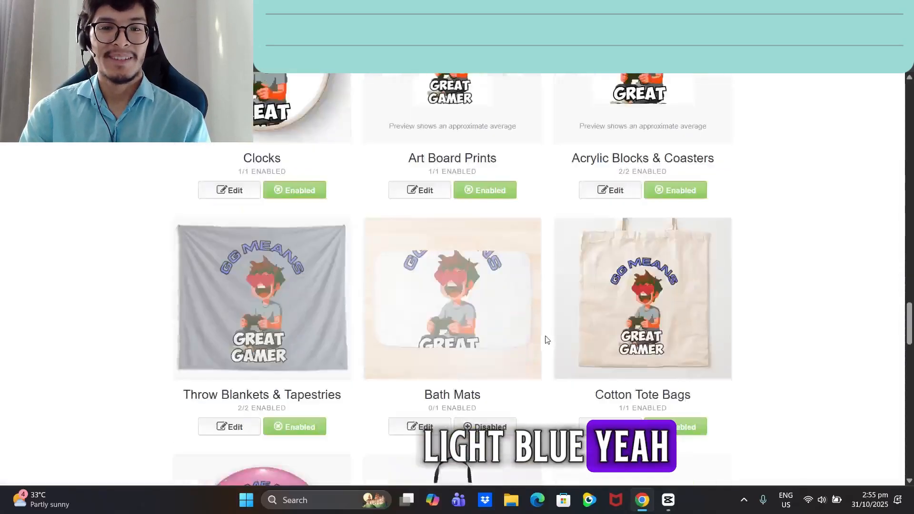
pyautogui.scroll(12, 544, 337)
pyautogui.scroll(14, 544, 338)
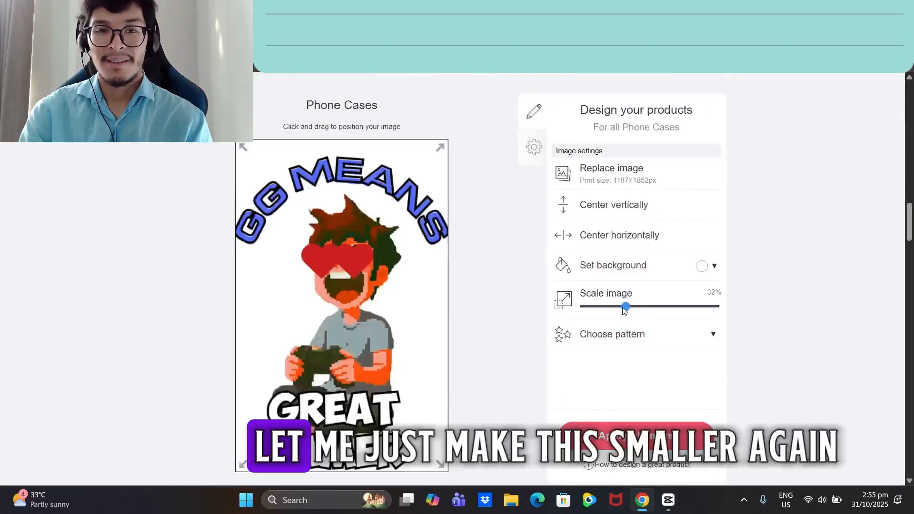
pyautogui.moveTo(684, 306); pyautogui.dragTo(661, 306)
pyautogui.scroll(6, 411, 277)
pyautogui.scroll(1, 411, 276)
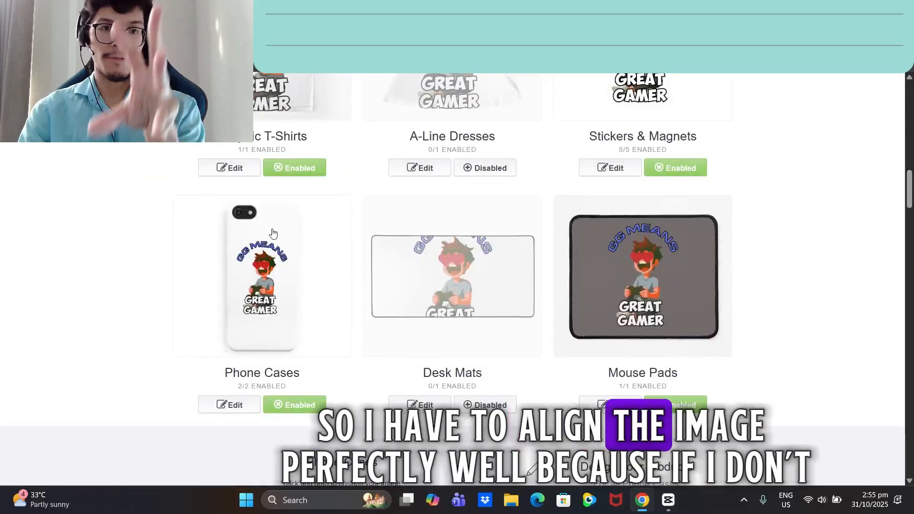
# Move the Phone Cases design lower on the case, away from the camera area
pyautogui.scroll(-4, 276, 232)
pyautogui.scroll(3, 276, 232)
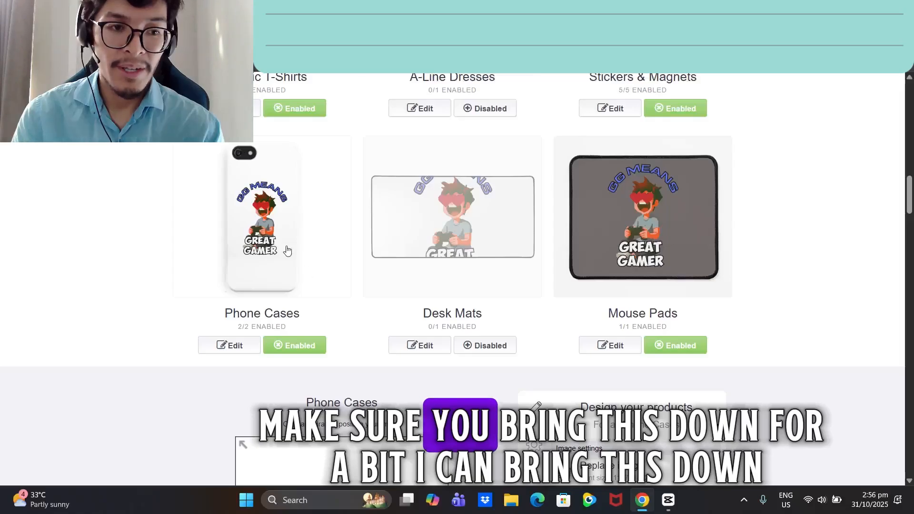
pyautogui.scroll(-5, 287, 251)
pyautogui.scroll(4, 259, 333)
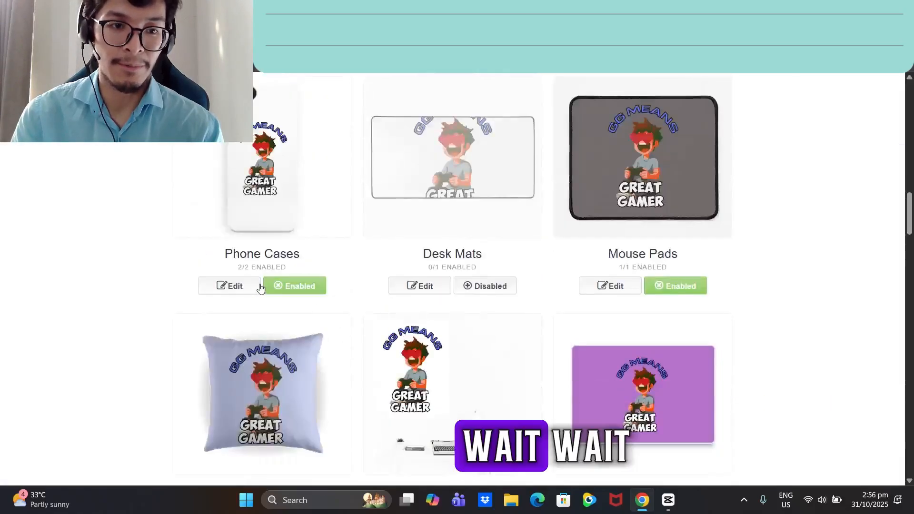
pyautogui.click(260, 286)
pyautogui.scroll(-5, 247, 290)
pyautogui.moveTo(329, 228); pyautogui.dragTo(328, 261)
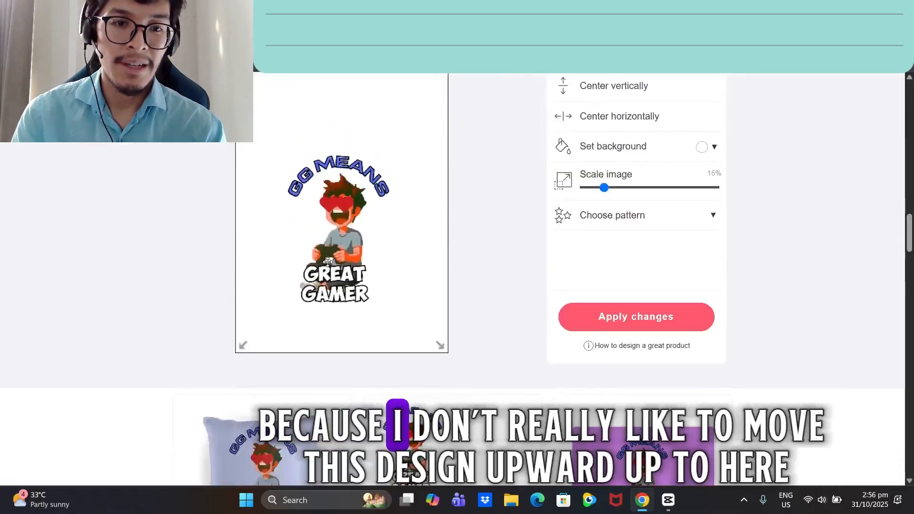
# Nudge the Phone Cases design slightly further down and check its placement on the case preview
pyautogui.scroll(5, 309, 214)
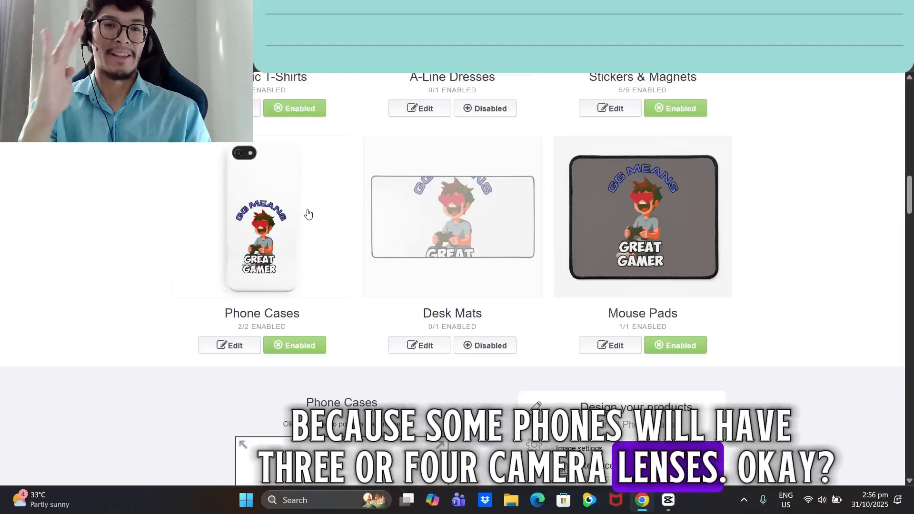
pyautogui.scroll(-7, 210, 255)
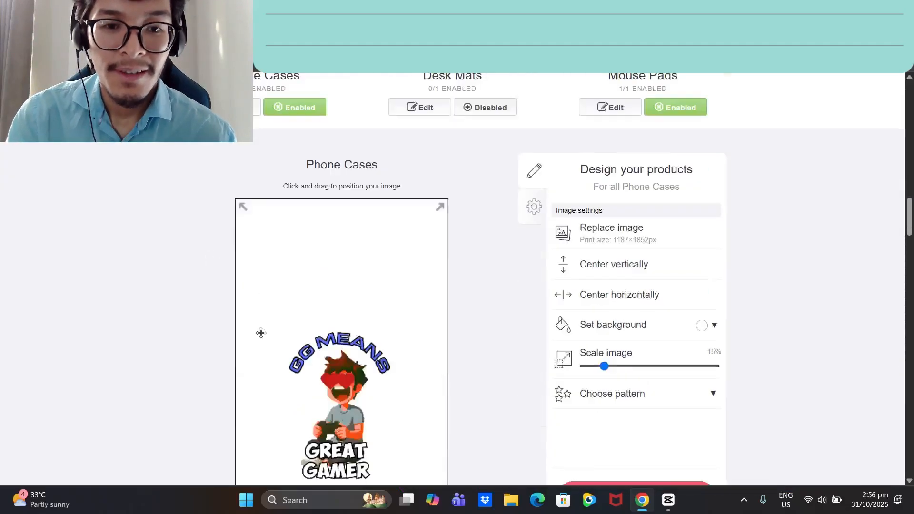
pyautogui.moveTo(341, 305); pyautogui.dragTo(342, 313)
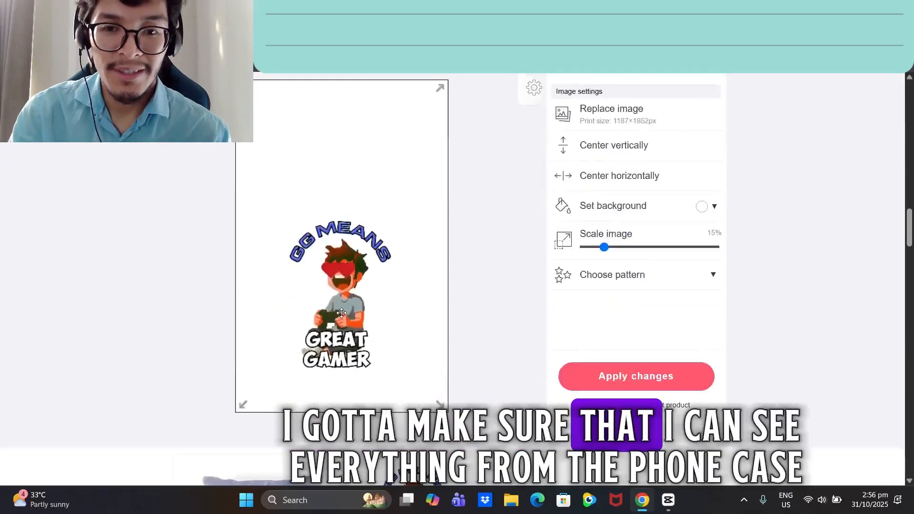
pyautogui.scroll(6, 346, 314)
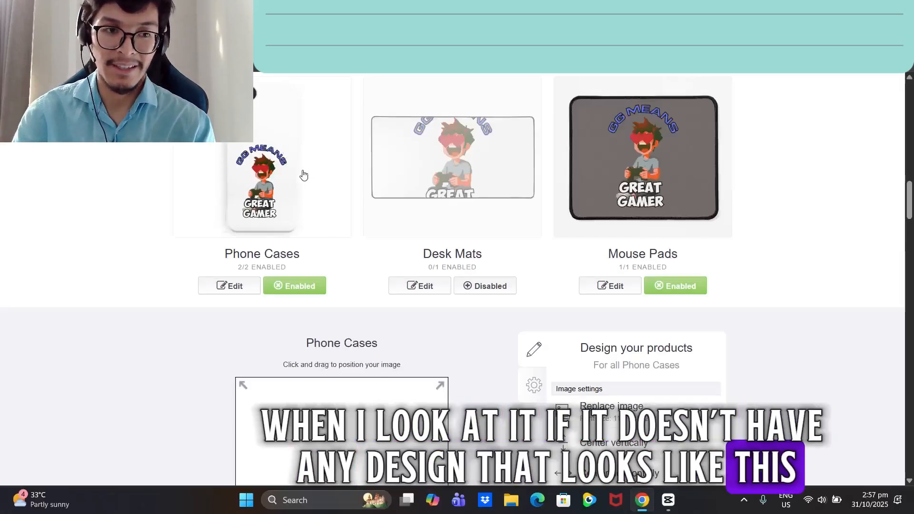
# Set the Phone Cases background to orange, apply the changes and check the case preview
pyautogui.scroll(-6, 334, 200)
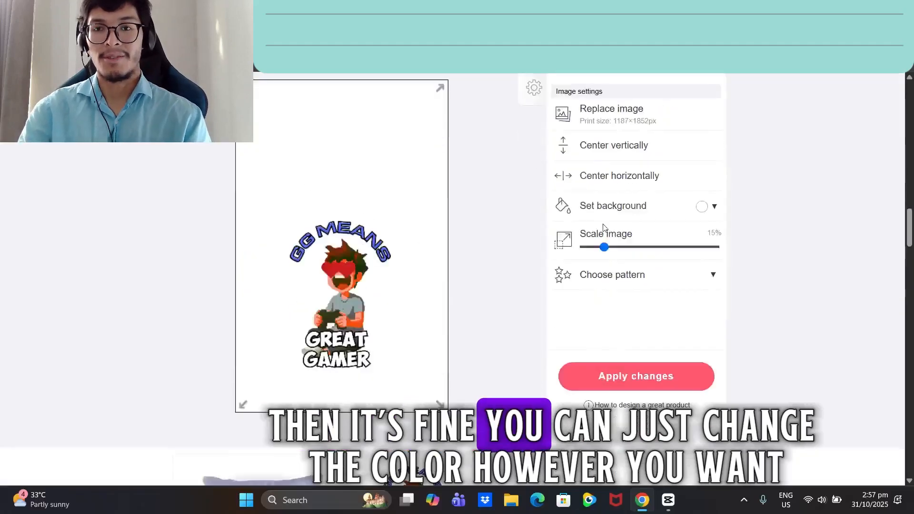
pyautogui.click(715, 207)
pyautogui.click(757, 235)
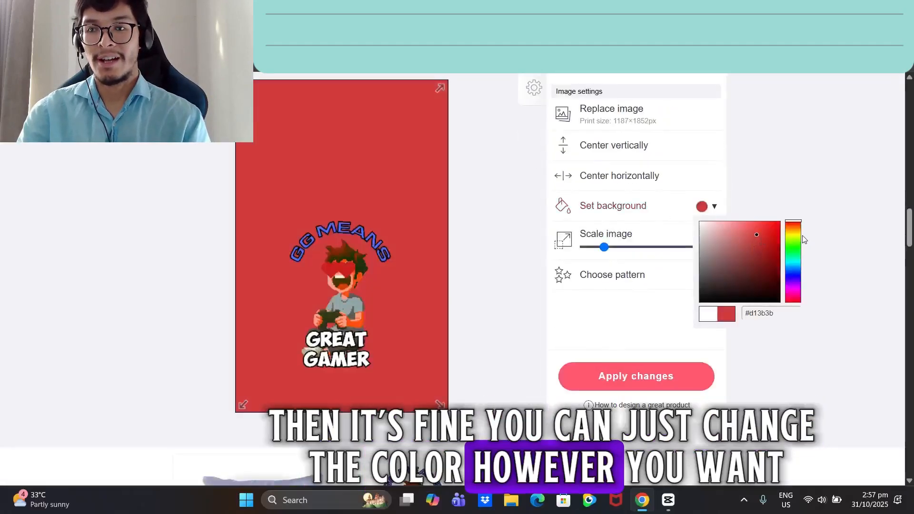
pyautogui.moveTo(803, 237); pyautogui.dragTo(803, 229)
pyautogui.scroll(-1, 313, 285)
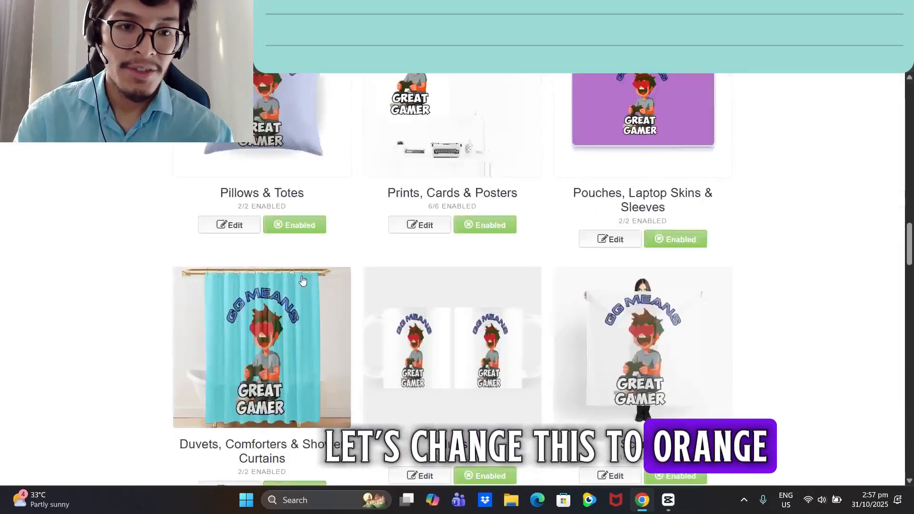
pyautogui.scroll(6, 303, 281)
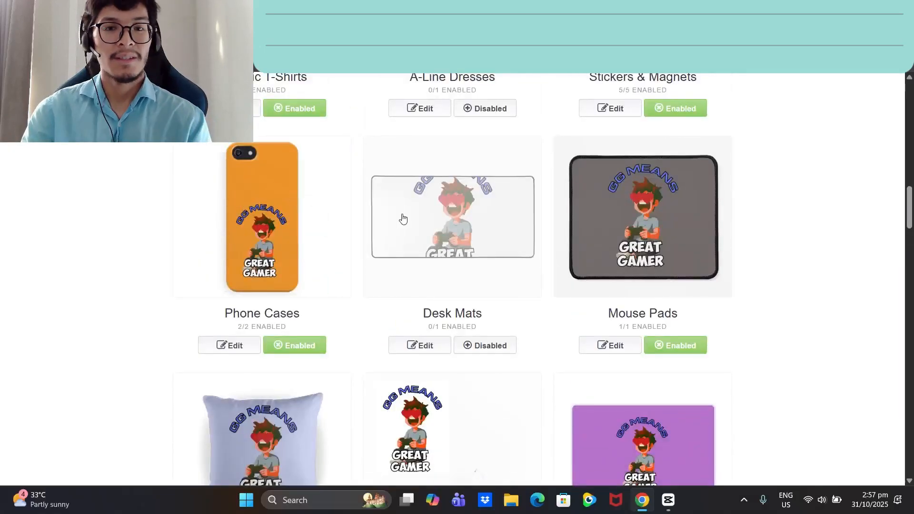
# Enable the A-Line Dresses product
pyautogui.scroll(6, 403, 219)
pyautogui.click(475, 404)
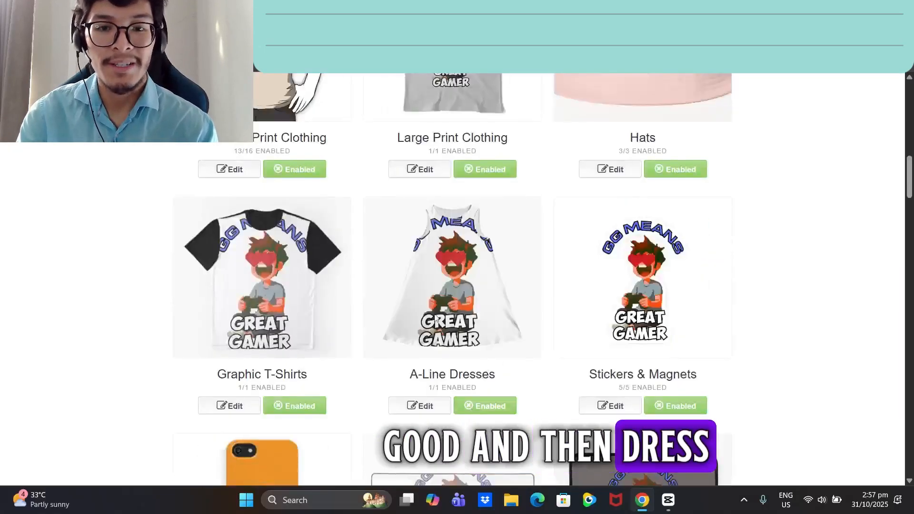
pyautogui.scroll(-4, 432, 299)
pyautogui.scroll(1, 519, 325)
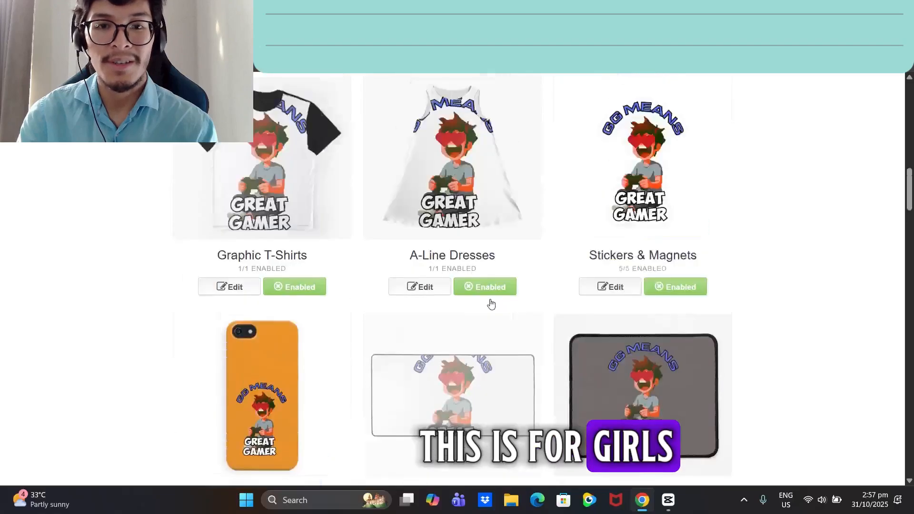
# Open A-Line Dresses for editing, scale the design to 58% and move it lower on the dress
pyautogui.click(422, 290)
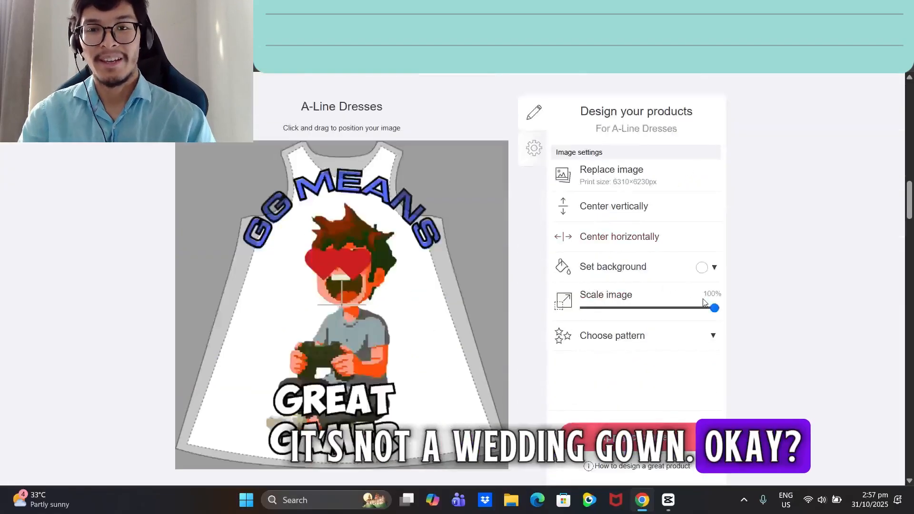
pyautogui.moveTo(718, 313); pyautogui.dragTo(660, 309)
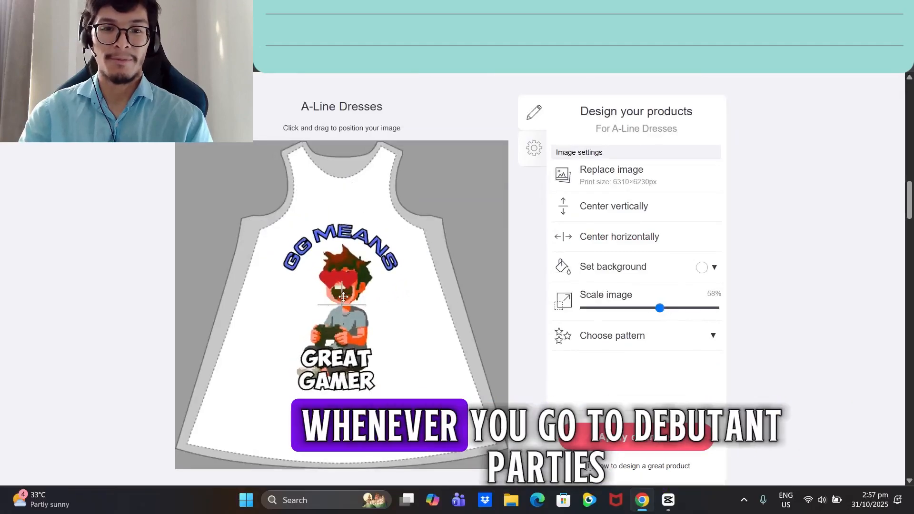
pyautogui.moveTo(342, 292); pyautogui.dragTo(344, 327)
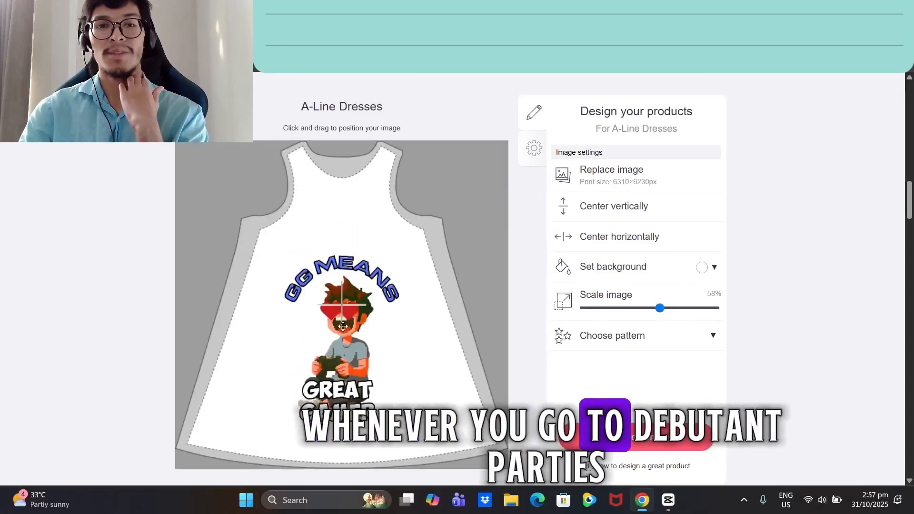
# Set the A-Line Dresses background to dark orange, trying turquoise, green and blue first, and apply the changes
pyautogui.click(714, 268)
pyautogui.click(794, 320)
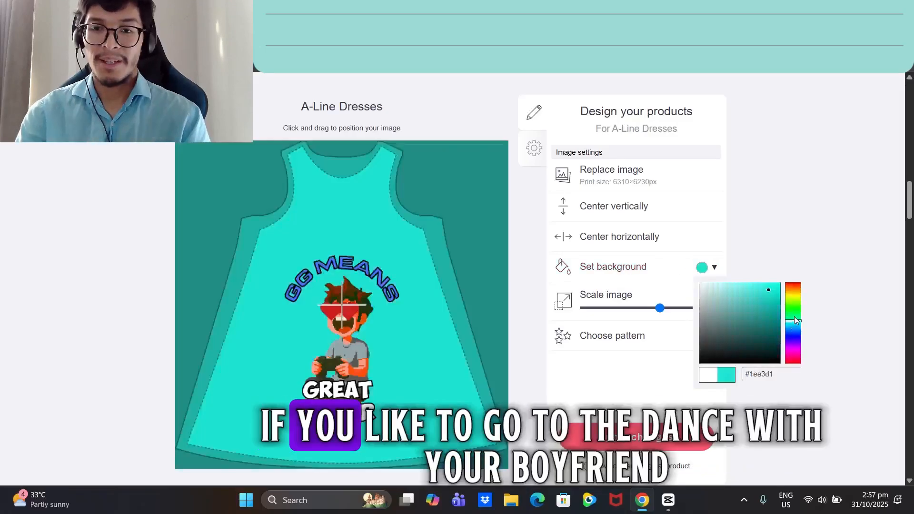
pyautogui.moveTo(797, 304); pyautogui.dragTo(797, 298)
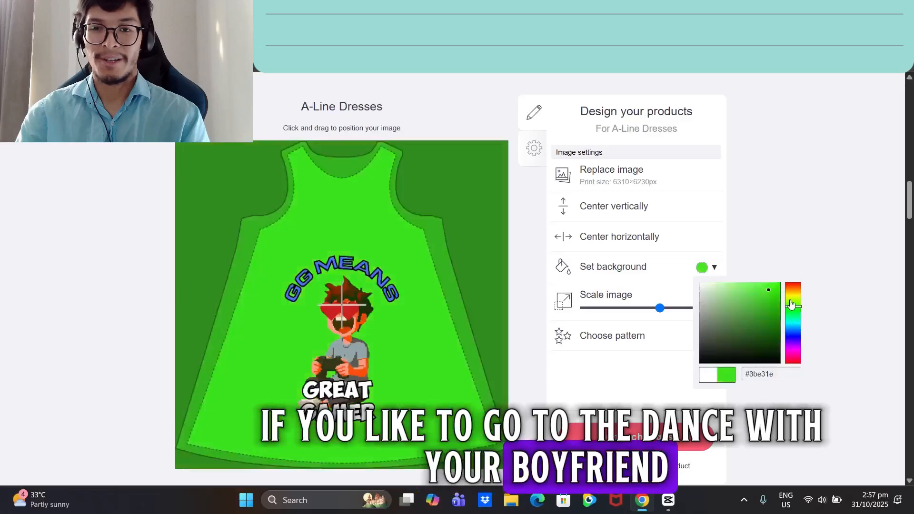
pyautogui.click(794, 332)
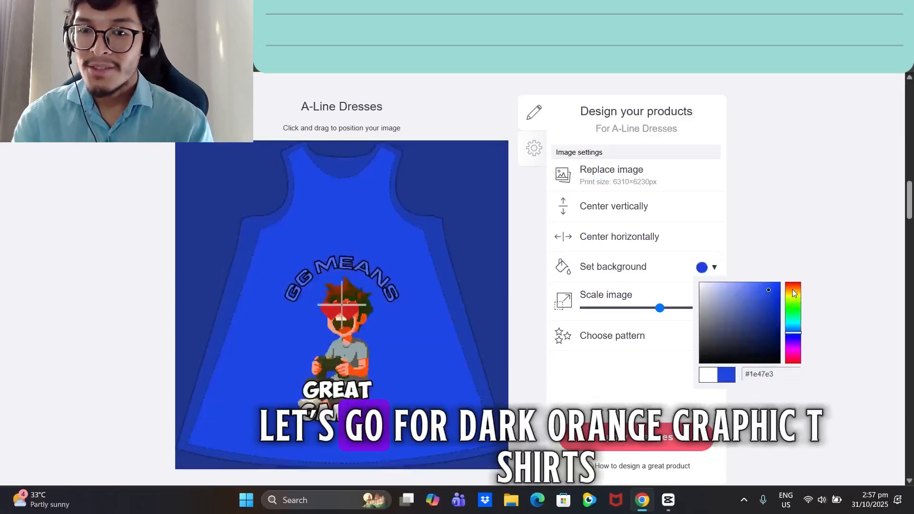
pyautogui.click(794, 293)
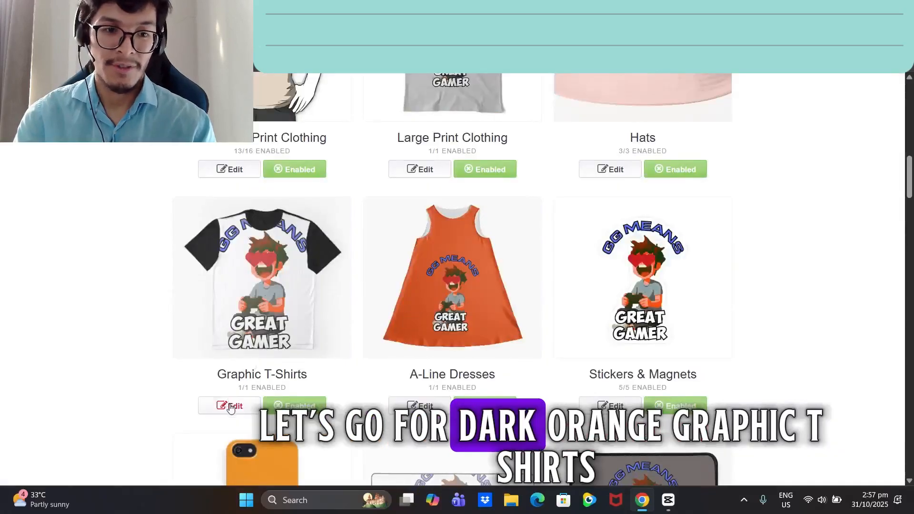
# Open Graphic T-Shirts for editing, scale the design to 40%, move it to mid-chest and check the shirt preview
pyautogui.click(231, 407)
pyautogui.scroll(-1, 346, 354)
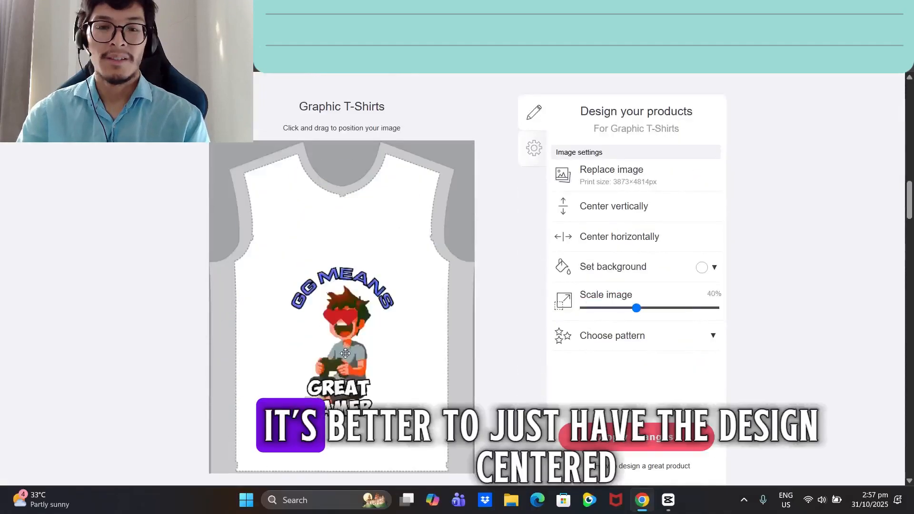
pyautogui.scroll(5, 344, 350)
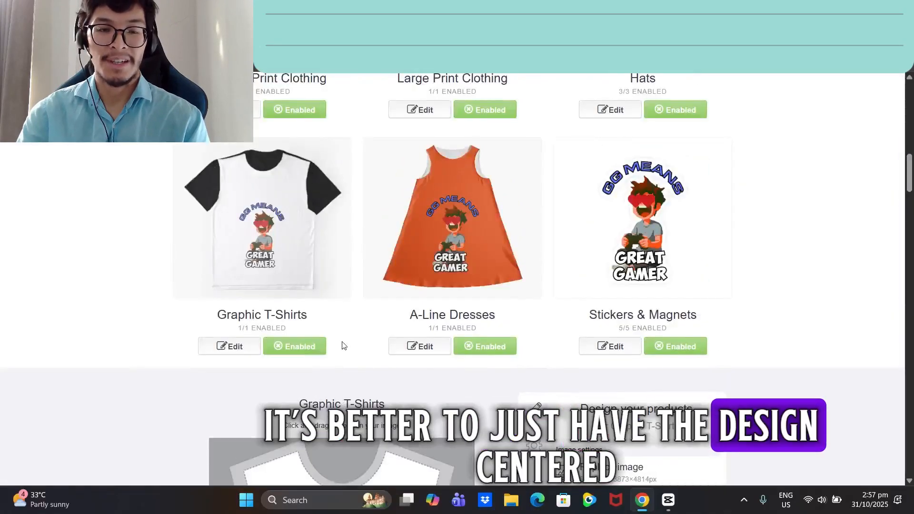
pyautogui.scroll(-6, 344, 346)
pyautogui.scroll(-1, 338, 314)
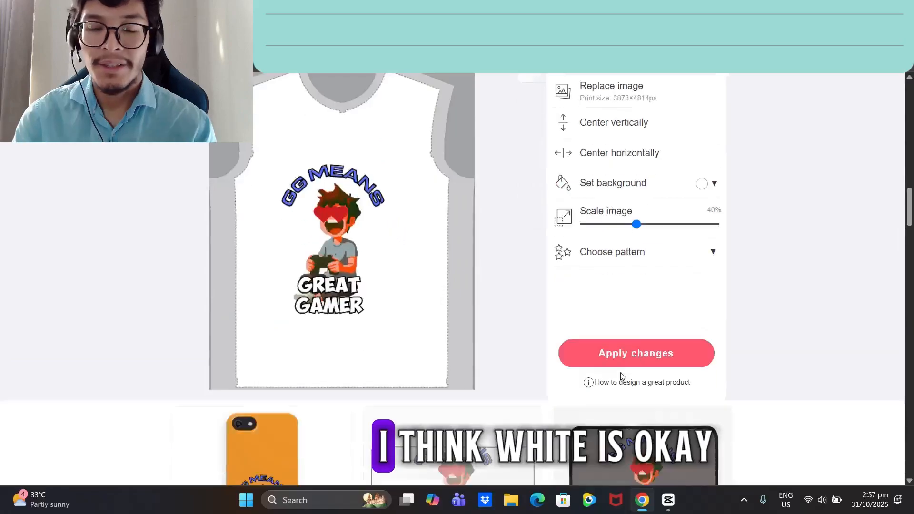
pyautogui.scroll(6, 434, 328)
pyautogui.scroll(-5, 433, 328)
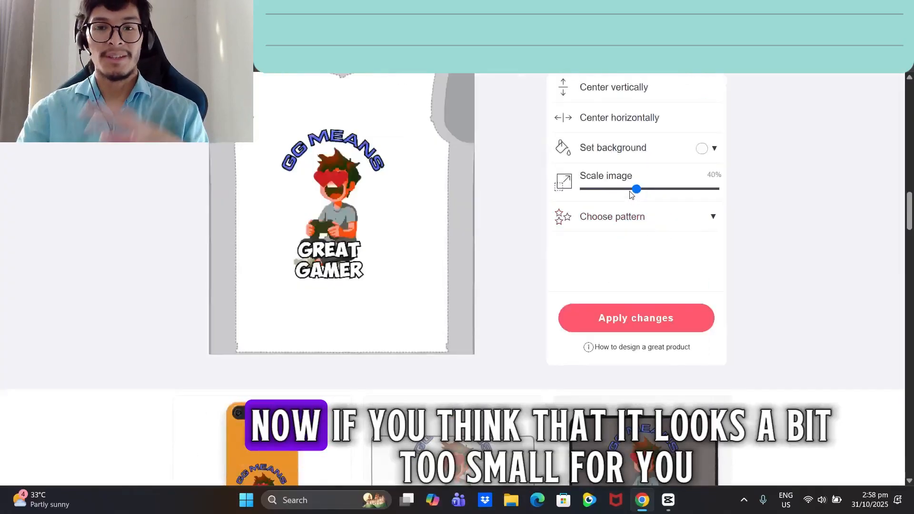
# Fine-tune the Graphic T-Shirts design's scale and shift it slightly sideways to centre it on the shirt
pyautogui.moveTo(648, 192); pyautogui.dragTo(640, 189)
pyautogui.moveTo(324, 207); pyautogui.dragTo(333, 206)
pyautogui.scroll(-8, 535, 297)
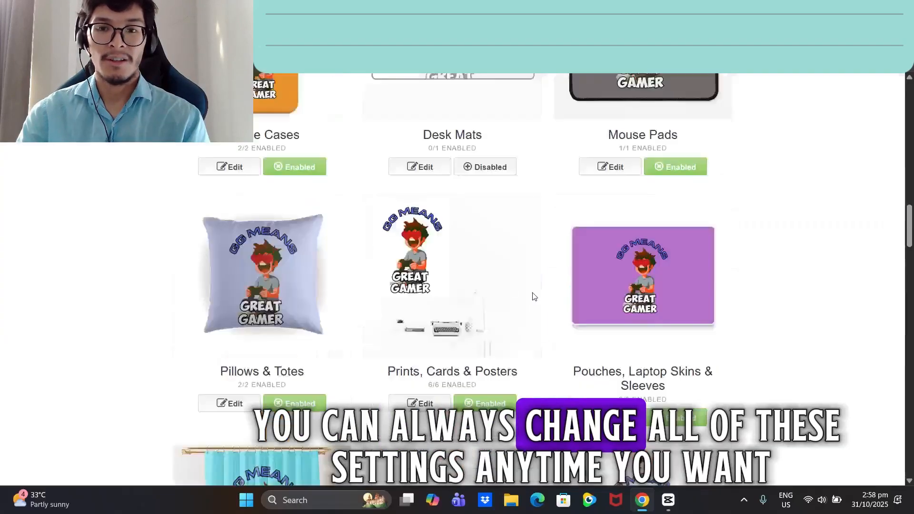
pyautogui.scroll(15, 462, 272)
# Open Mugs for editing, set the size on product to 15%, center the design horizontally and apply the changes
pyautogui.scroll(-20, 418, 300)
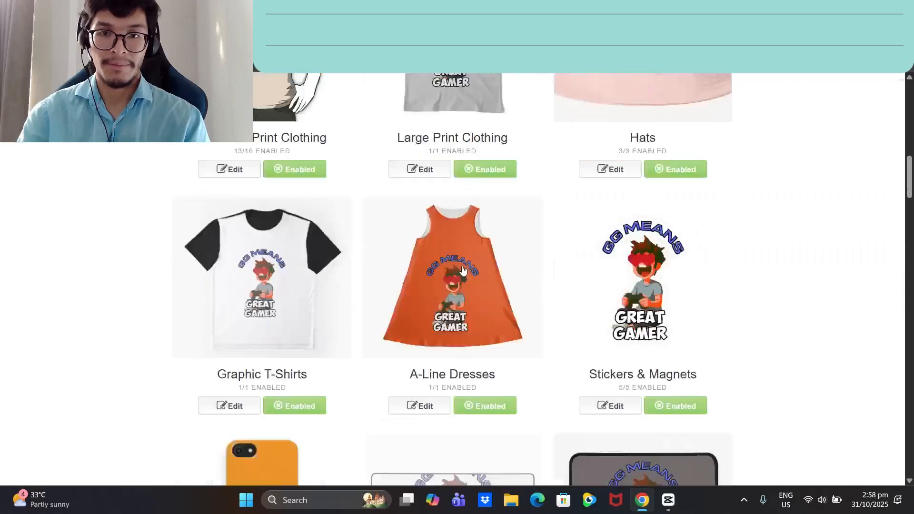
pyautogui.click(418, 298)
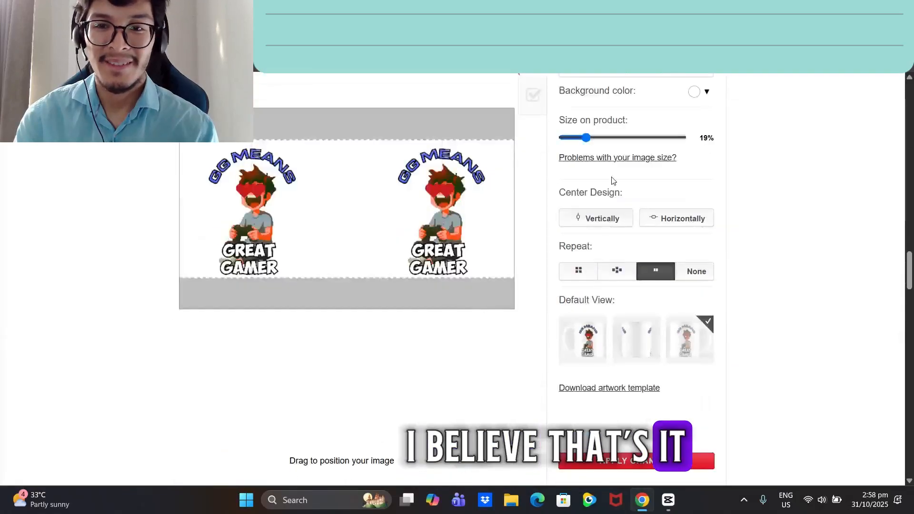
pyautogui.moveTo(586, 138); pyautogui.dragTo(582, 138)
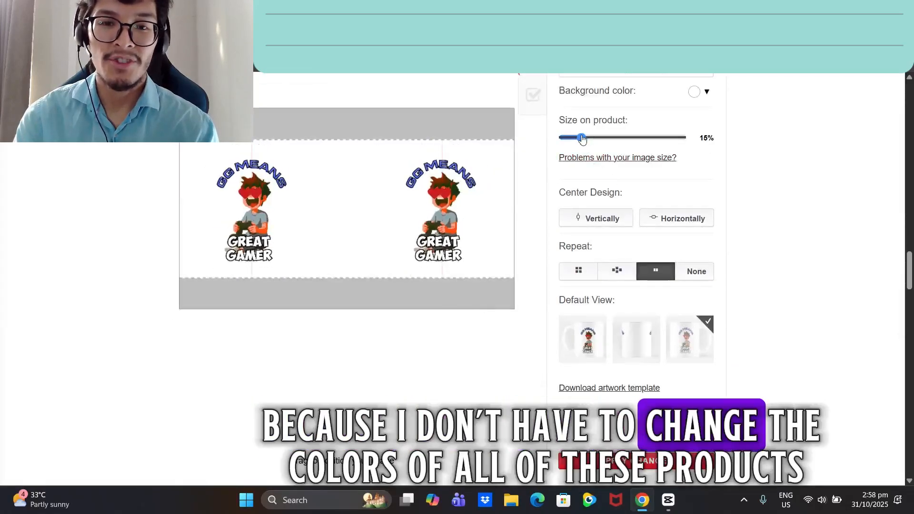
pyautogui.click(666, 224)
pyautogui.scroll(-1, 651, 309)
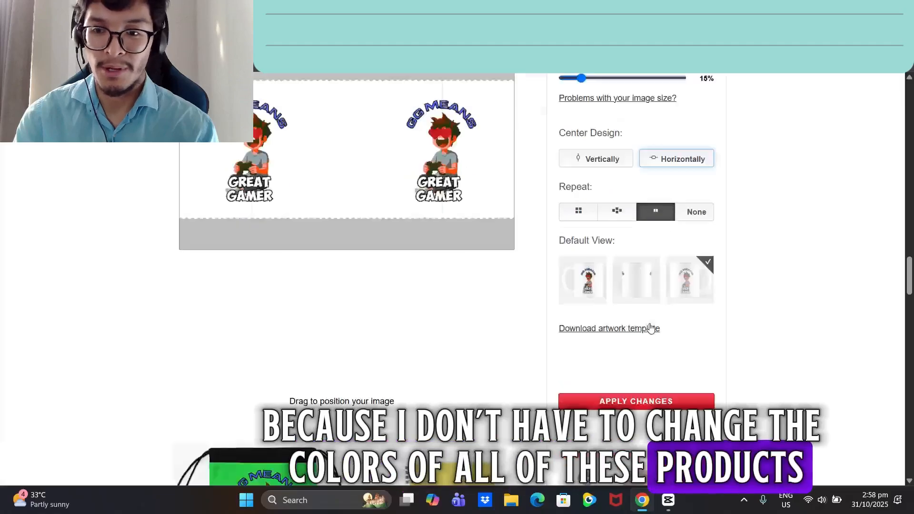
pyautogui.scroll(-1, 650, 329)
pyautogui.click(619, 343)
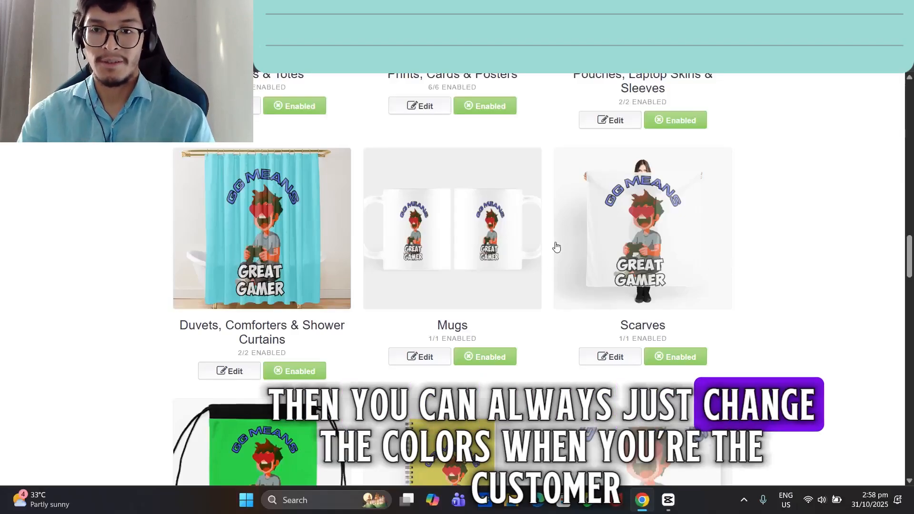
# Open Scarves for editing, scale the design to 79% and check the scarf preview
pyautogui.scroll(-3, 556, 246)
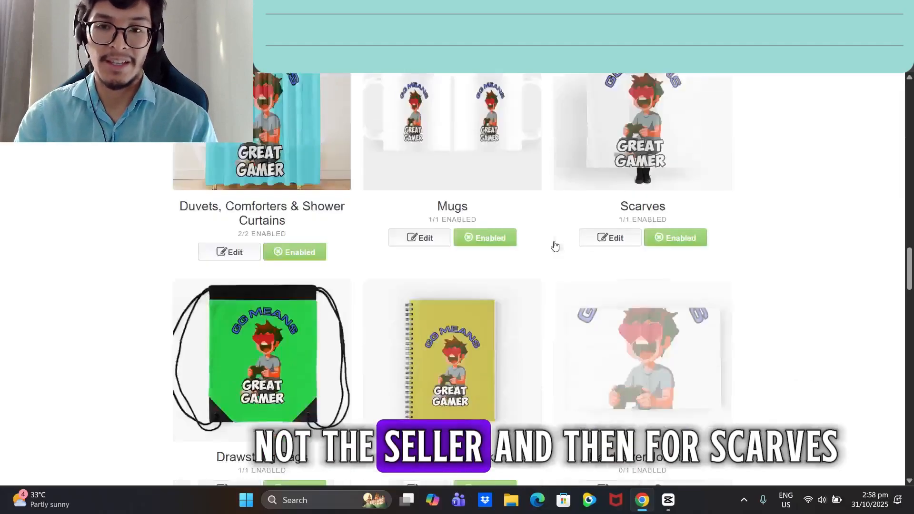
pyautogui.click(624, 180)
pyautogui.scroll(-3, 633, 322)
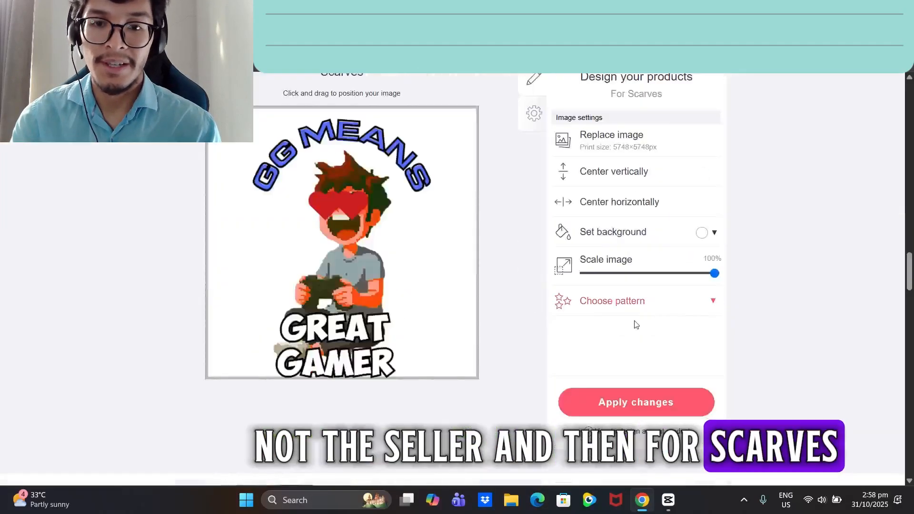
pyautogui.moveTo(715, 274); pyautogui.dragTo(688, 274)
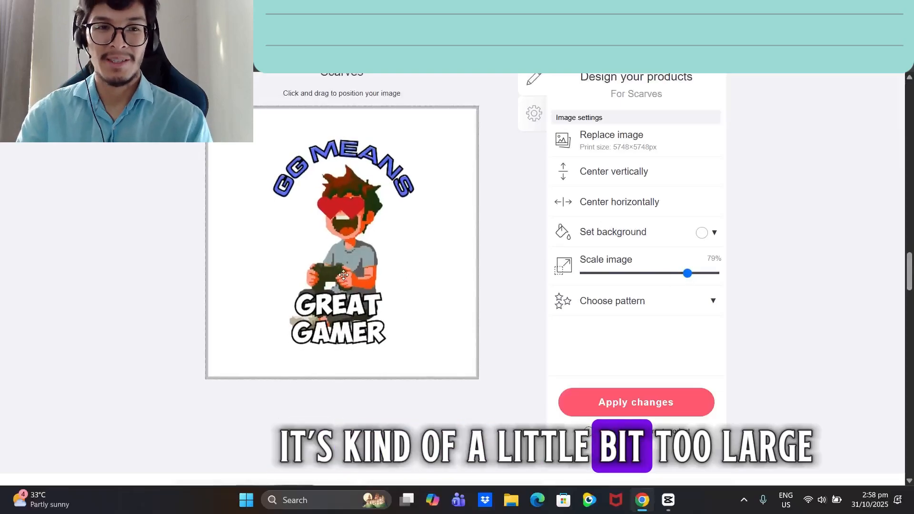
pyautogui.scroll(6, 545, 259)
pyautogui.scroll(-6, 577, 264)
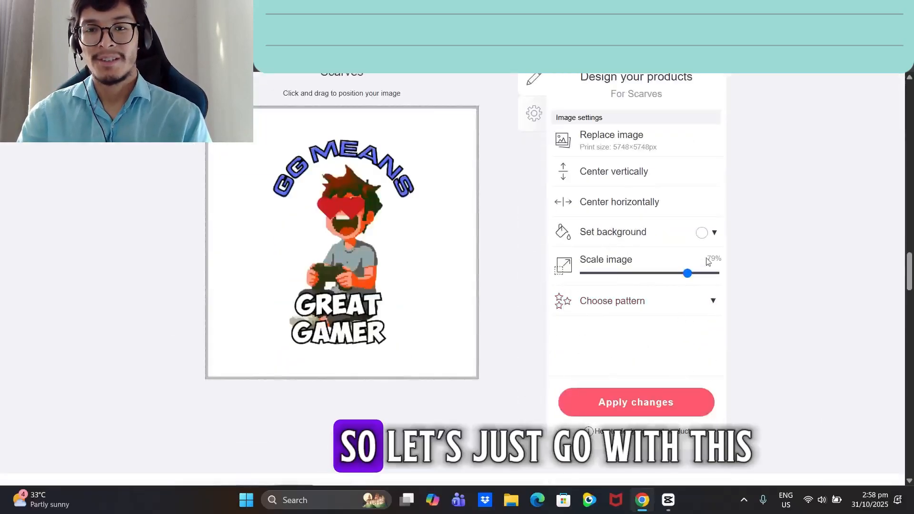
# Set the Scarves background to light green #a3e6a7 and apply the changes
pyautogui.click(713, 237)
pyautogui.moveTo(790, 302); pyautogui.dragTo(793, 310)
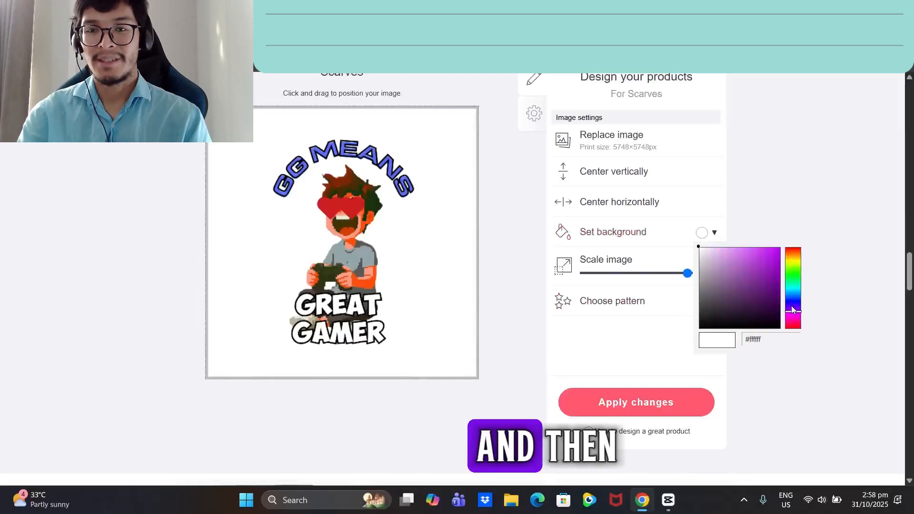
pyautogui.click(758, 265)
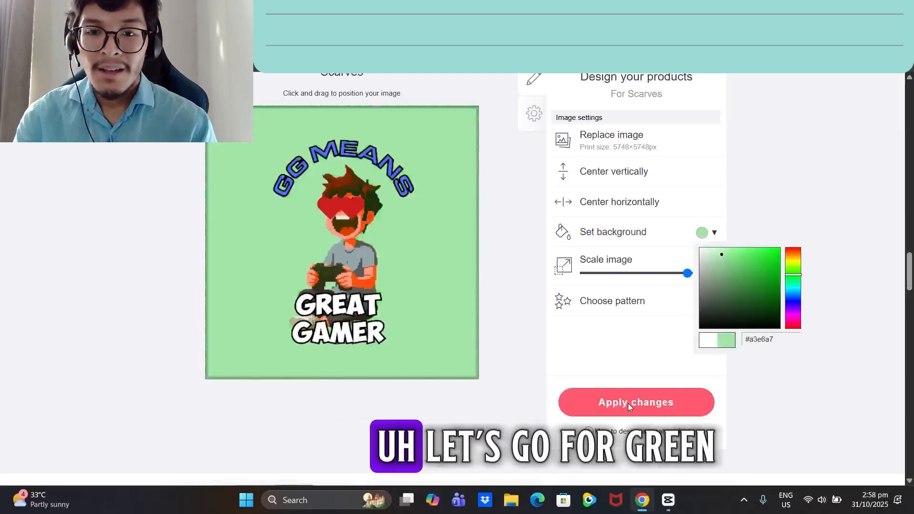
pyautogui.click(627, 403)
# Disable the Clocks and the Acrylic Blocks & Coasters products
pyautogui.scroll(-4, 474, 361)
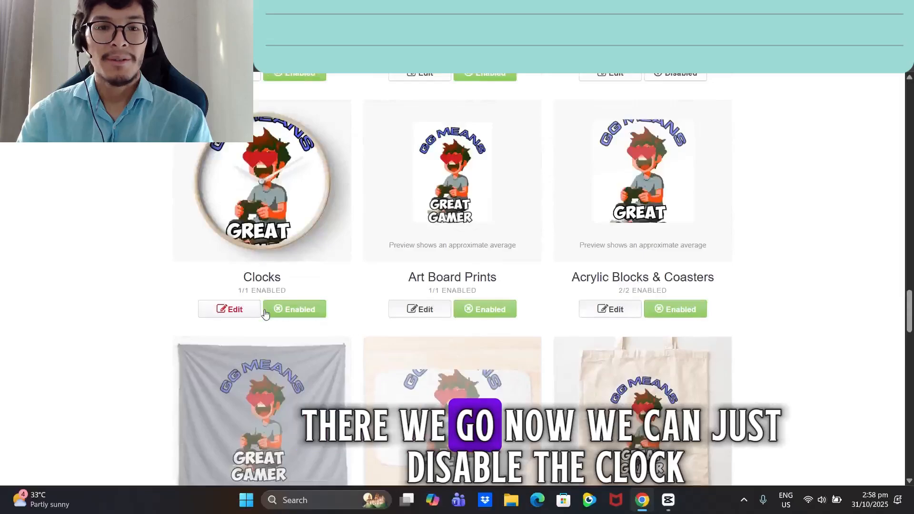
pyautogui.click(286, 310)
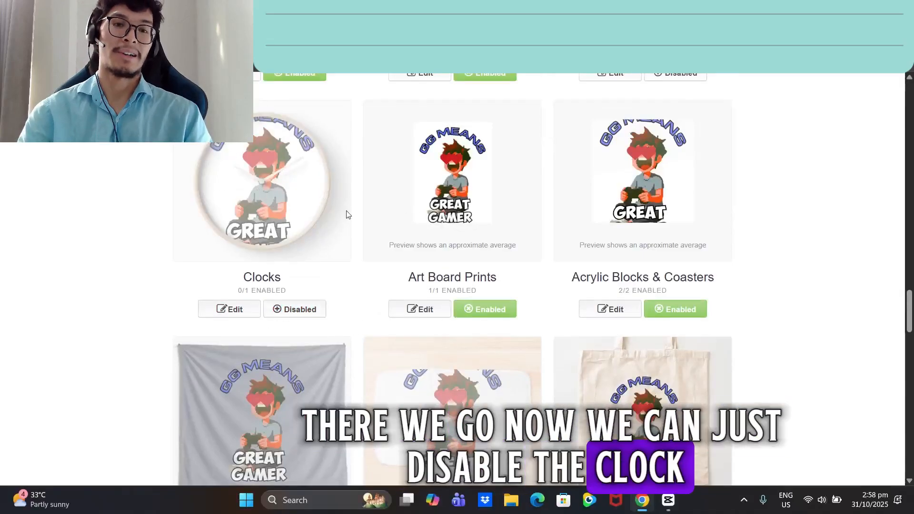
pyautogui.click(675, 312)
pyautogui.scroll(2, 392, 205)
pyautogui.scroll(-8, 402, 206)
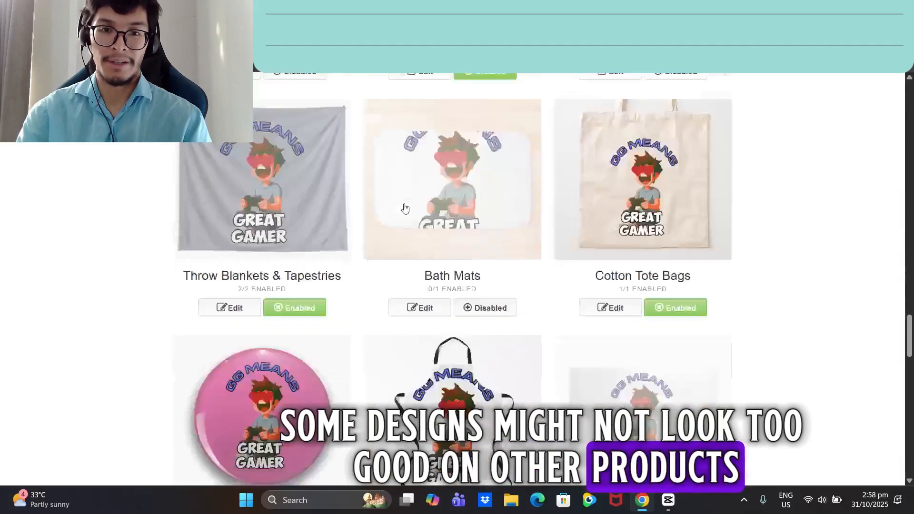
# Open Aprons for editing, scale the design to 50% and move it slightly lower on the apron
pyautogui.scroll(-5, 410, 205)
pyautogui.scroll(1, 412, 228)
pyautogui.click(417, 247)
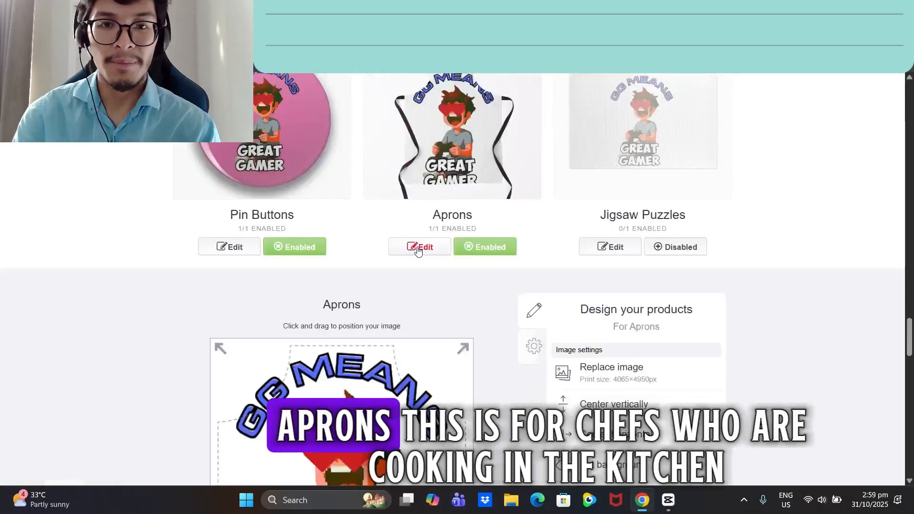
pyautogui.scroll(-5, 524, 276)
pyautogui.moveTo(699, 268); pyautogui.dragTo(651, 268)
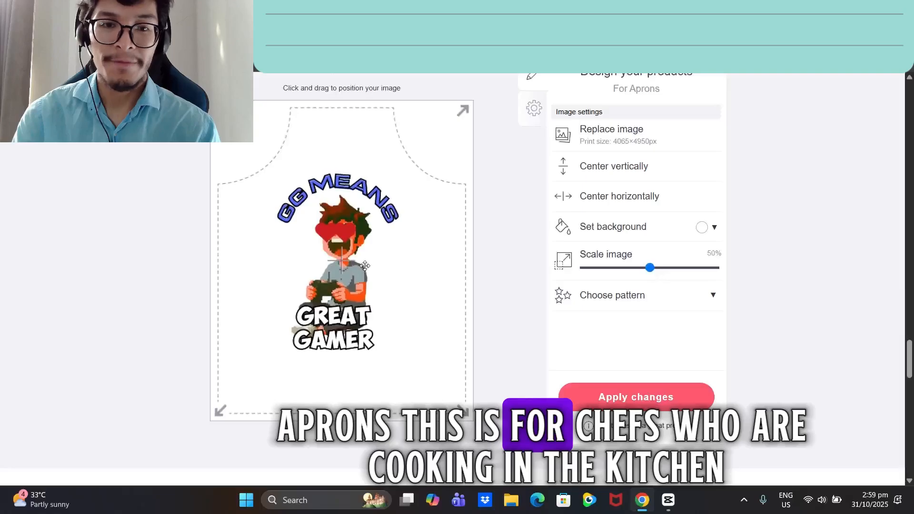
pyautogui.moveTo(356, 264); pyautogui.dragTo(359, 283)
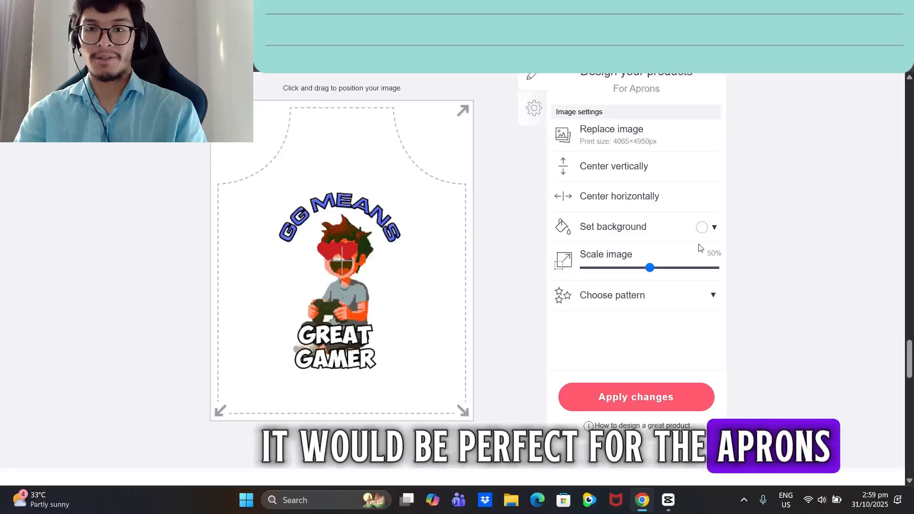
# Set the Aprons background to pink #ed2cc3 and apply the changes
pyautogui.click(702, 228)
pyautogui.click(765, 247)
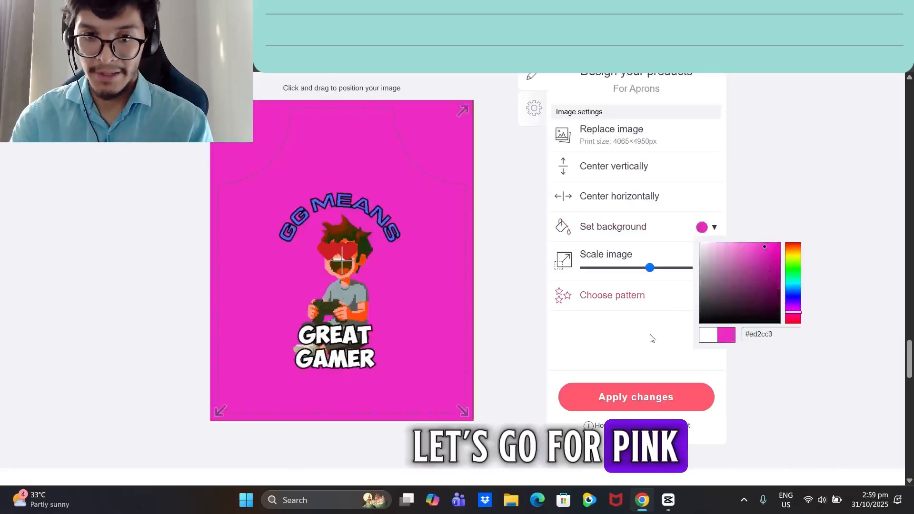
pyautogui.click(633, 397)
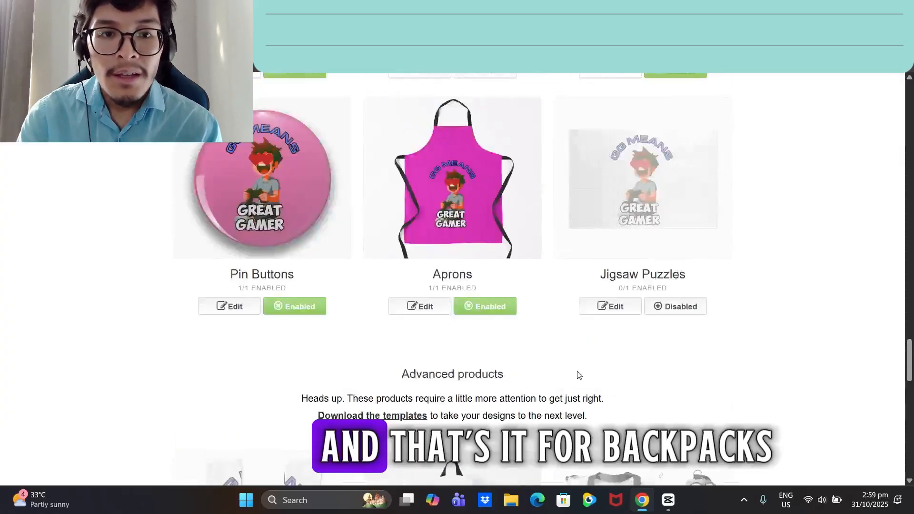
# Disable the Backpacks product in the advanced products
pyautogui.scroll(-7, 524, 371)
pyautogui.click(470, 307)
# Classify the work's media as Digital Art and Design & Illustration
pyautogui.scroll(-3, 470, 308)
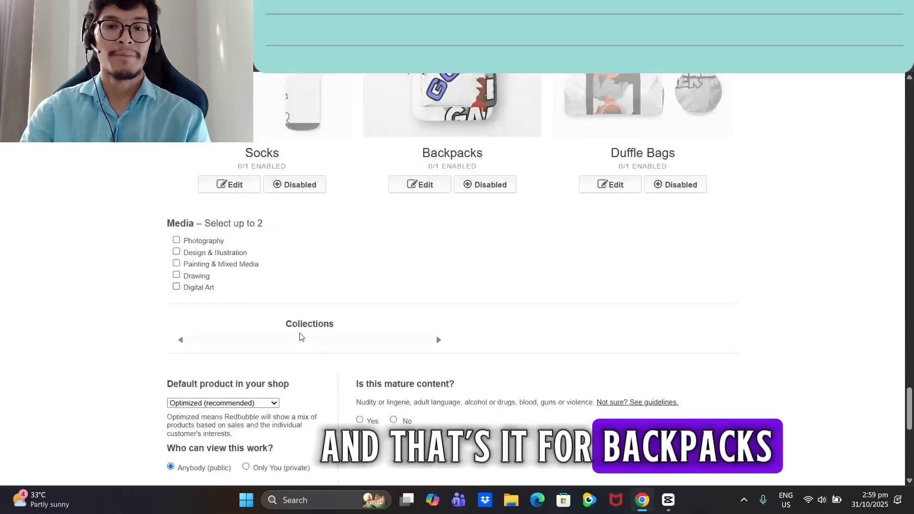
pyautogui.click(176, 286)
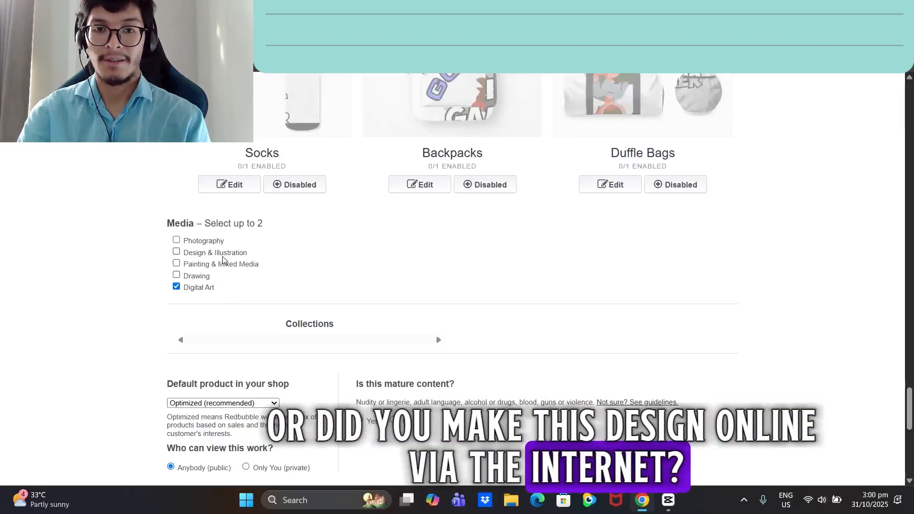
pyautogui.click(241, 253)
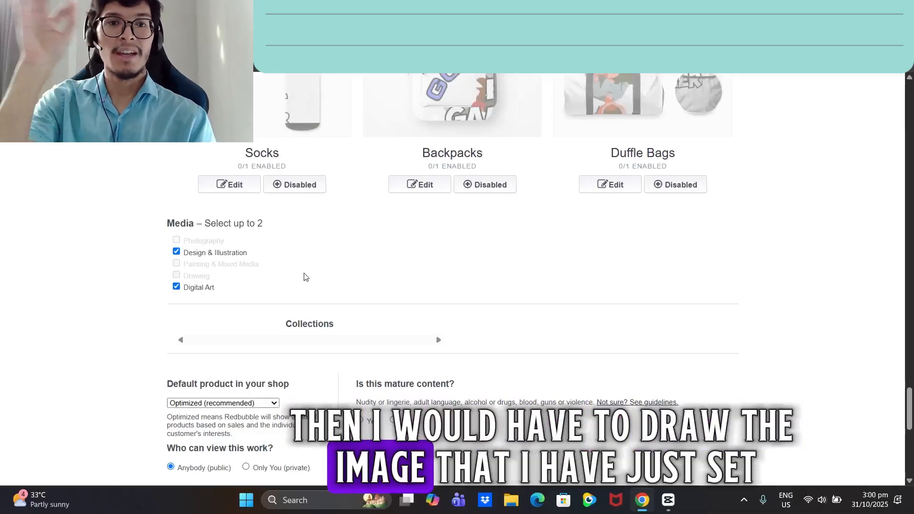
pyautogui.scroll(10, 306, 277)
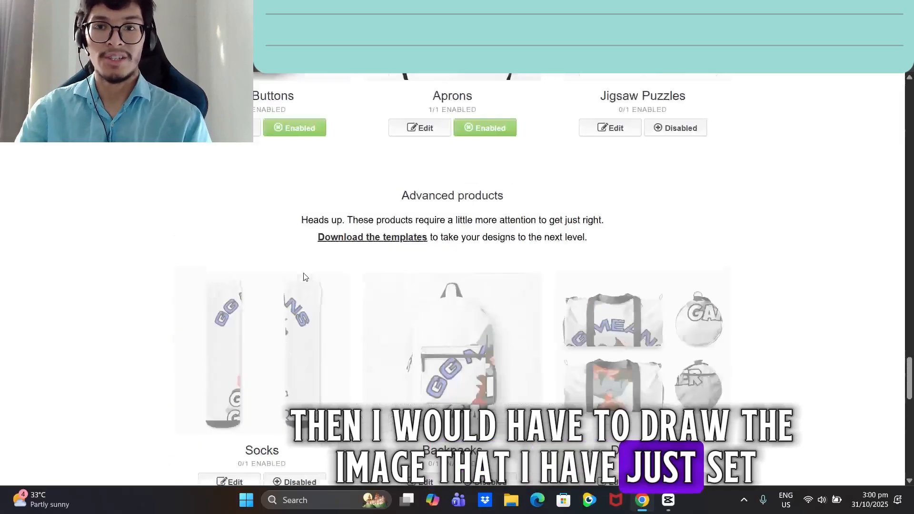
# Choose Optimized (recommended) as the default product in the shop
pyautogui.scroll(-12, 500, 105)
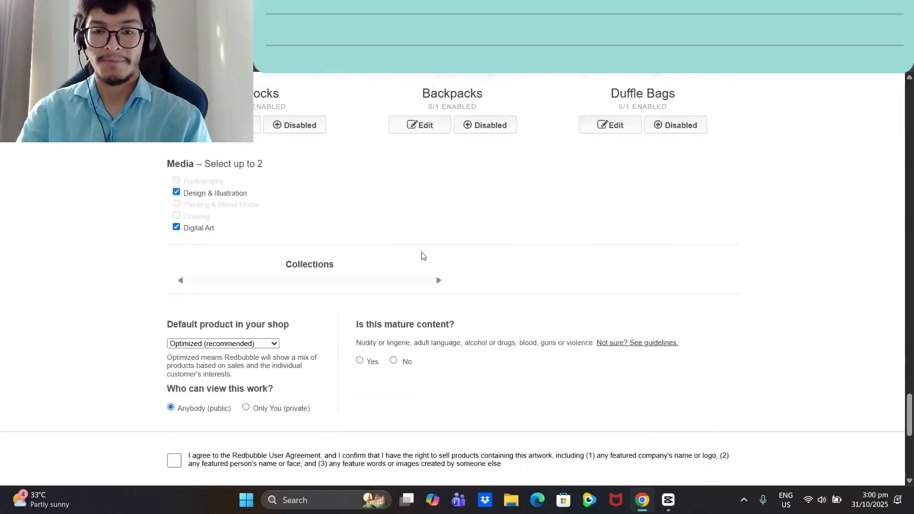
pyautogui.click(248, 225)
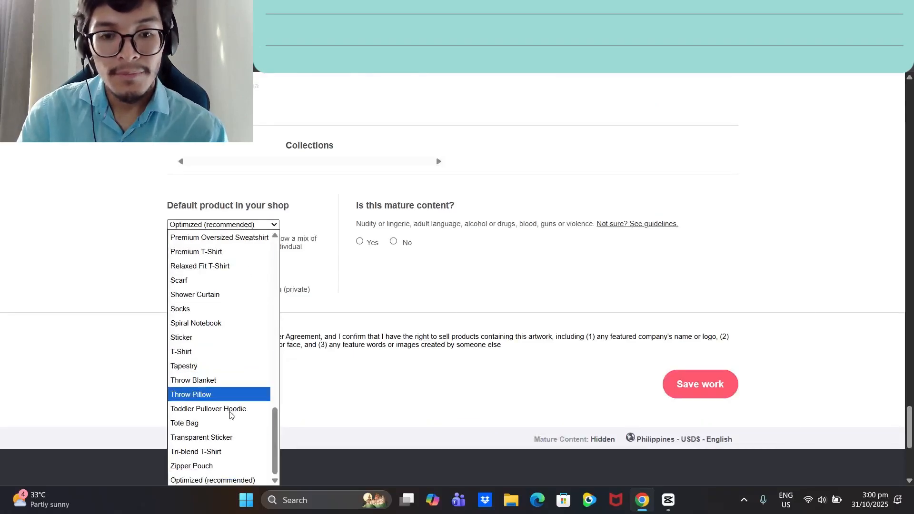
pyautogui.click(225, 479)
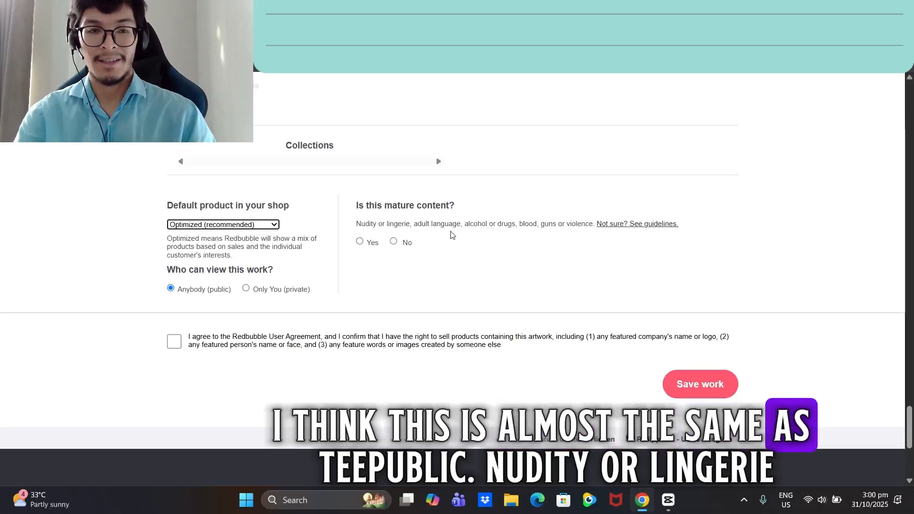
# Mark the work as not mature content and agree to the Redbubble User Agreement
pyautogui.click(394, 242)
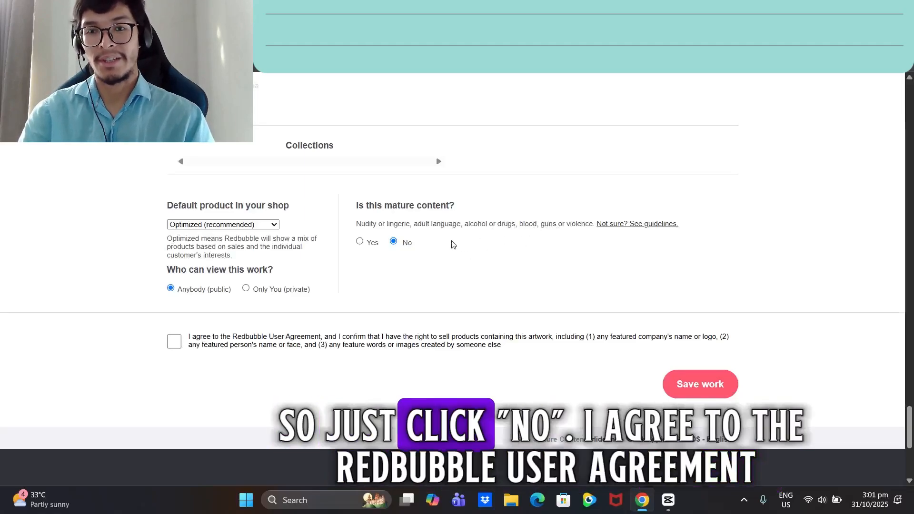
pyautogui.click(174, 342)
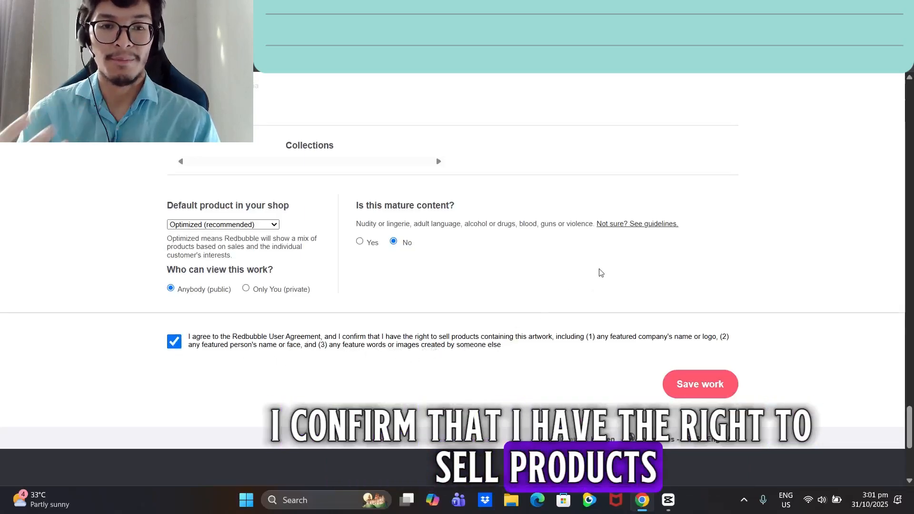
pyautogui.scroll(-1, 602, 273)
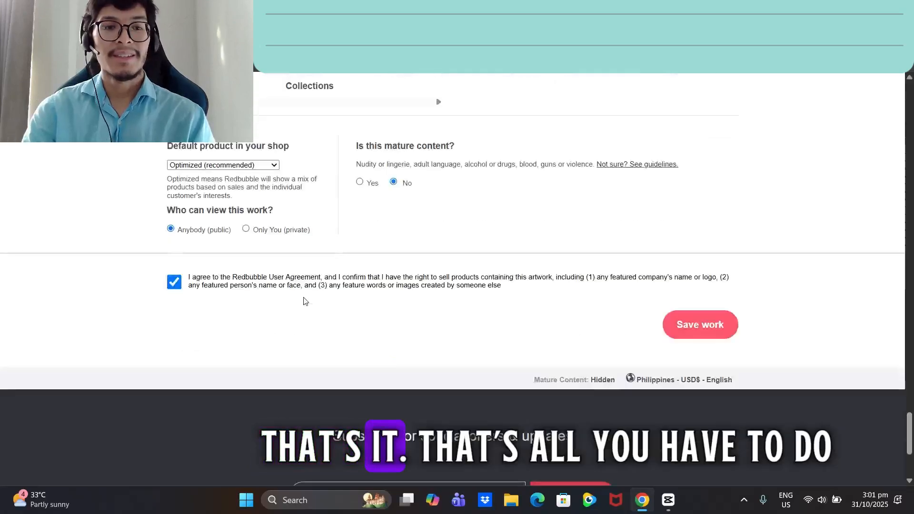
pyautogui.scroll(20, 499, 286)
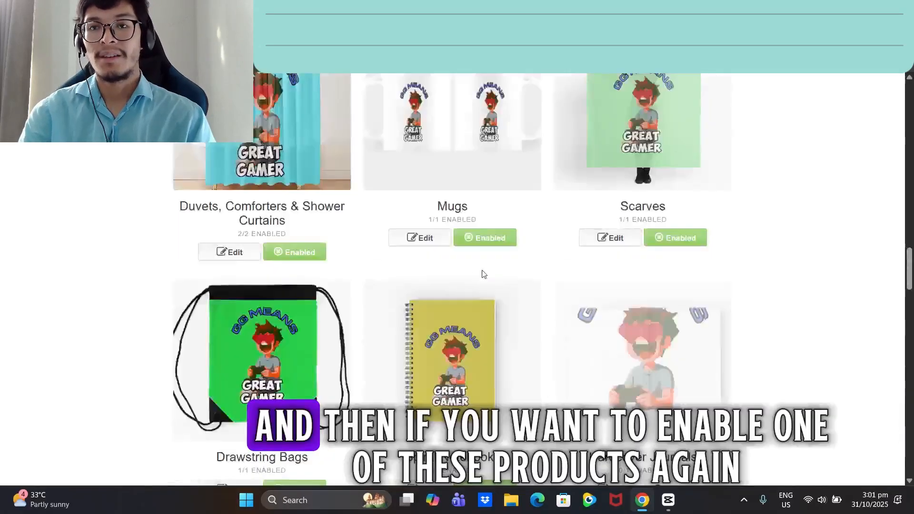
# Review the work's product previews, title, tags and description on the upload form
pyautogui.scroll(4, 500, 252)
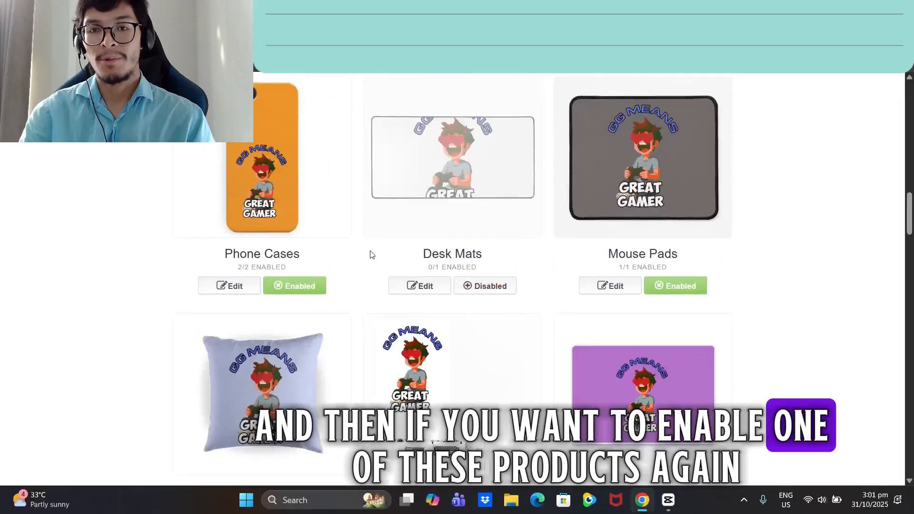
pyautogui.scroll(6, 465, 286)
pyautogui.scroll(4, 543, 356)
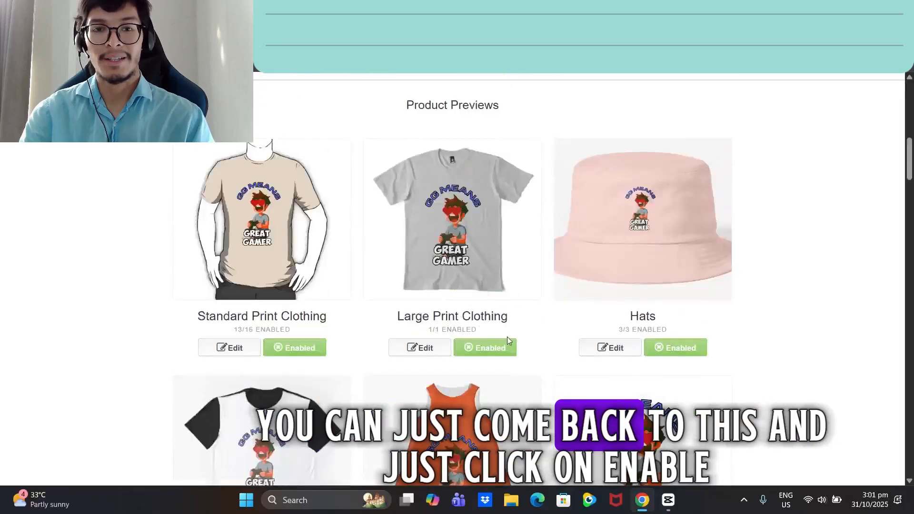
pyautogui.scroll(5, 470, 296)
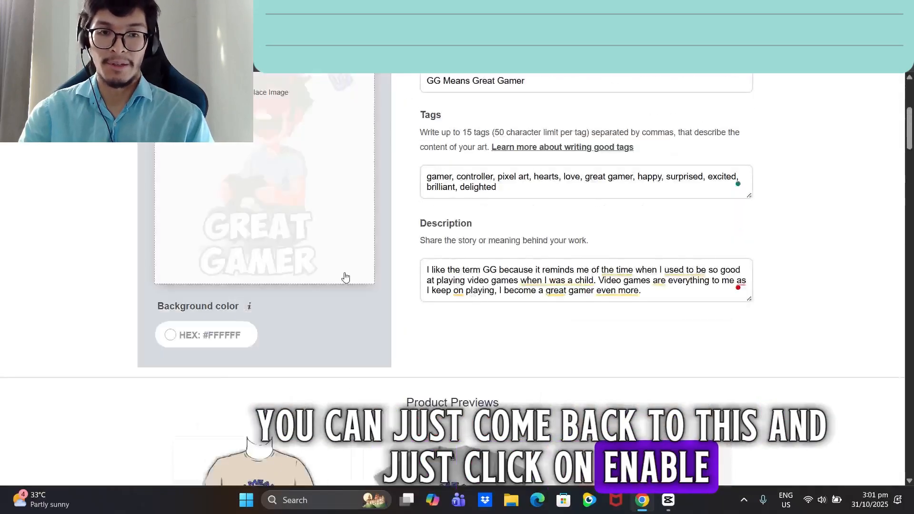
pyautogui.scroll(5, 835, 212)
pyautogui.scroll(-6, 838, 214)
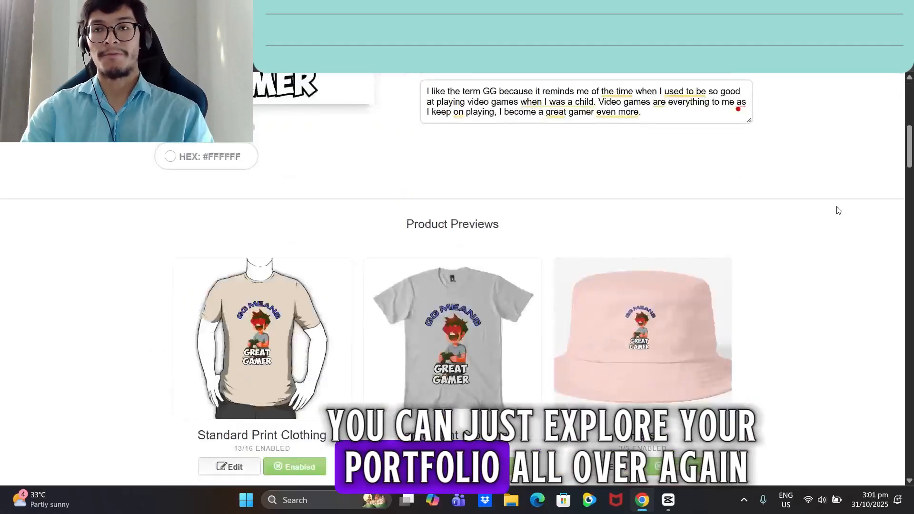
pyautogui.scroll(6, 838, 214)
pyautogui.scroll(-6, 838, 213)
# Set the work to be viewable by Anybody (public) and save it
pyautogui.scroll(-20, 839, 210)
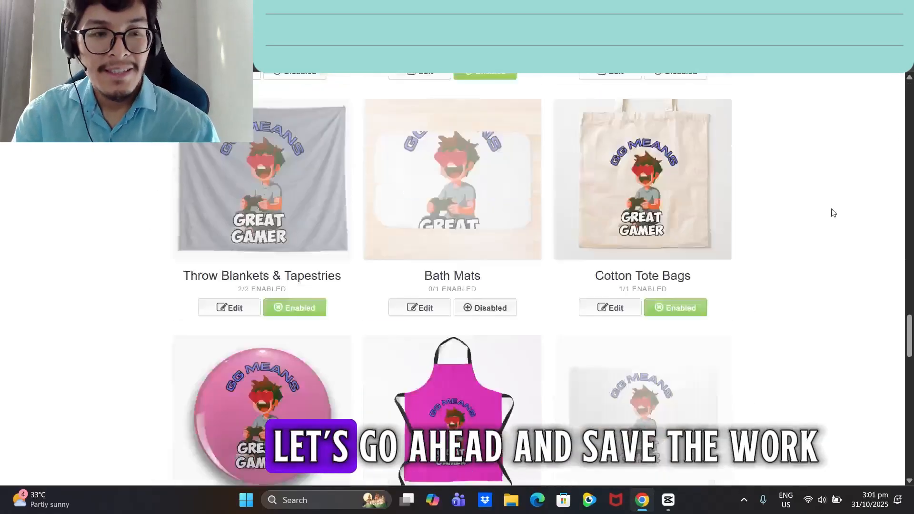
pyautogui.scroll(-5, 815, 246)
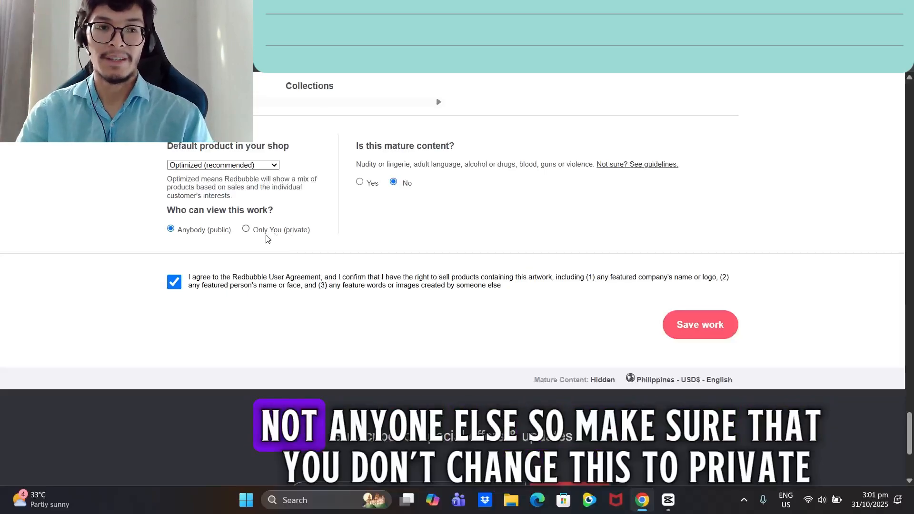
pyautogui.click(247, 230)
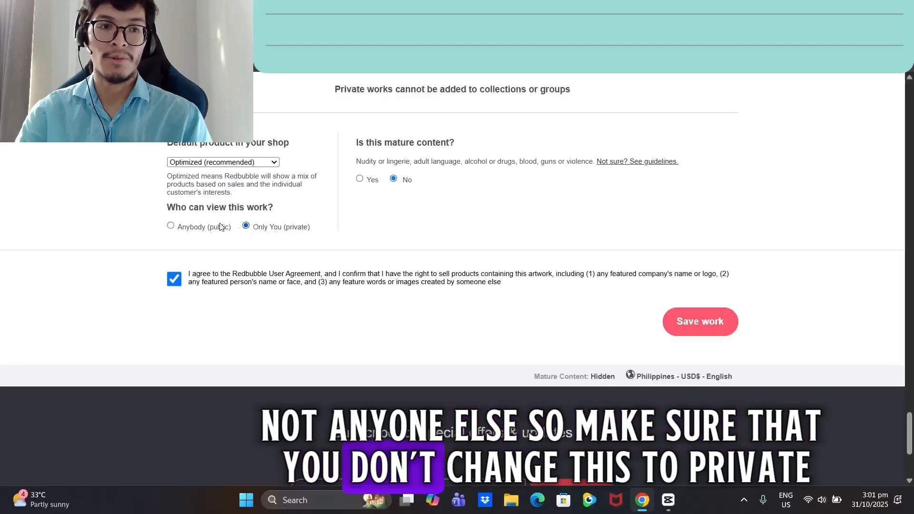
pyautogui.click(171, 226)
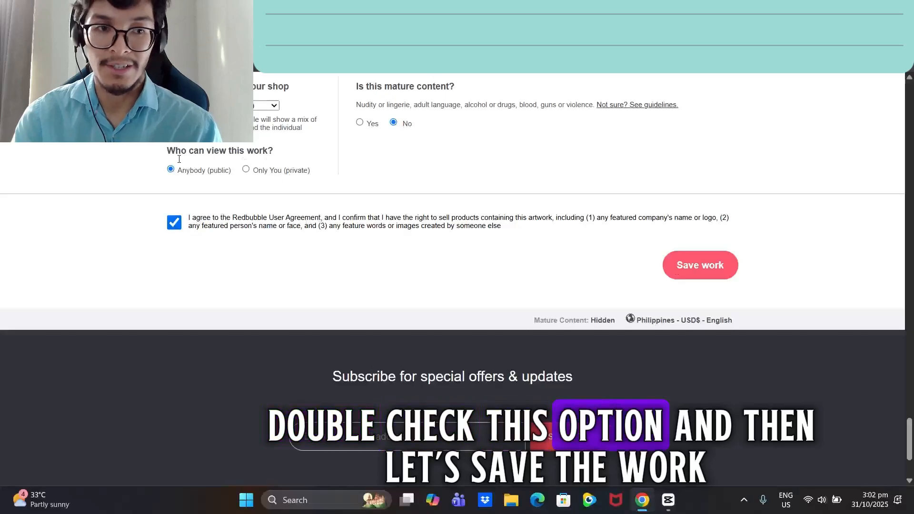
pyautogui.click(704, 267)
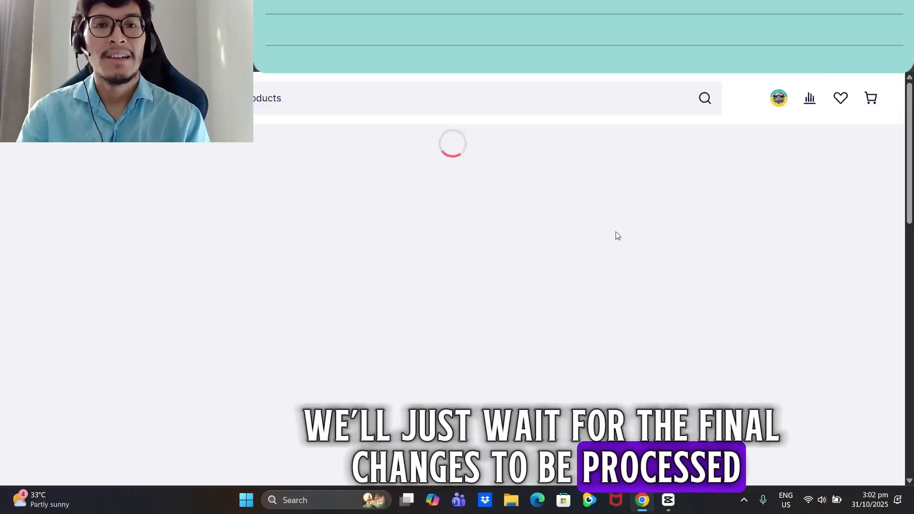
# View the downloadable mockup images of the Oversized T-Shirt and close them
pyautogui.scroll(-9, 614, 235)
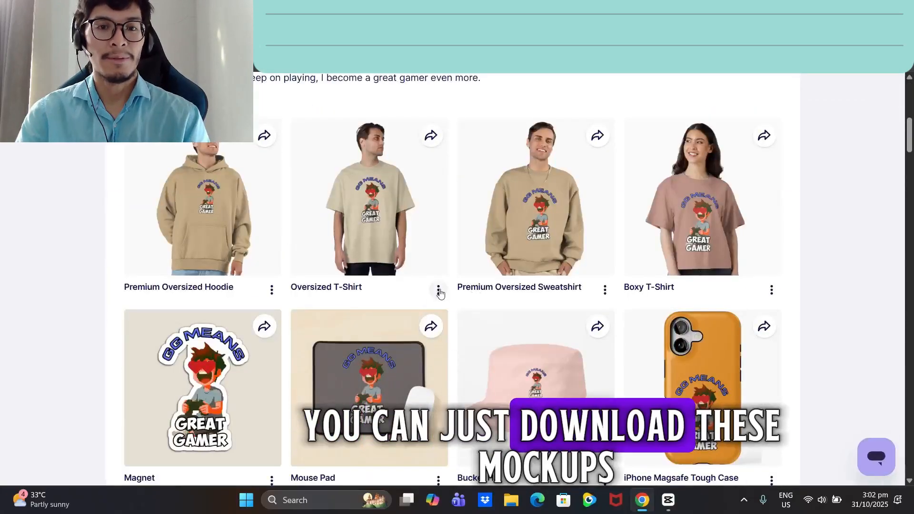
pyautogui.click(439, 291)
pyautogui.click(473, 322)
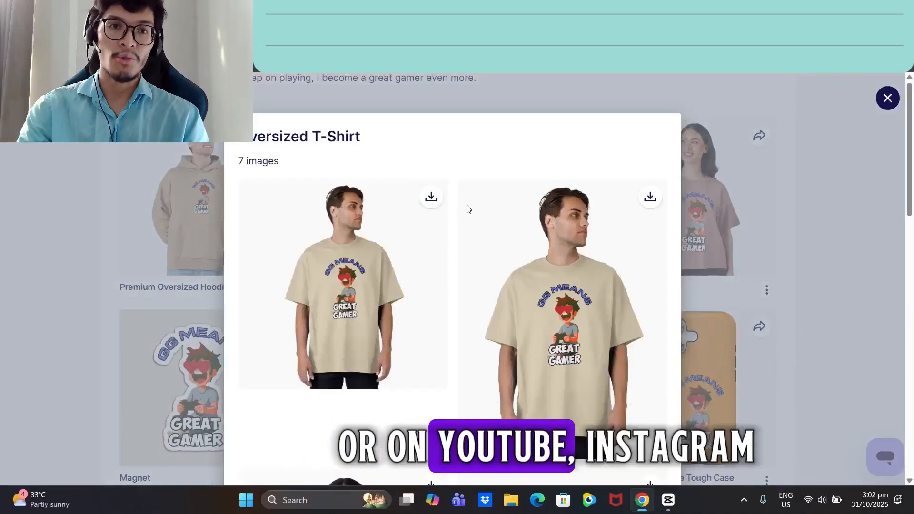
pyautogui.click(886, 104)
# Look through the clothing mockups of the published design, comparing the models wearing the hats, shirts and hoodies
pyautogui.scroll(-6, 617, 205)
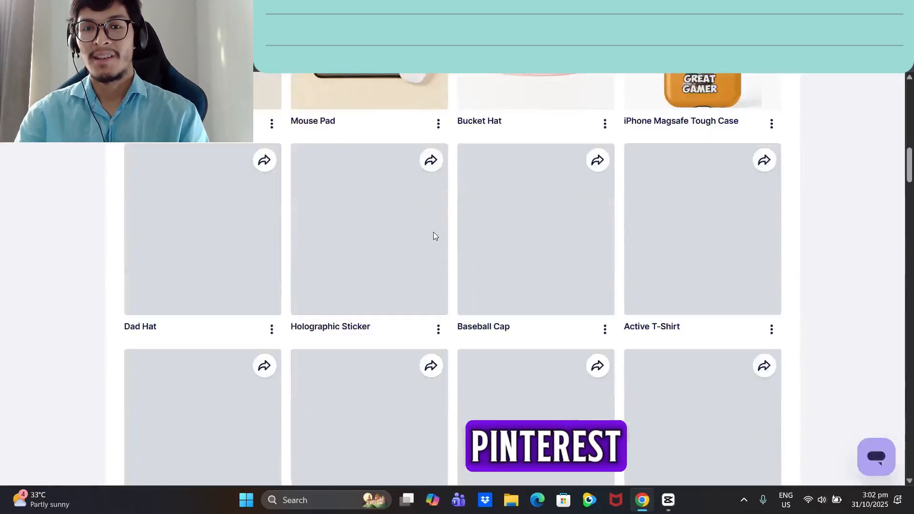
pyautogui.scroll(6, 433, 235)
pyautogui.scroll(-9, 524, 200)
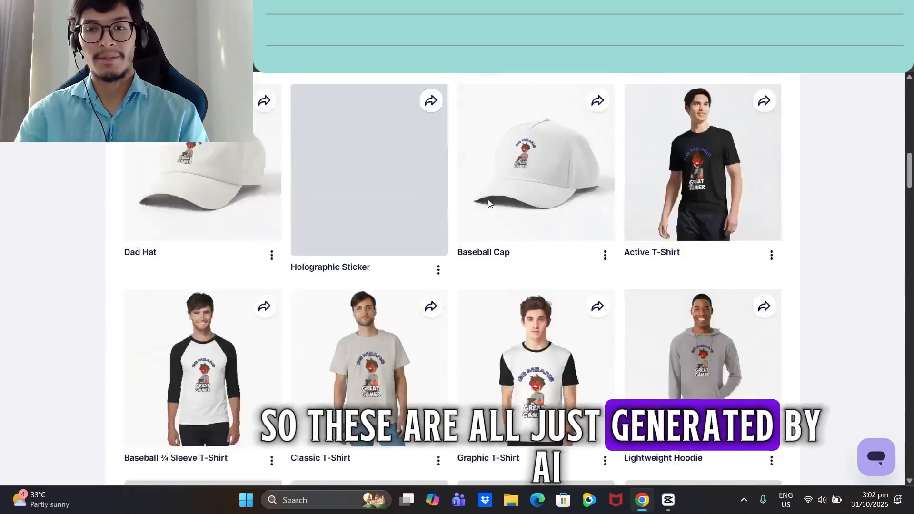
pyautogui.scroll(-6, 592, 210)
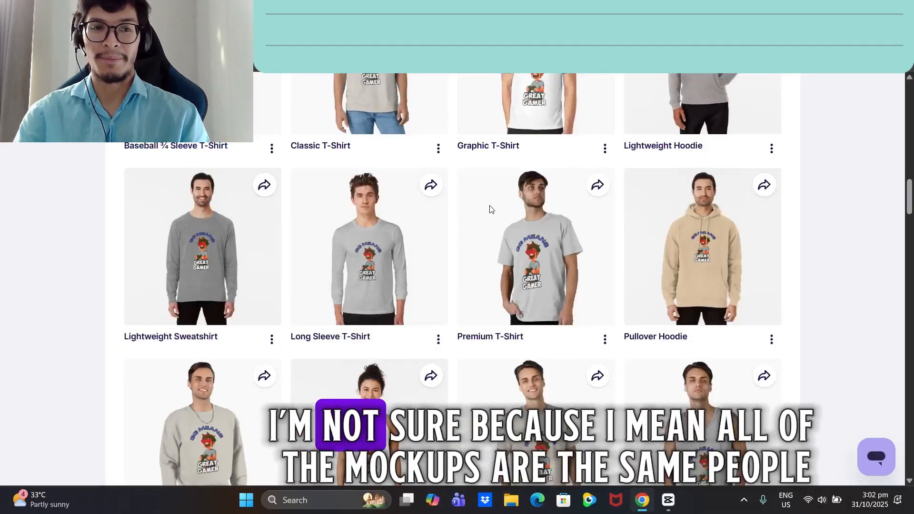
pyautogui.scroll(-5, 490, 209)
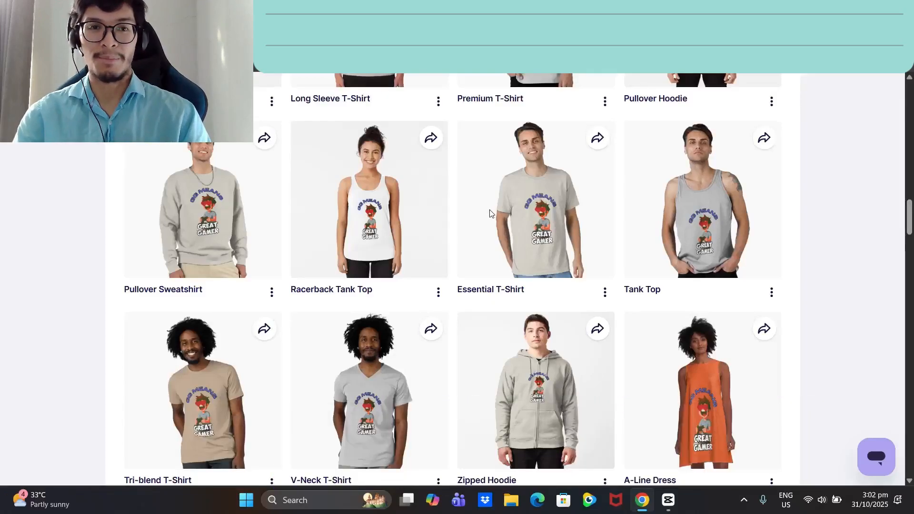
pyautogui.scroll(-5, 508, 226)
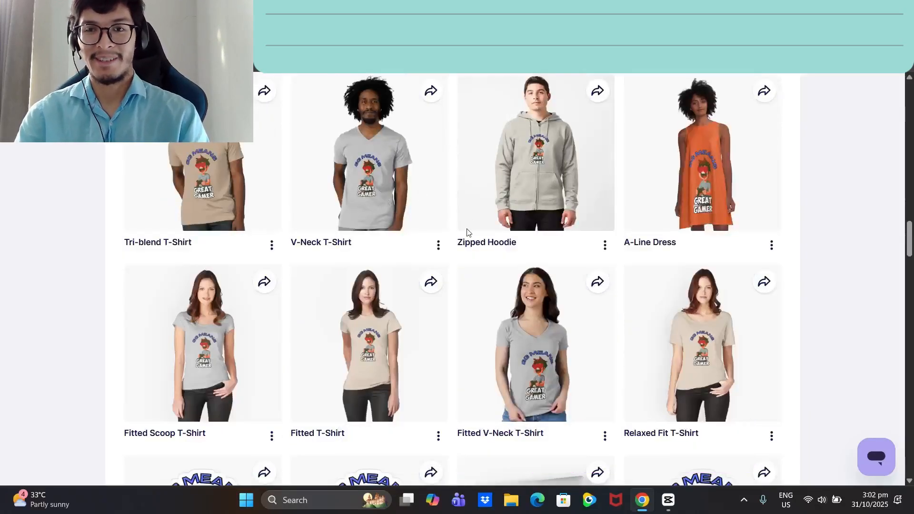
pyautogui.scroll(-5, 478, 227)
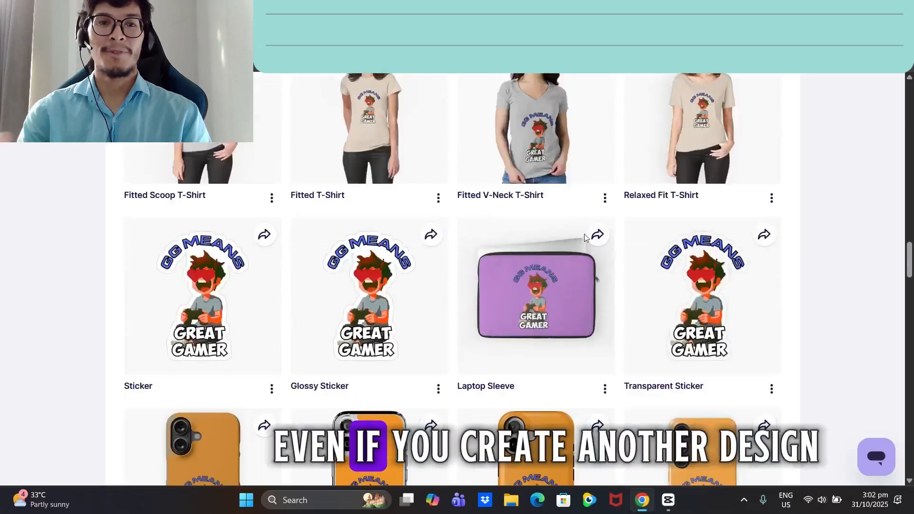
pyautogui.scroll(4, 578, 236)
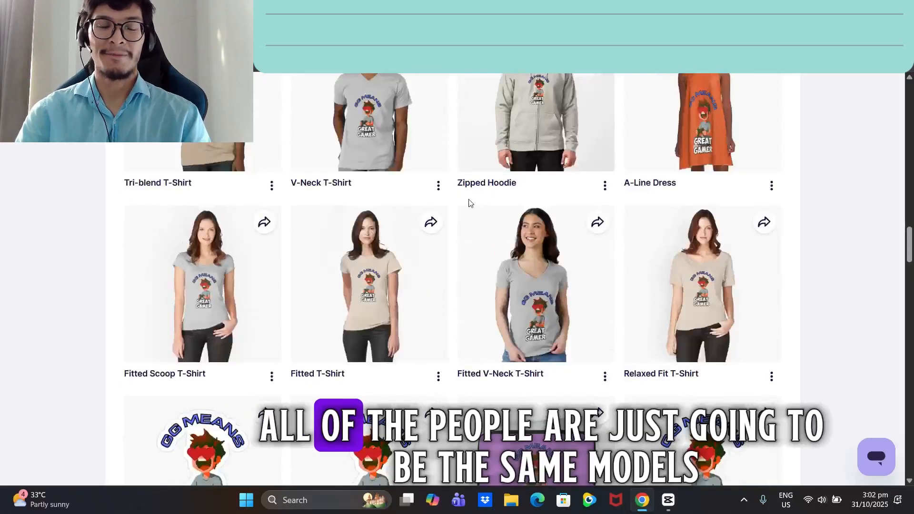
pyautogui.scroll(4, 464, 201)
pyautogui.scroll(7, 461, 200)
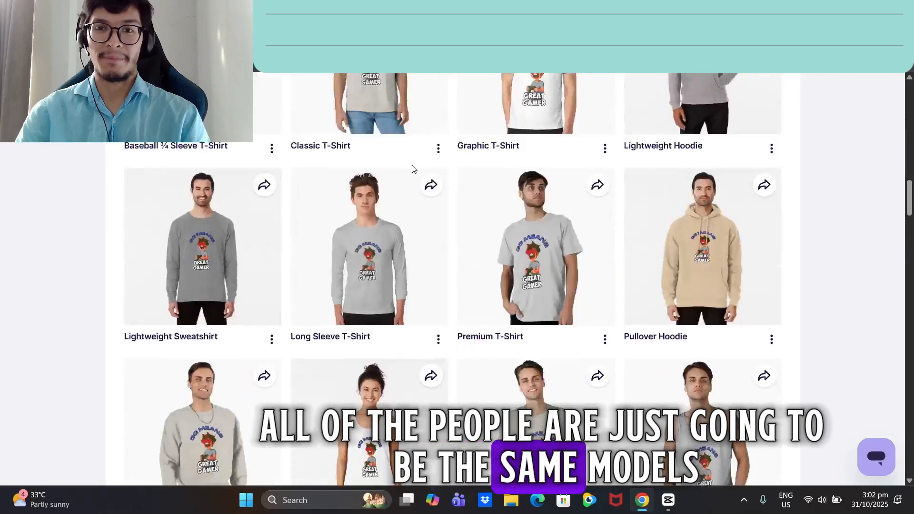
# Examine the design's placement on the phone case, art print, home decor, bag, mug and stationery mockups
pyautogui.scroll(-20, 597, 190)
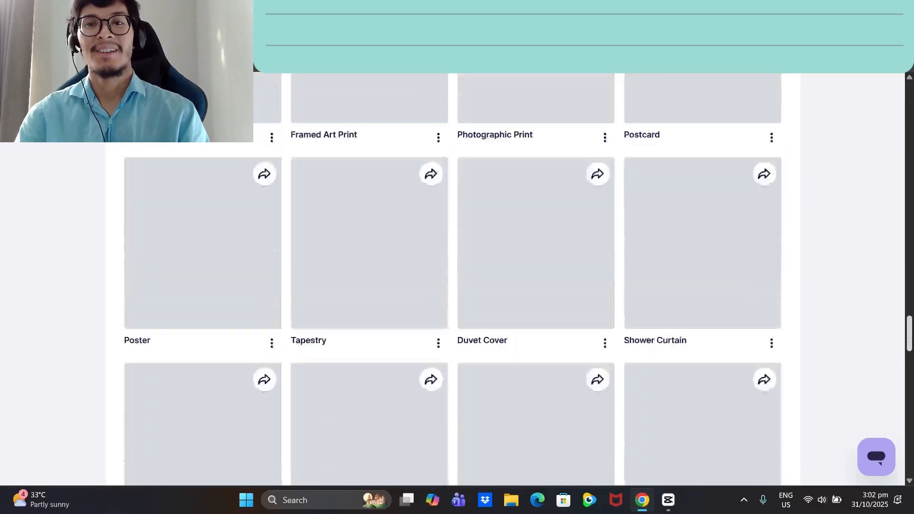
pyautogui.scroll(10, 597, 190)
pyautogui.scroll(-1, 701, 256)
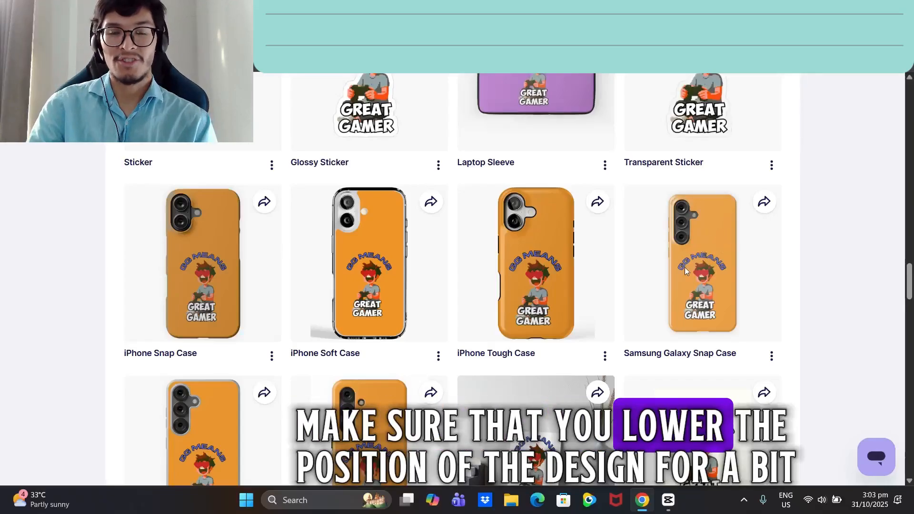
pyautogui.scroll(-6, 757, 285)
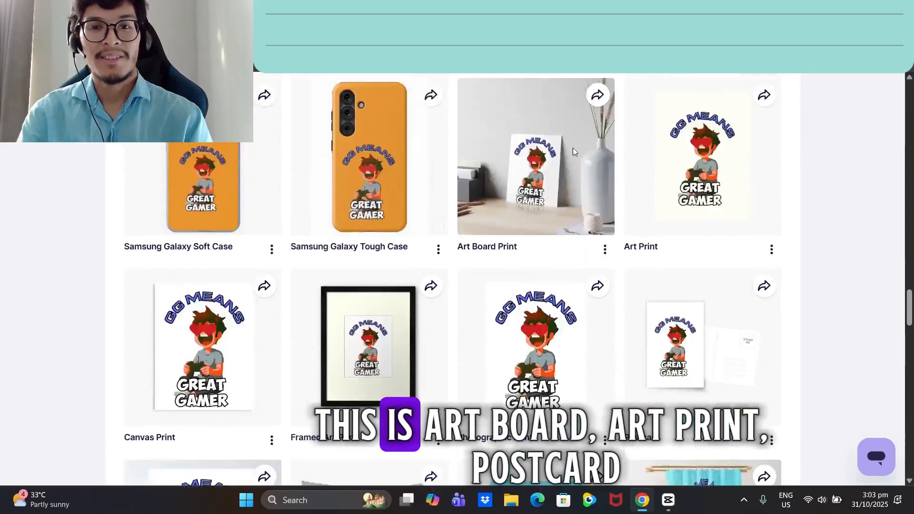
pyautogui.scroll(-4, 680, 239)
pyautogui.scroll(-1, 711, 302)
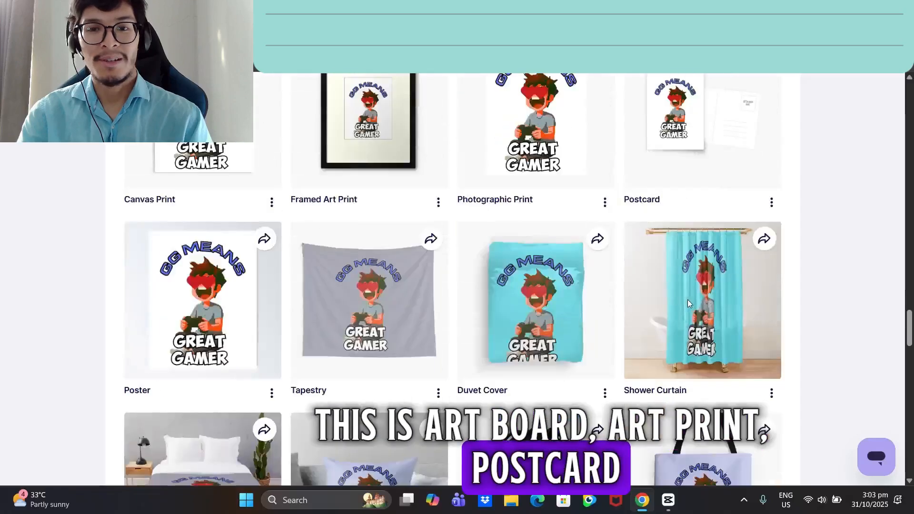
pyautogui.scroll(2, 670, 294)
pyautogui.scroll(-2, 499, 282)
pyautogui.scroll(-3, 499, 282)
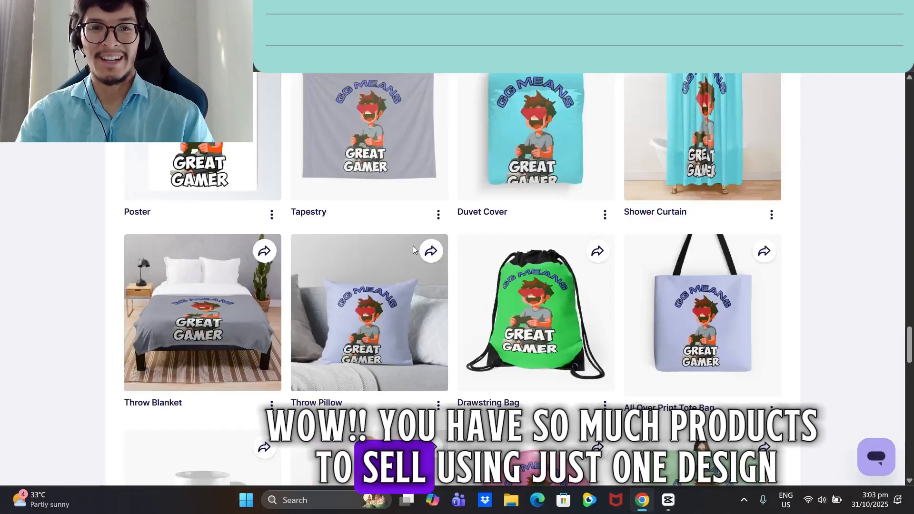
pyautogui.scroll(1, 414, 249)
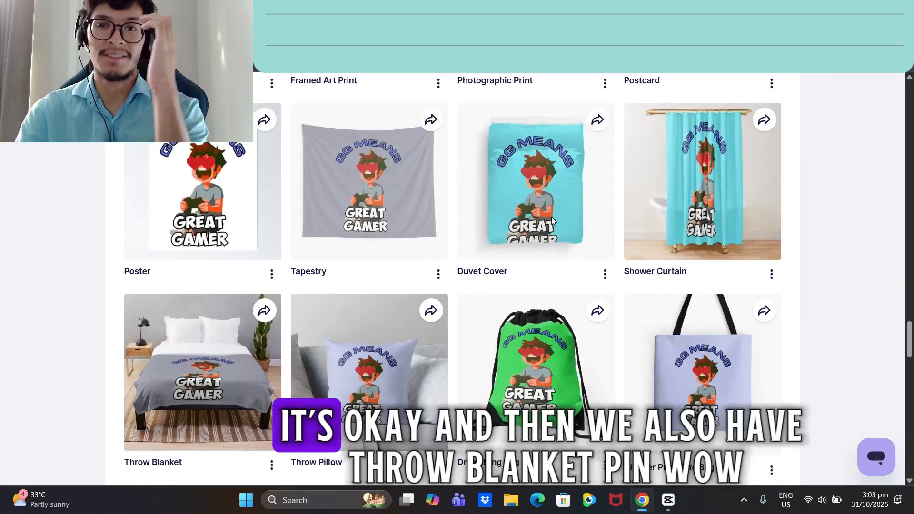
pyautogui.scroll(-5, 484, 256)
pyautogui.scroll(1, 446, 257)
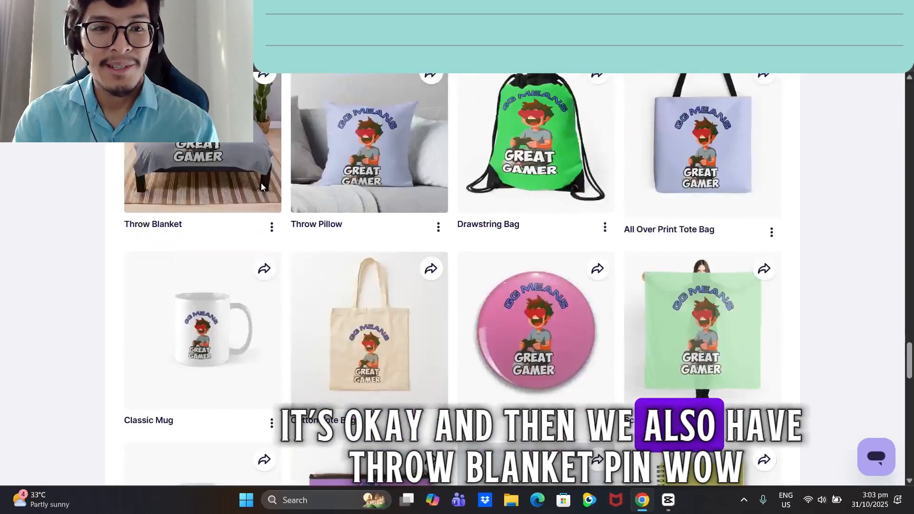
pyautogui.scroll(-2, 212, 174)
pyautogui.scroll(-4, 594, 232)
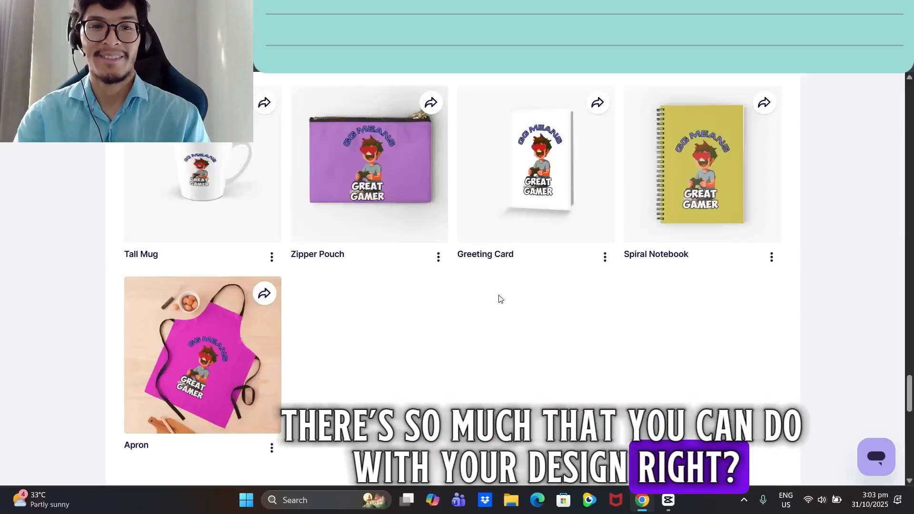
# View the public shop page of GG Means Great Gamer and look over the products offered with the design
pyautogui.scroll(15, 498, 298)
pyautogui.scroll(10, 432, 284)
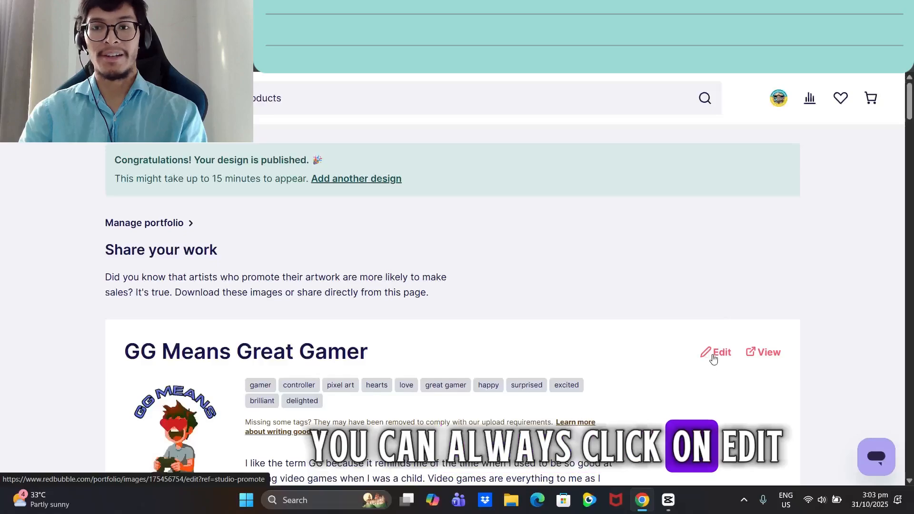
pyautogui.scroll(-1, 755, 324)
pyautogui.click(776, 294)
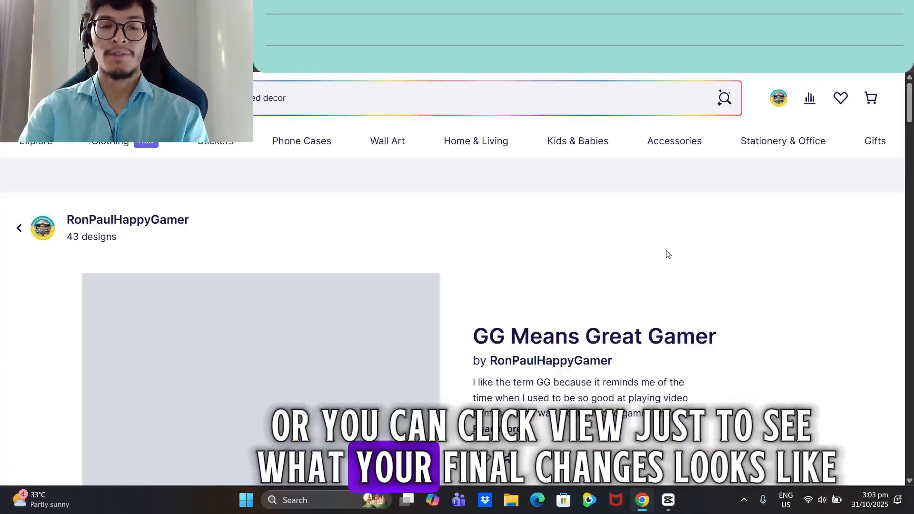
pyautogui.scroll(-5, 667, 252)
pyautogui.scroll(4, 508, 235)
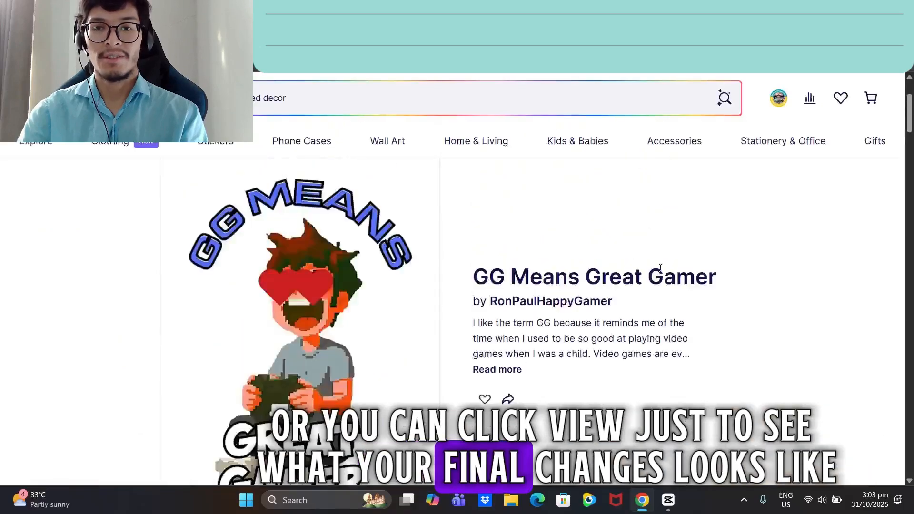
pyautogui.scroll(-6, 762, 249)
pyautogui.scroll(-3, 762, 249)
pyautogui.scroll(2, 900, 175)
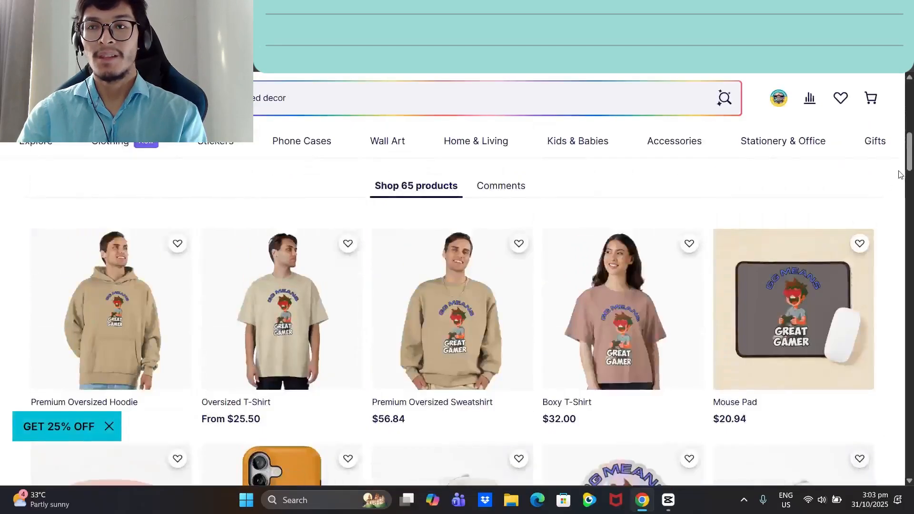
pyautogui.scroll(1, 450, 195)
pyautogui.scroll(-1, 450, 196)
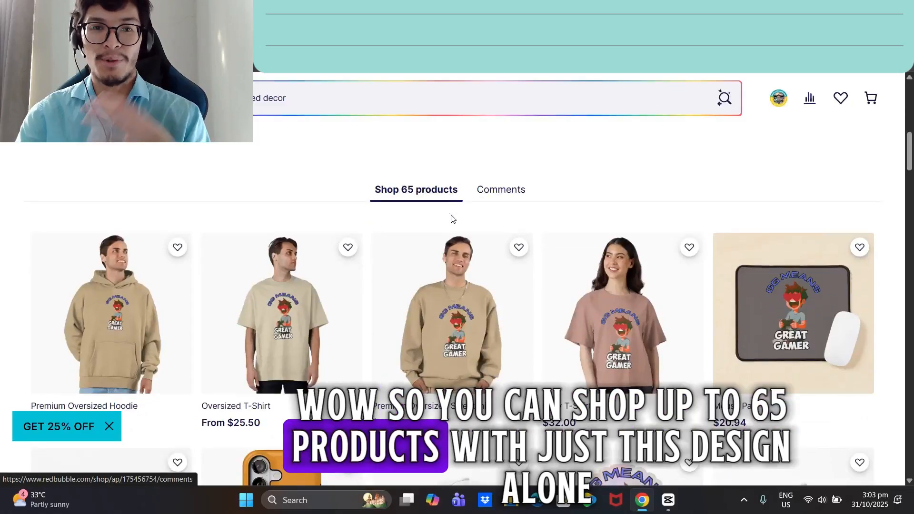
# Read the full description of the design on its shop page and close it
pyautogui.scroll(5, 450, 238)
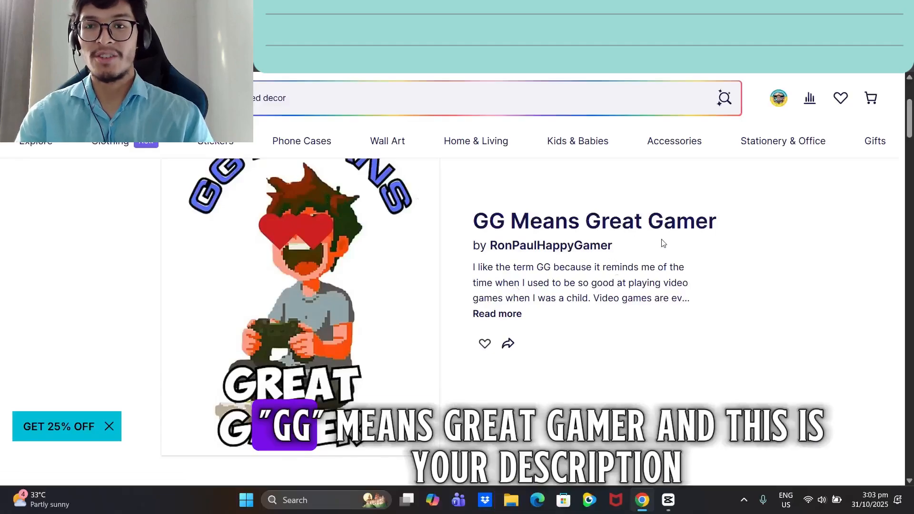
pyautogui.click(497, 313)
pyautogui.click(745, 253)
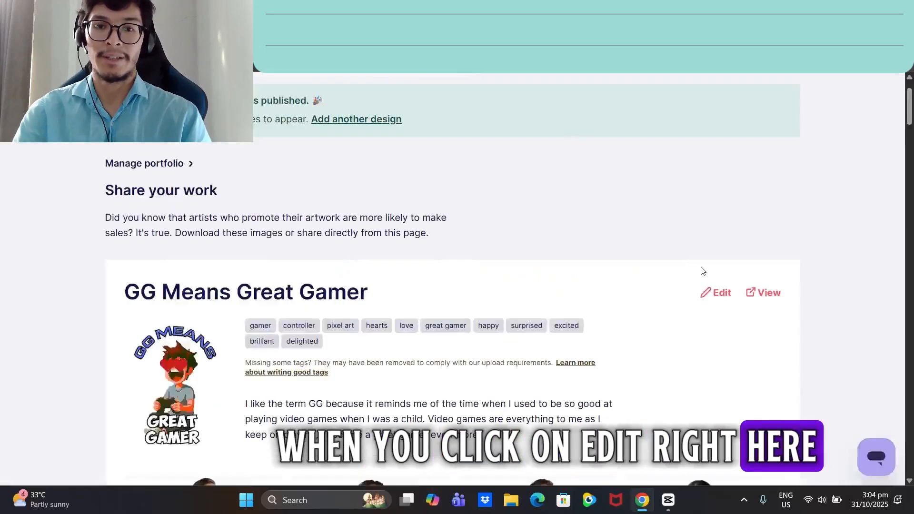
pyautogui.scroll(2, 202, 223)
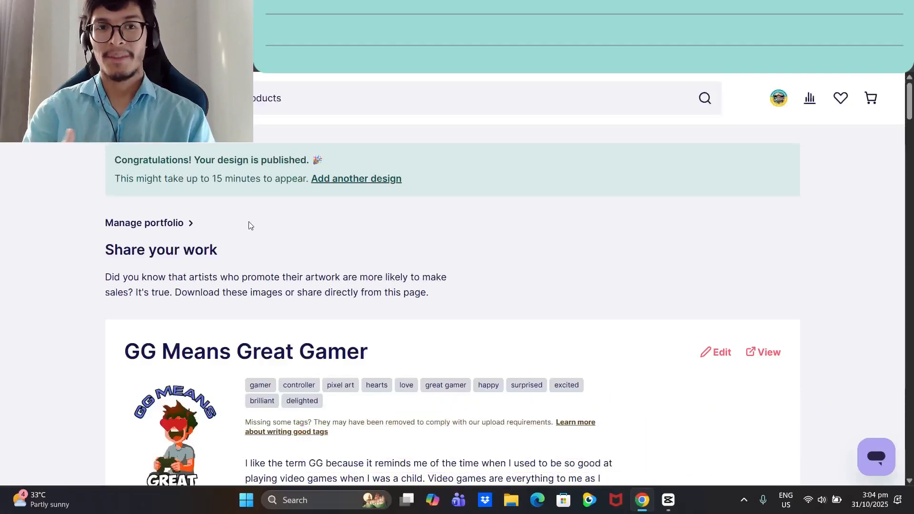
pyautogui.scroll(-3, 251, 225)
pyautogui.scroll(1, 438, 190)
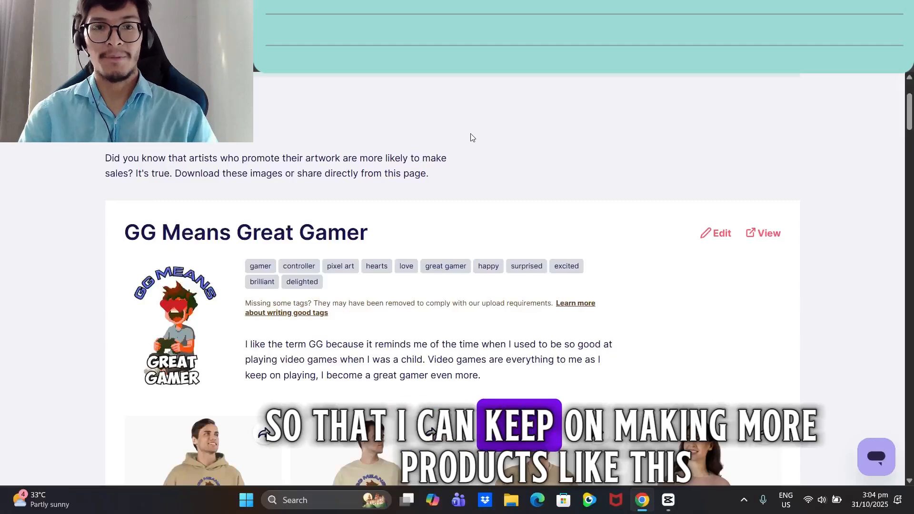
pyautogui.scroll(-6, 470, 138)
pyautogui.scroll(4, 688, 206)
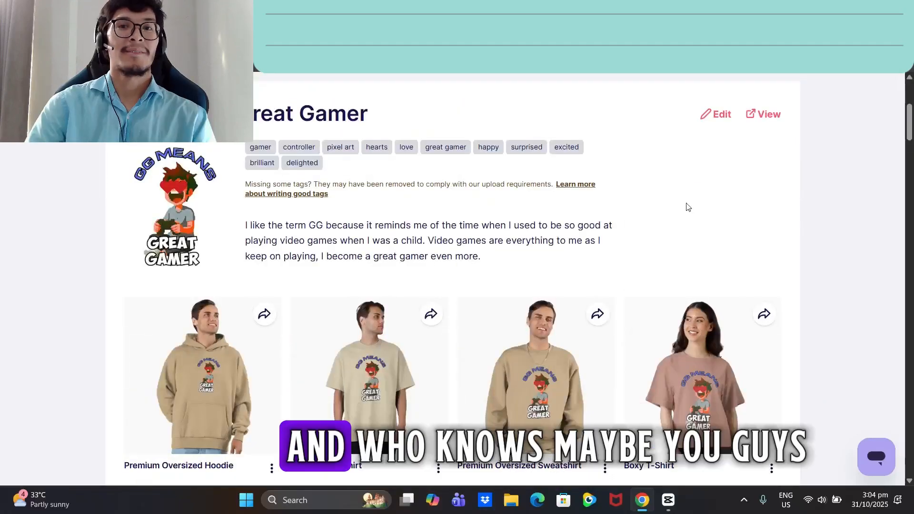